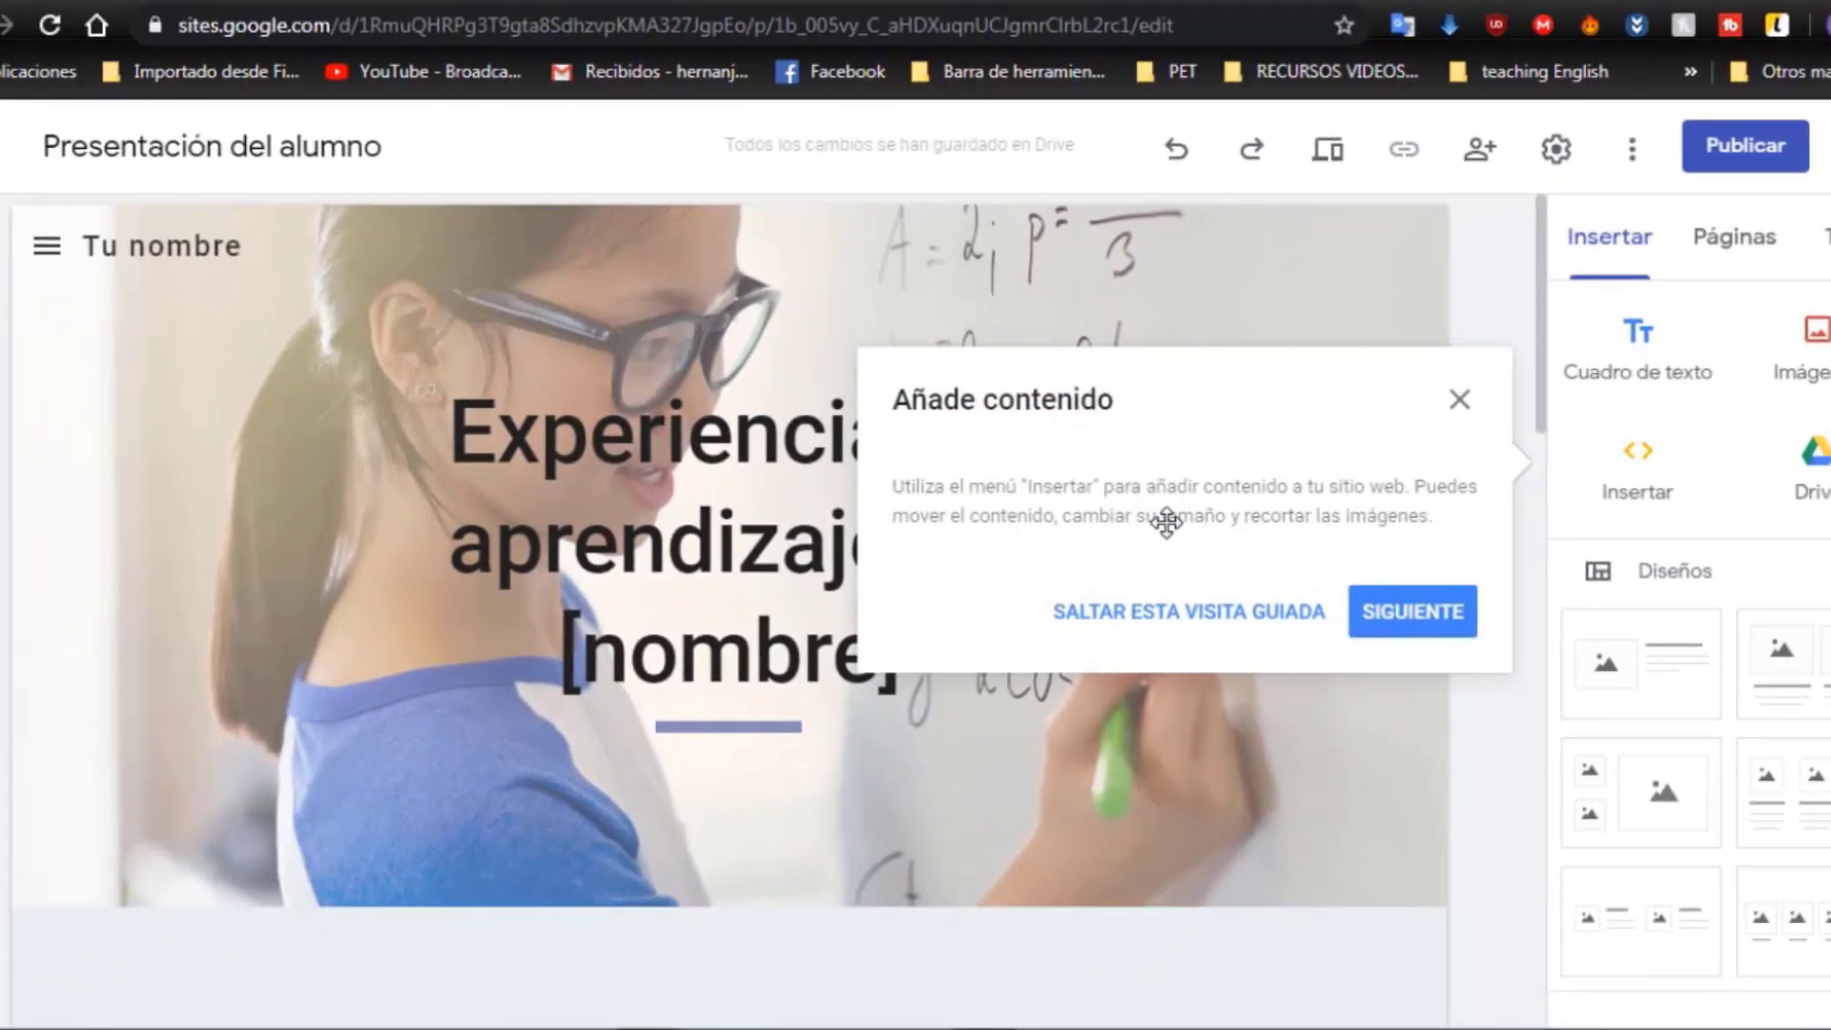
- Go through the guided tour of the site editor to its end and close it
left_click(1435, 613)
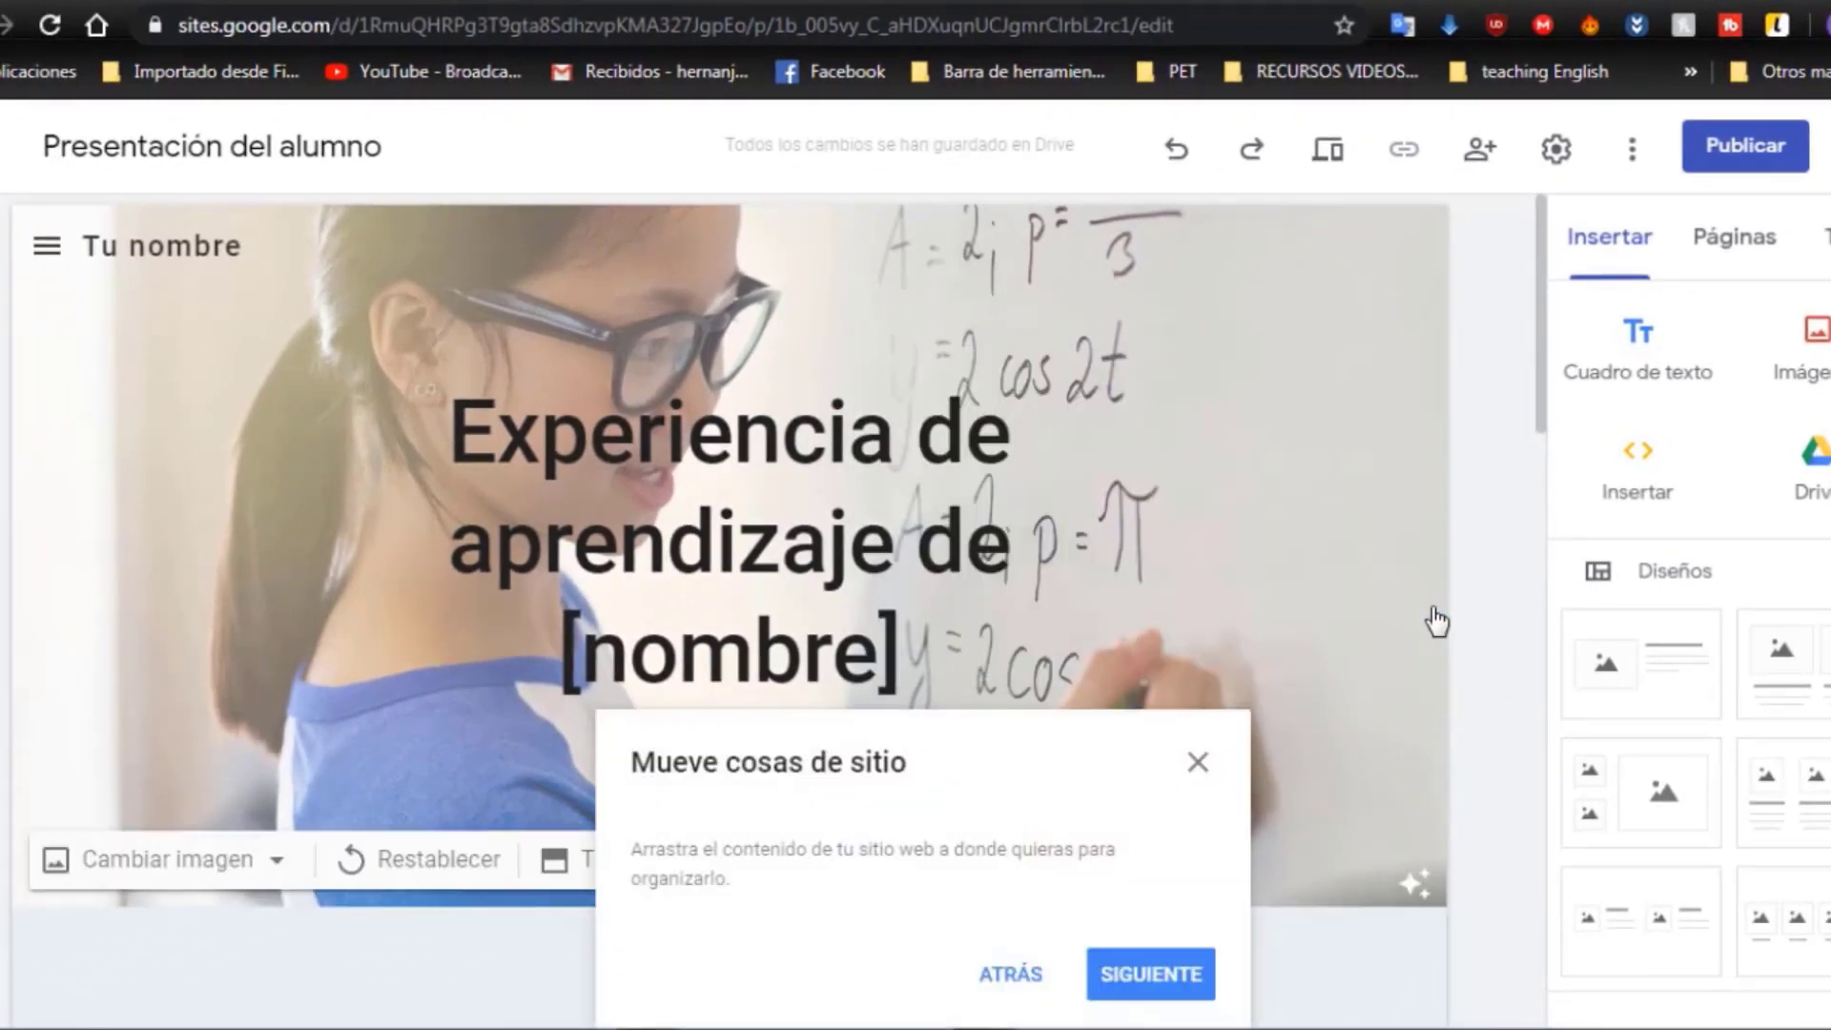
left_click(1183, 982)
left_click(1719, 467)
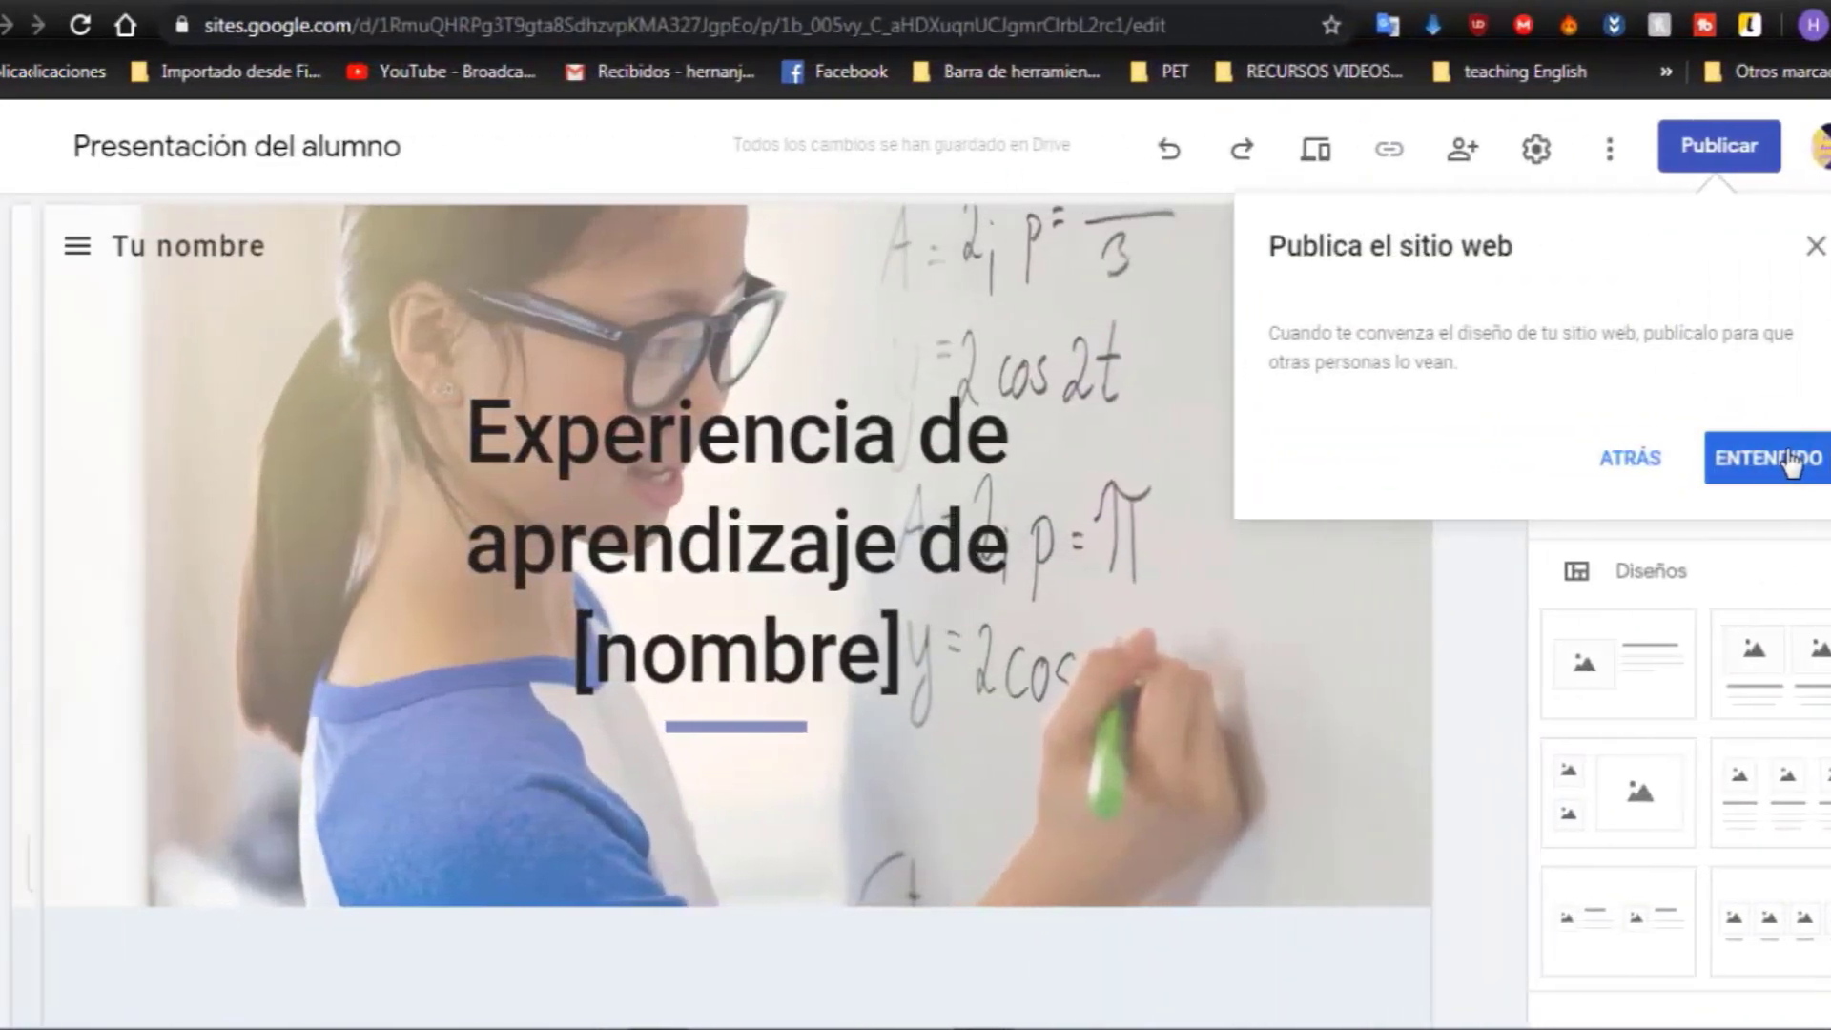
left_click(1812, 458)
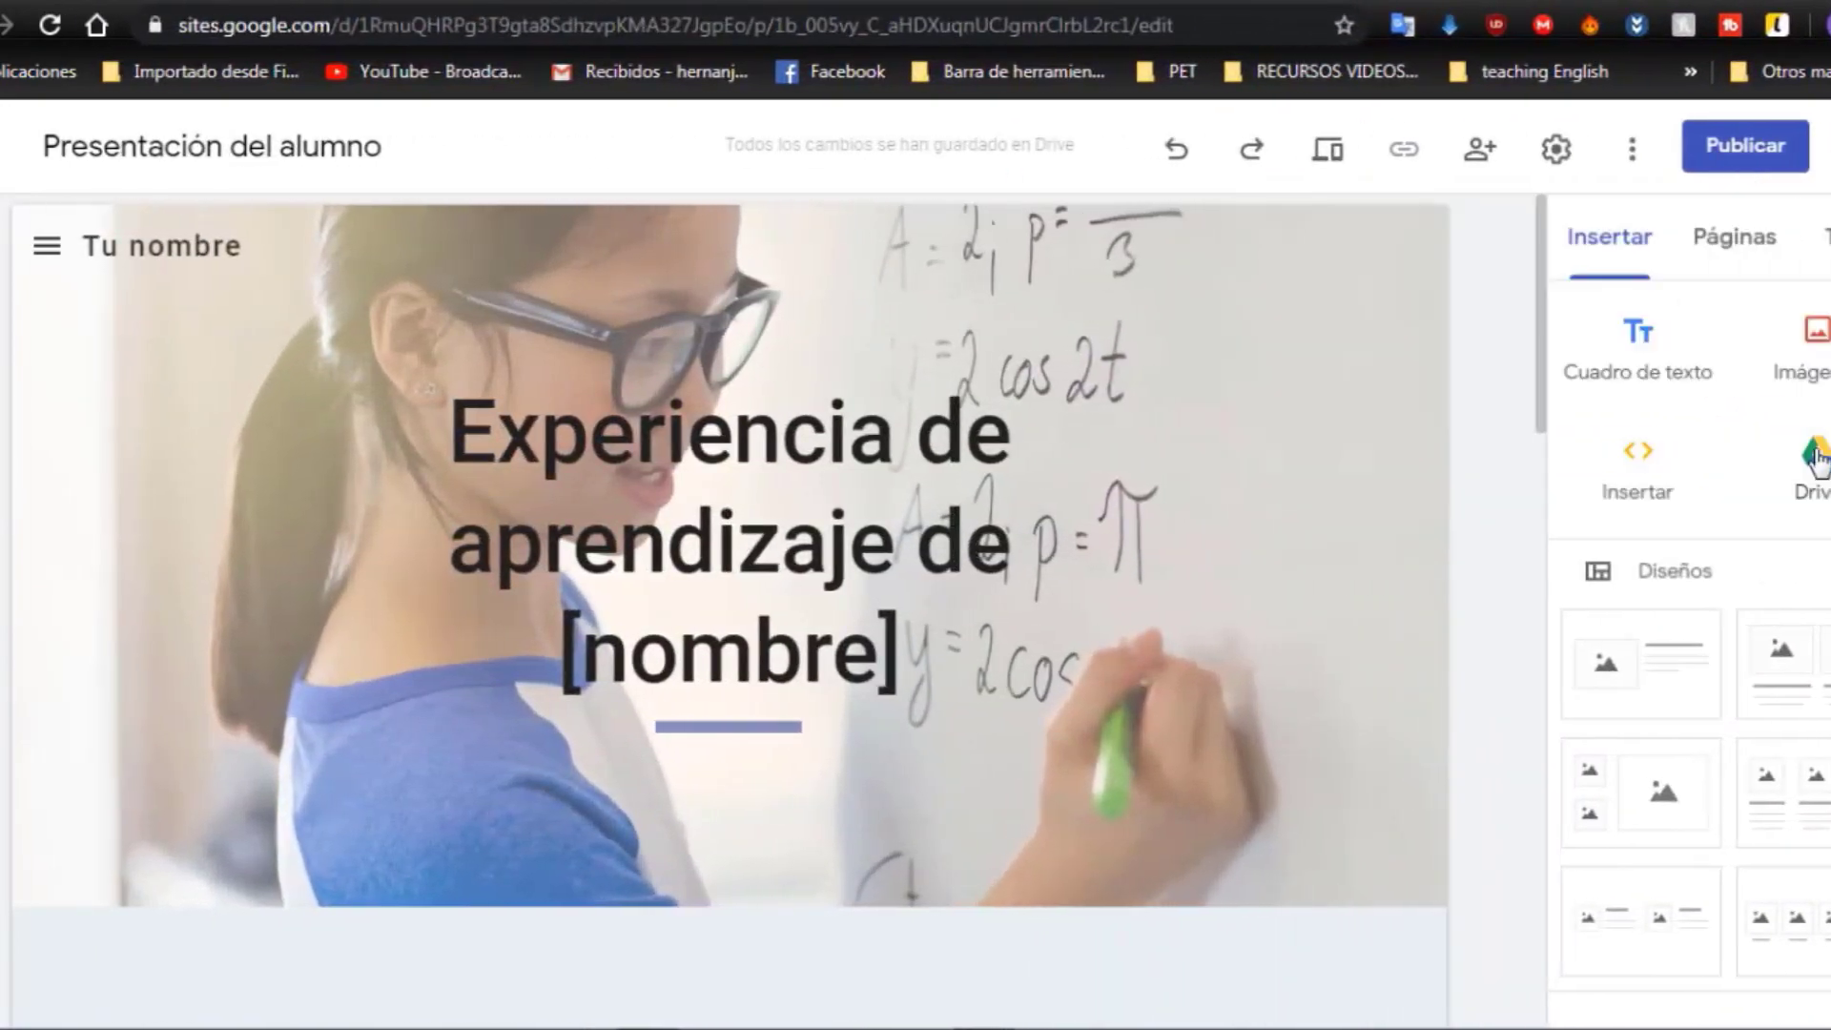
- Rename the site file to the teacher's name followed by "e-Portfolio"
left_click(57, 146)
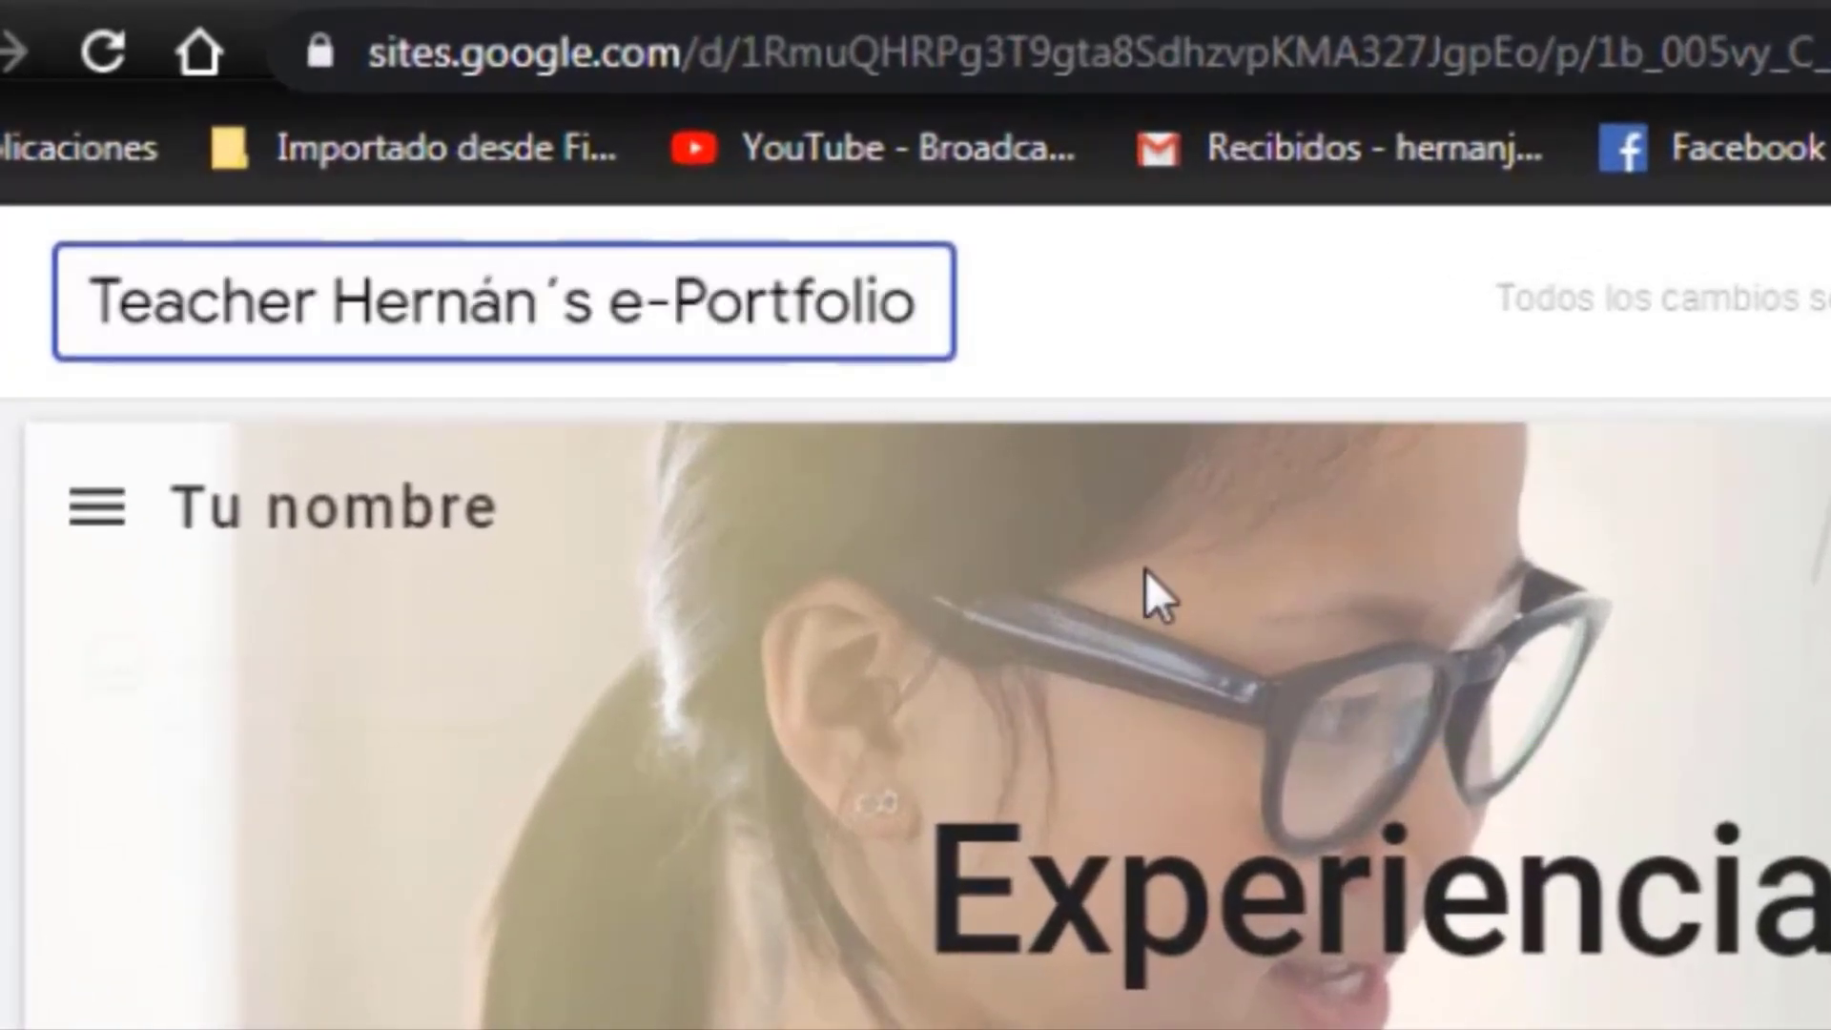
left_click(1147, 571)
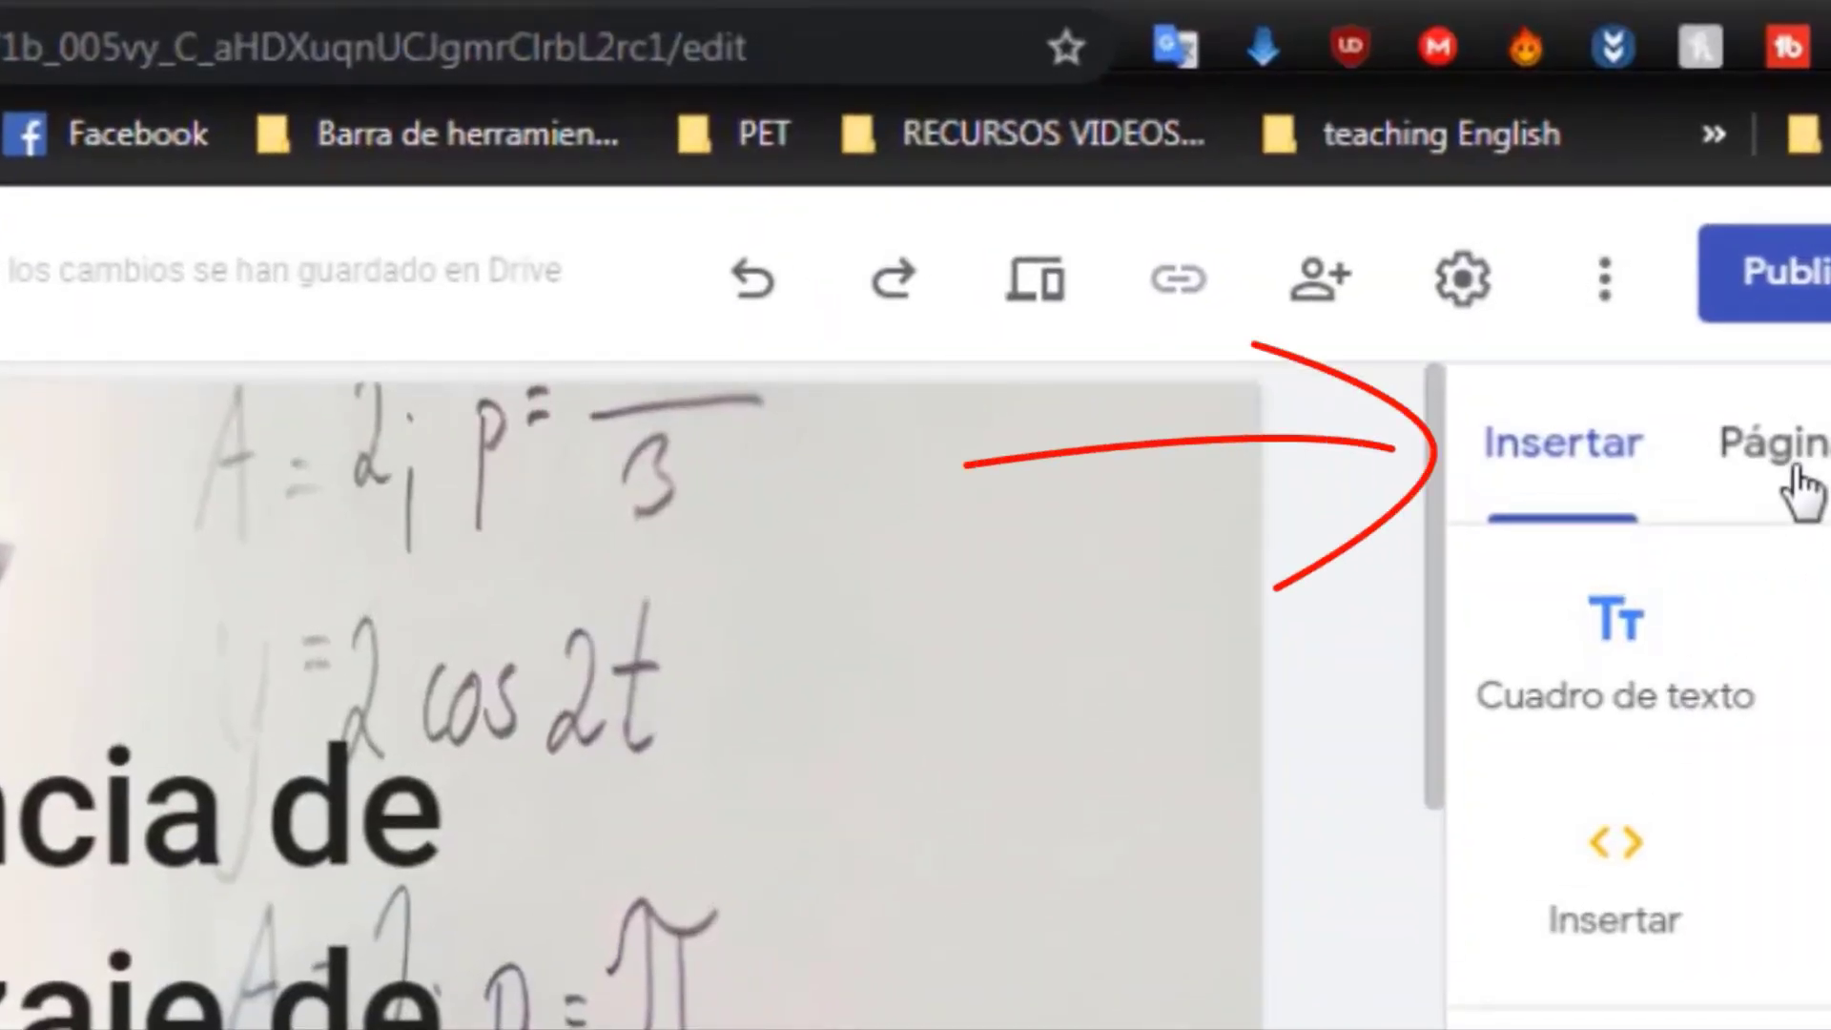
- Add a new page named "My journal" to the site
left_click(1800, 488)
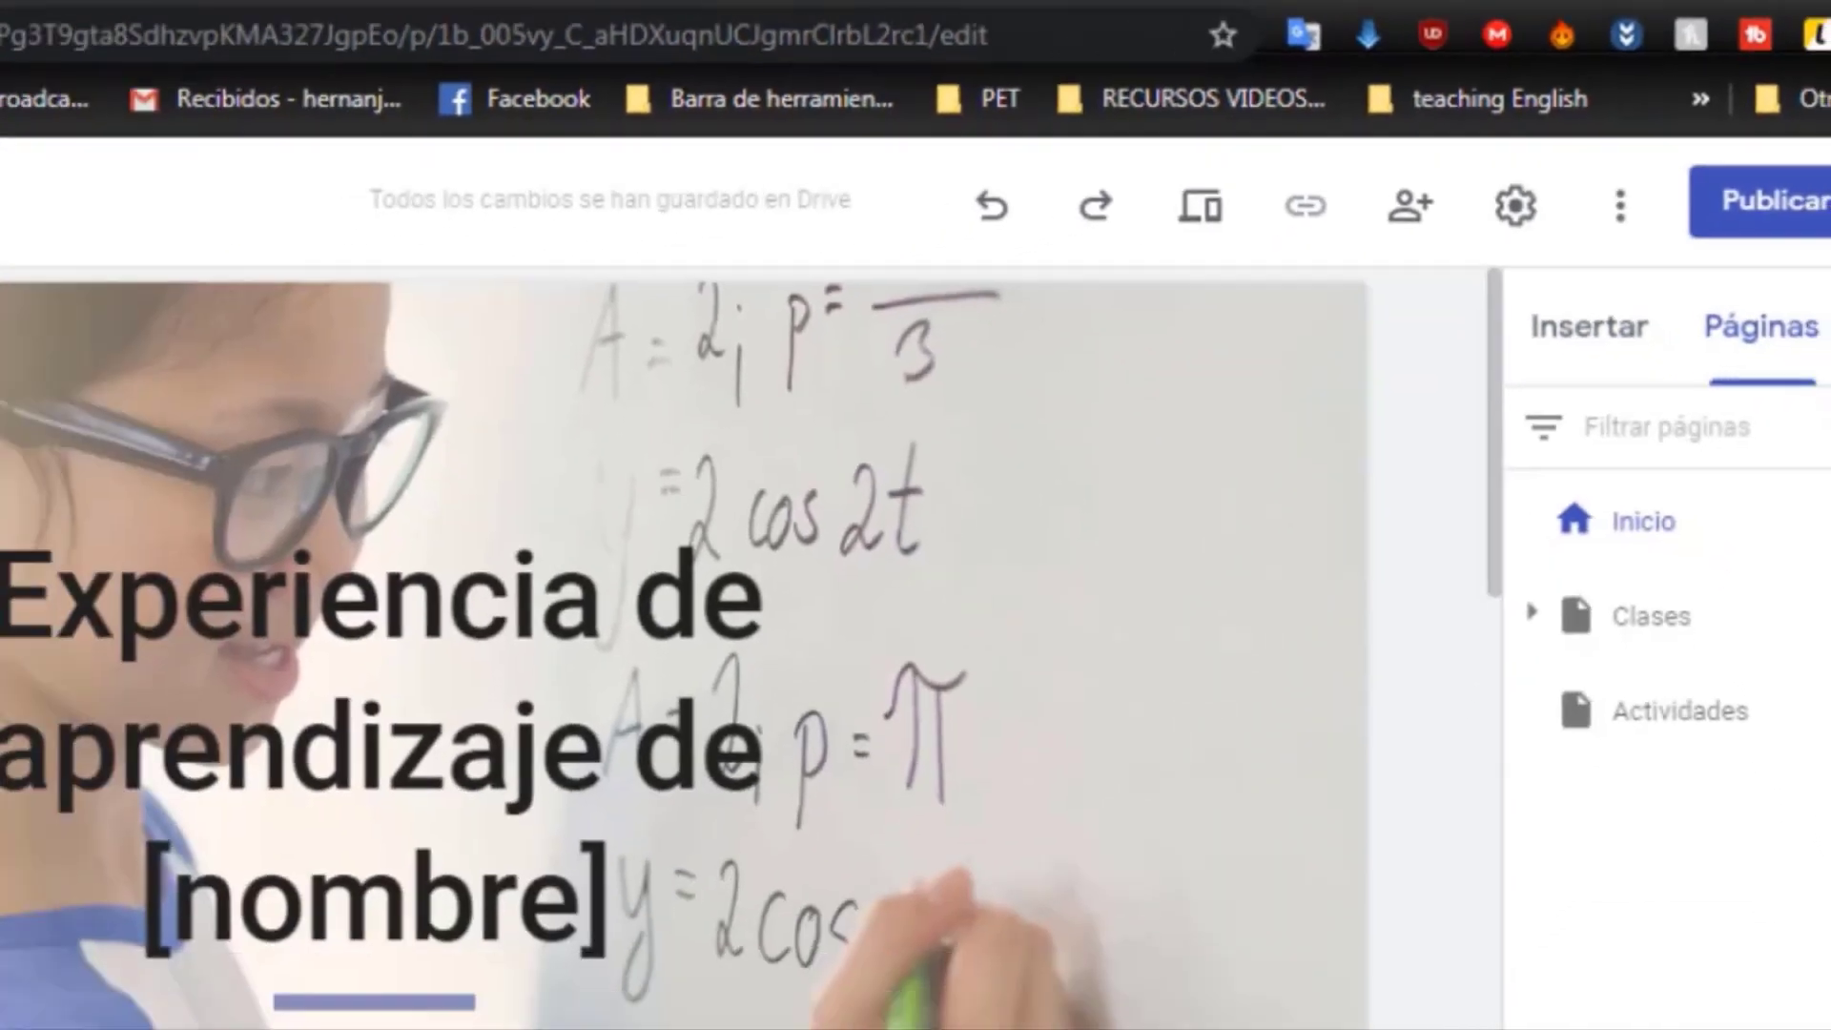
mouse_move(1743, 932)
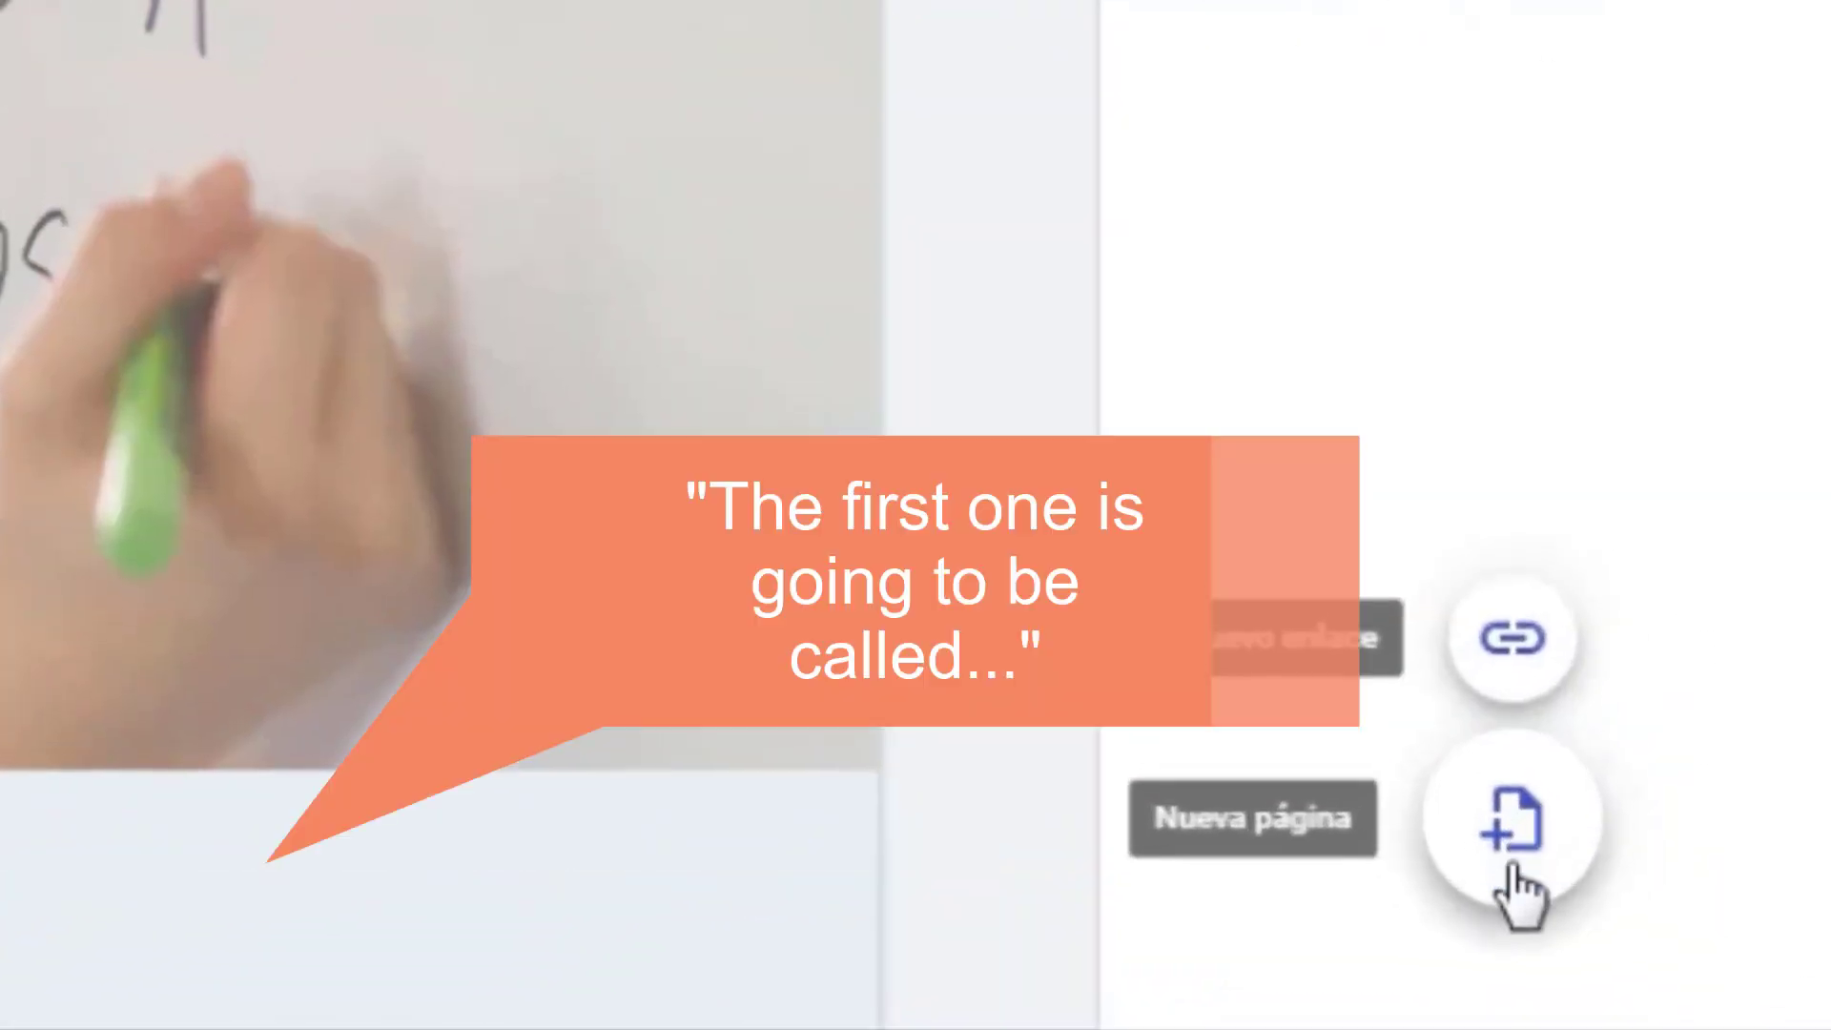
left_click(1526, 816)
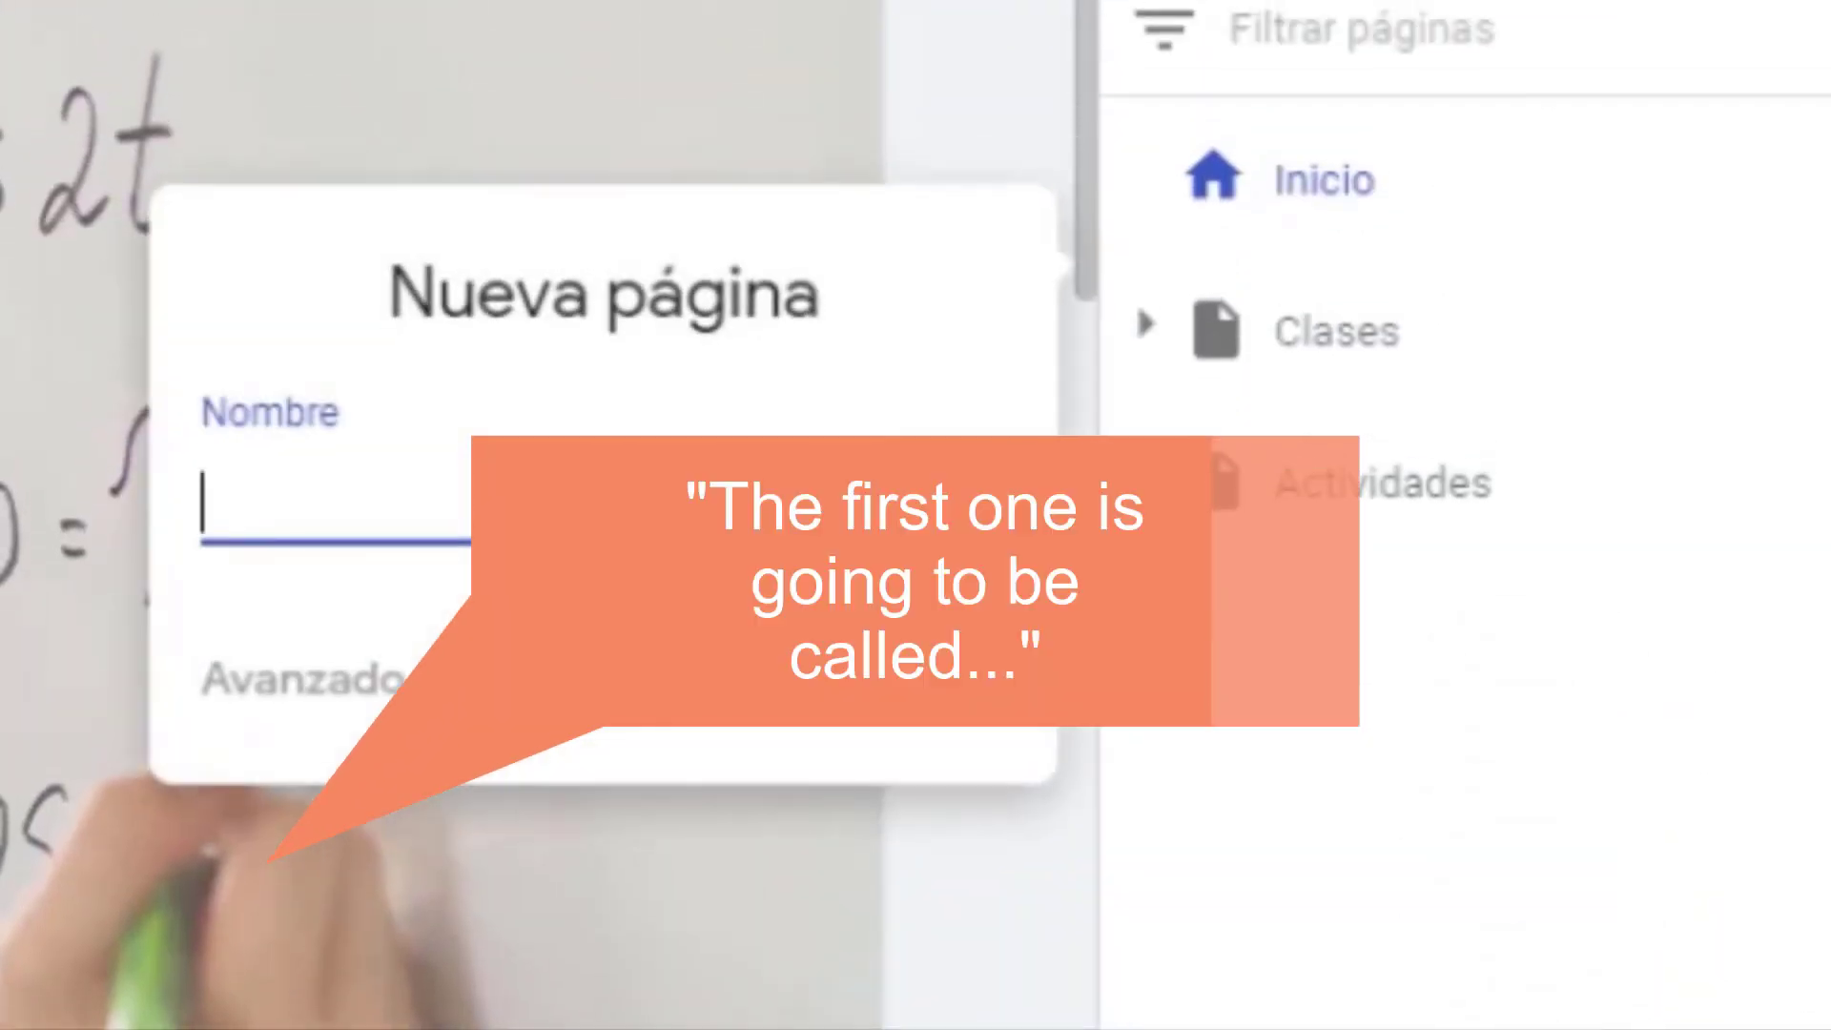
type("My journal")
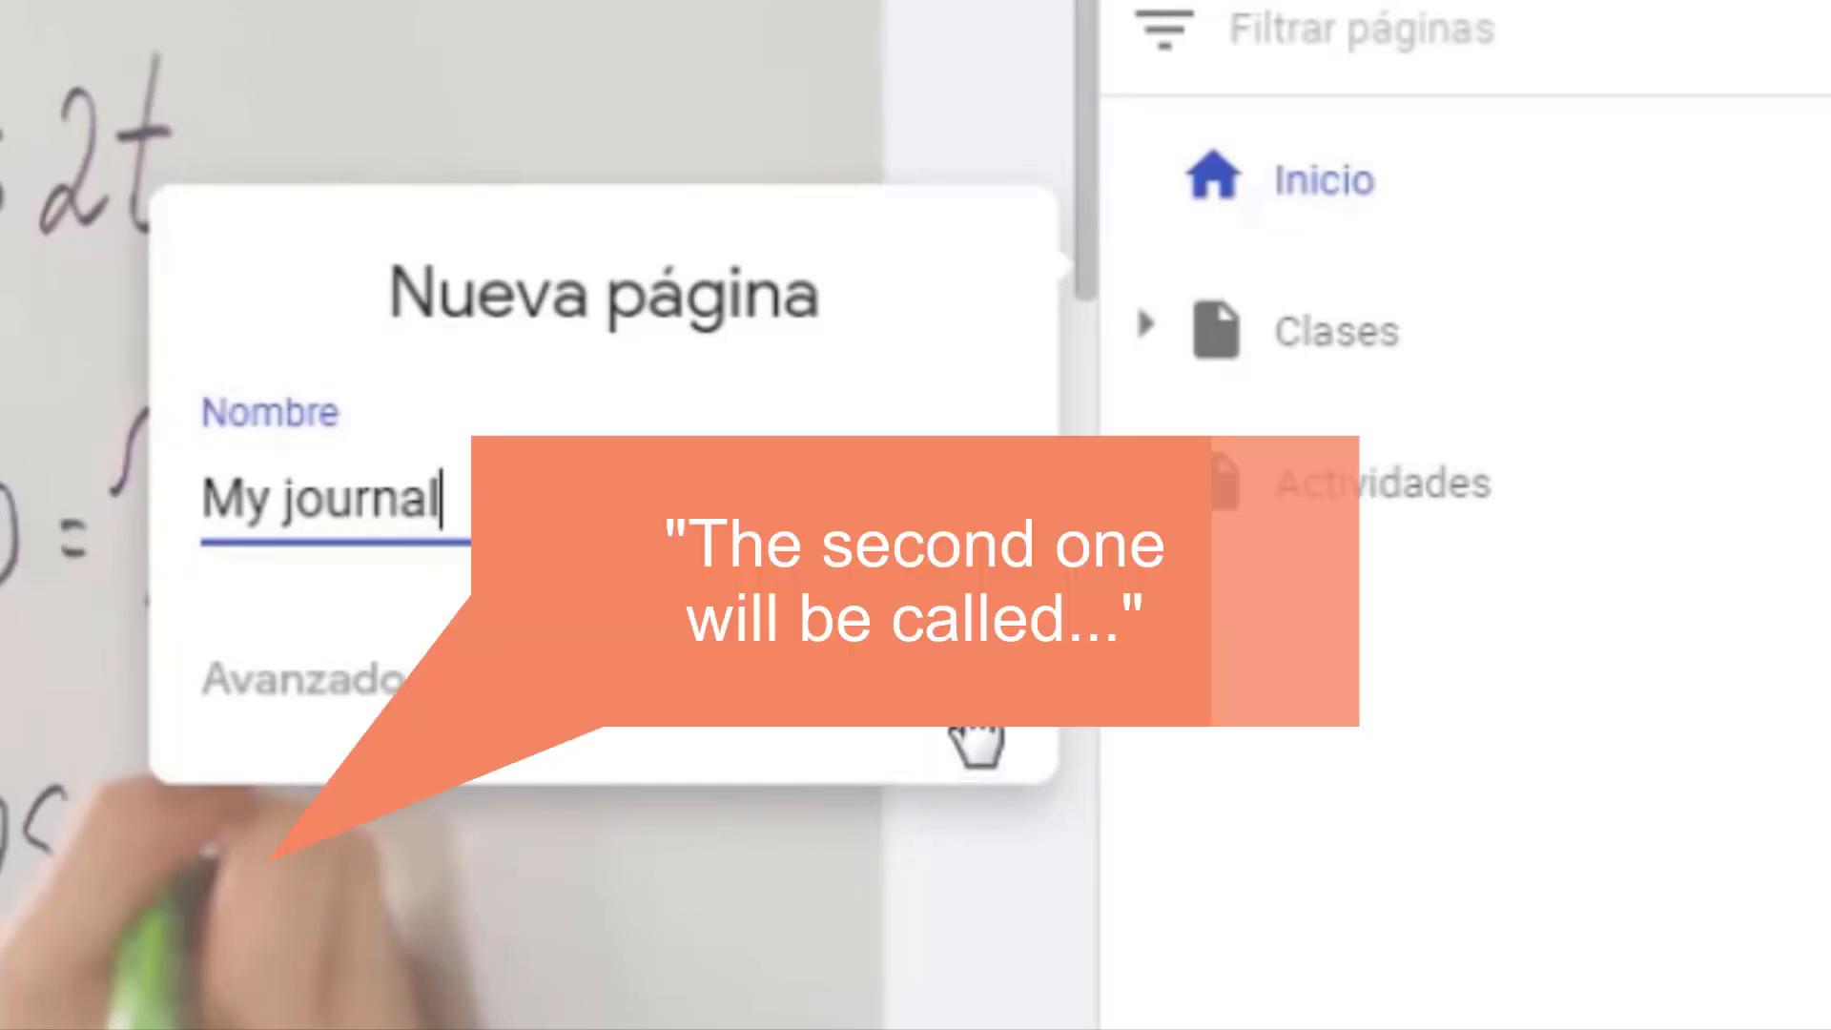
left_click(973, 734)
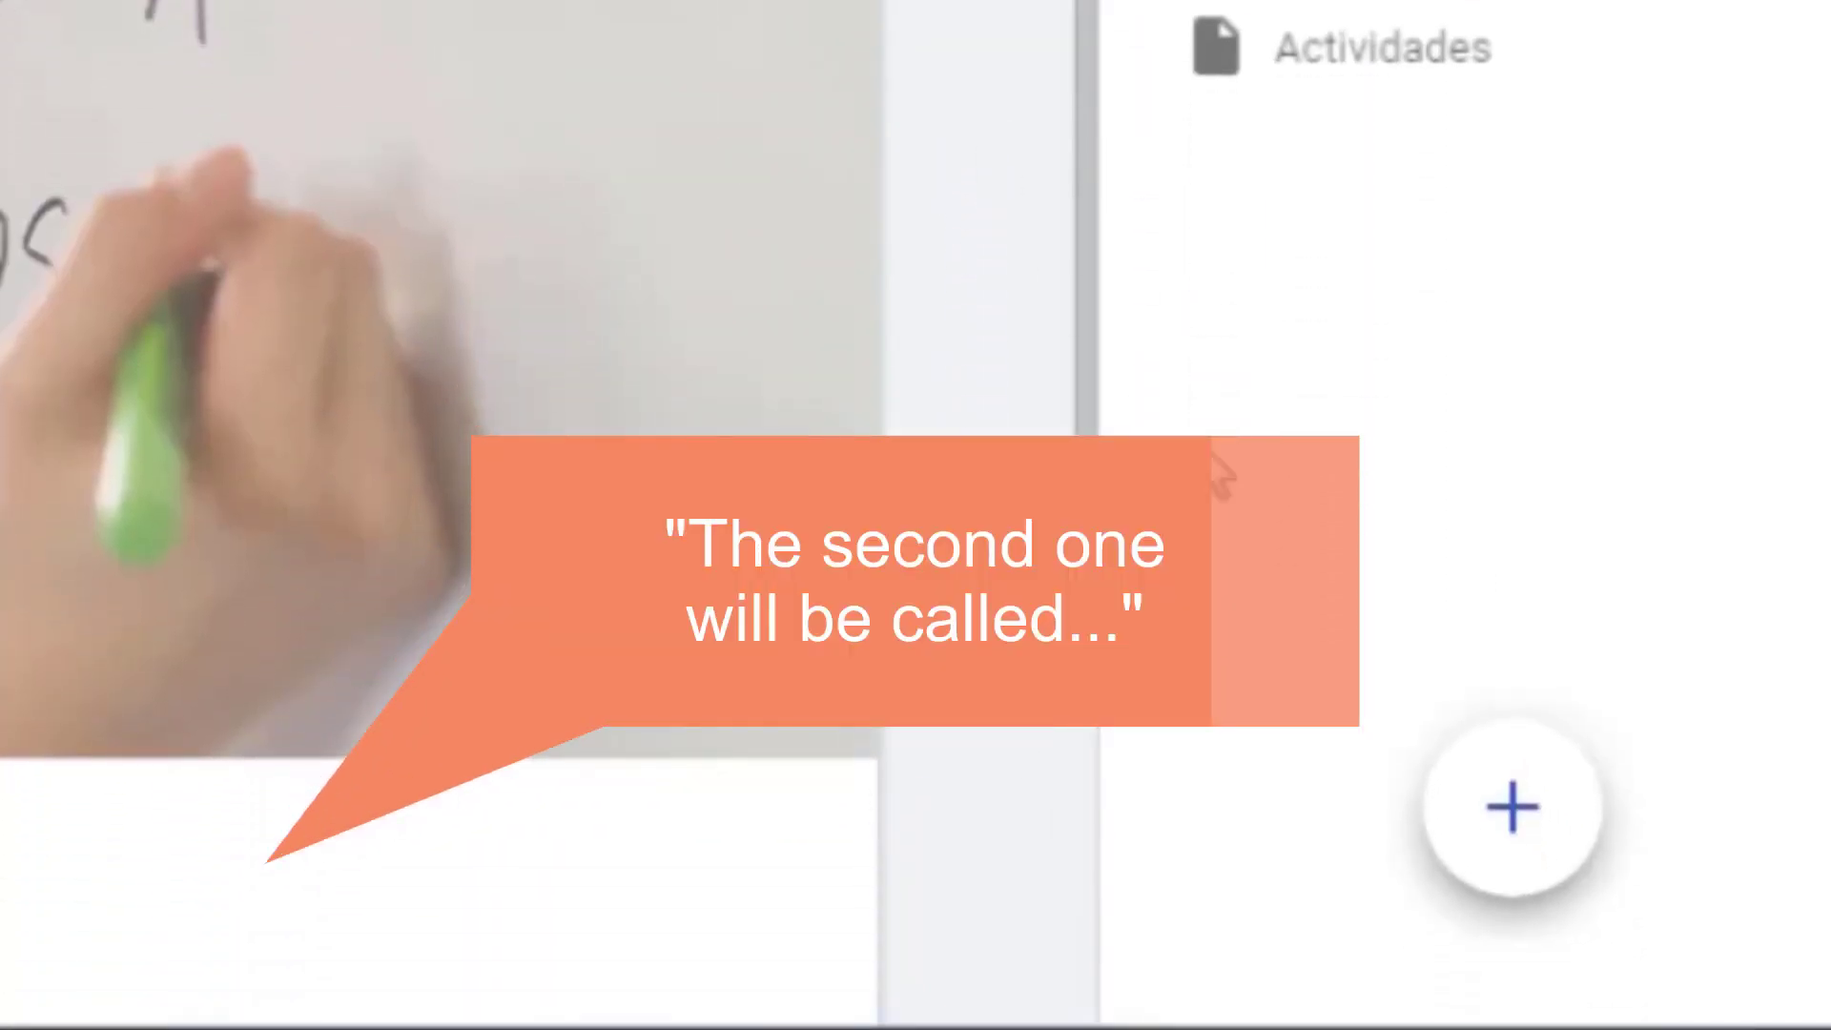
- Add a second new page named "Projects & Class"
left_click(1521, 829)
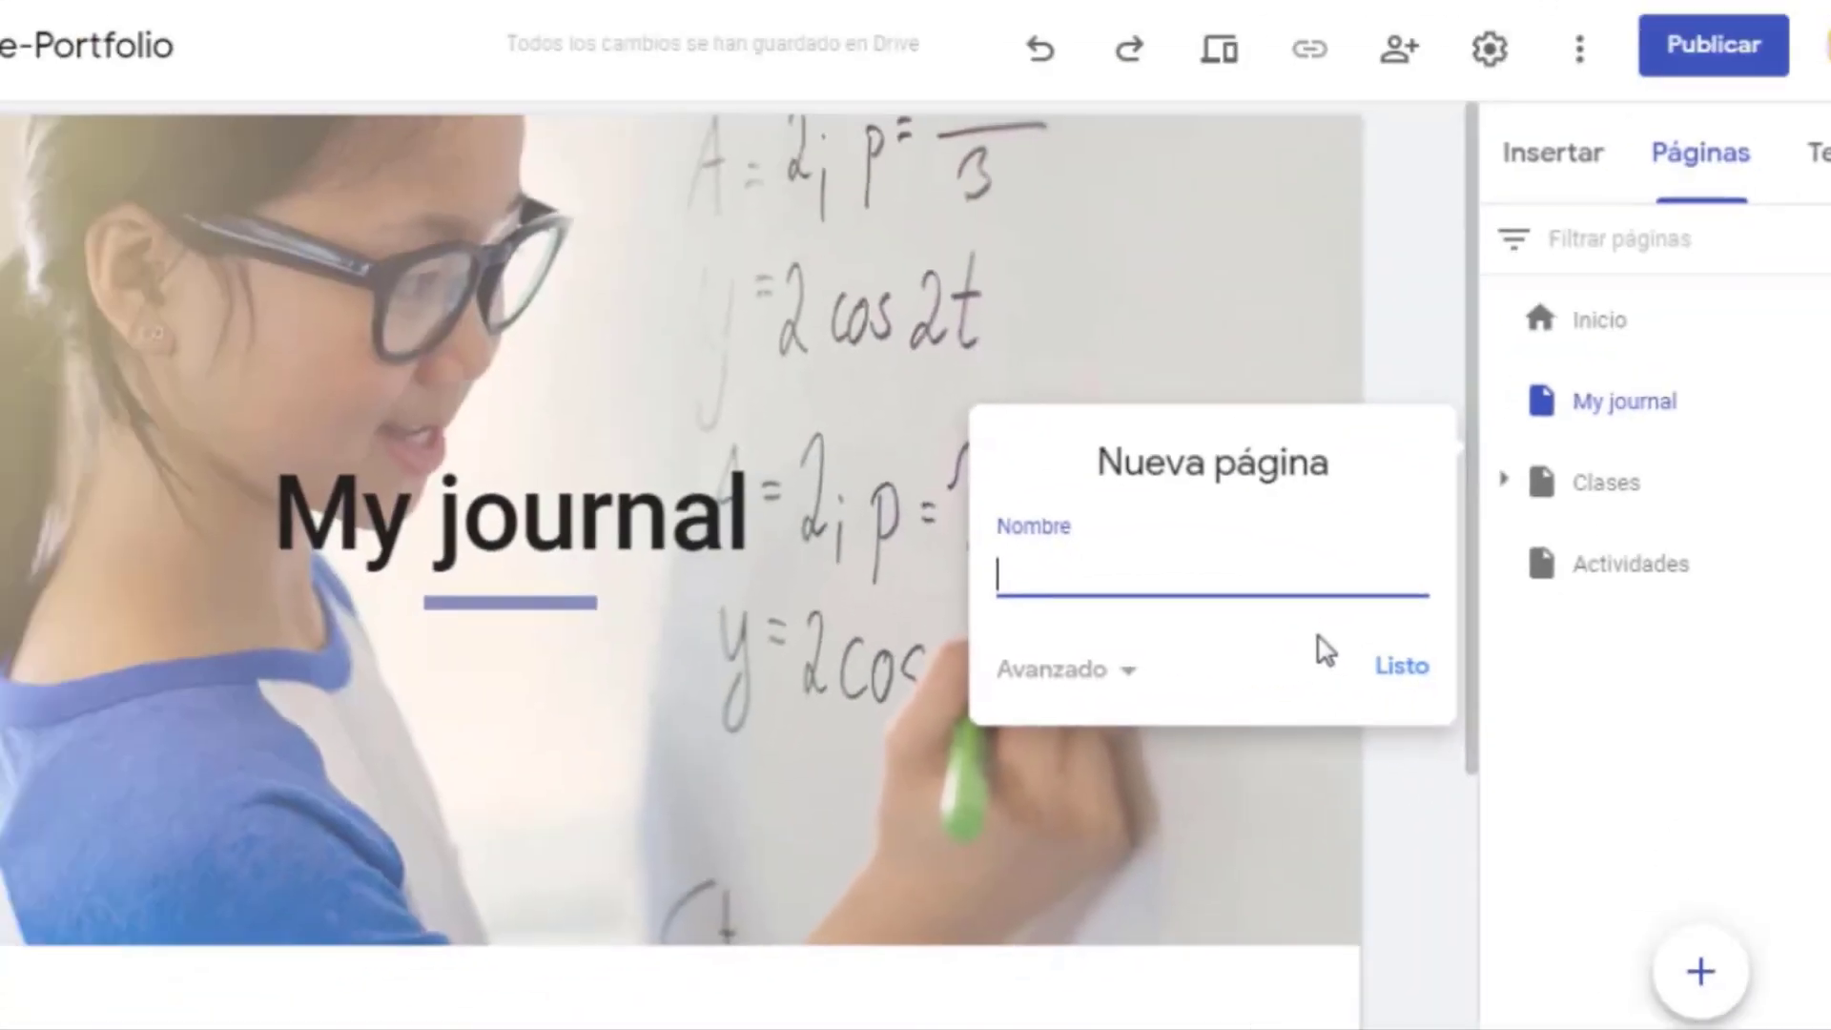
type("Projects")
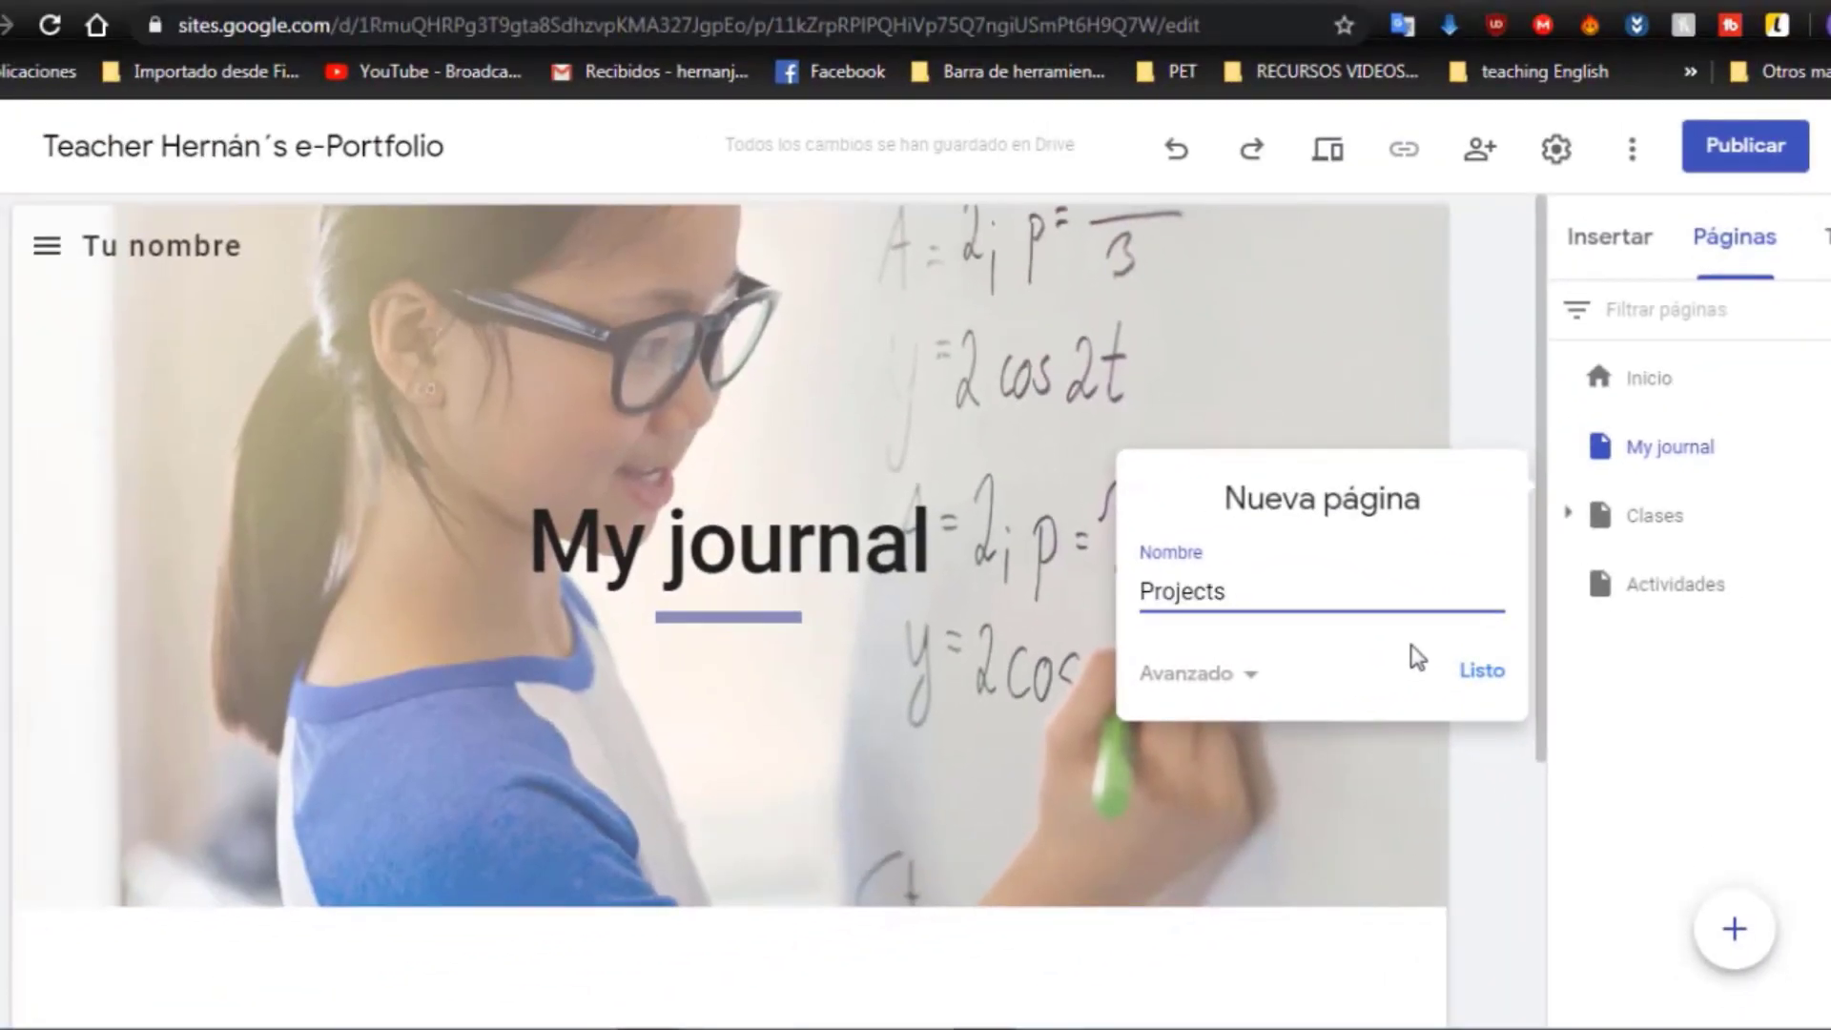
type(" & Class")
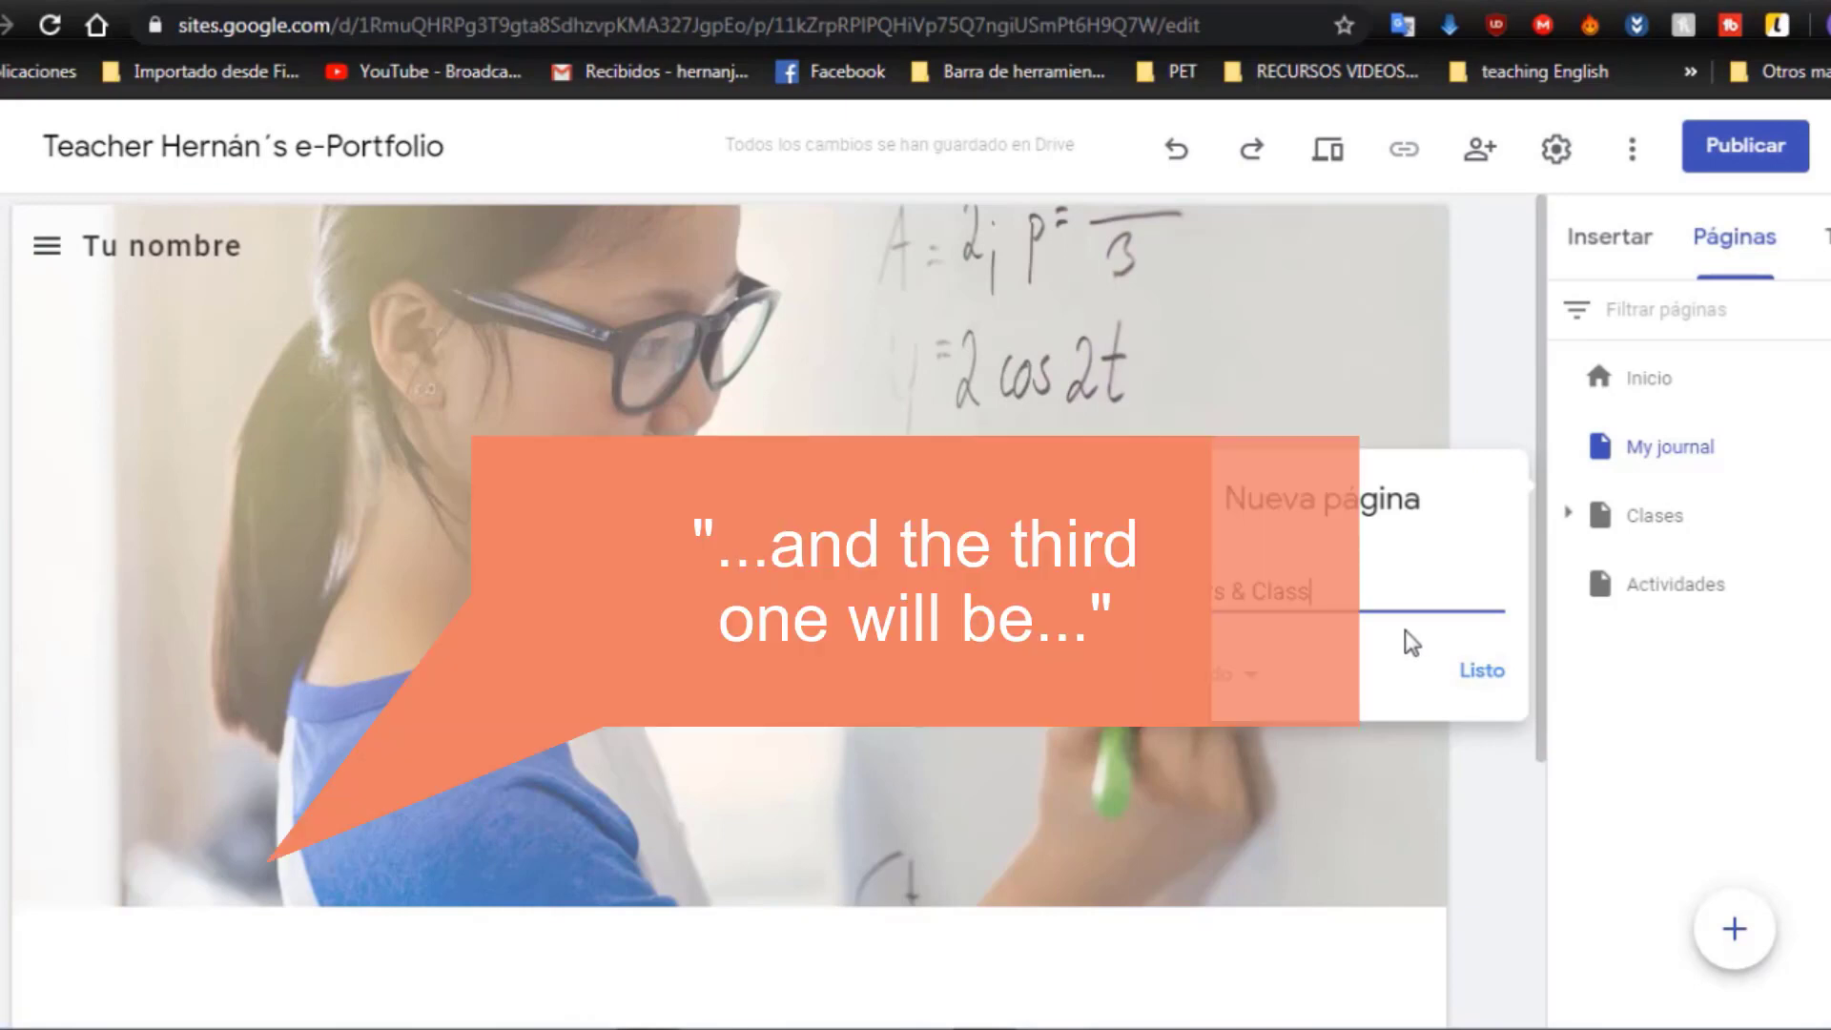
left_click(1481, 677)
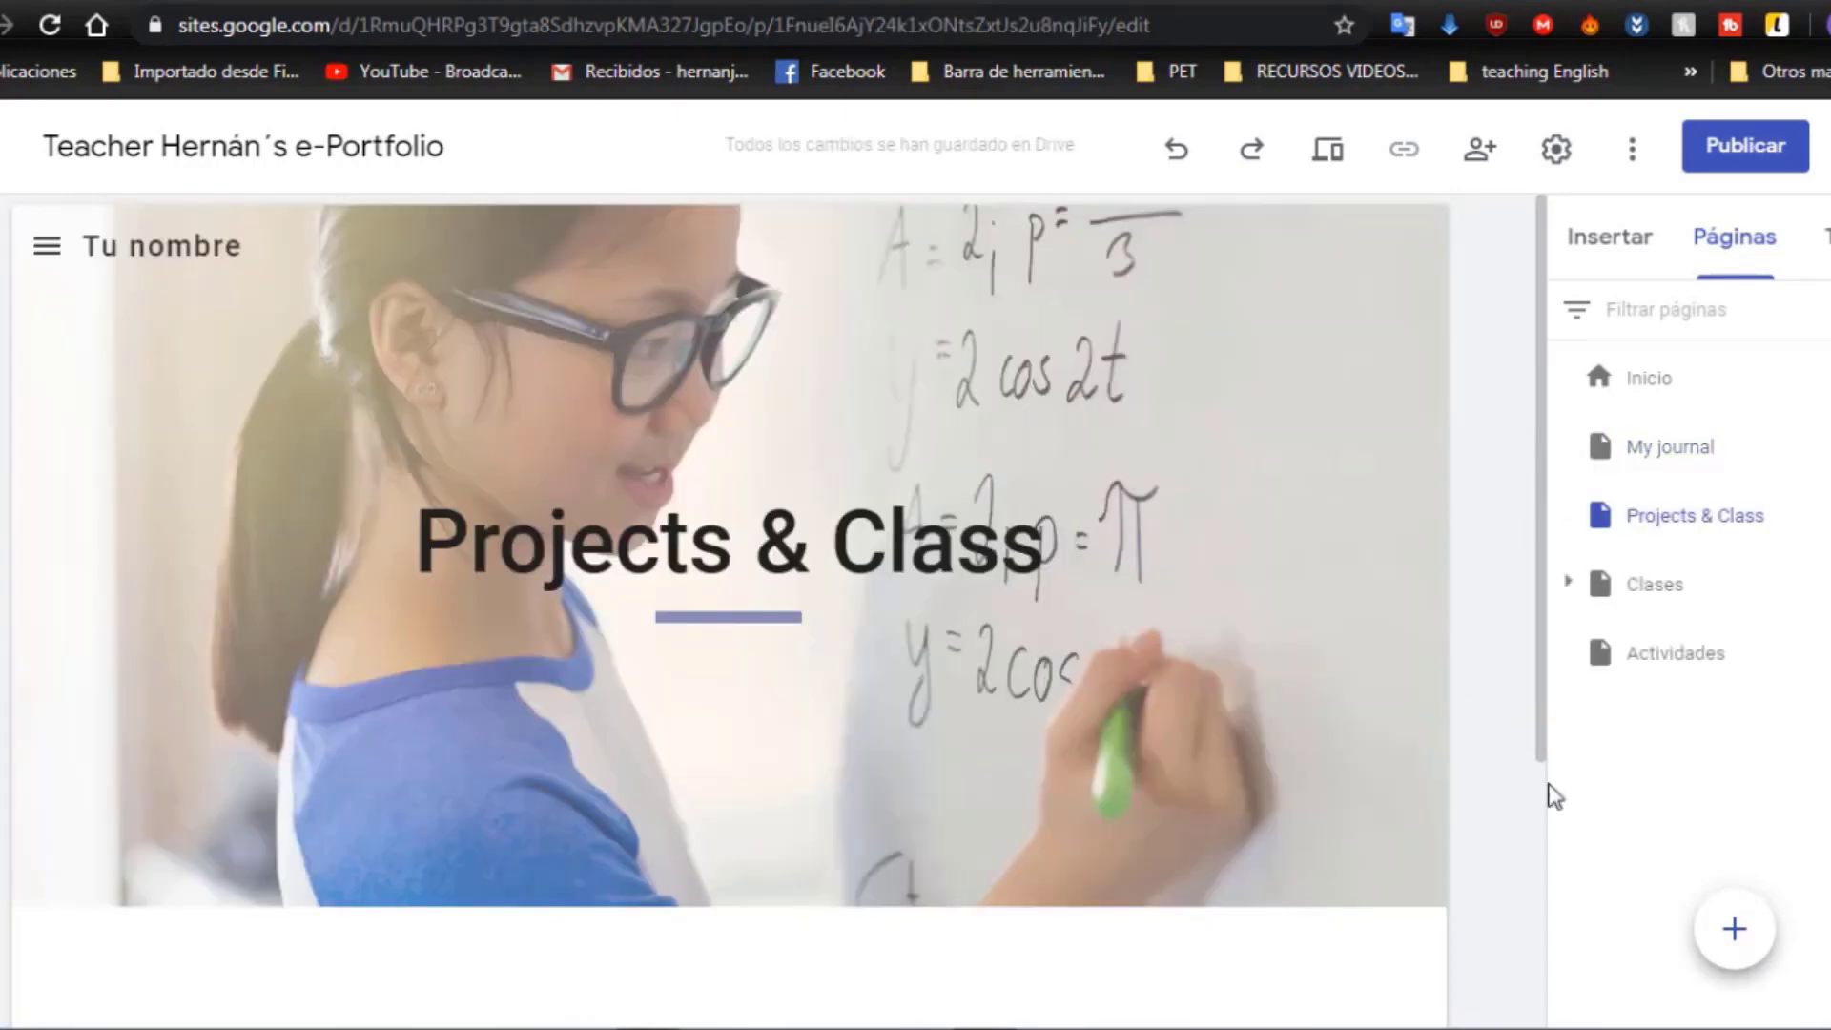
- Add a third new page named "What I know now!"
left_click(1753, 930)
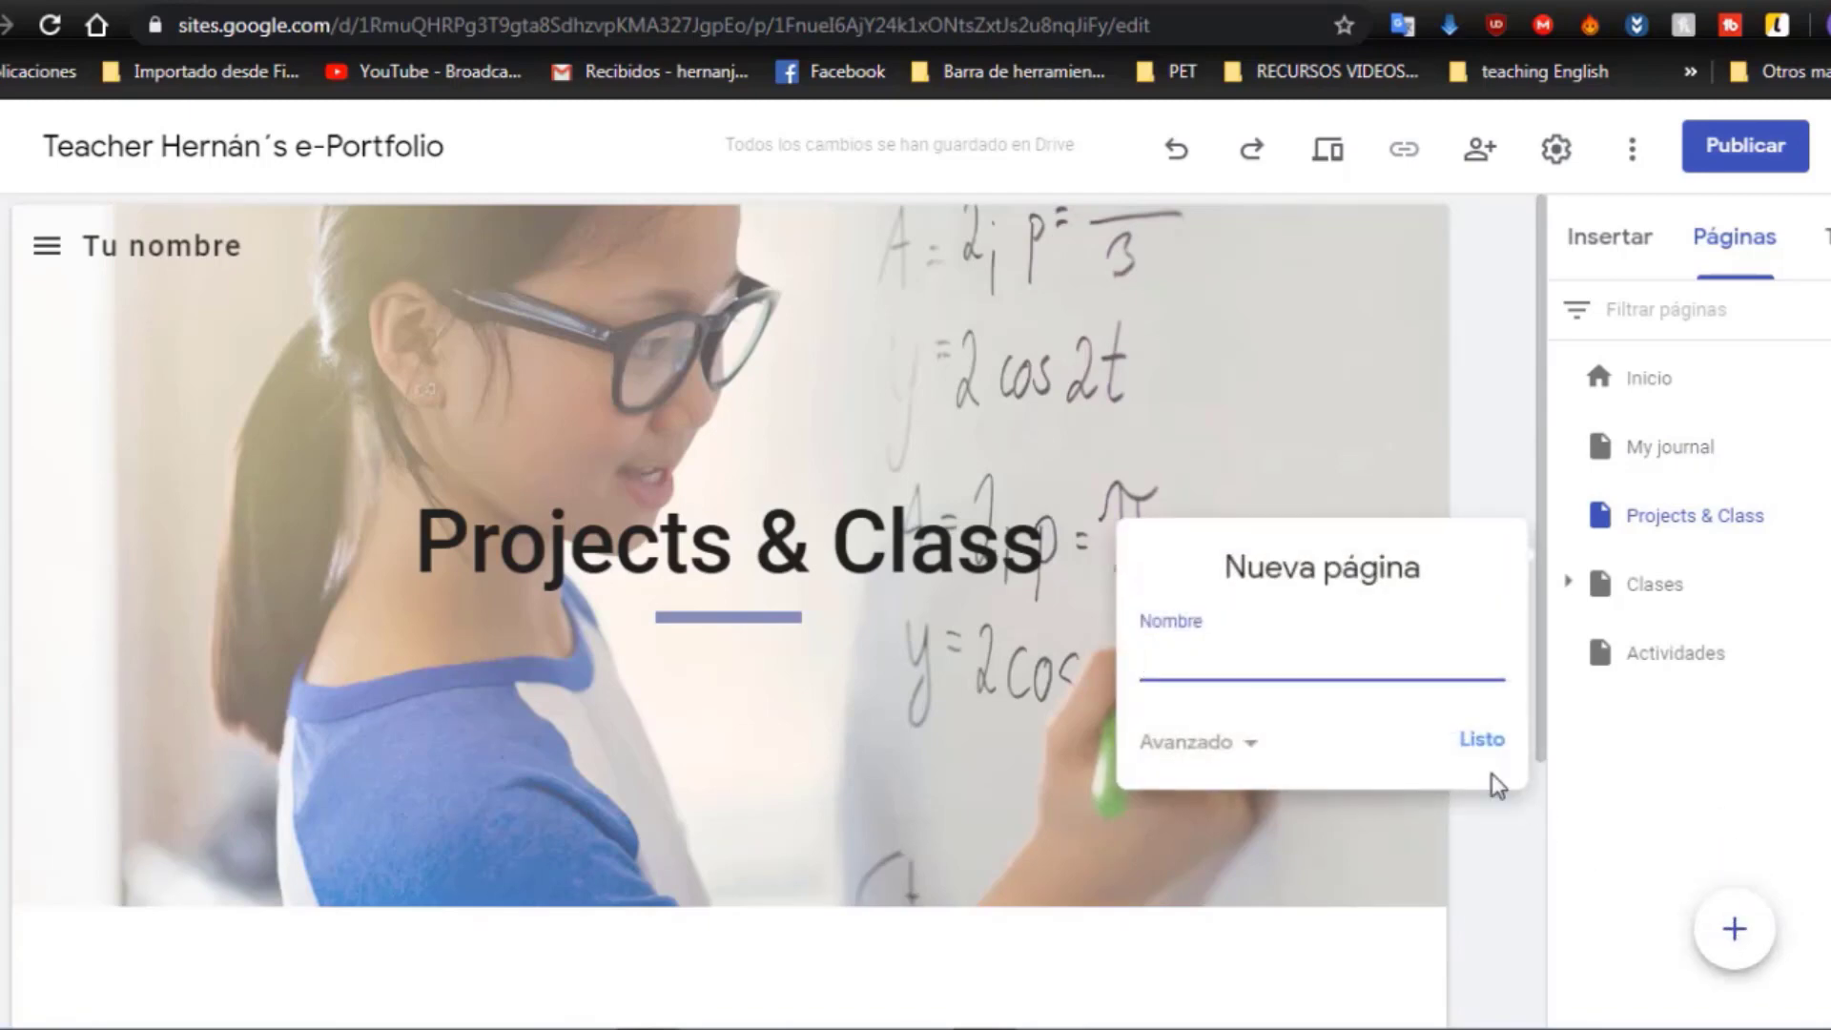
type("What I know now!")
left_click(1481, 741)
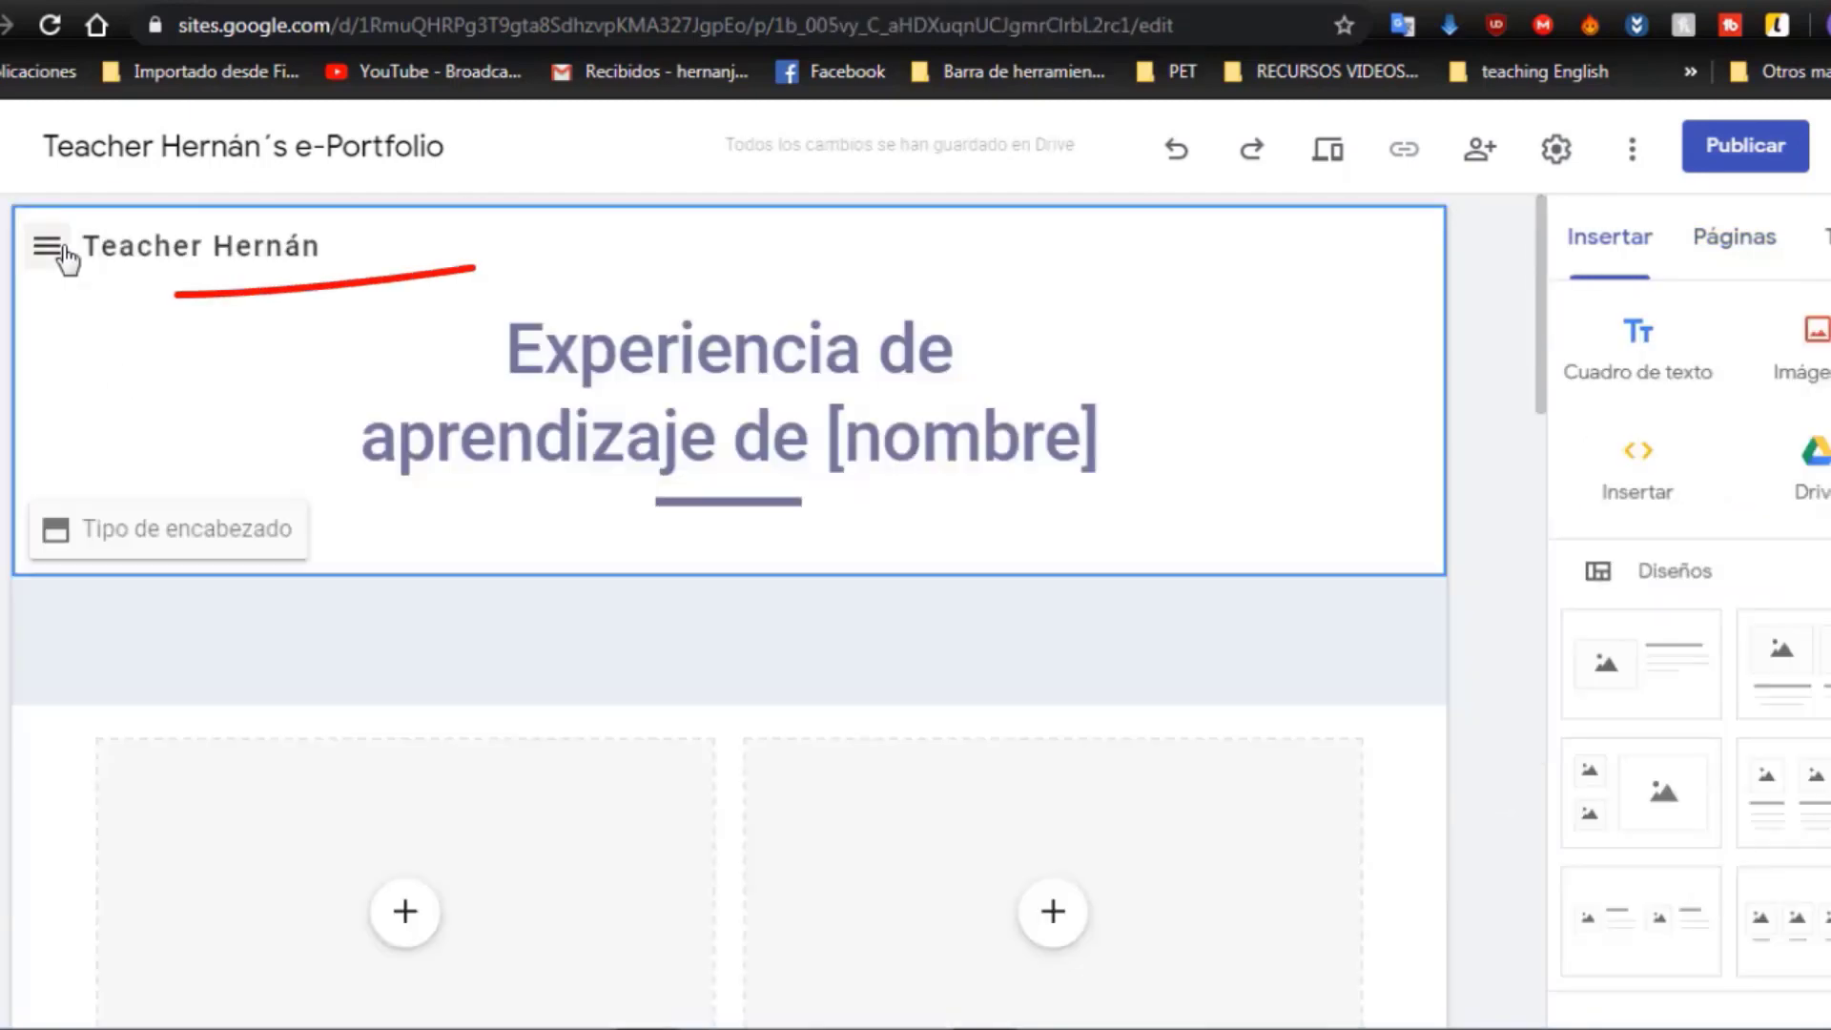
- Set the site's navigation mode to Arriba and close the settings
left_click(5, 246)
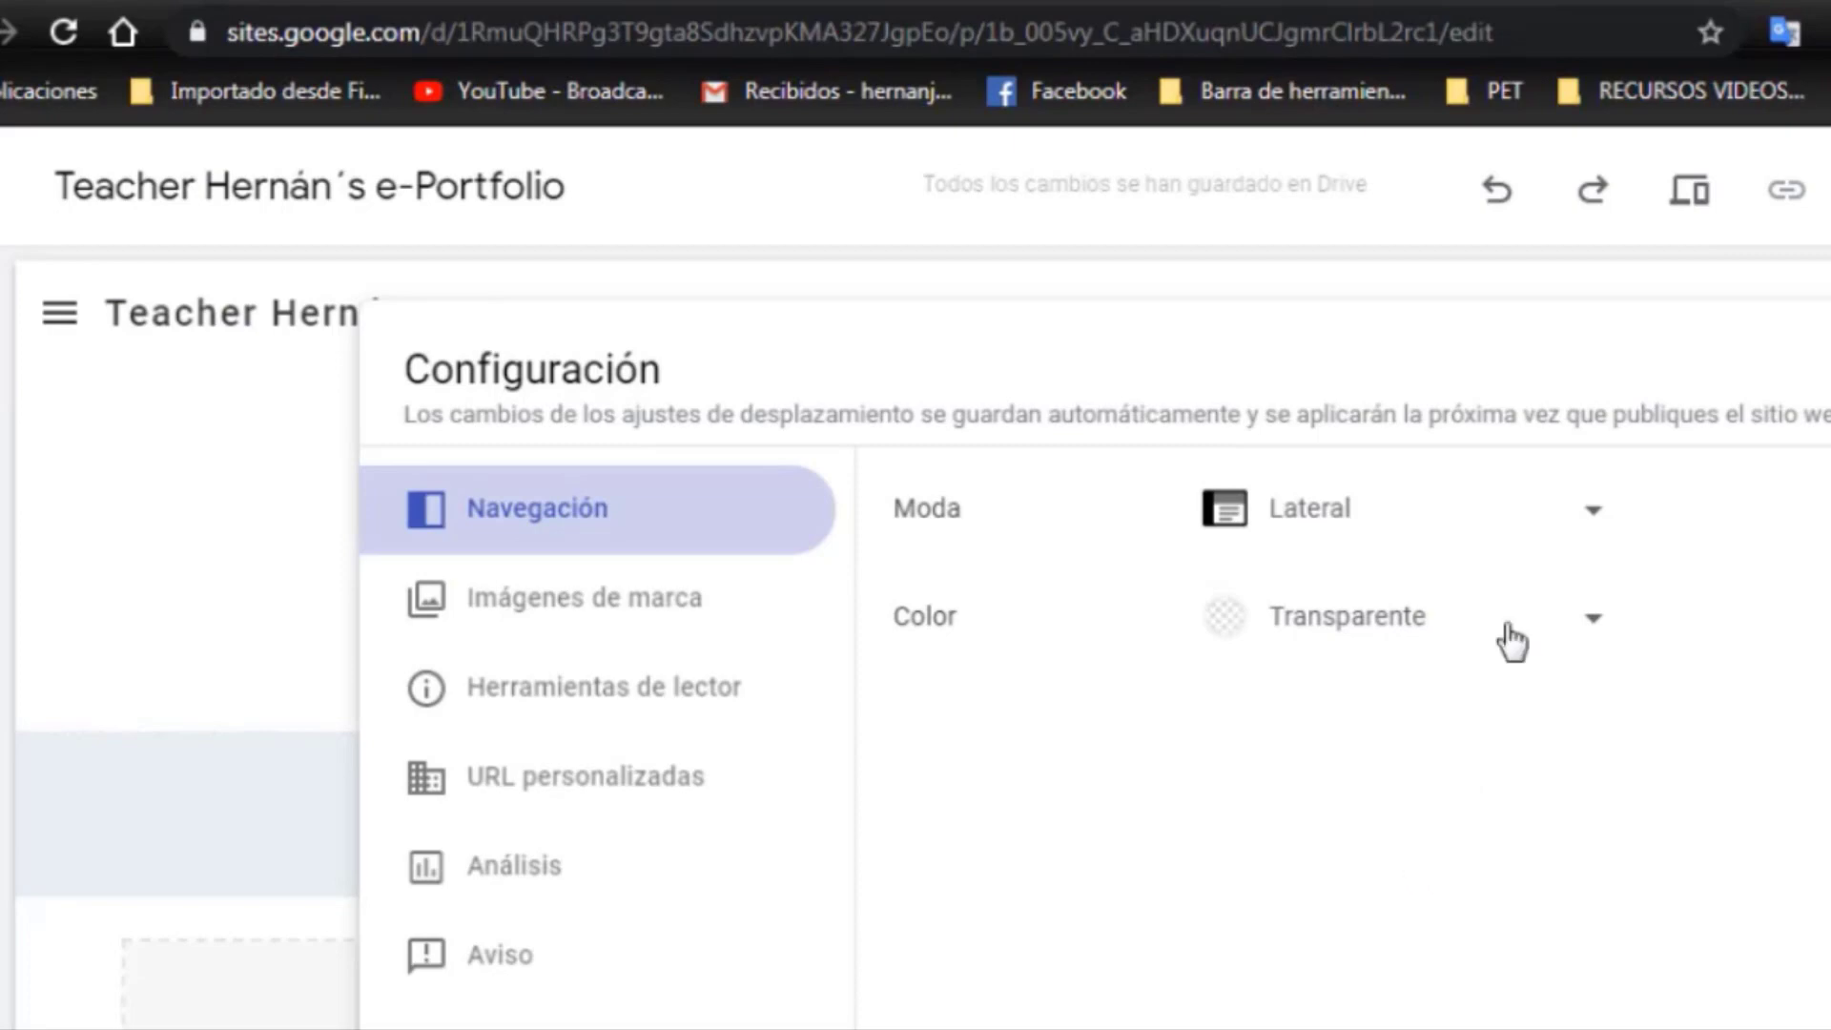
left_click(1521, 526)
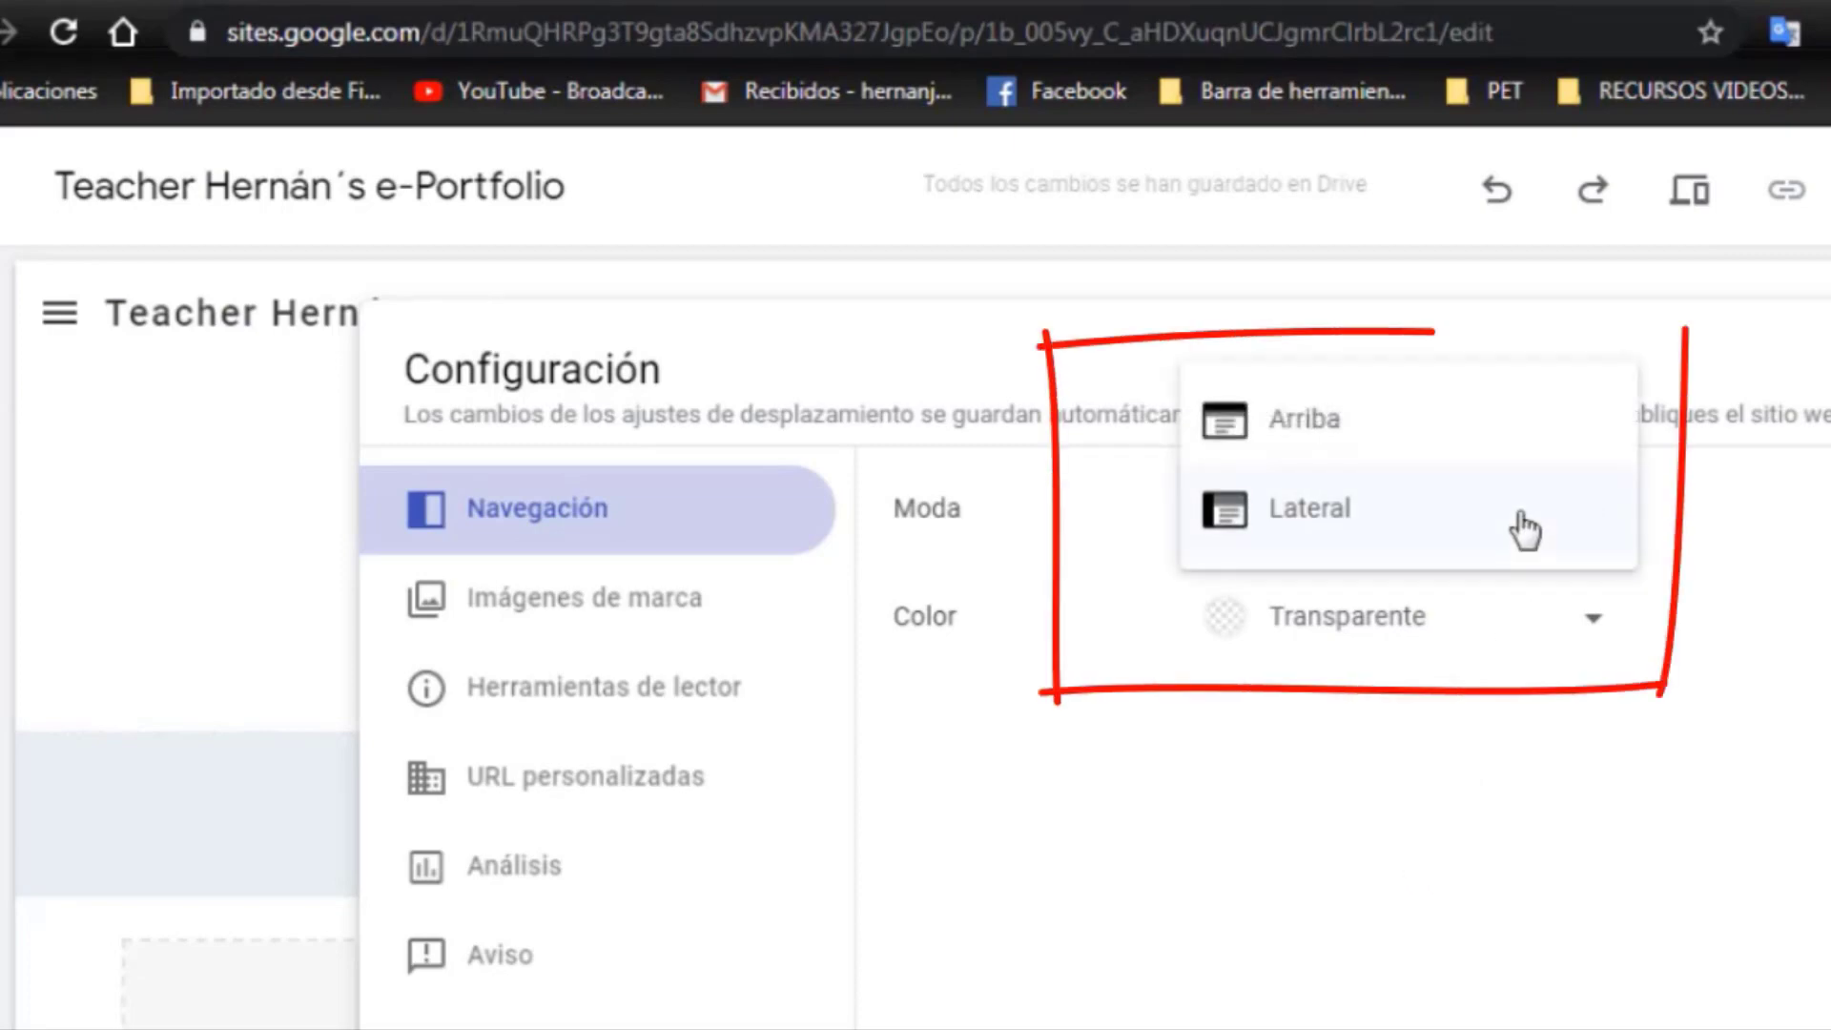
left_click(1522, 454)
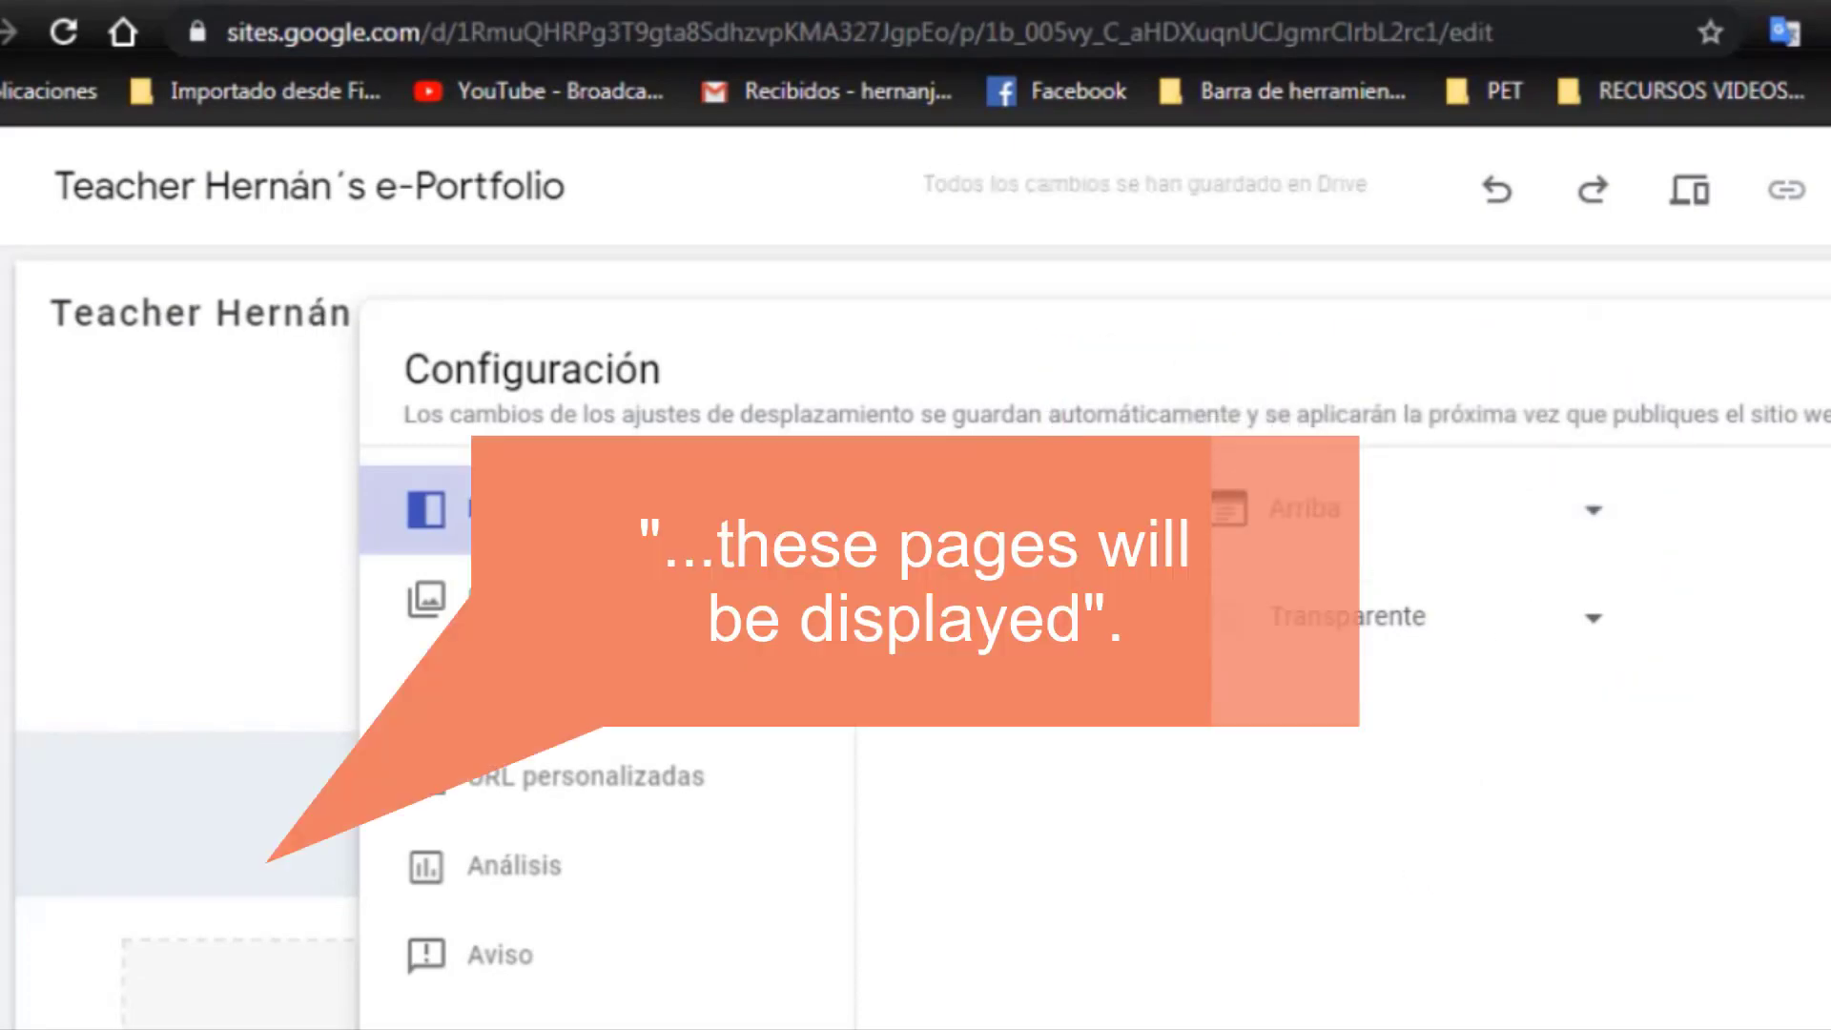
key("Escape")
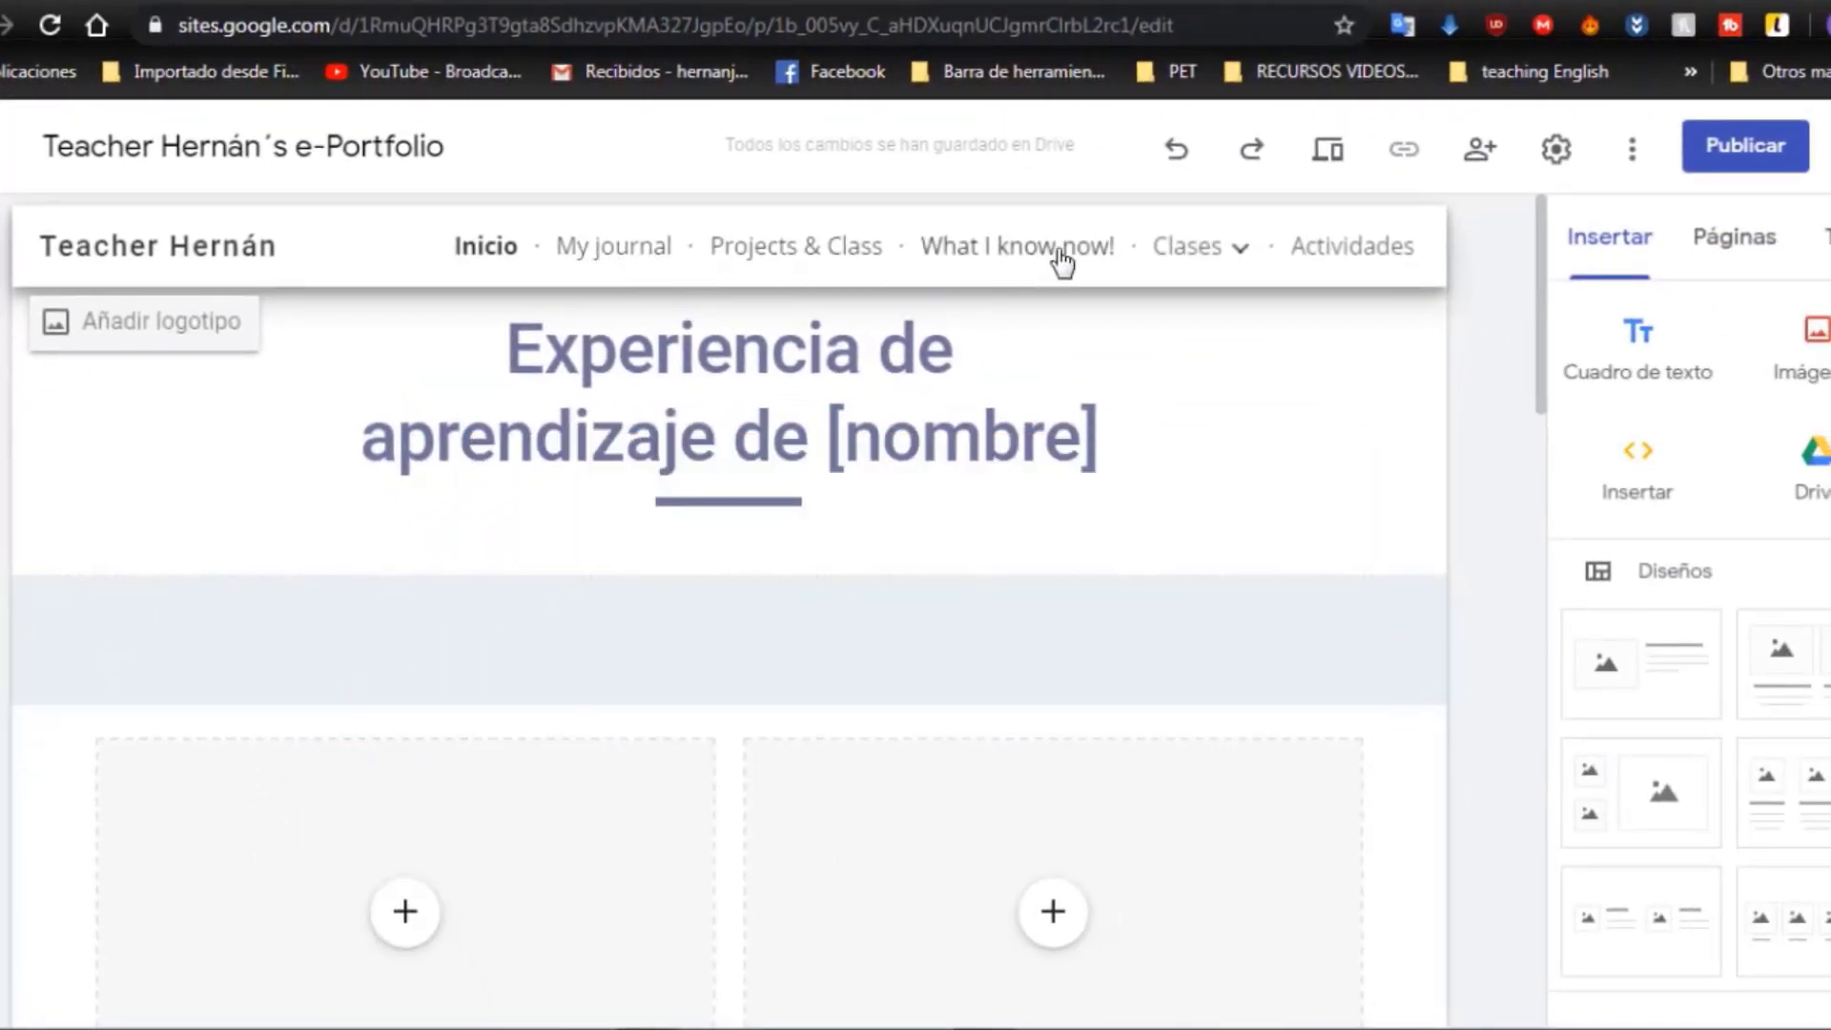
- Hide the Clases page from the site navigation
left_click(1245, 254)
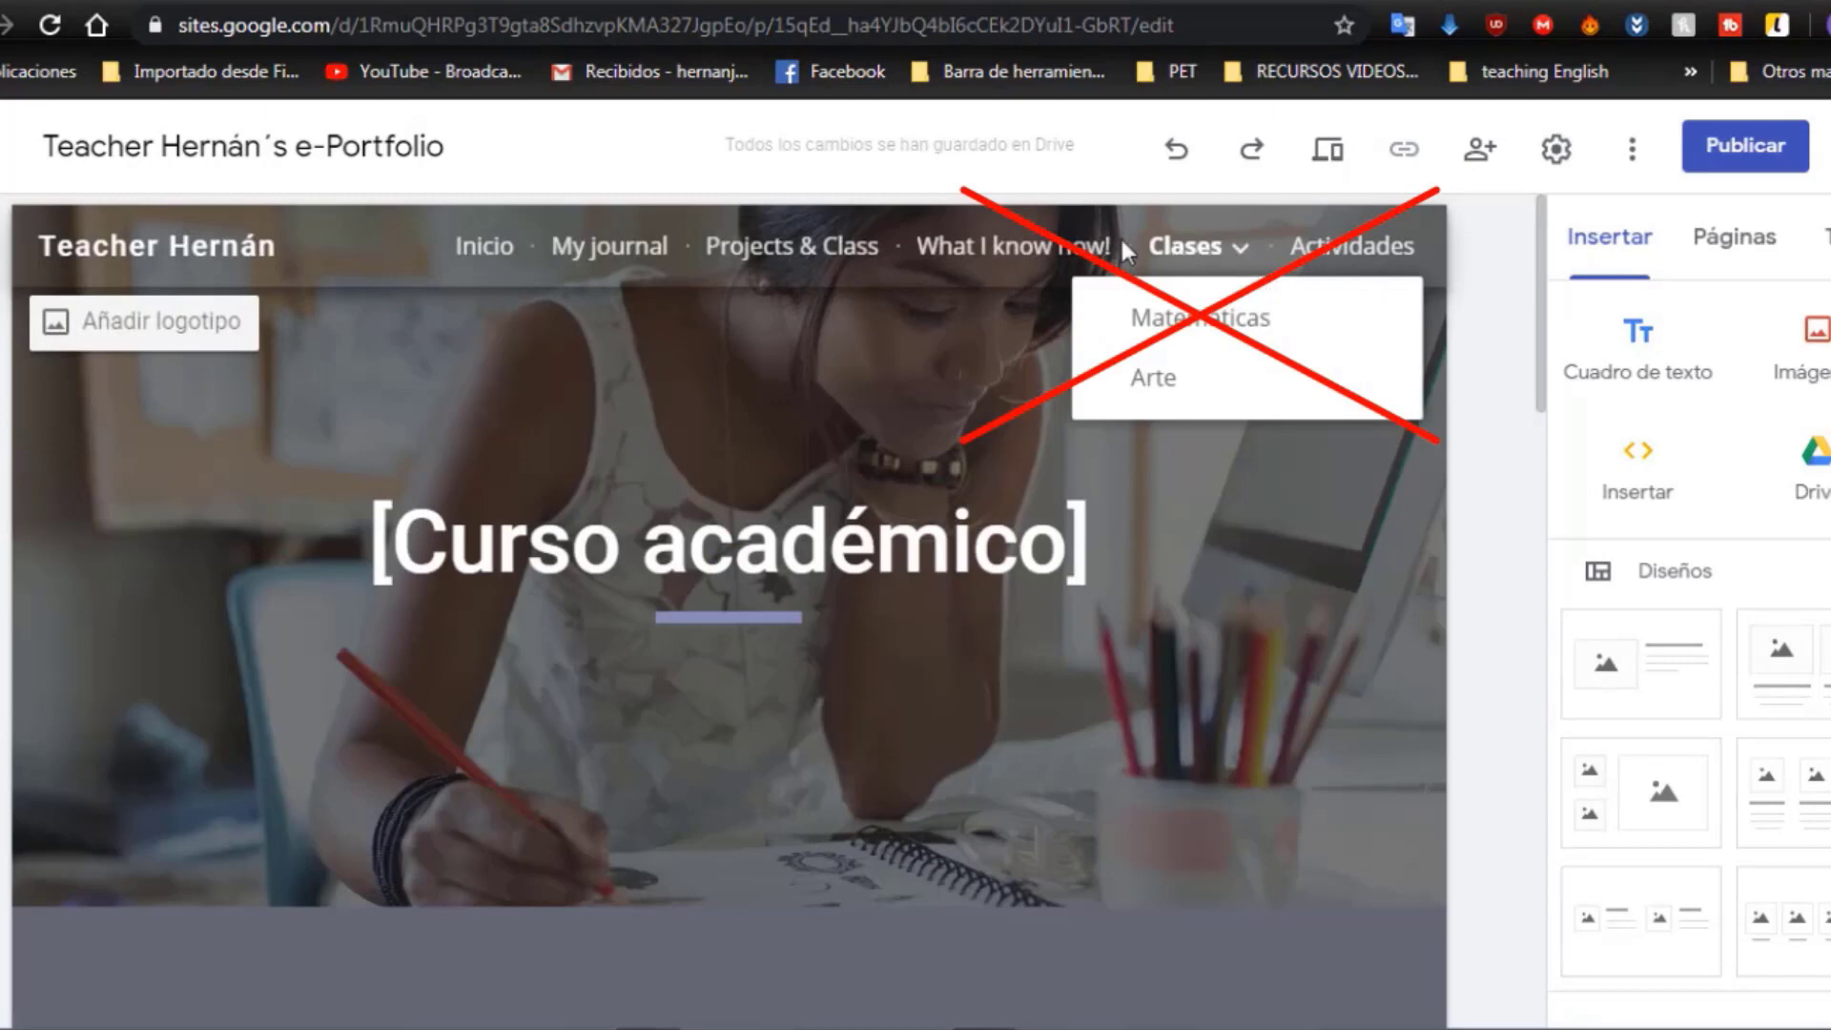
left_click(1728, 240)
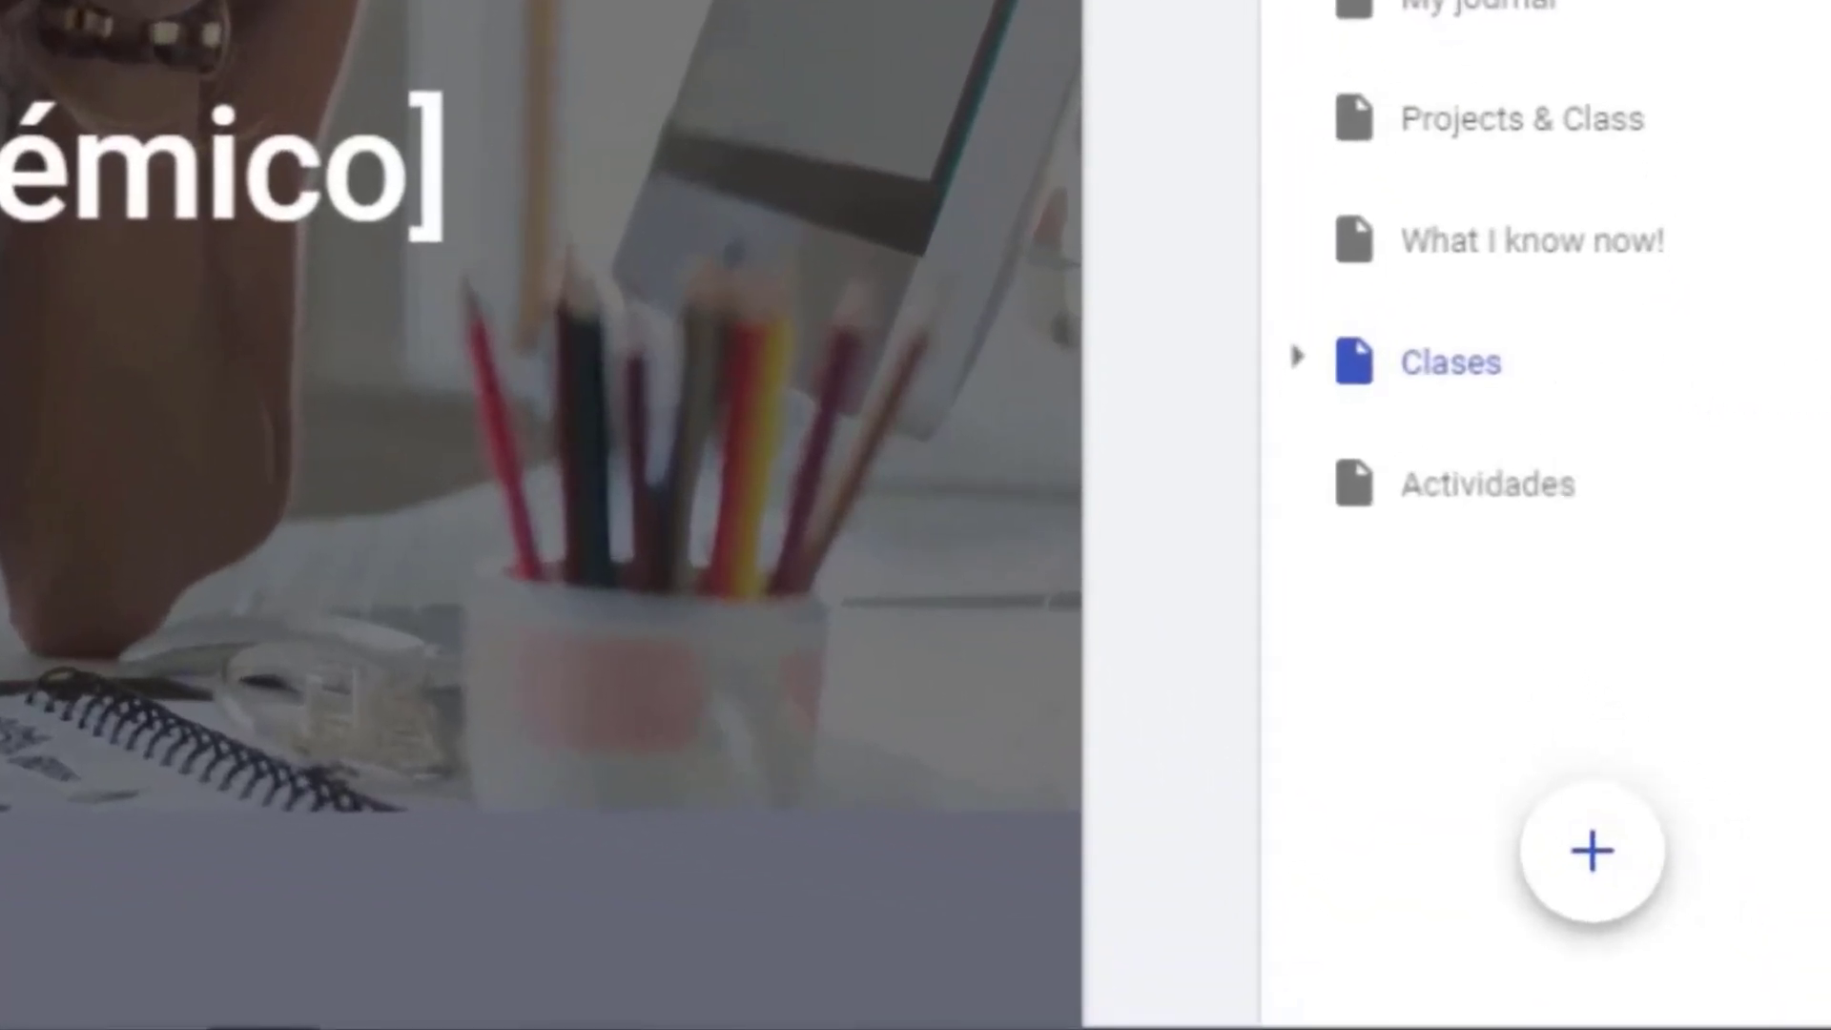
left_click(1823, 364)
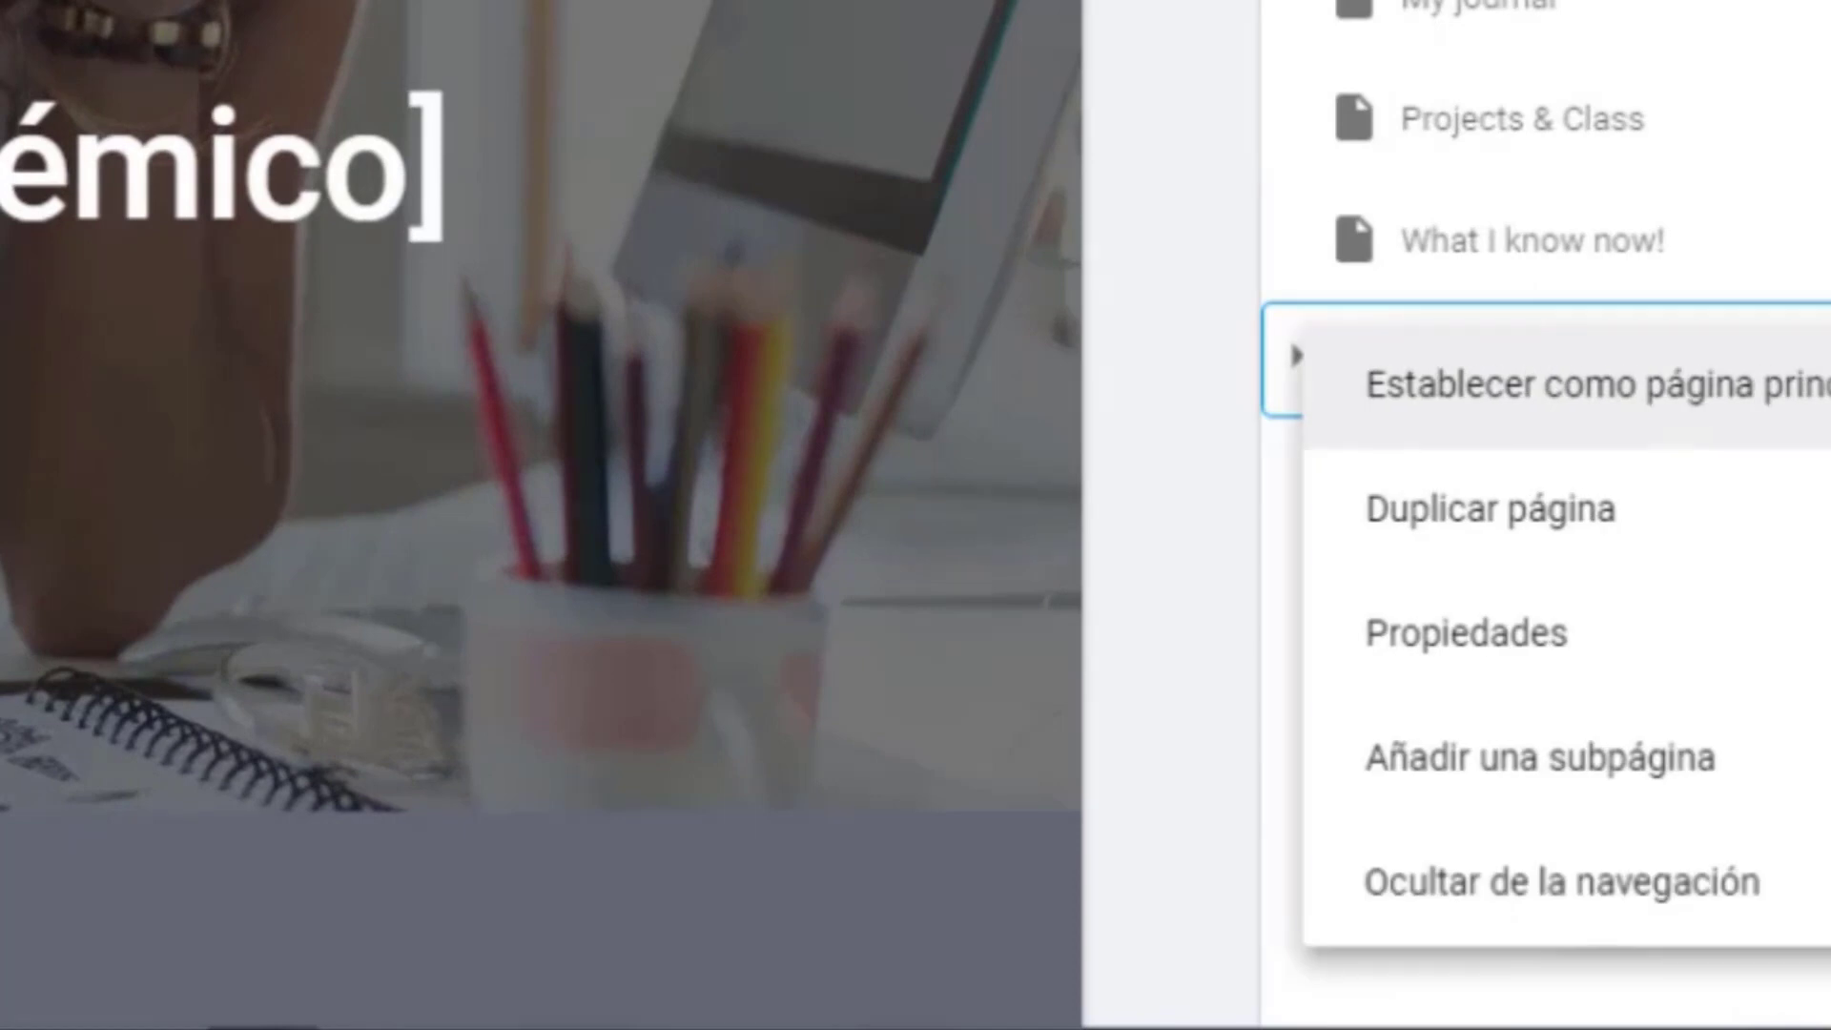
left_click(1634, 917)
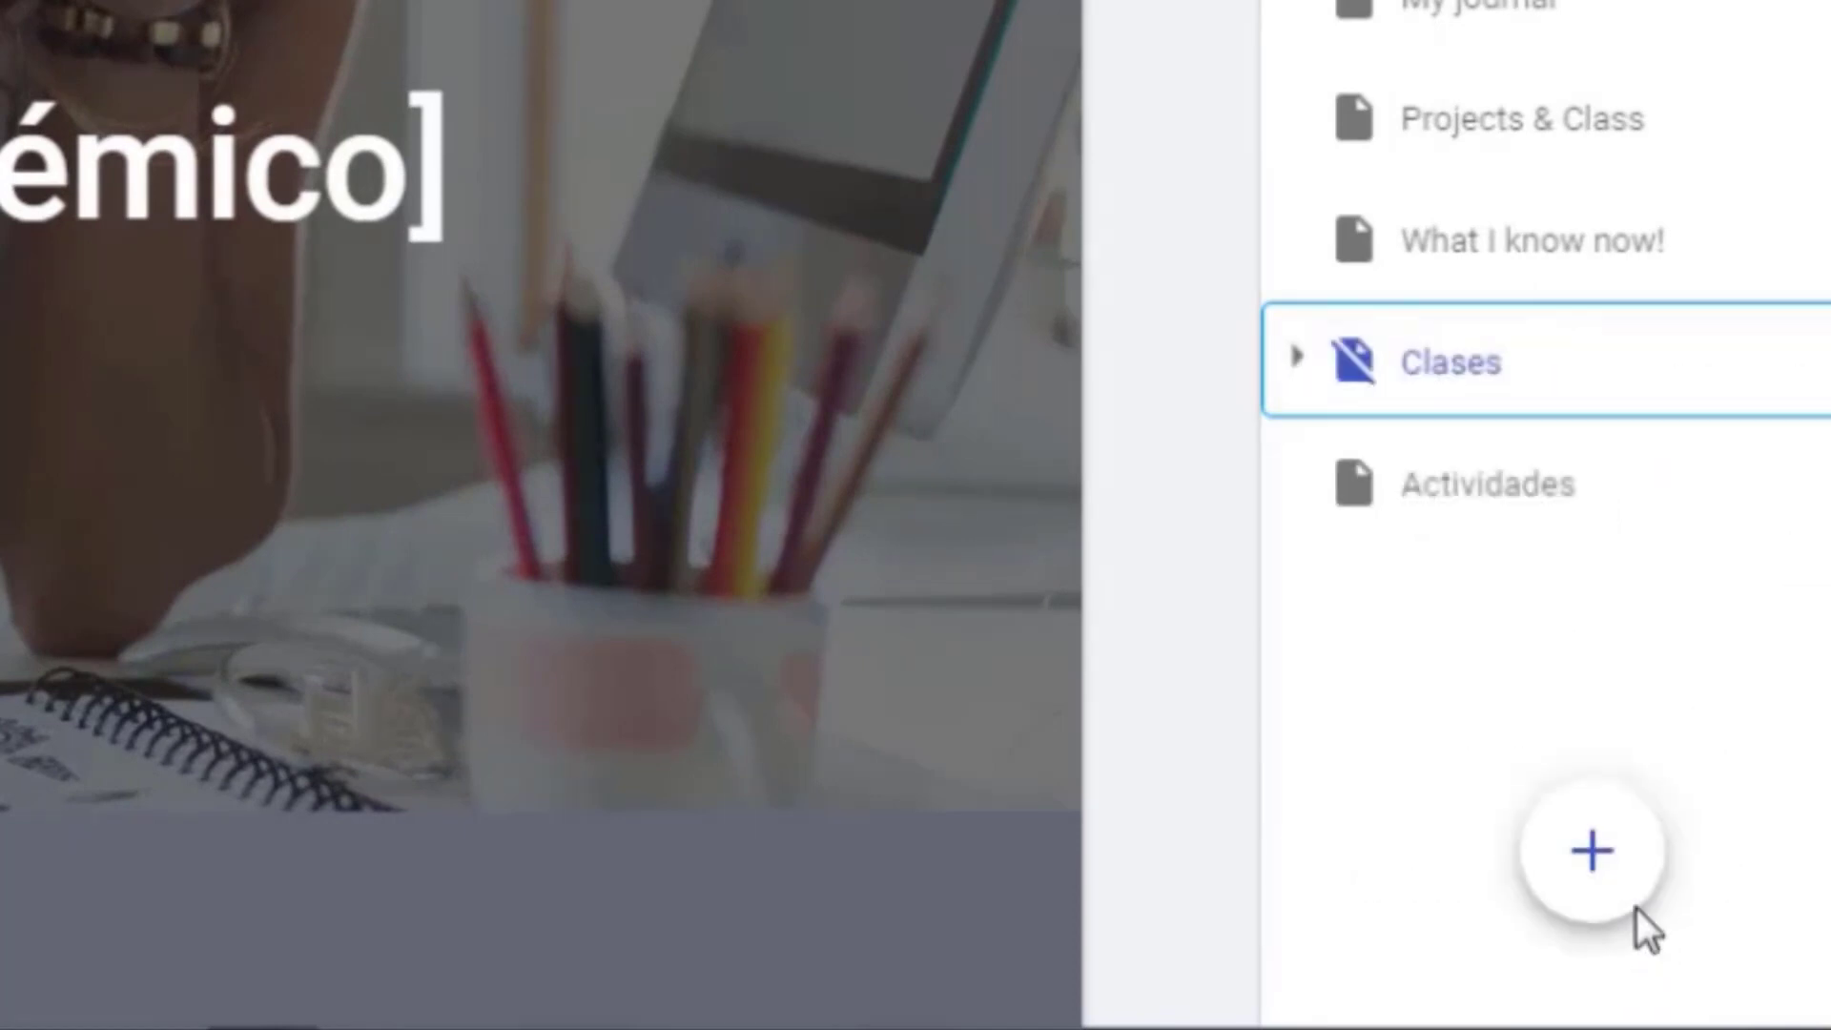
- Delete the Actividades page and check the options available for the Clases page
left_click(1823, 484)
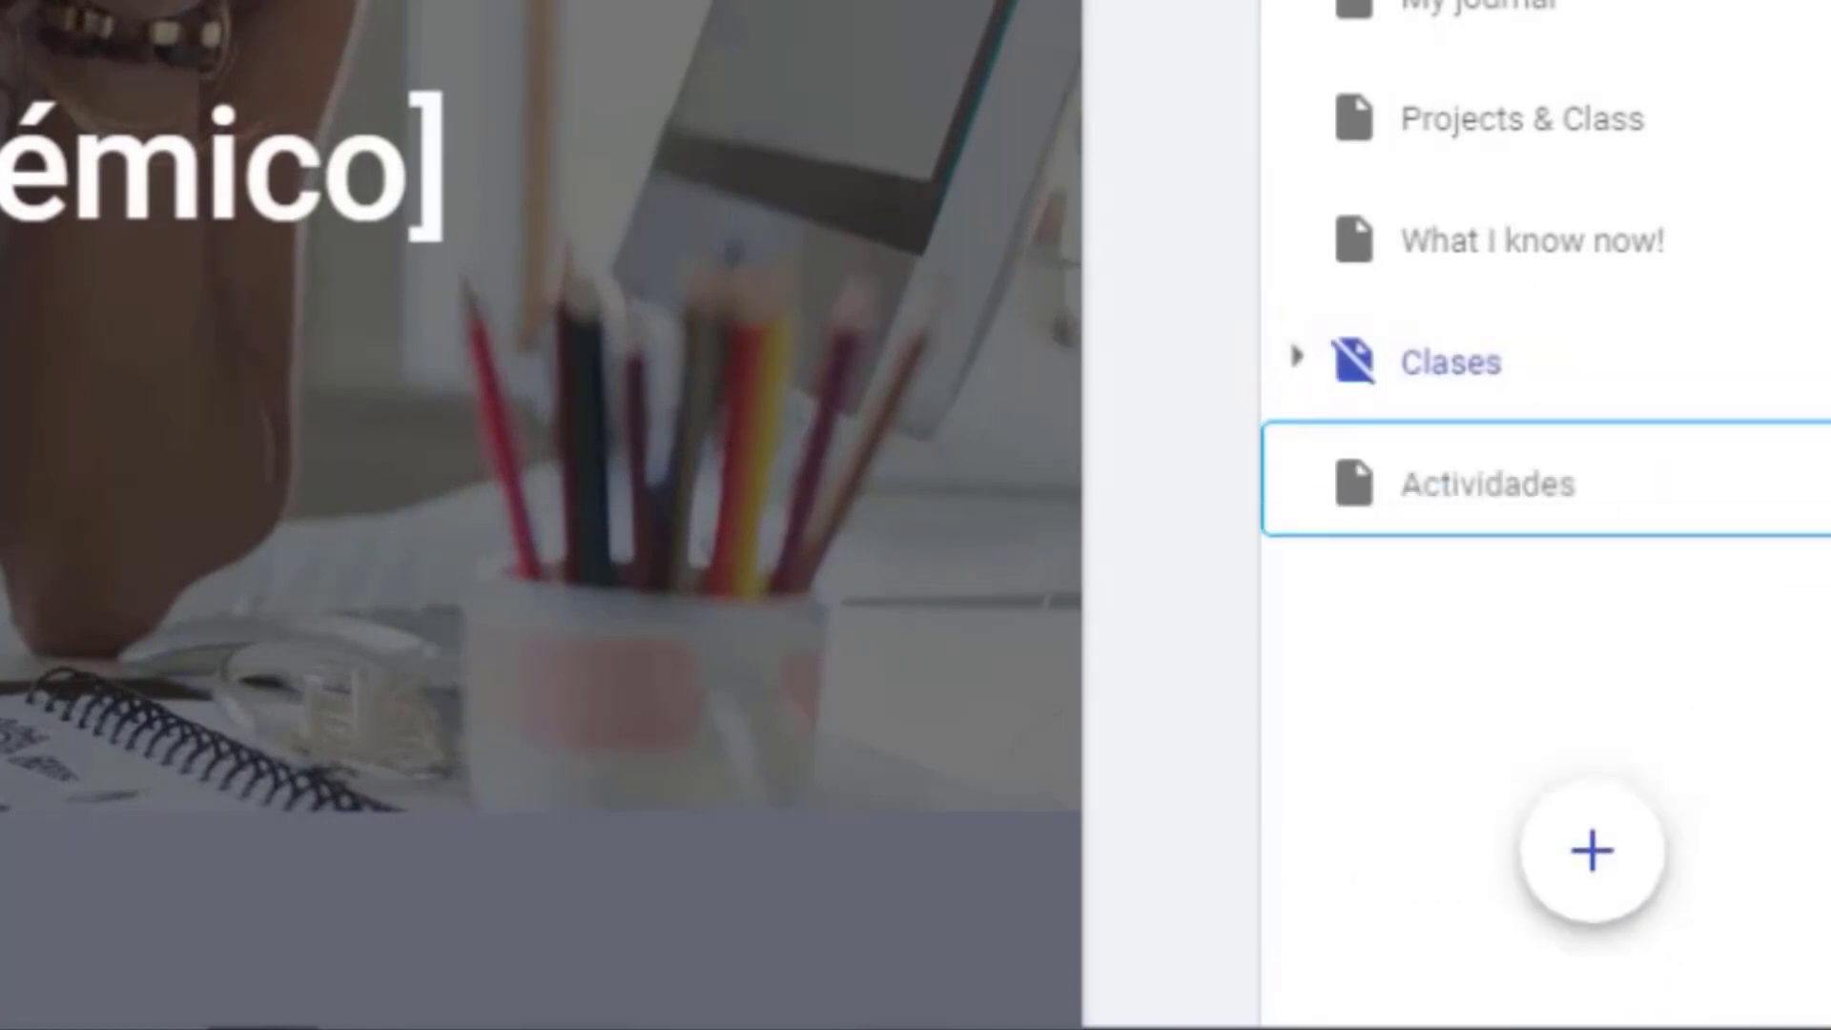
left_click(1647, 944)
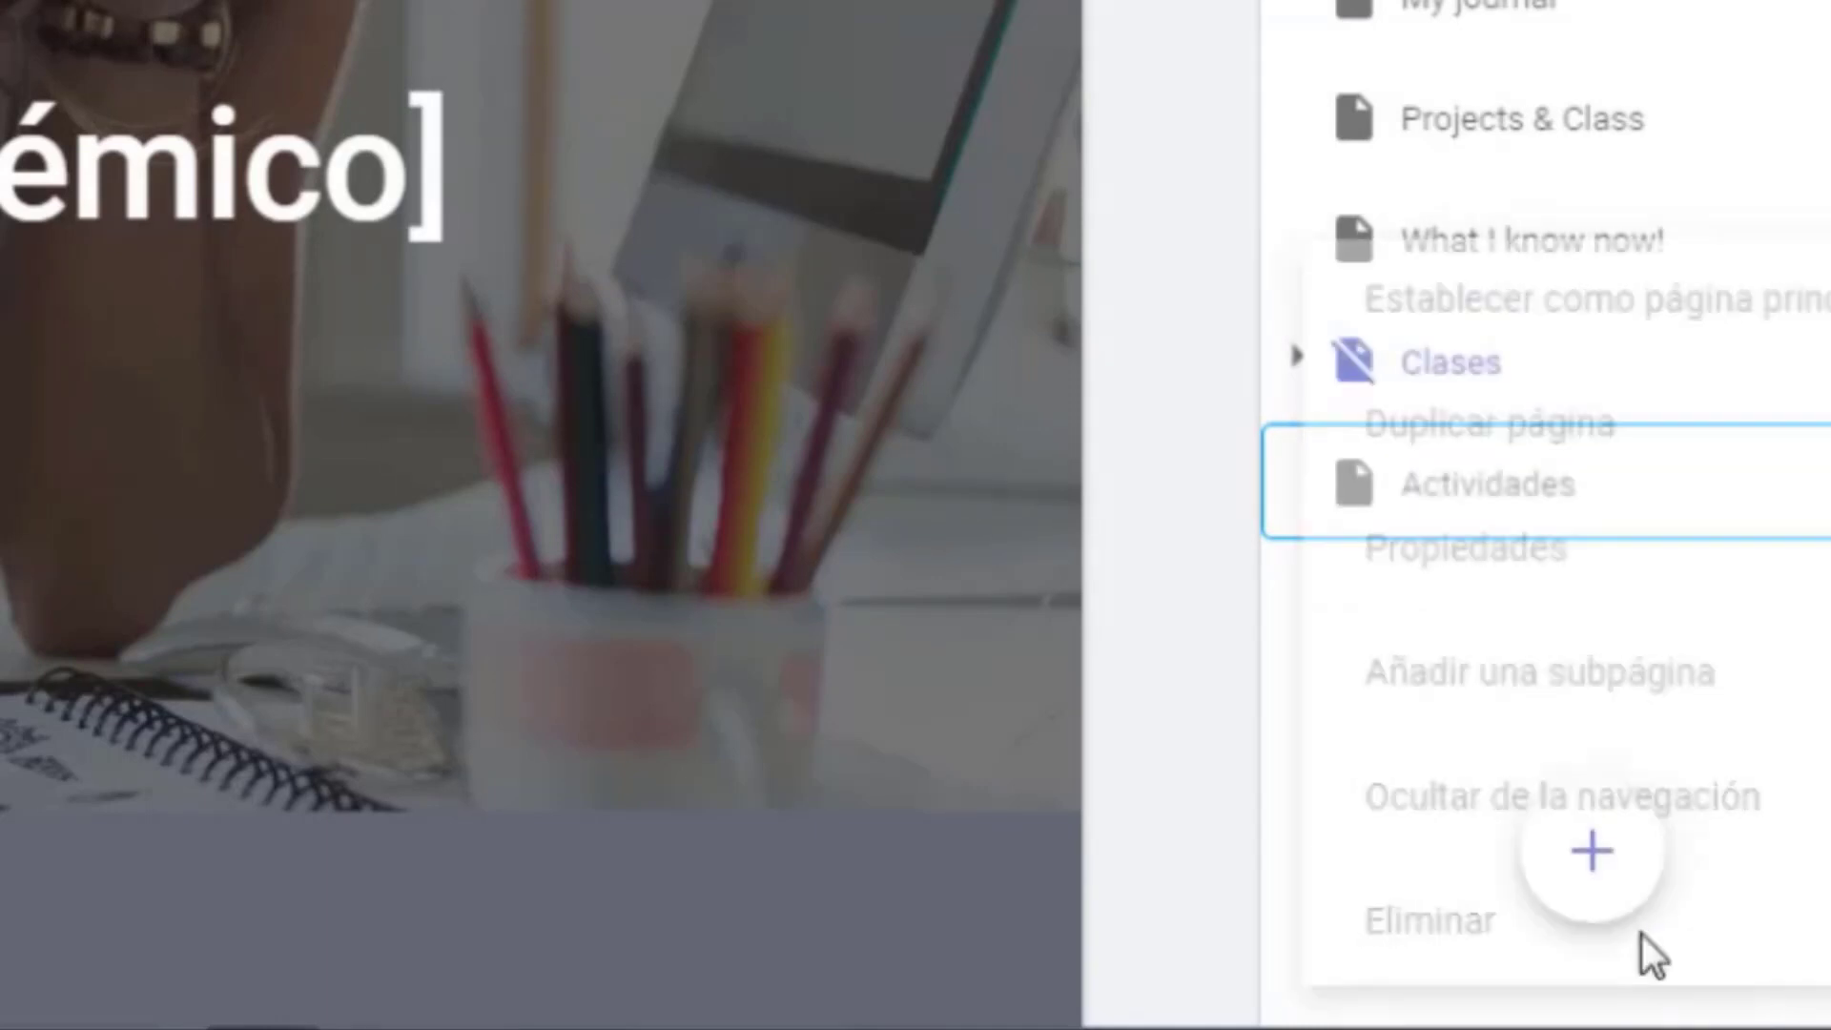
left_click(1823, 361)
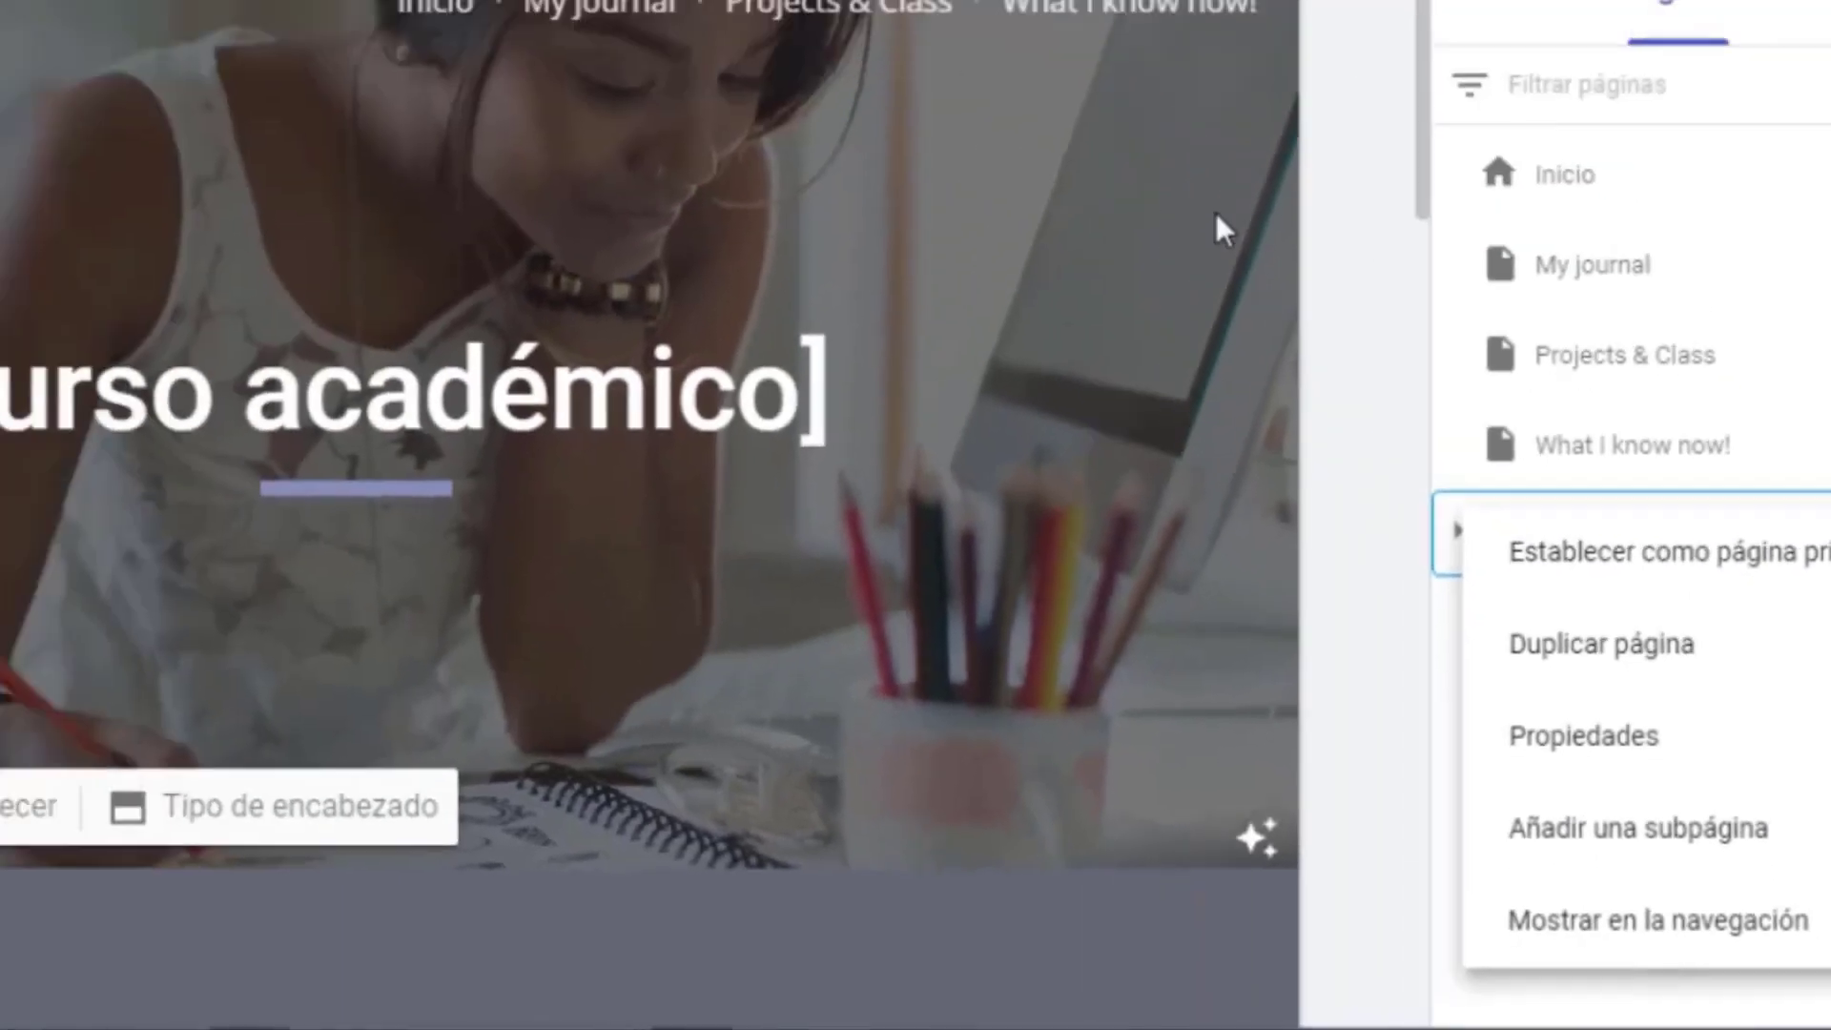
left_click(1388, 328)
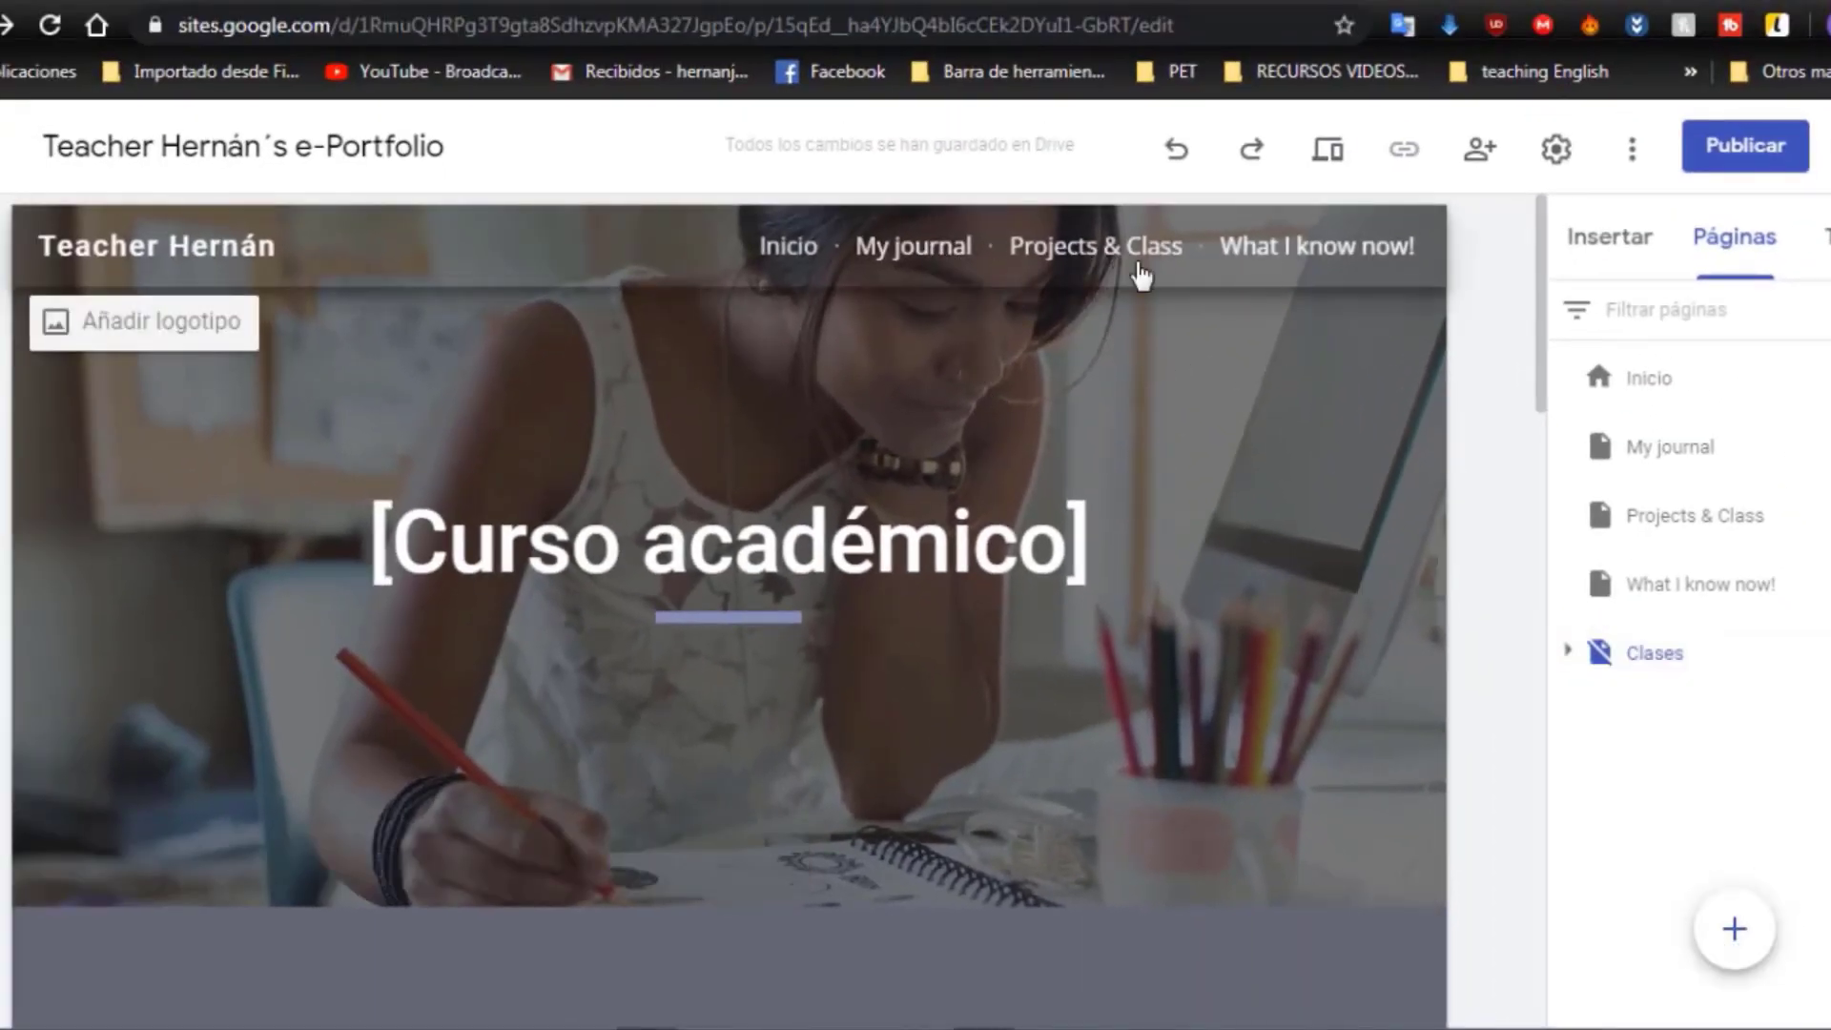
- Set the navigation bar color to Negro and close the settings
left_click(2, 267)
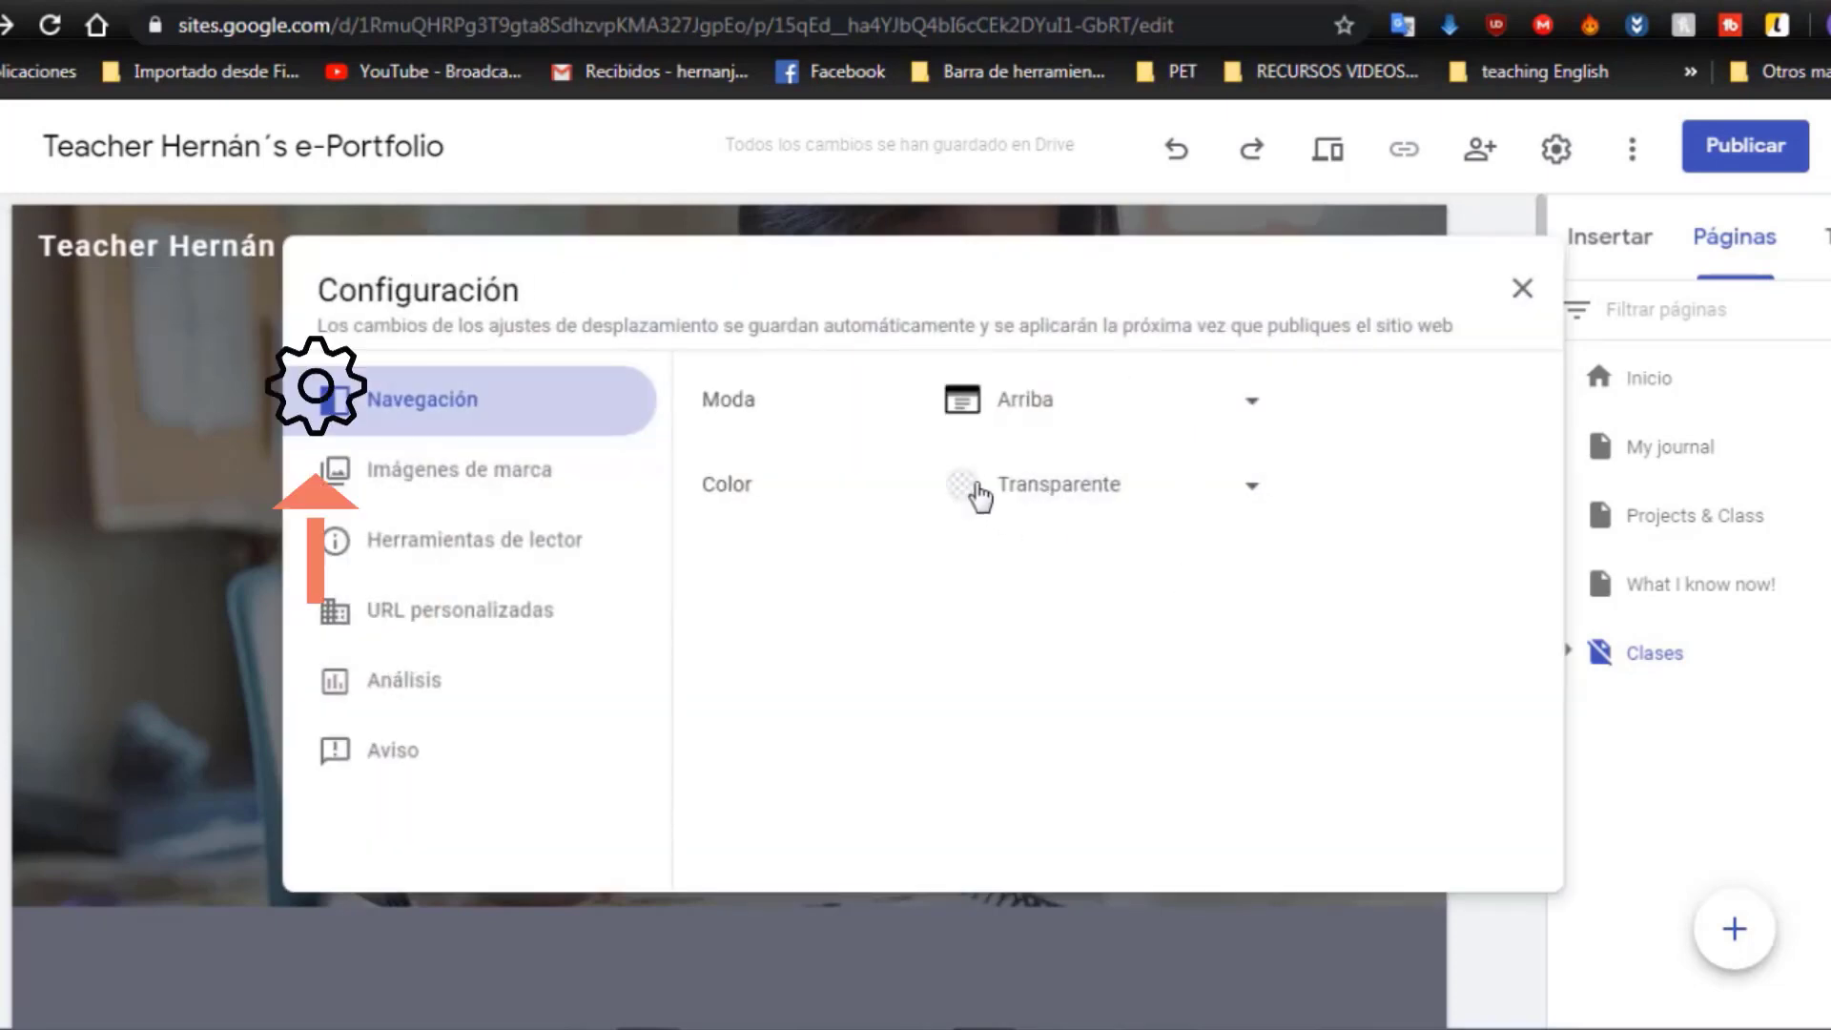
left_click(983, 492)
left_click(1076, 634)
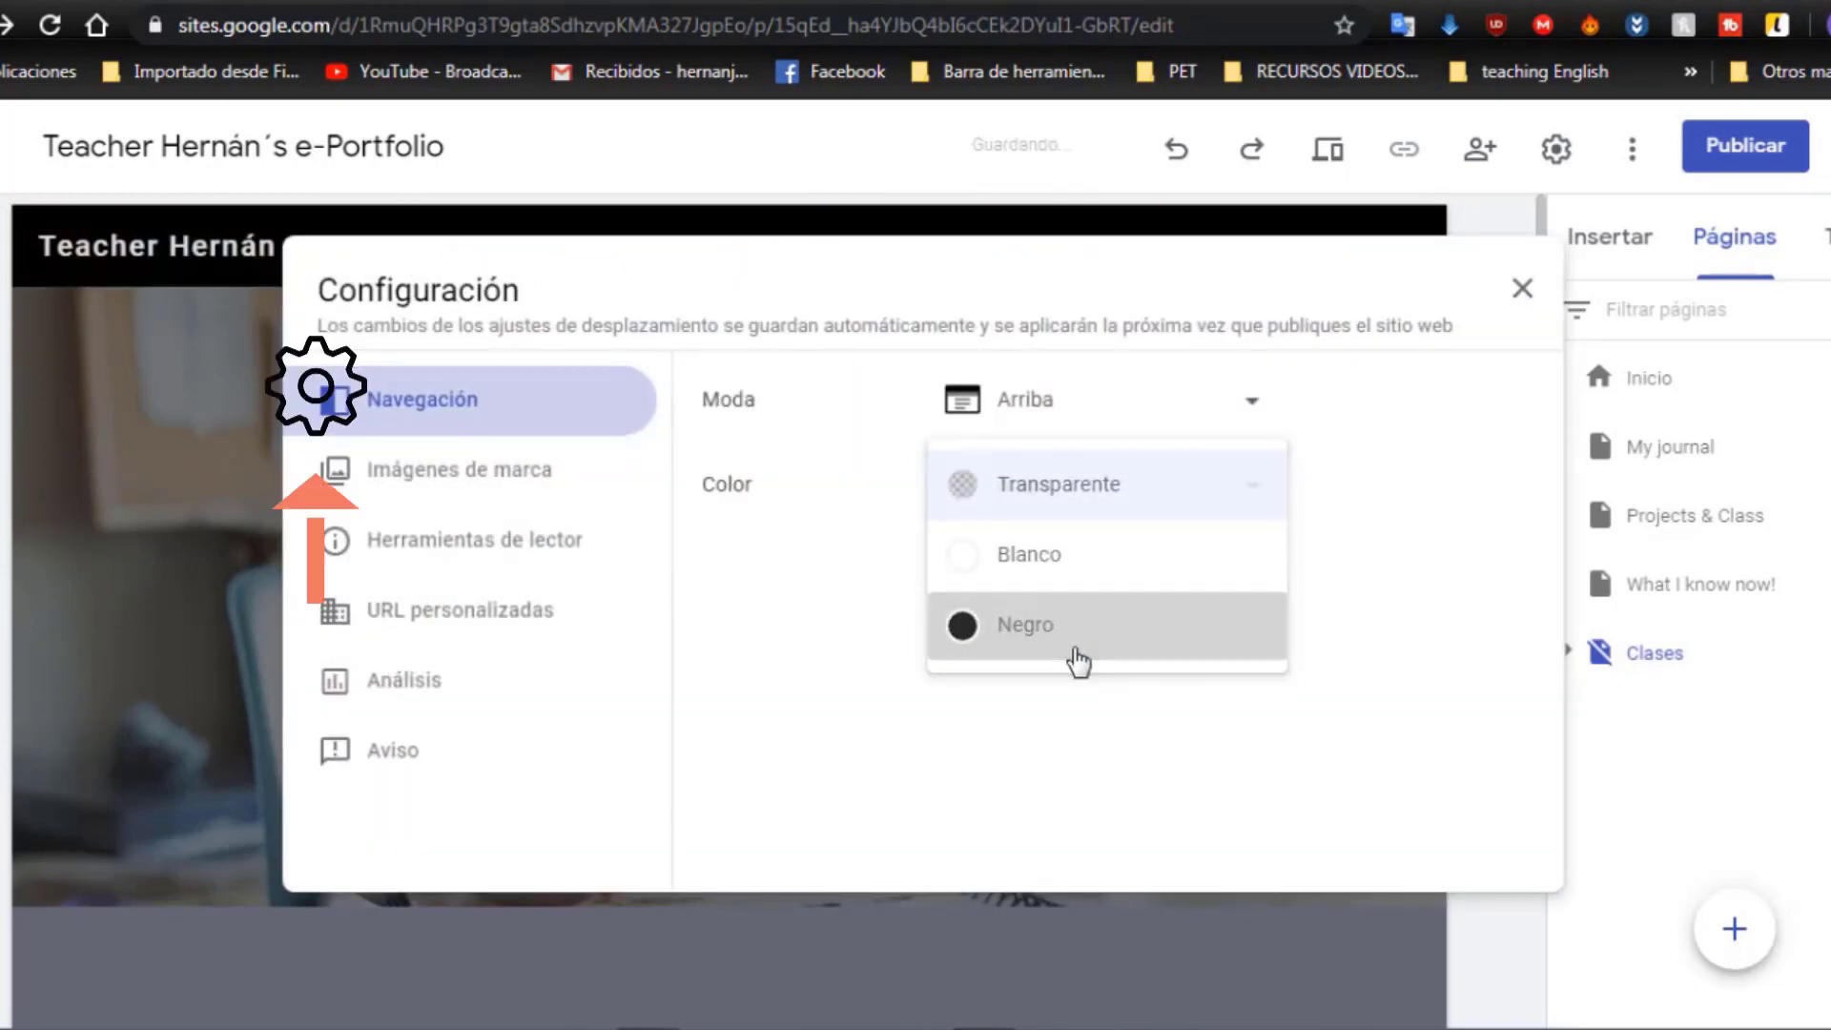
left_click_drag(1141, 286, 1172, 434)
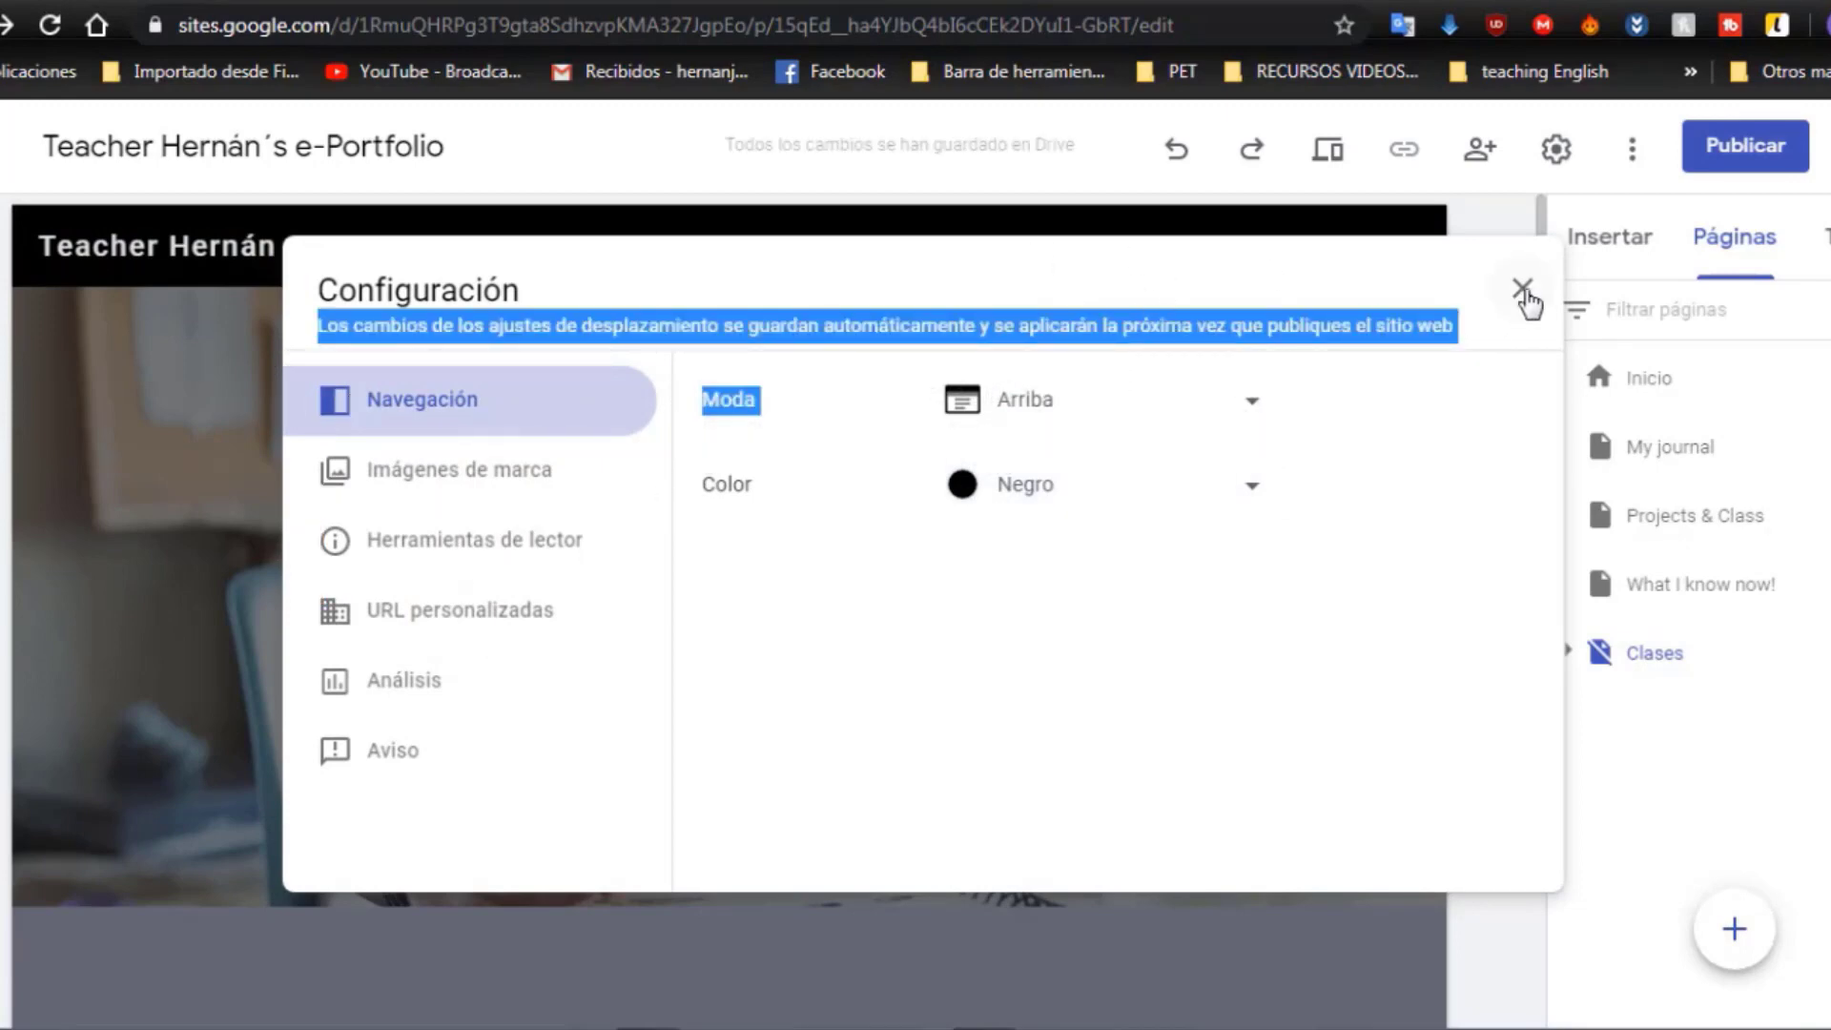
left_click(1522, 289)
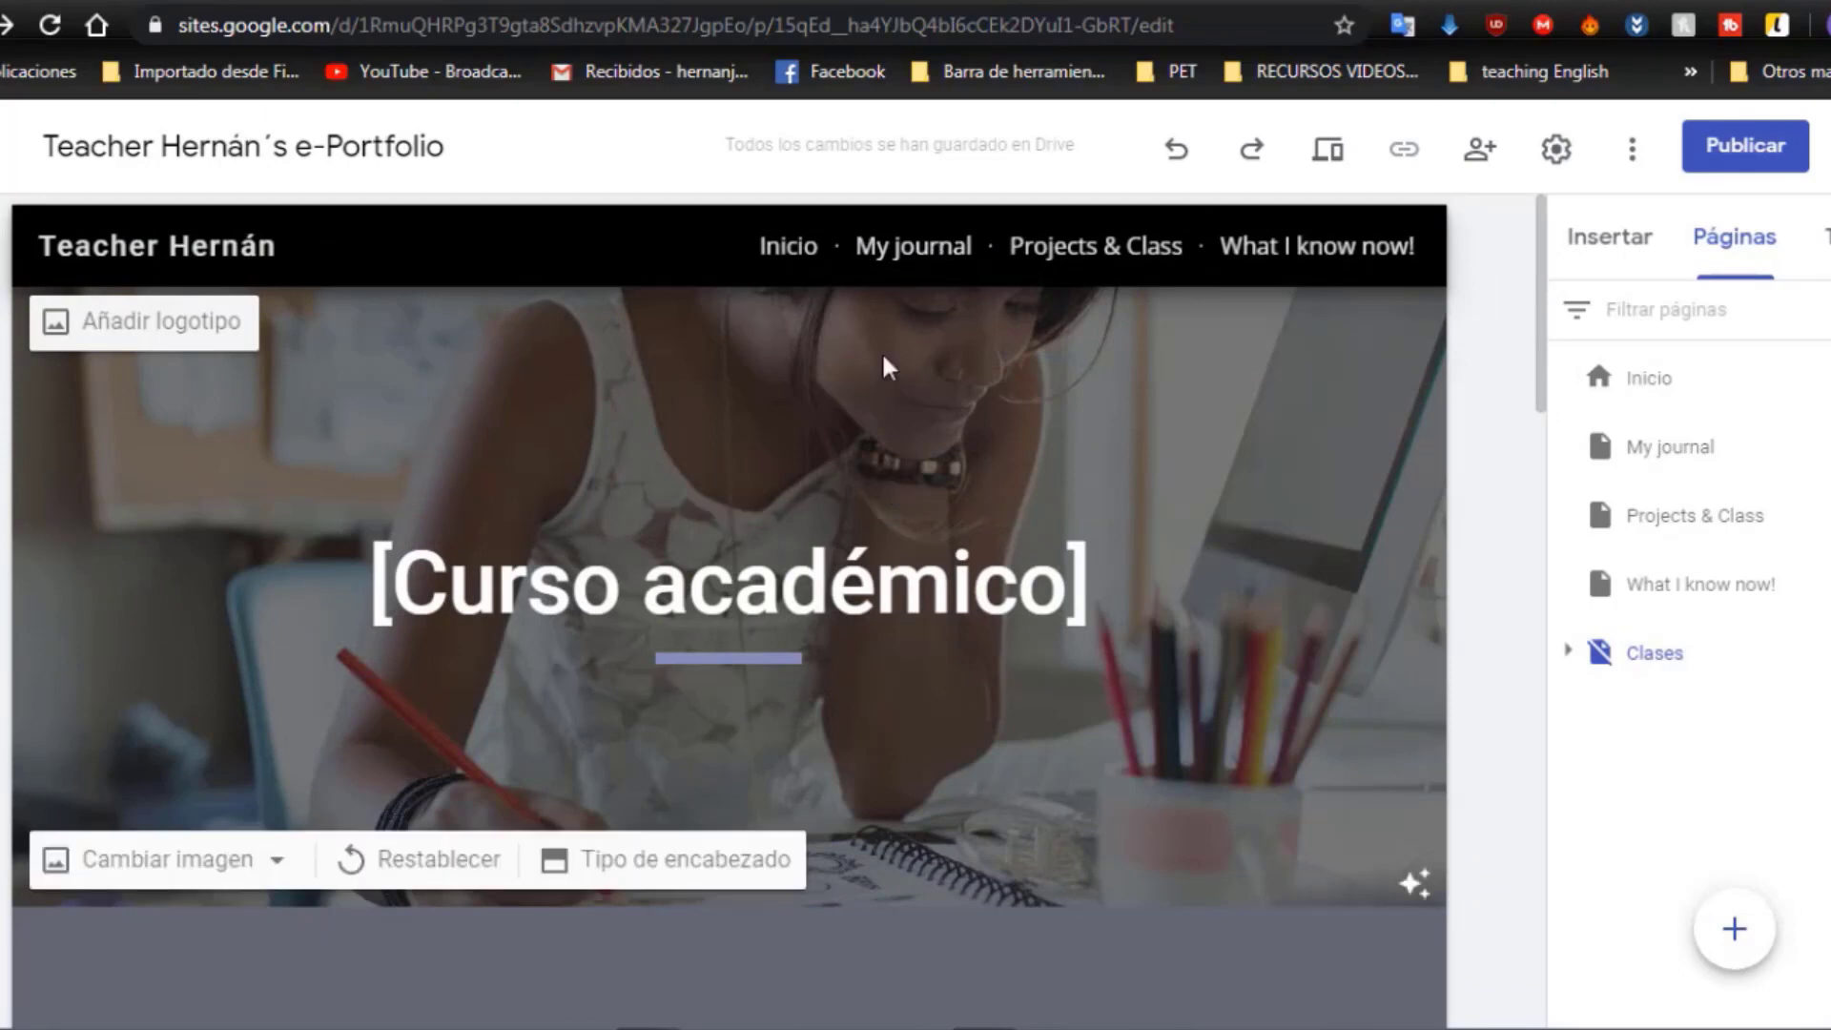
- Open the Inicio page and replace its header title with "A little bit about me..."
left_click(809, 249)
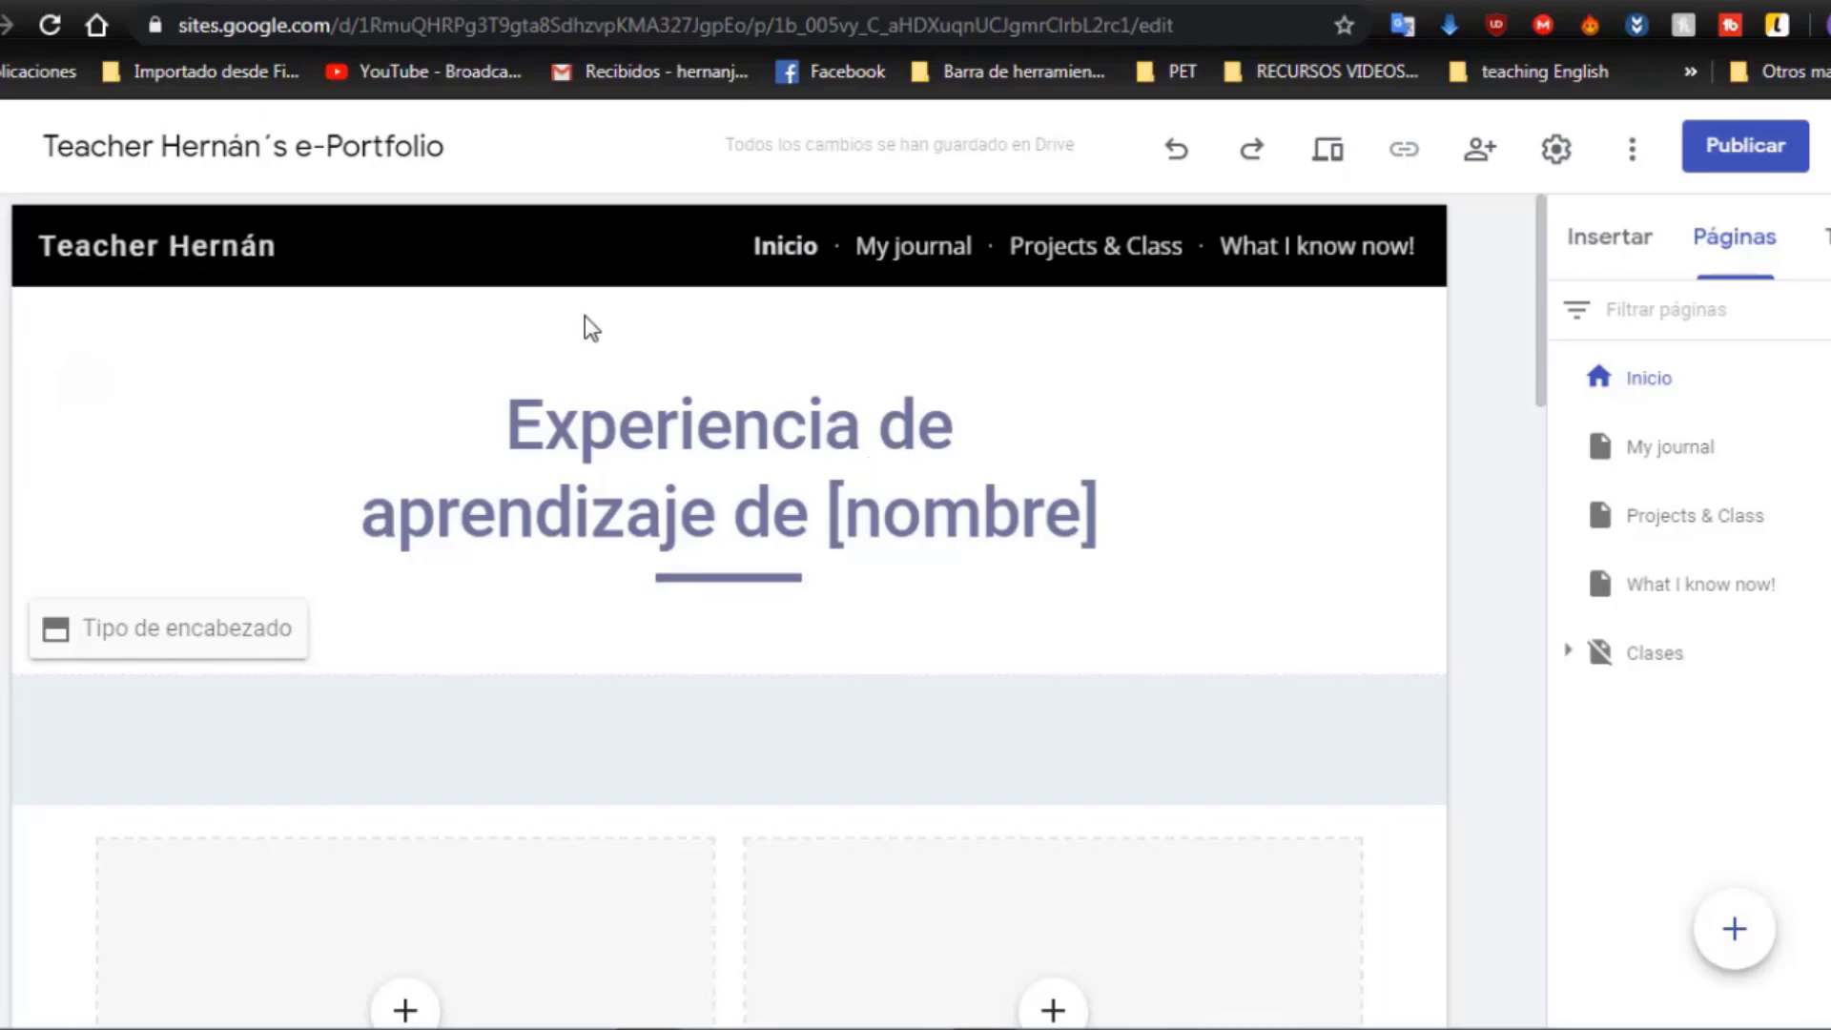
left_click(737, 366)
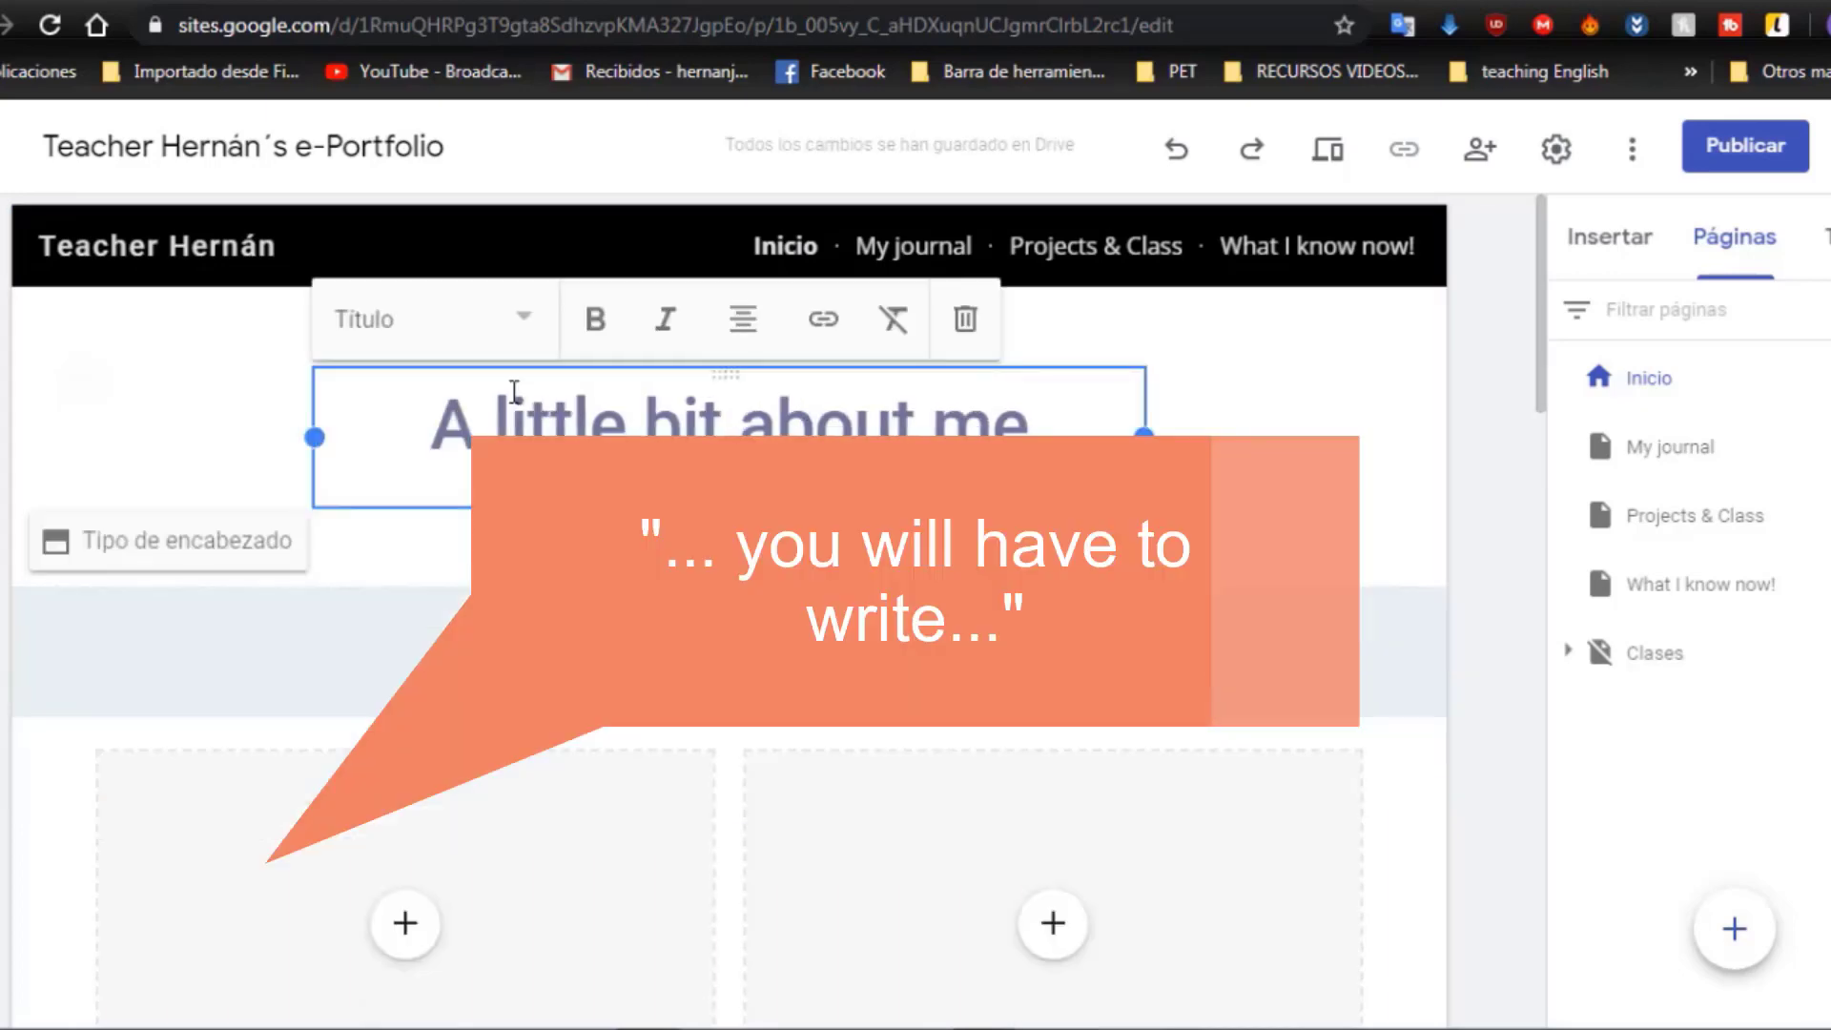
type("...")
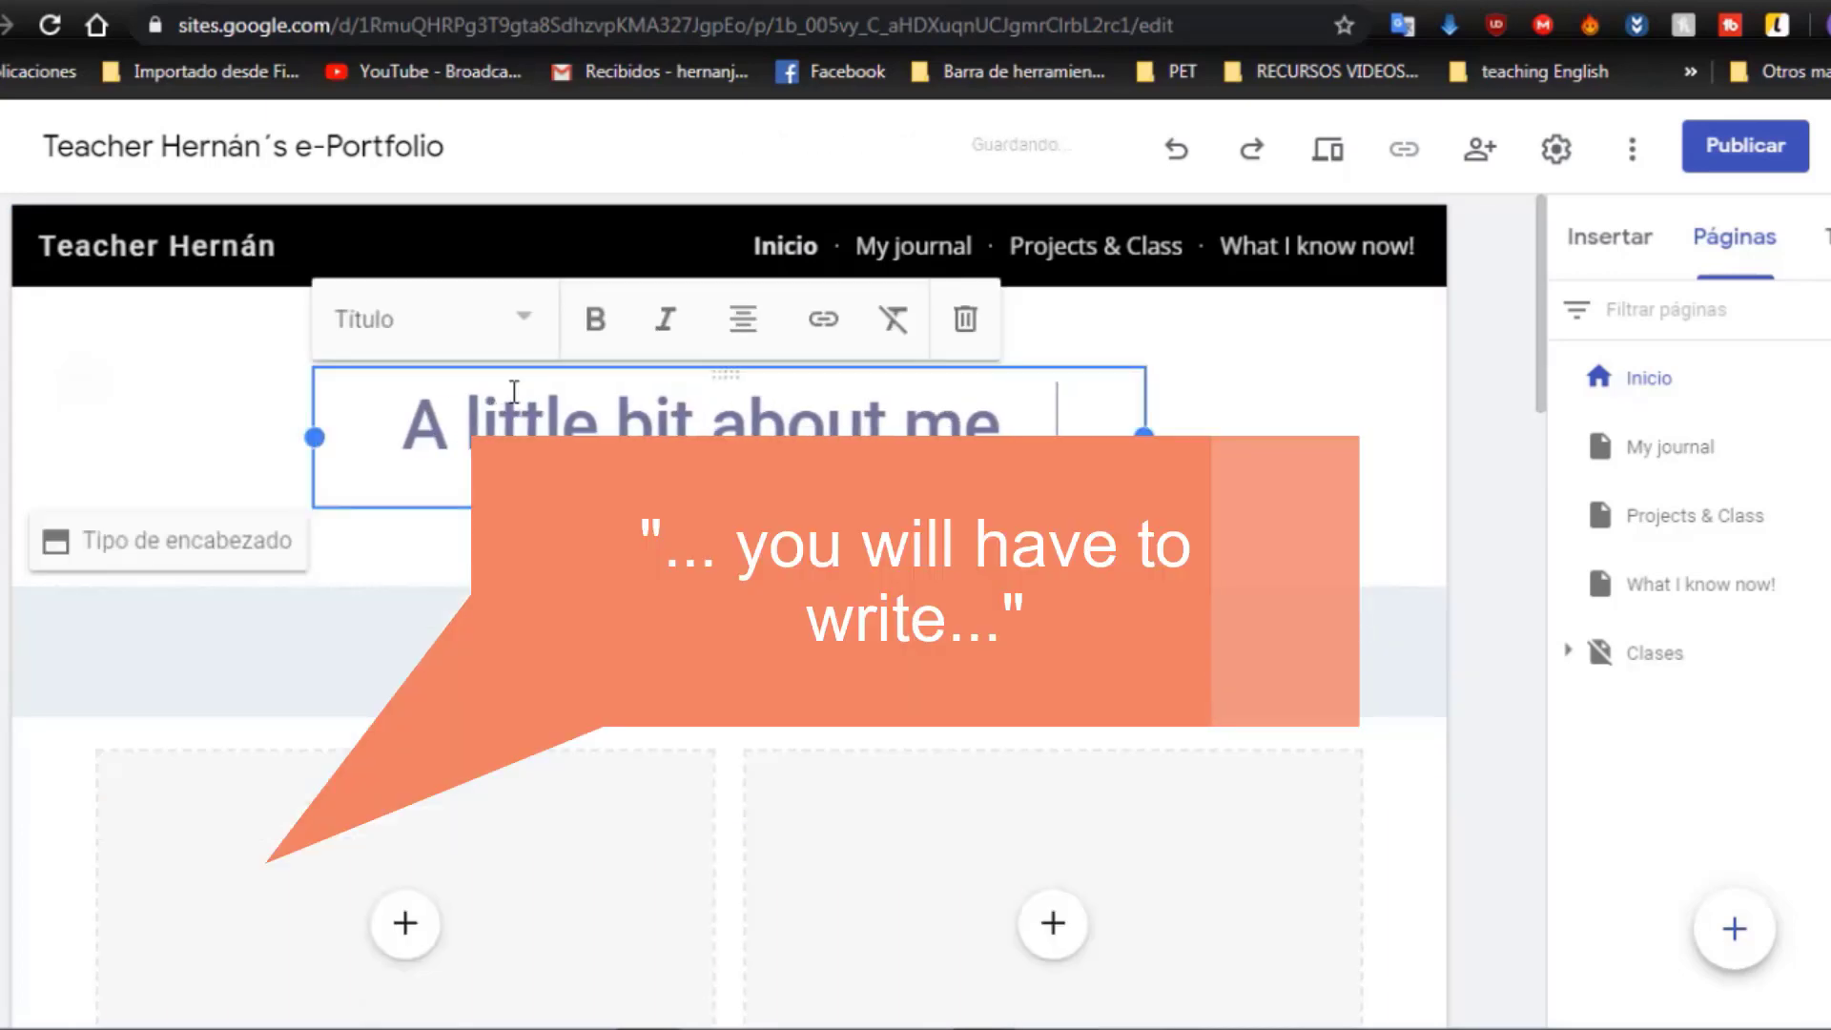
- Upload a logo image for the site in the brand image settings
left_click(1268, 524)
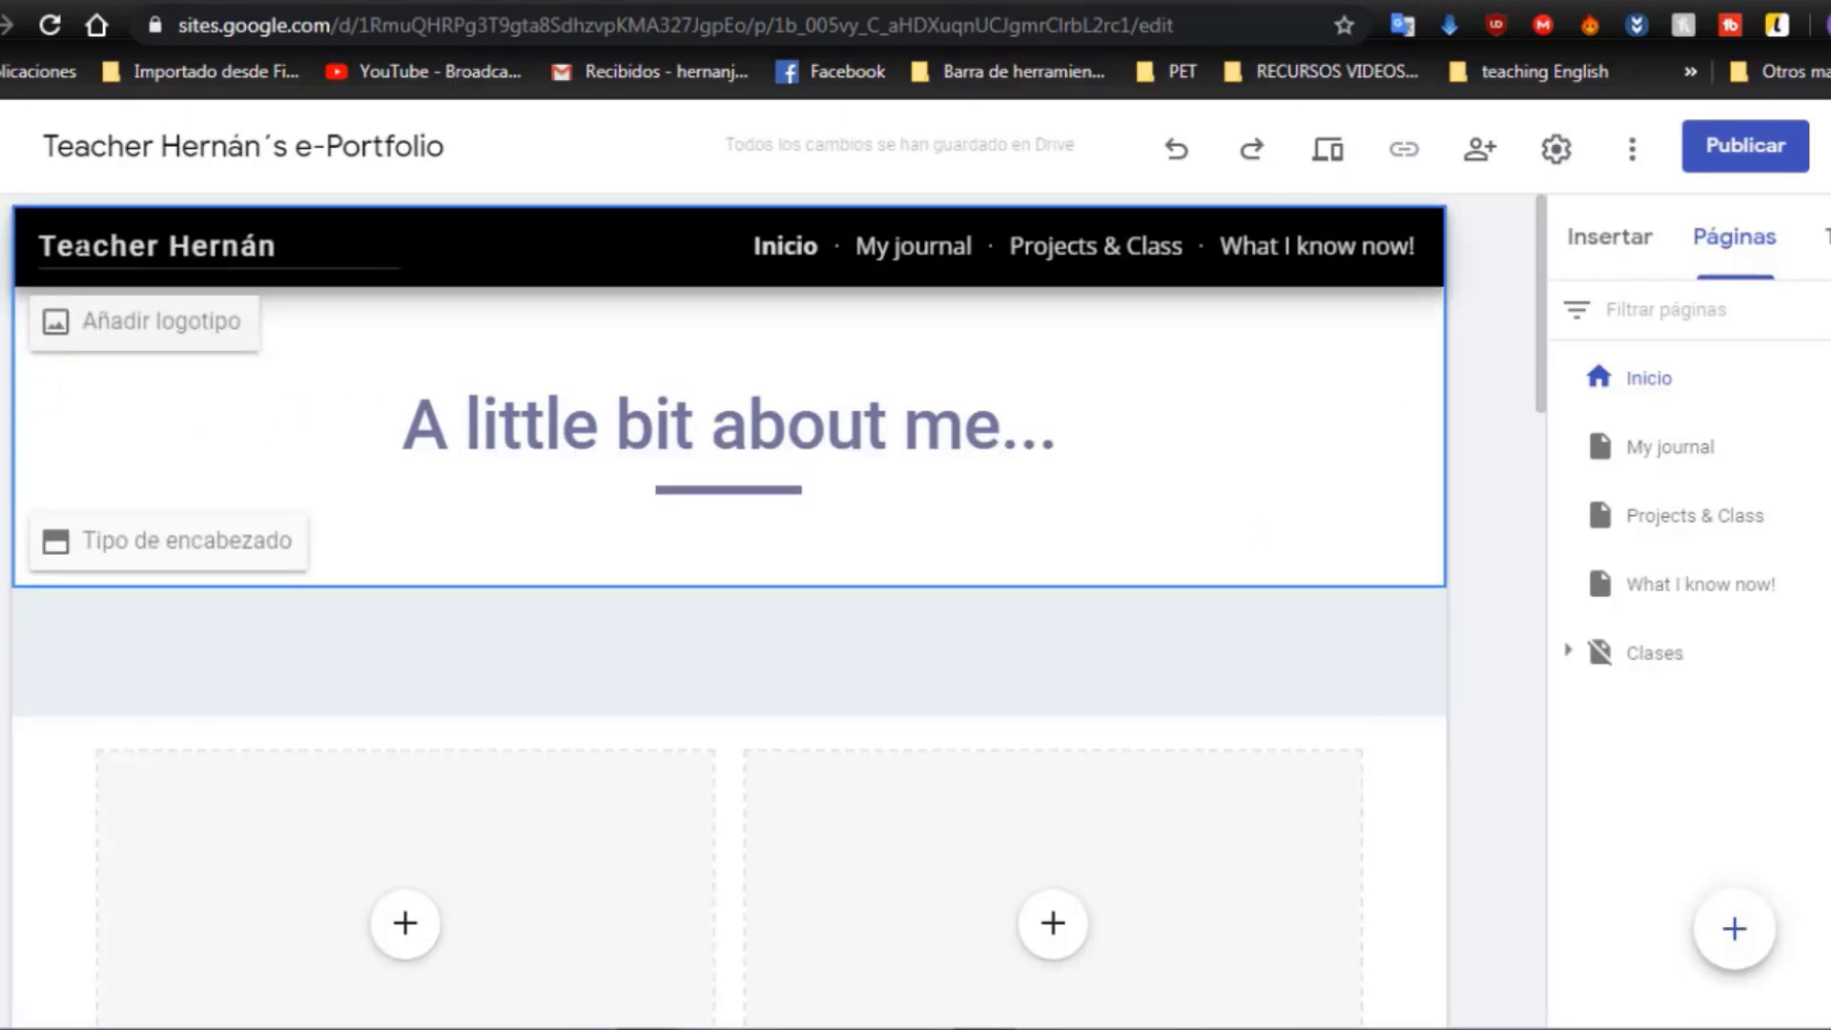
left_click(144, 323)
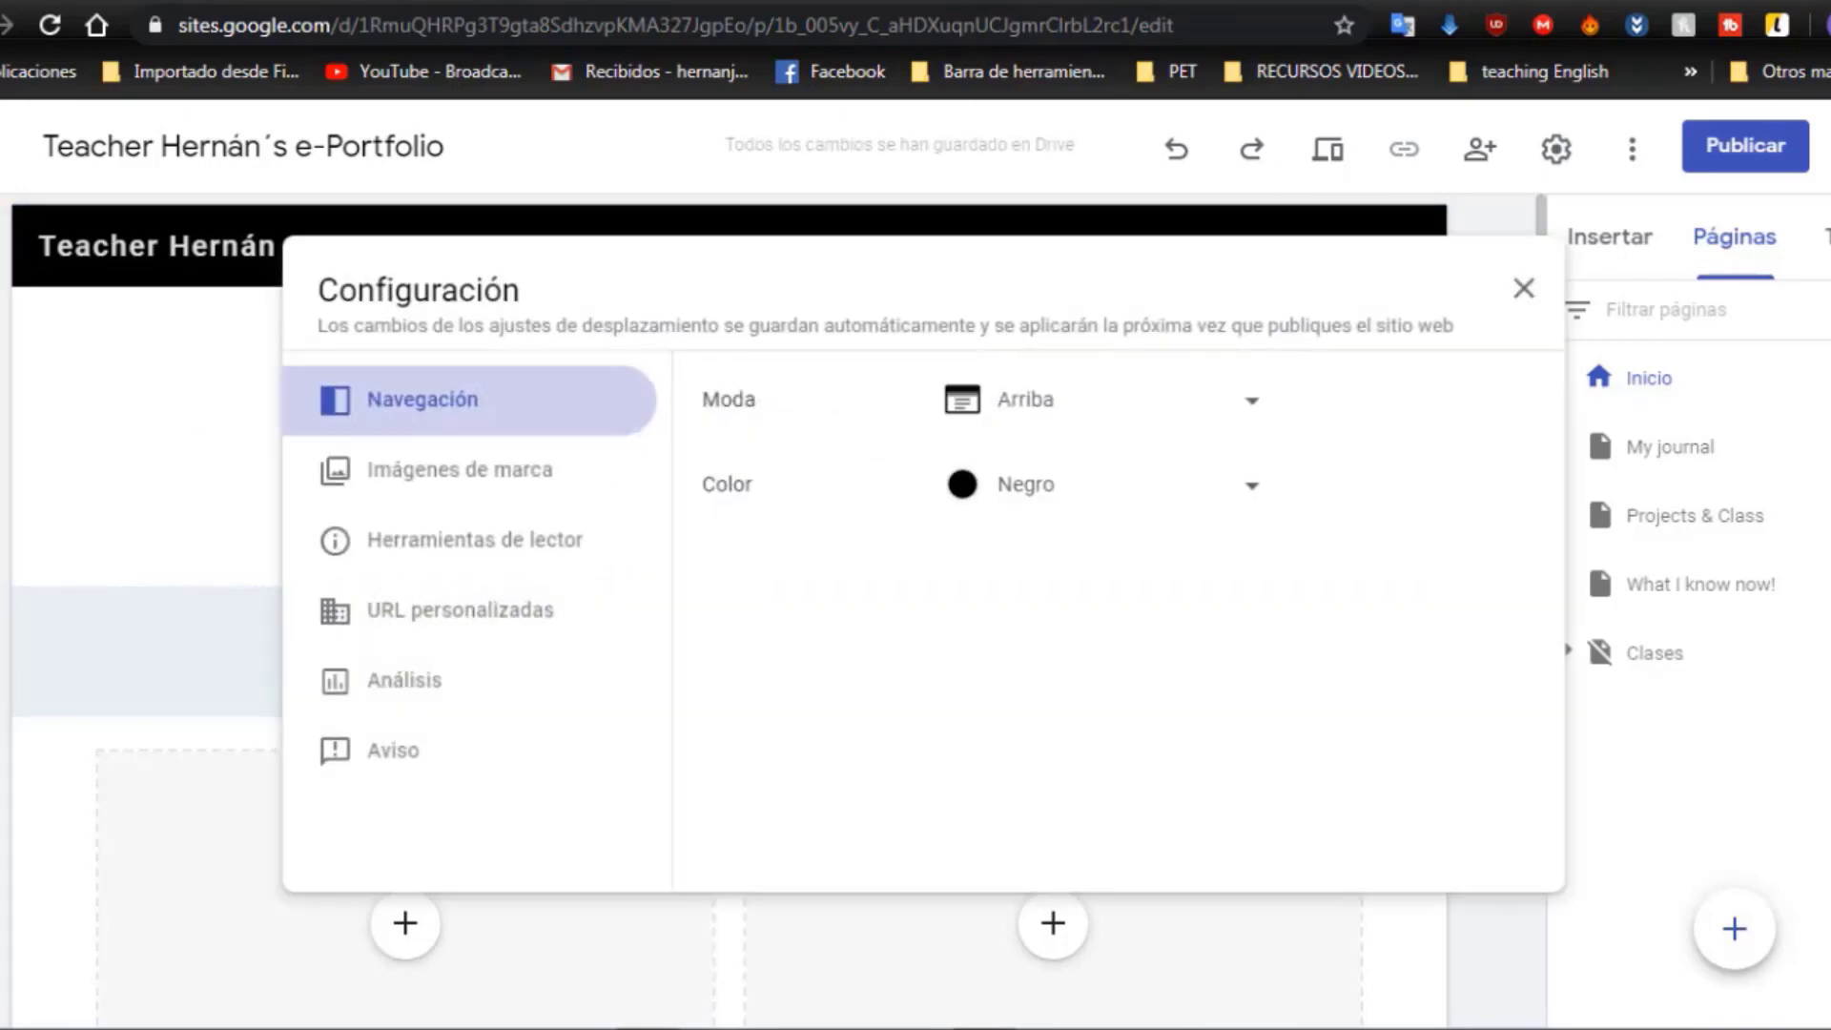
left_click(506, 471)
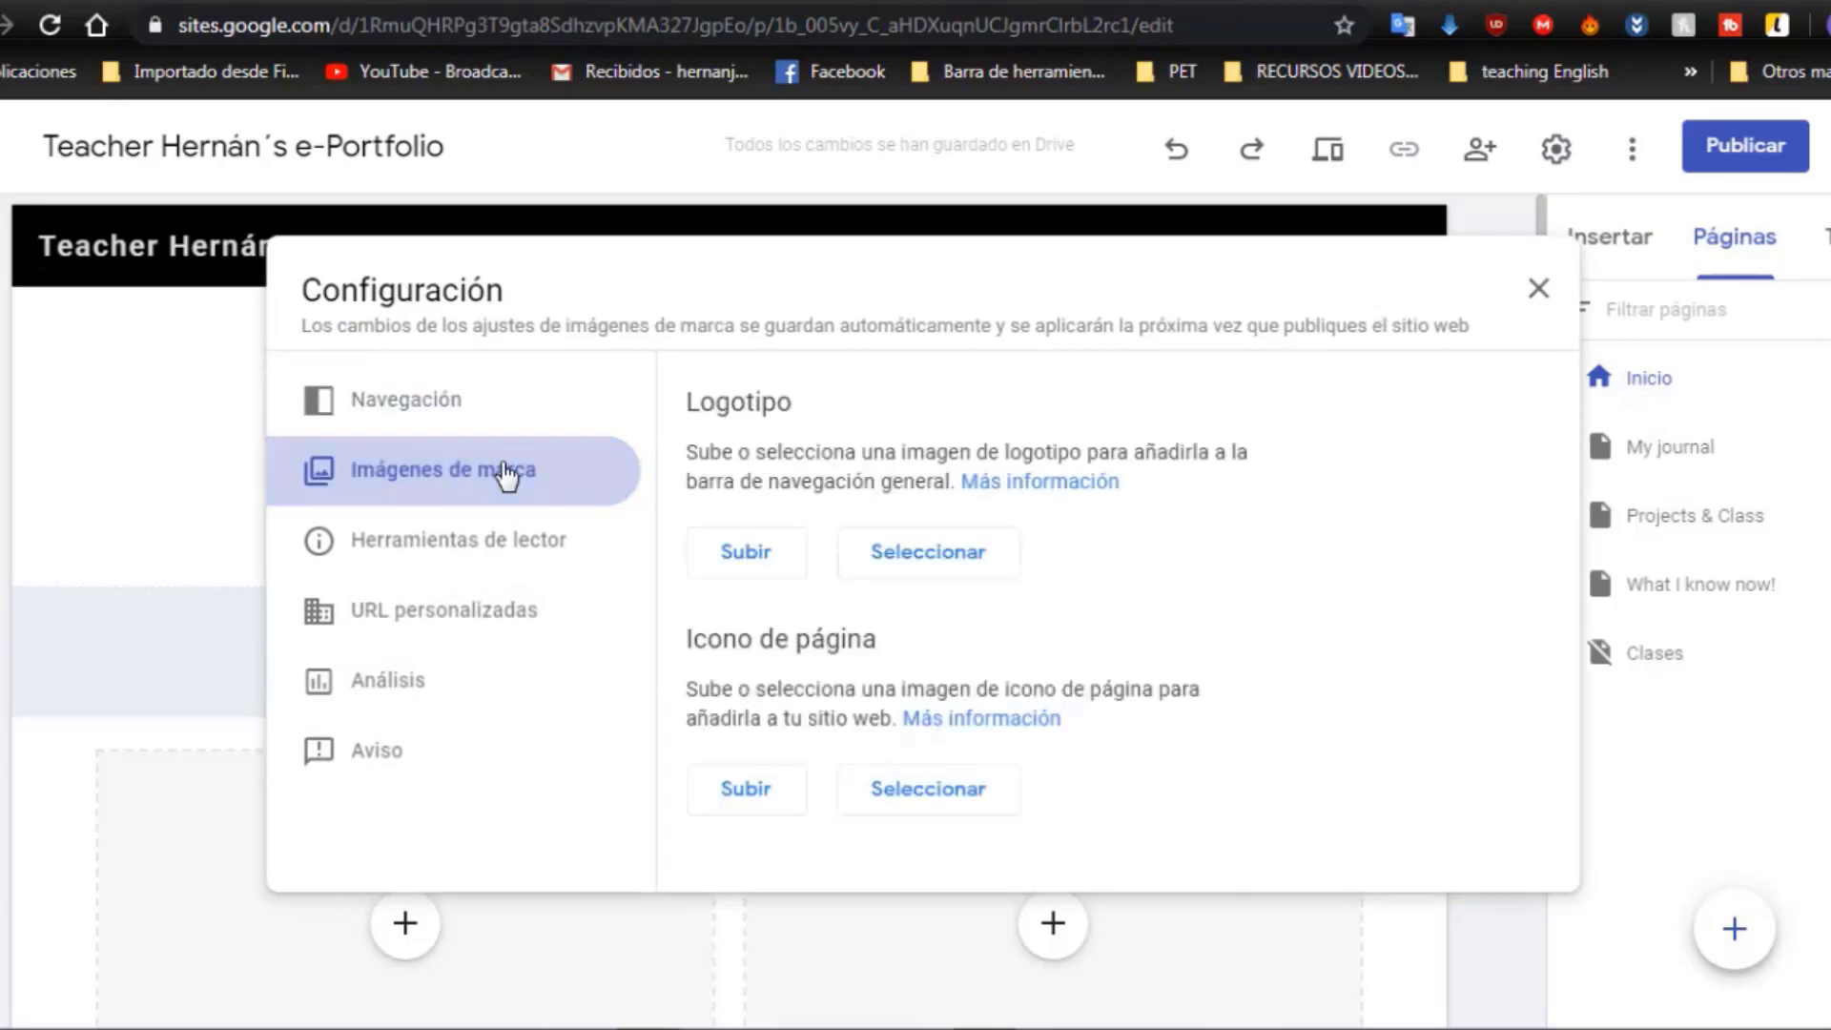
left_click(754, 544)
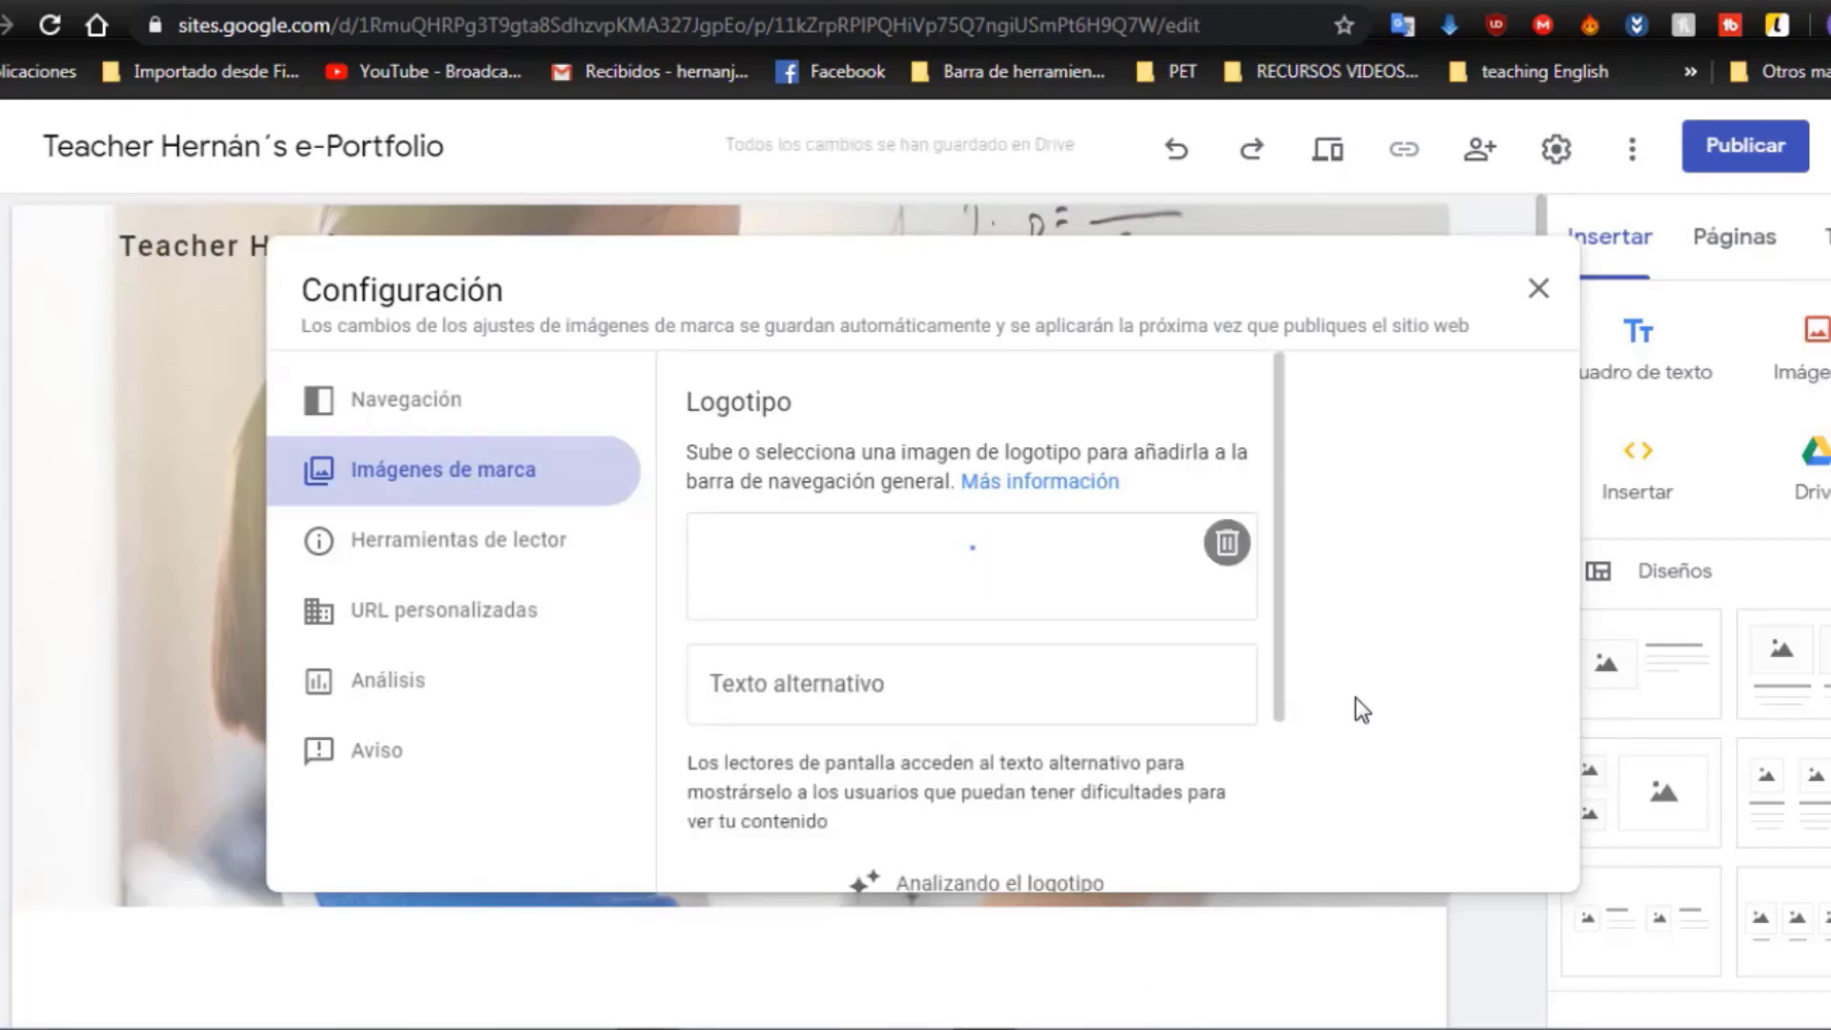
- Apply the purple color suggested from the logo to the theme and close the settings
scroll(1237, 581, "down", 3)
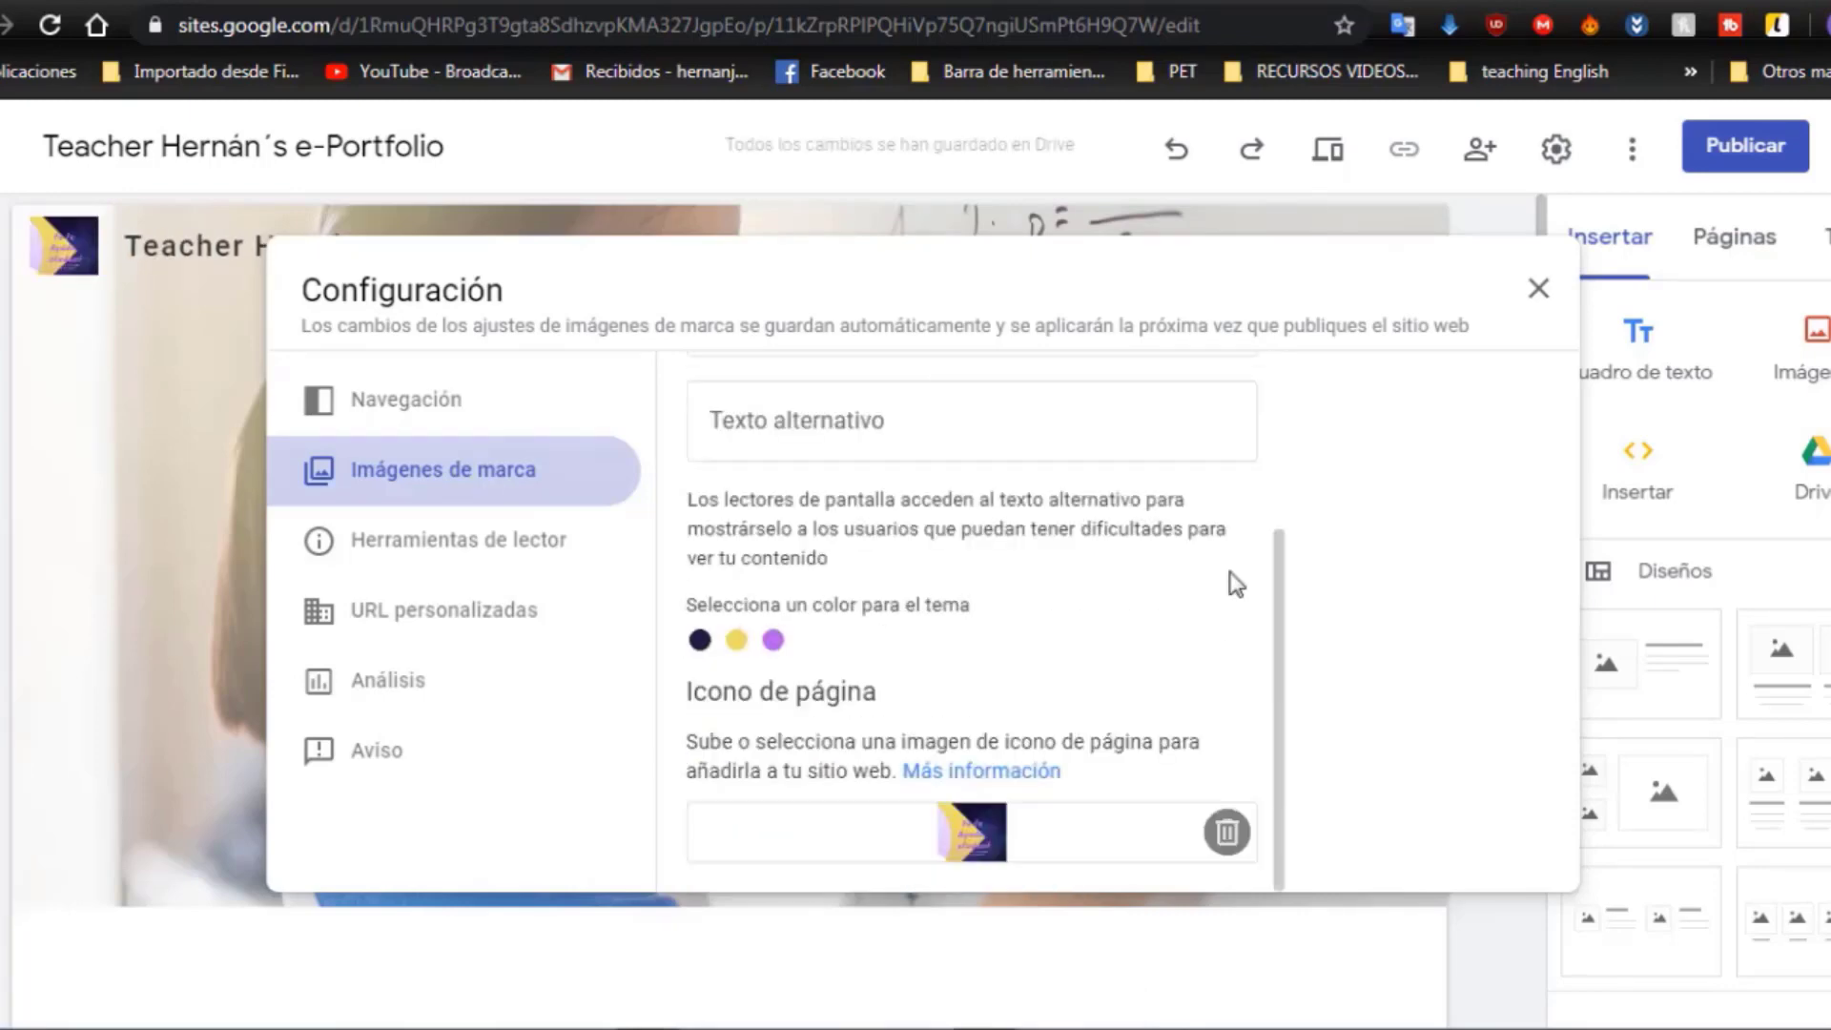
left_click(773, 640)
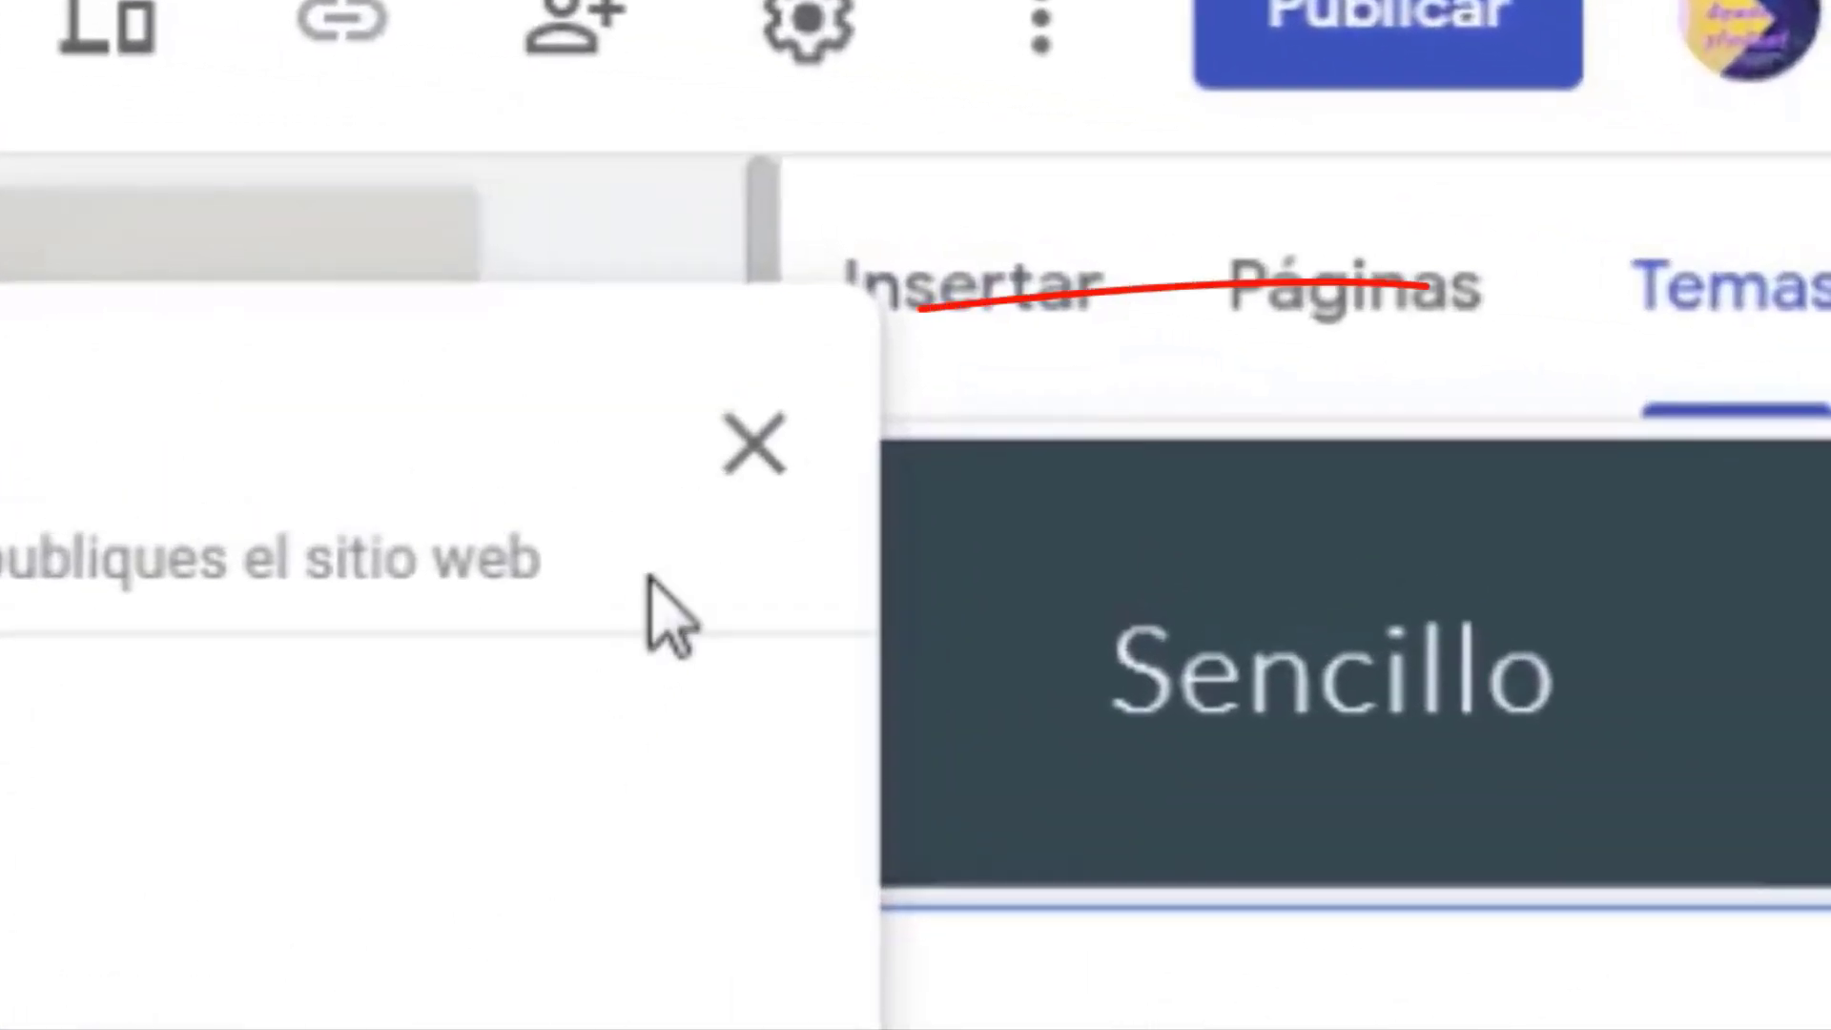
left_click(753, 445)
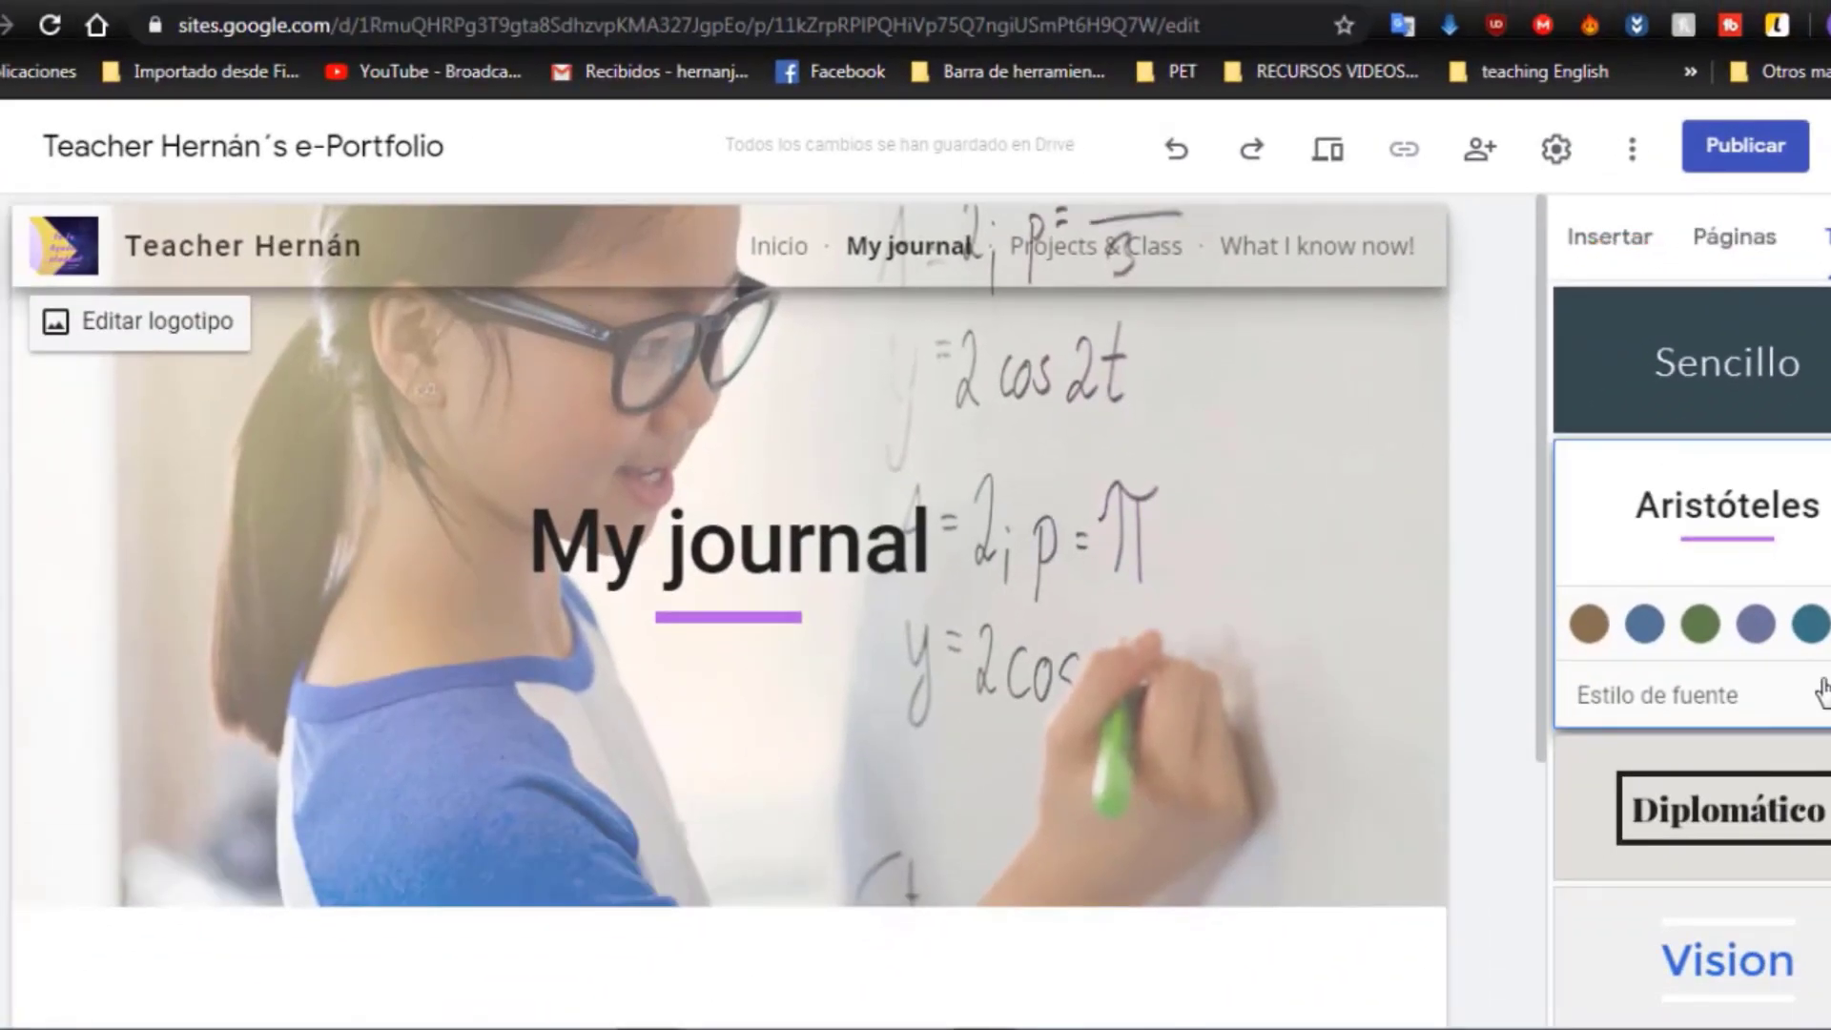
- Try the teal color of the Aristóteles theme, and apply the Impactante theme in green instead
left_click(1811, 625)
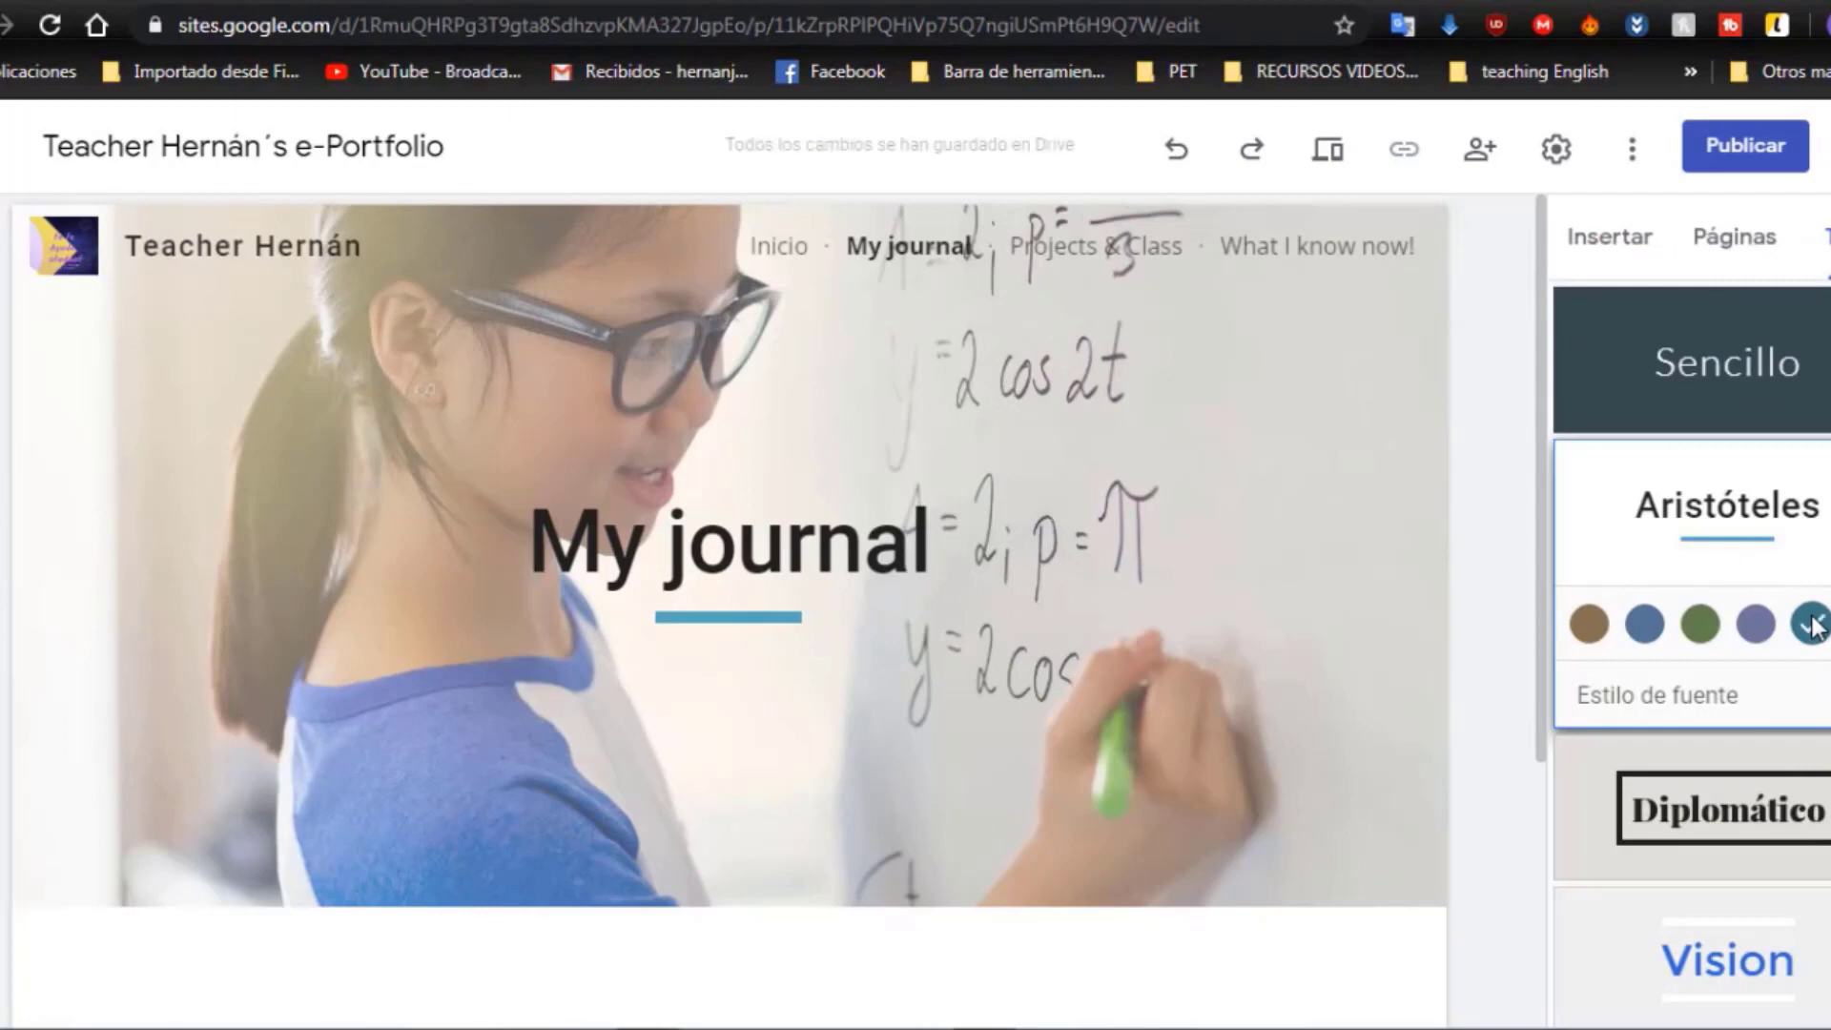
scroll(1810, 496, "down", 3)
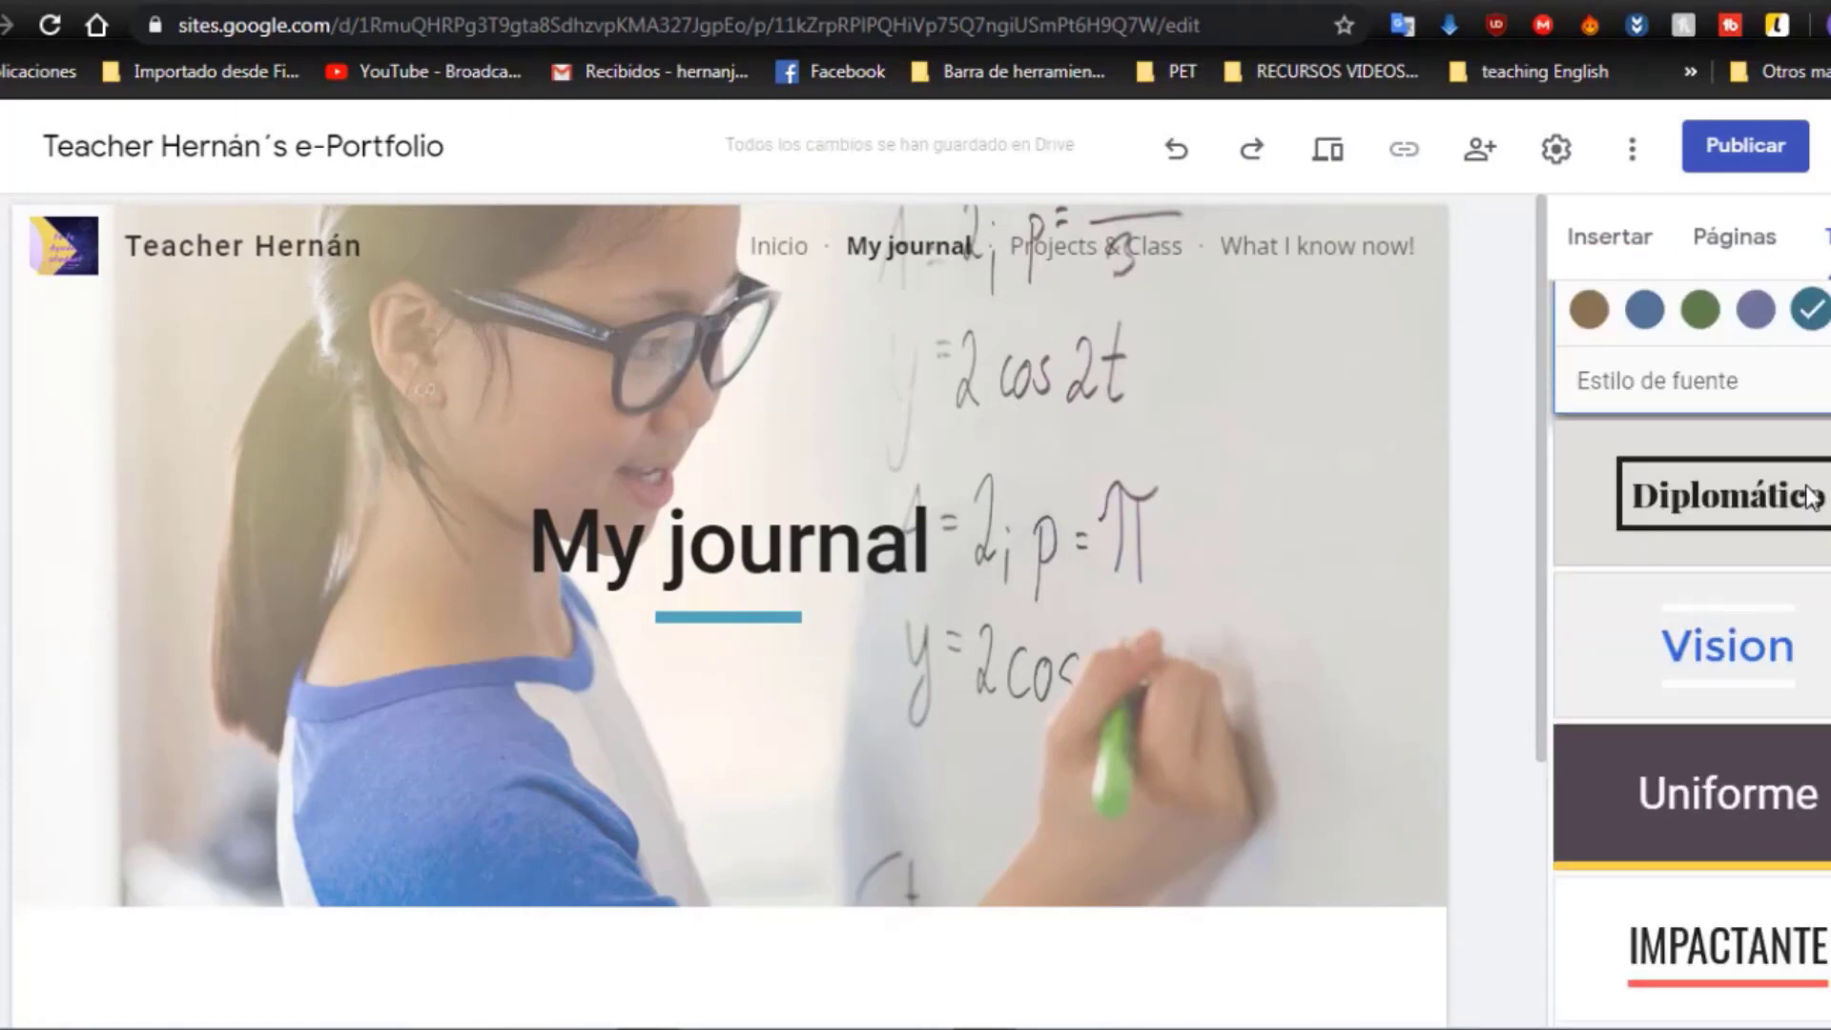
left_click(1782, 964)
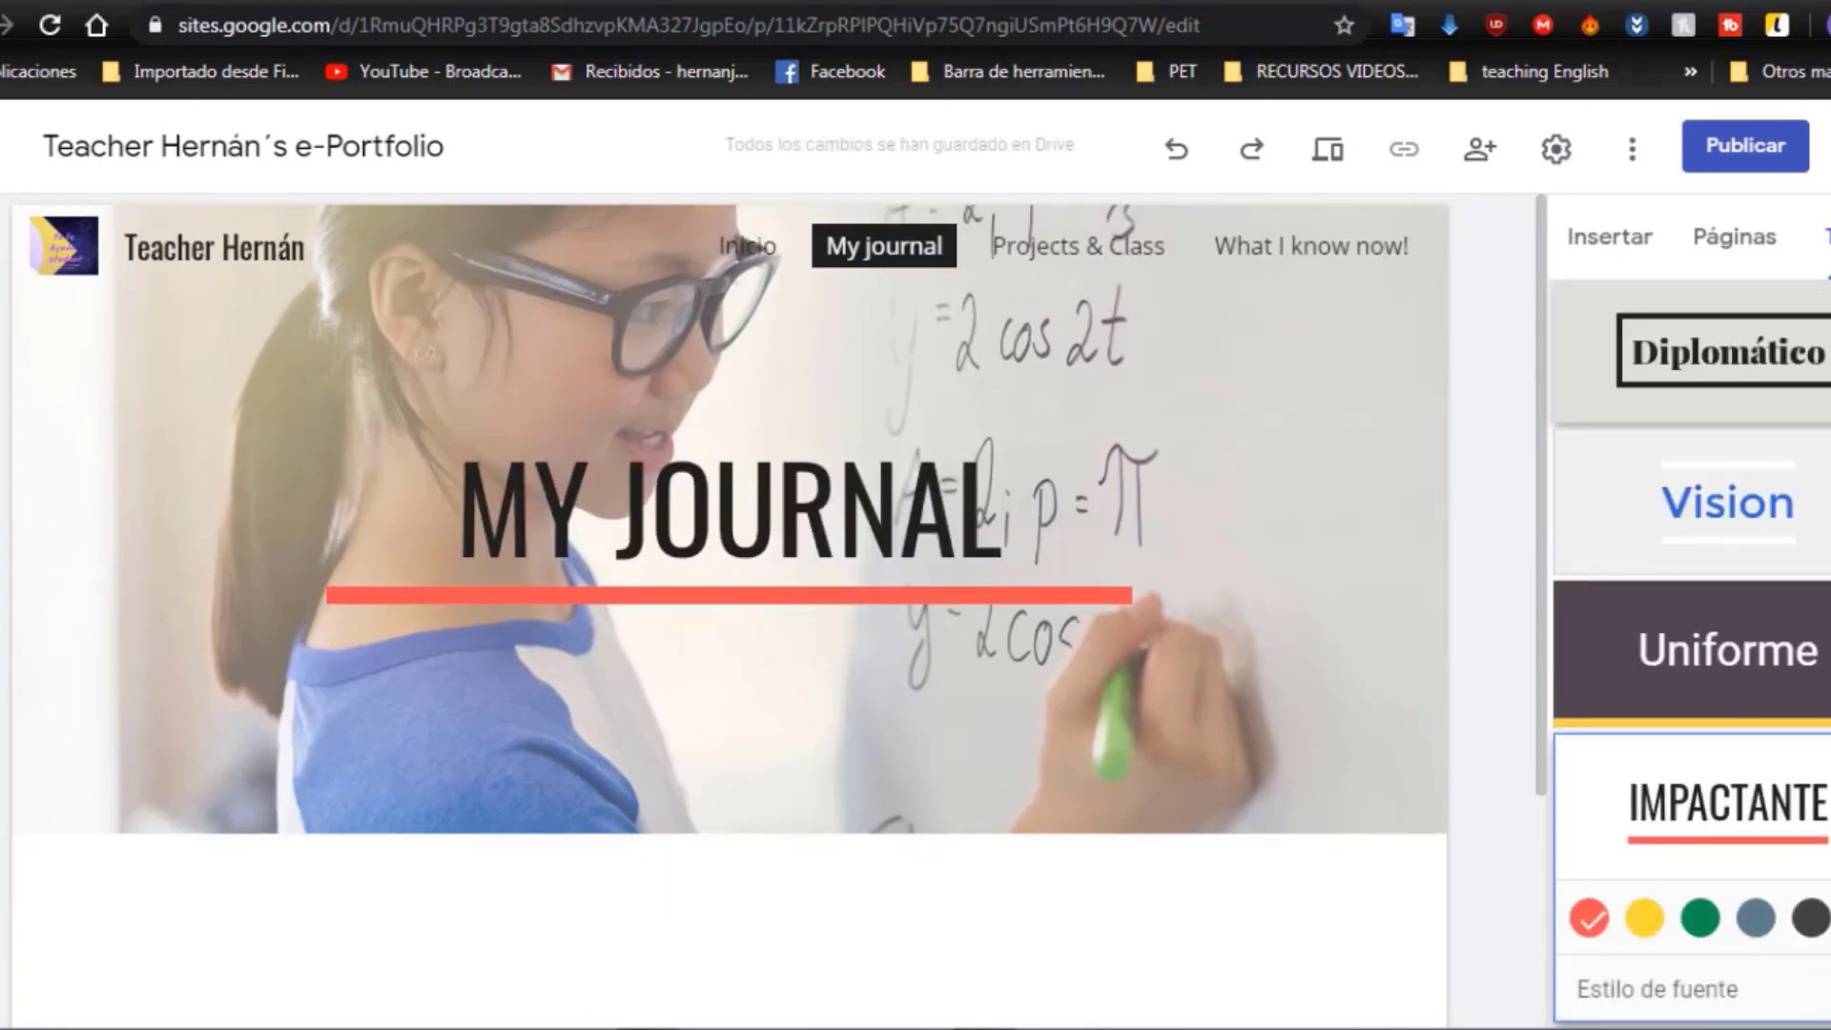
left_click(1699, 918)
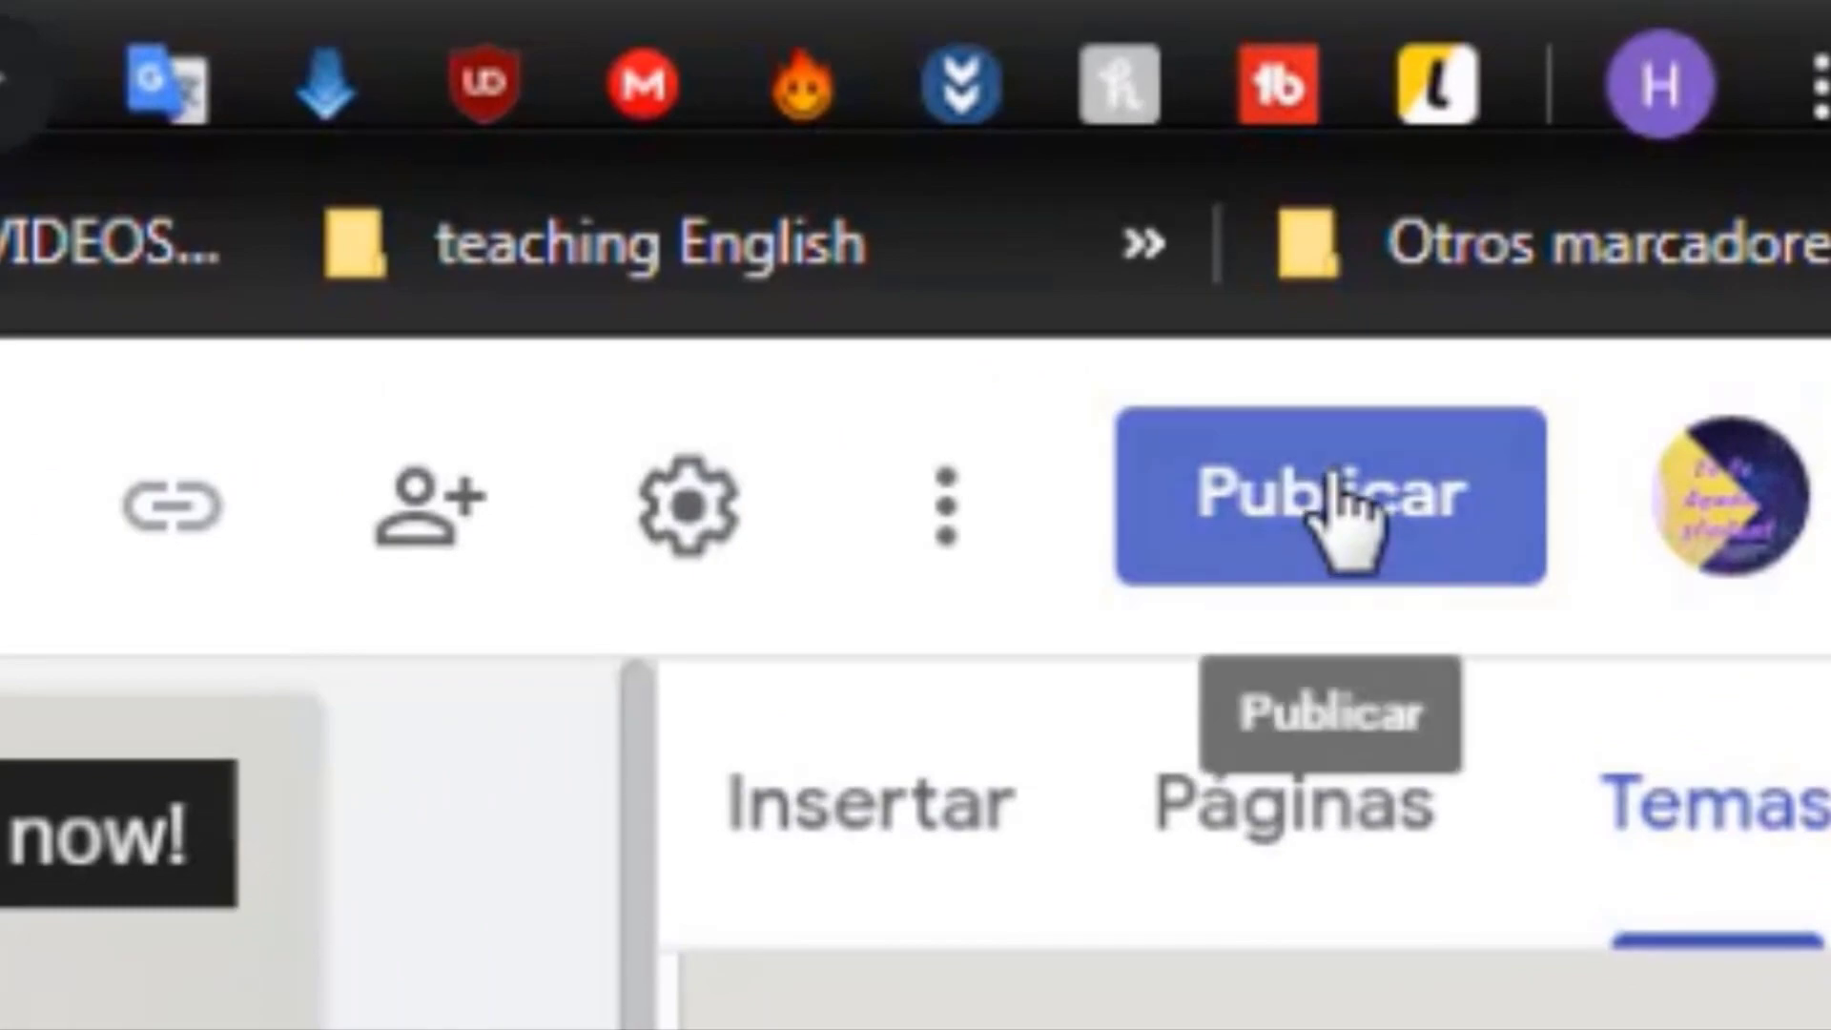
- Start publishing the site and set its web address to "teacher-" followed by the teacher's full name
left_click(1340, 489)
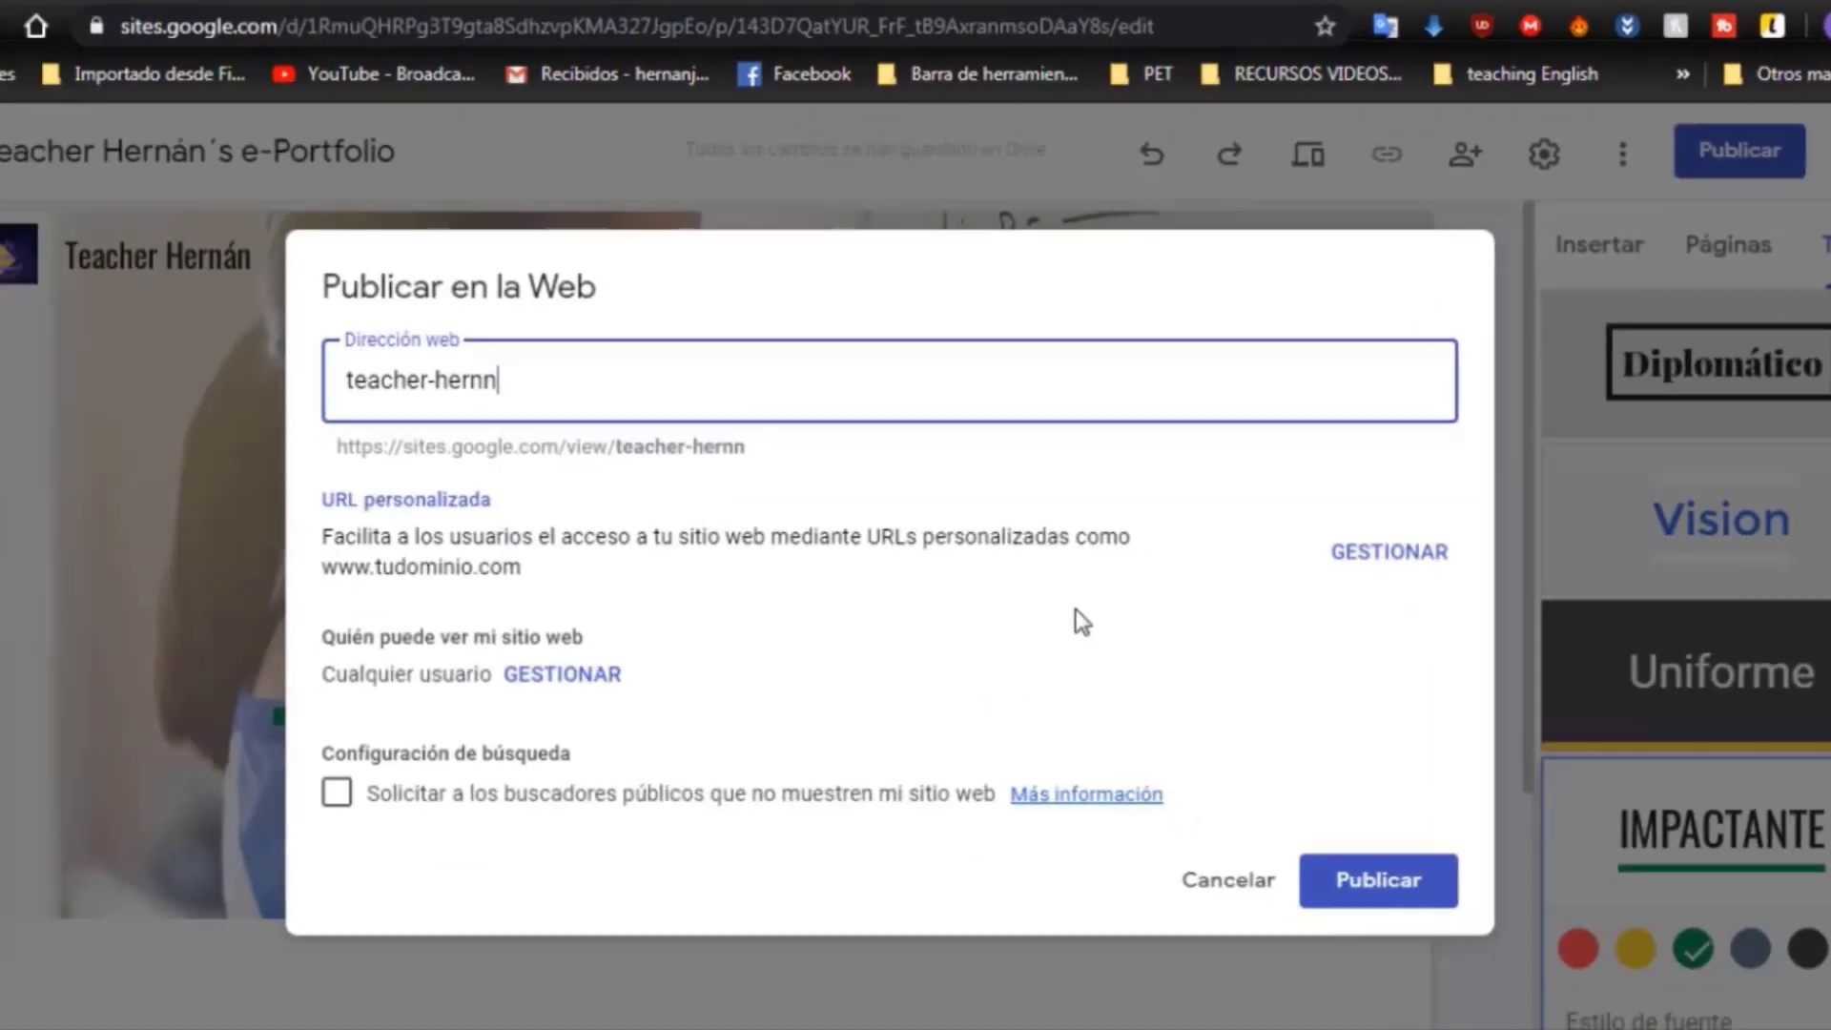
key("BackSpace")
type("an")
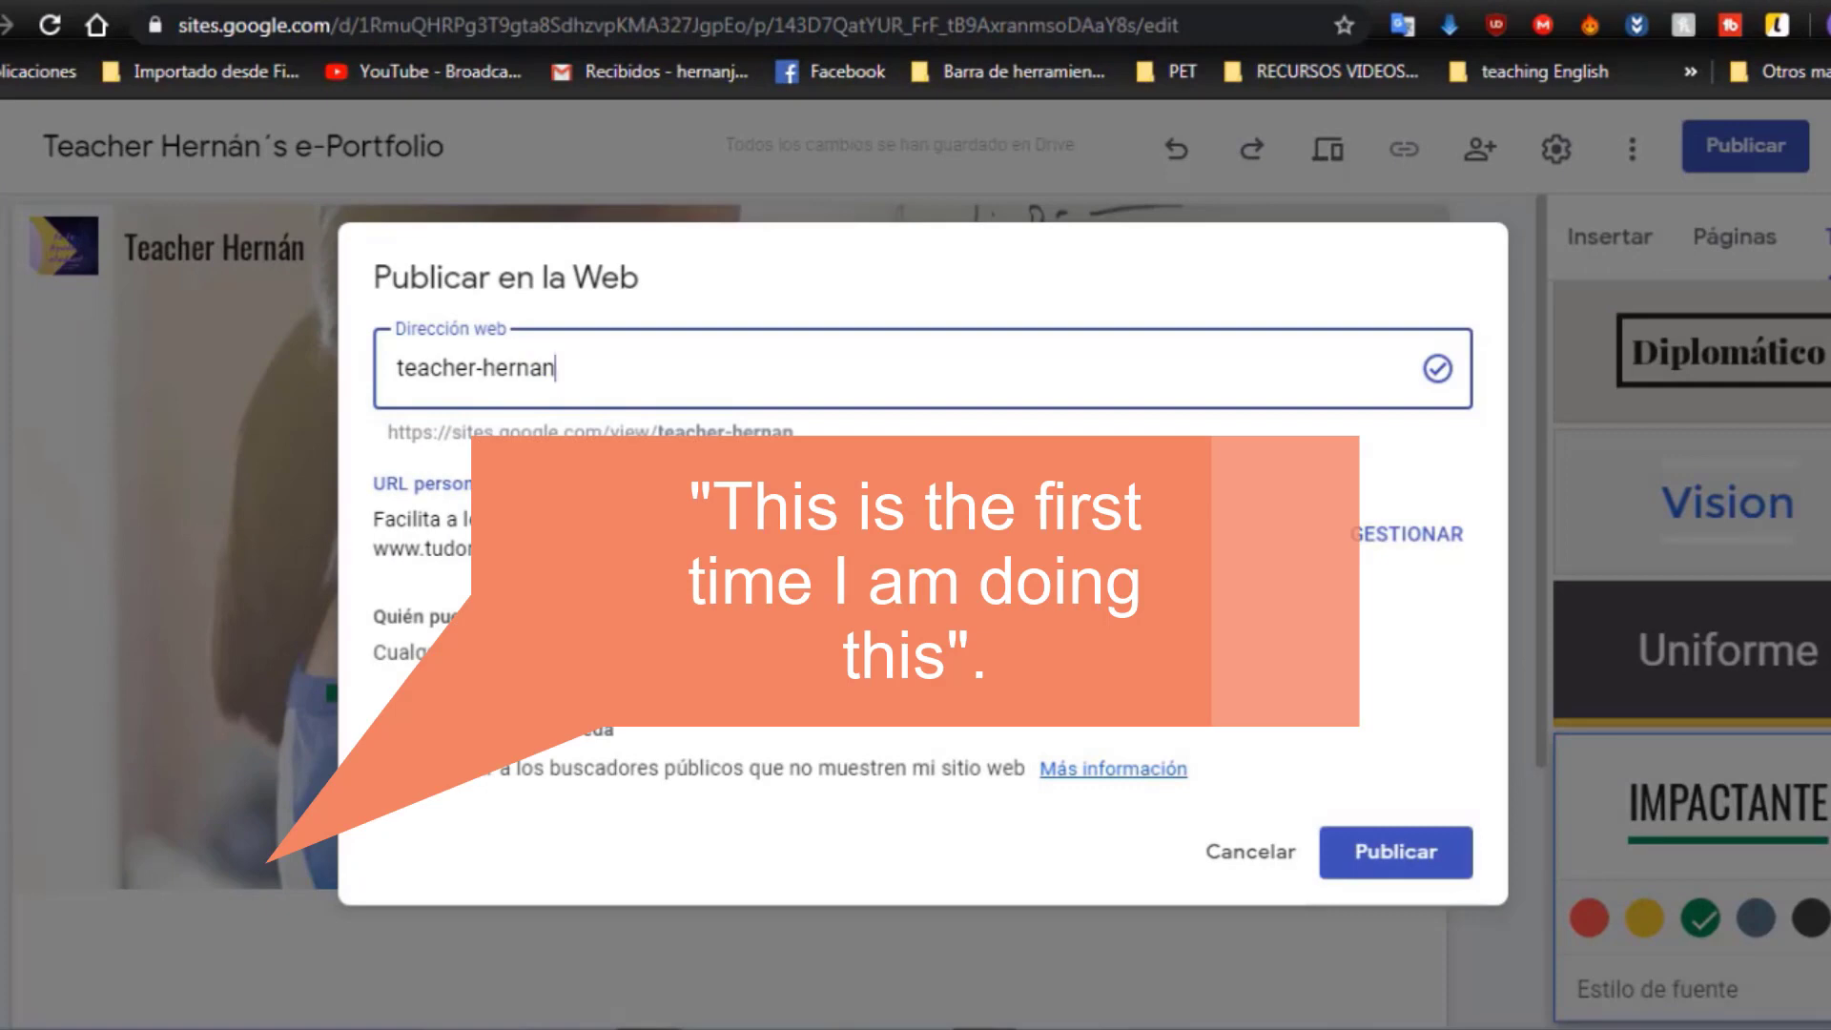
type("moheno")
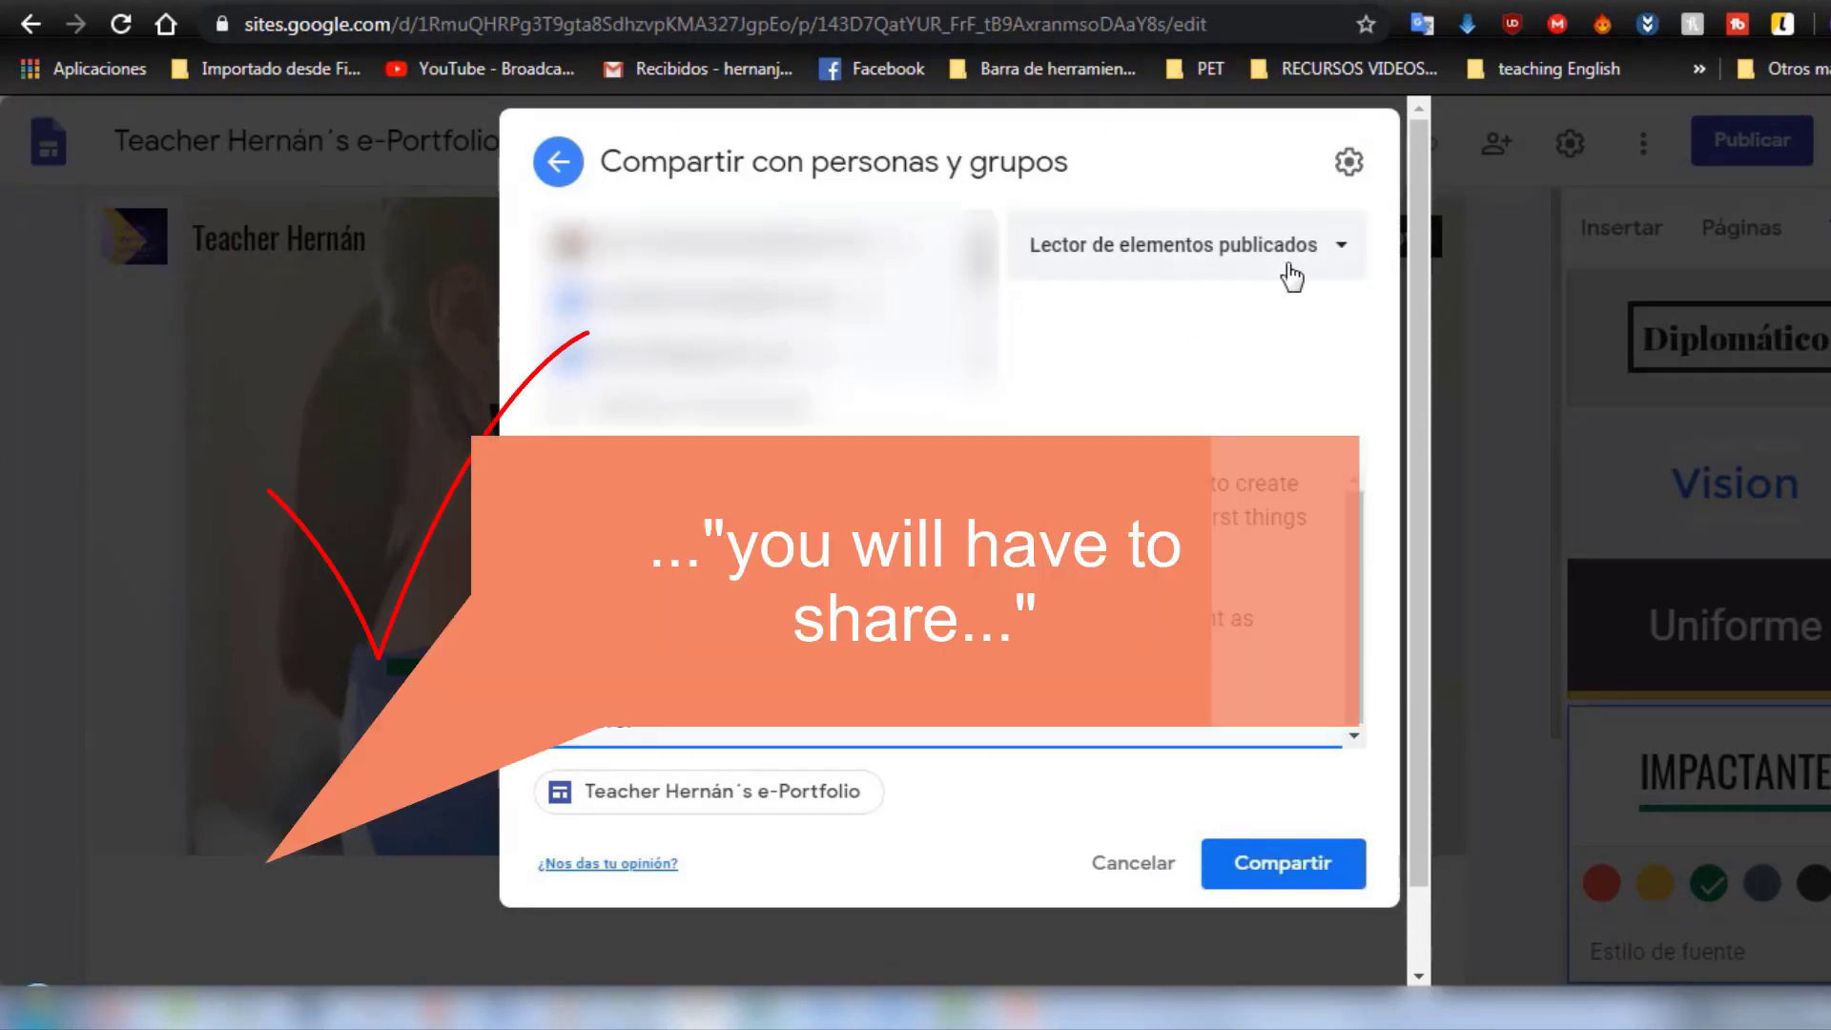
- Share the site with the invited people as Lector de elementos publicados, and publish it on the web
left_click(1302, 275)
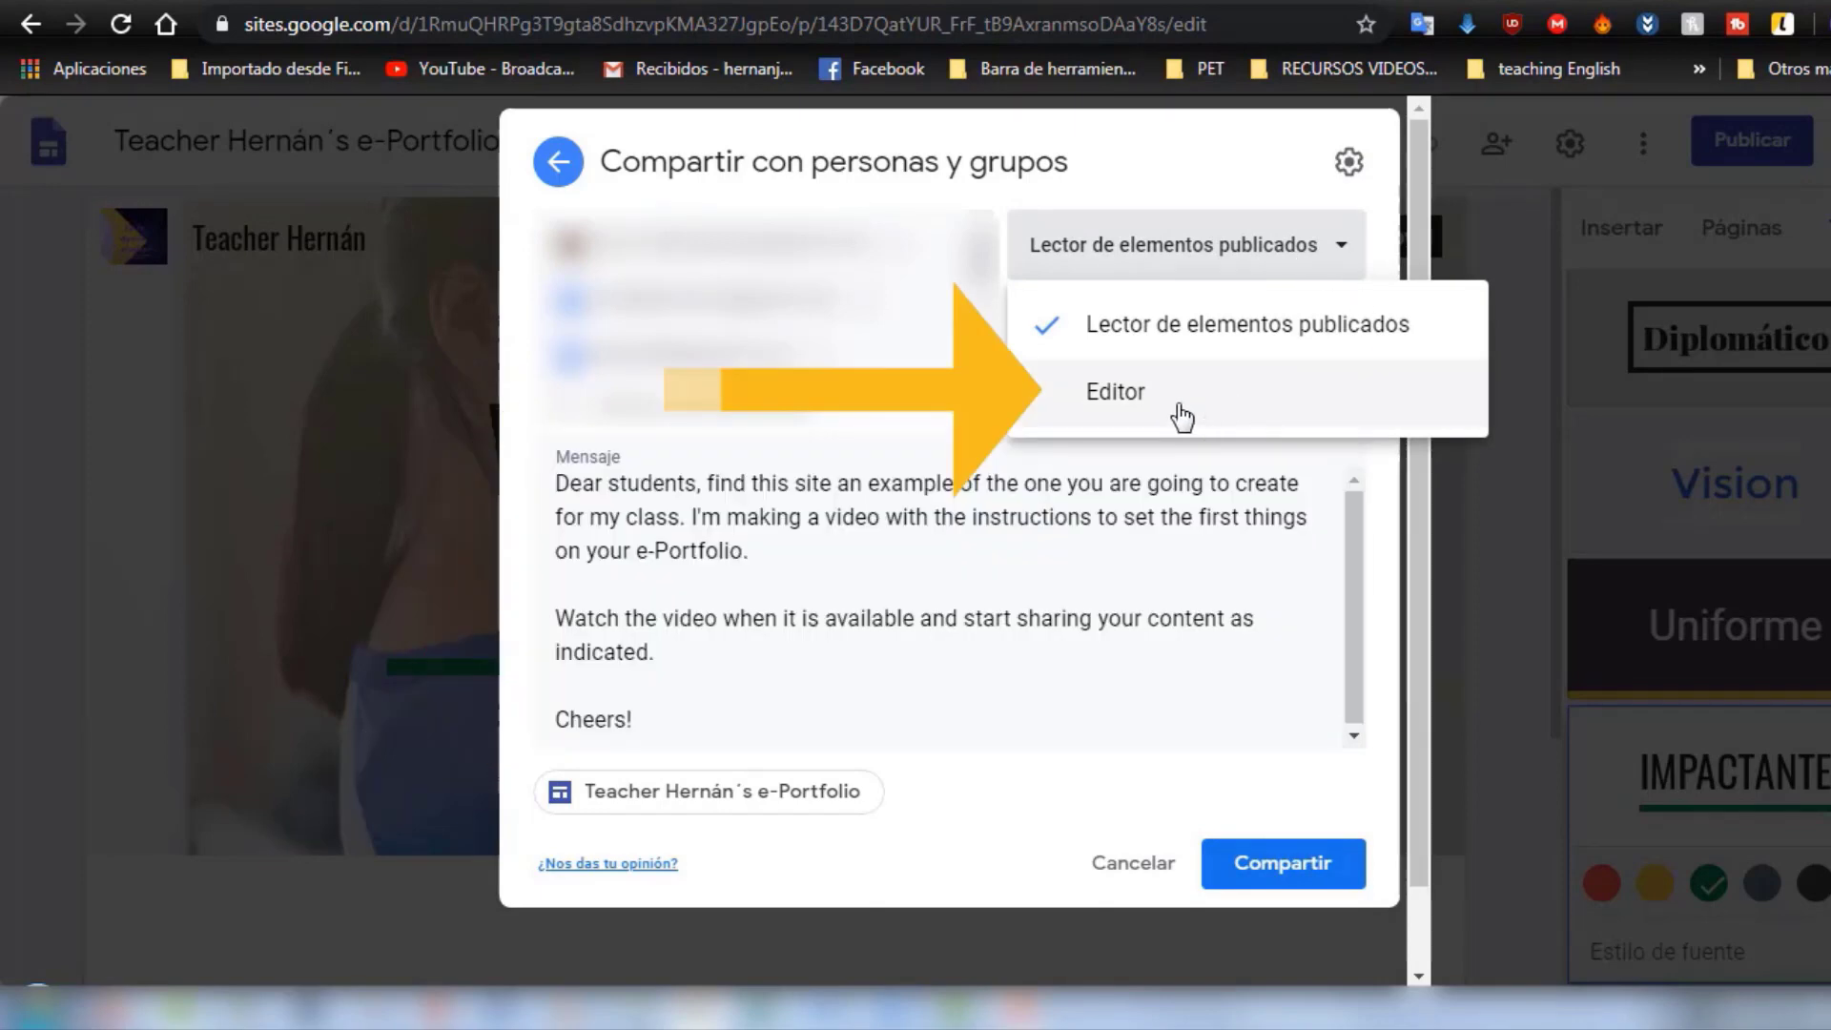
left_click(1185, 176)
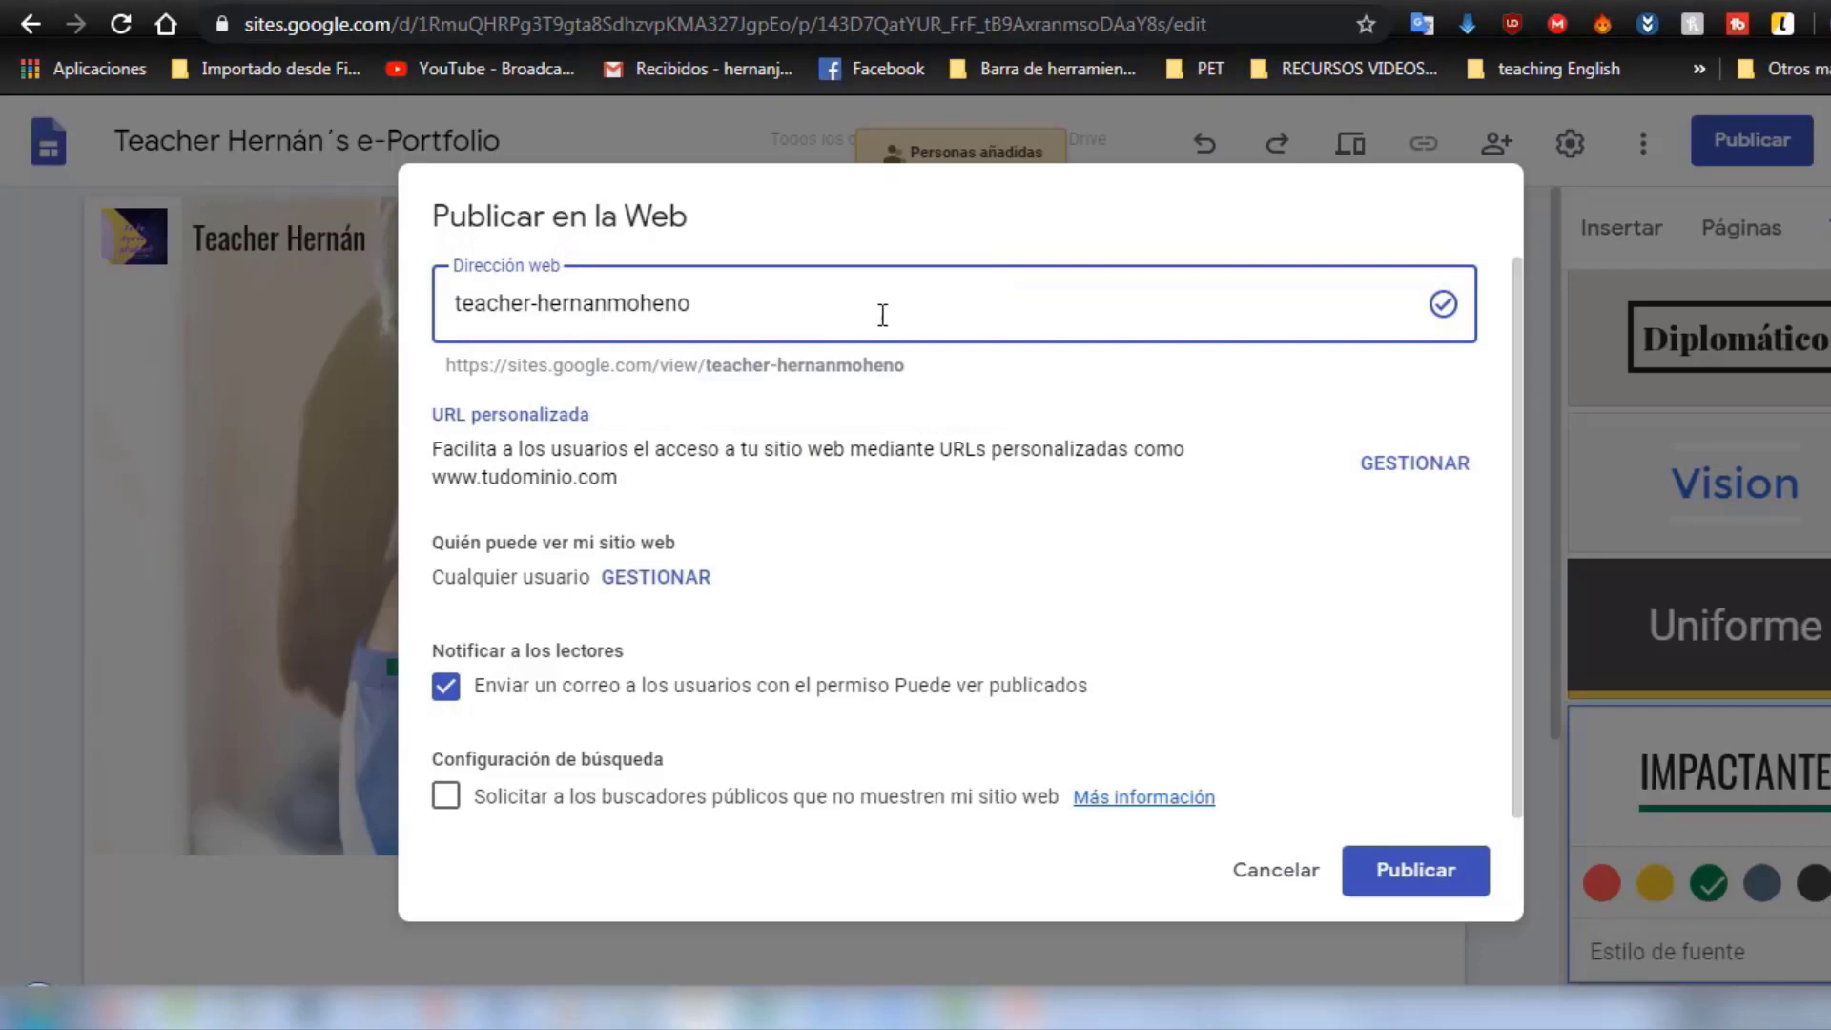
left_click(1404, 875)
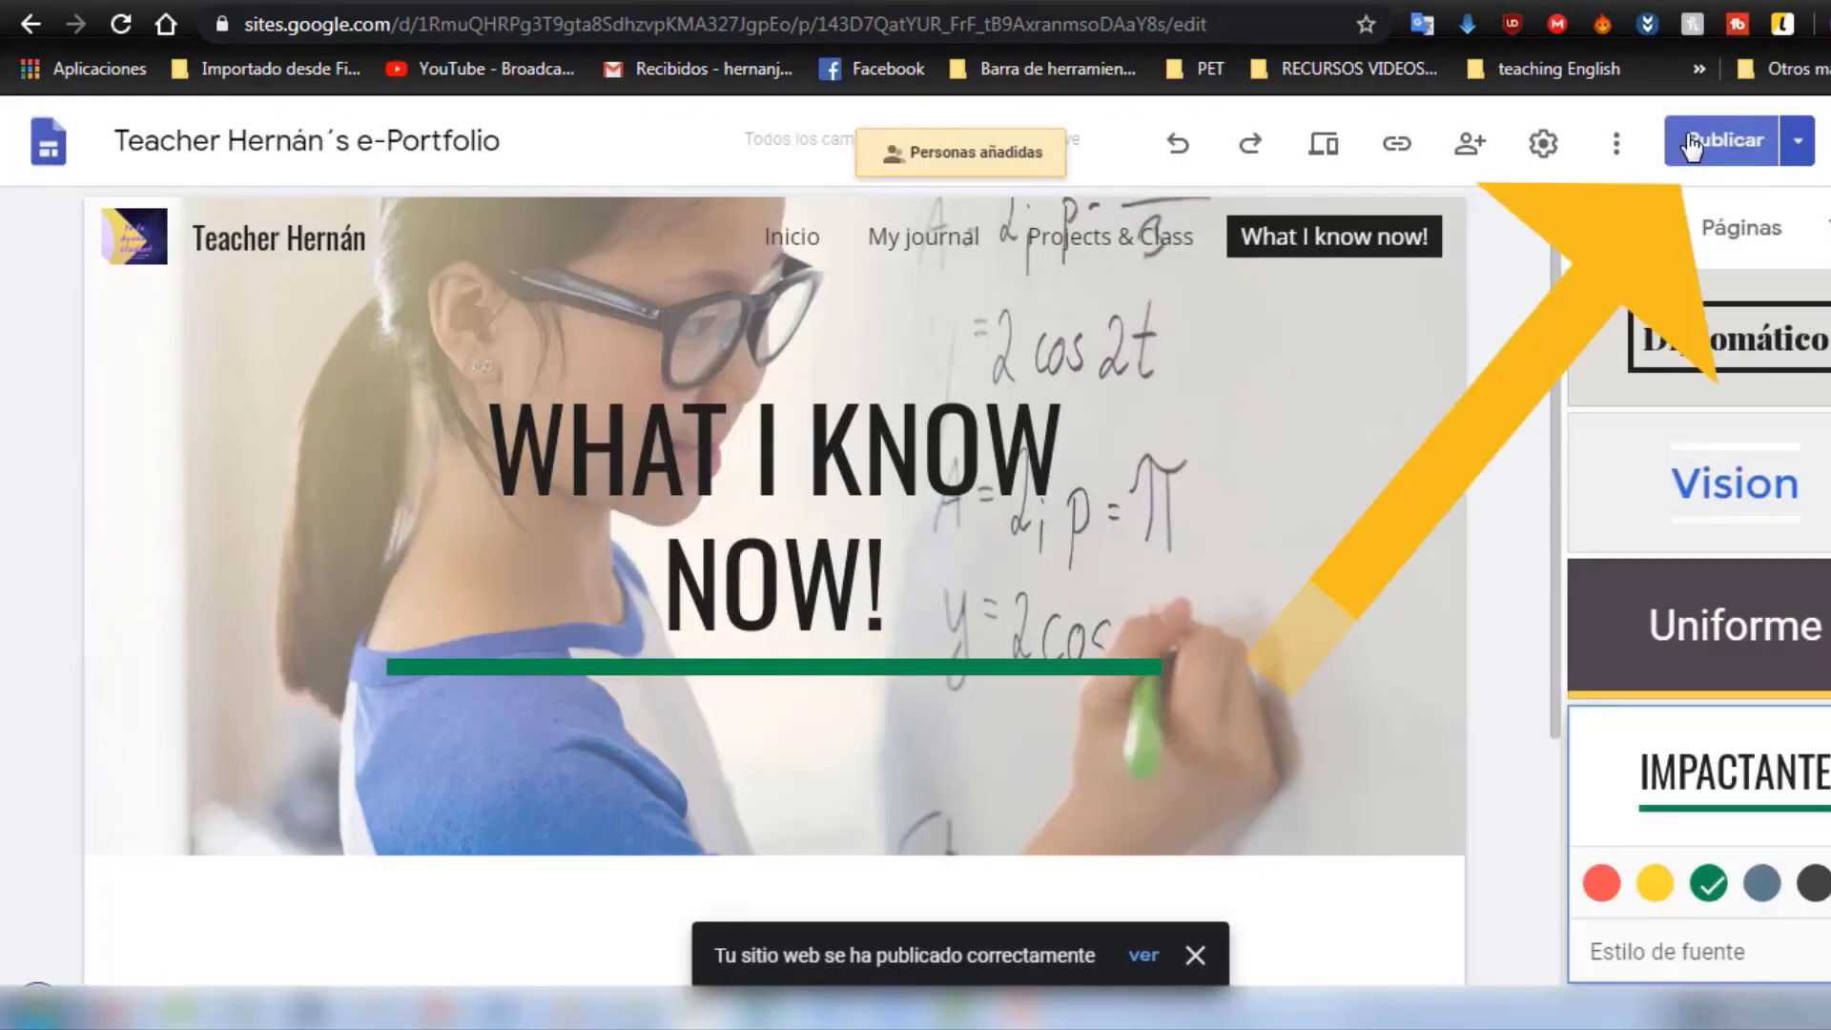
- Review the site's unpublished changes, dismiss the introductory notice and return to the editor
left_click(1697, 143)
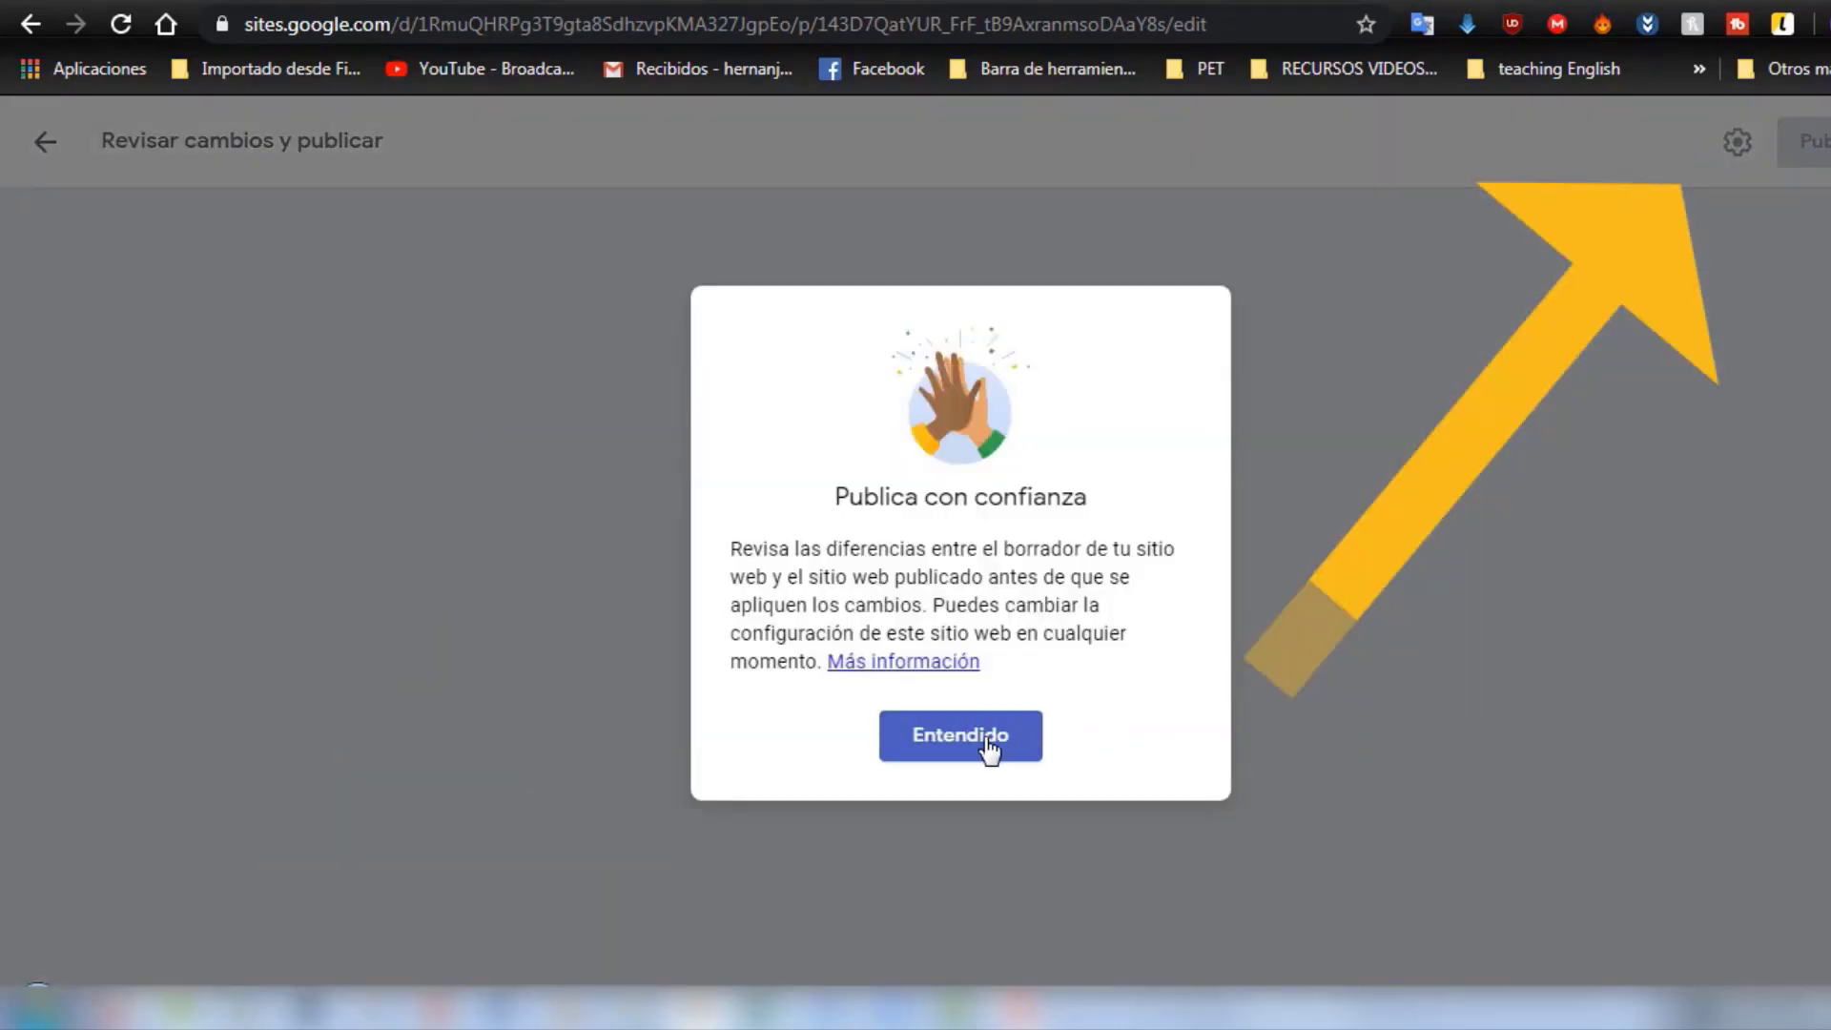
left_click(989, 748)
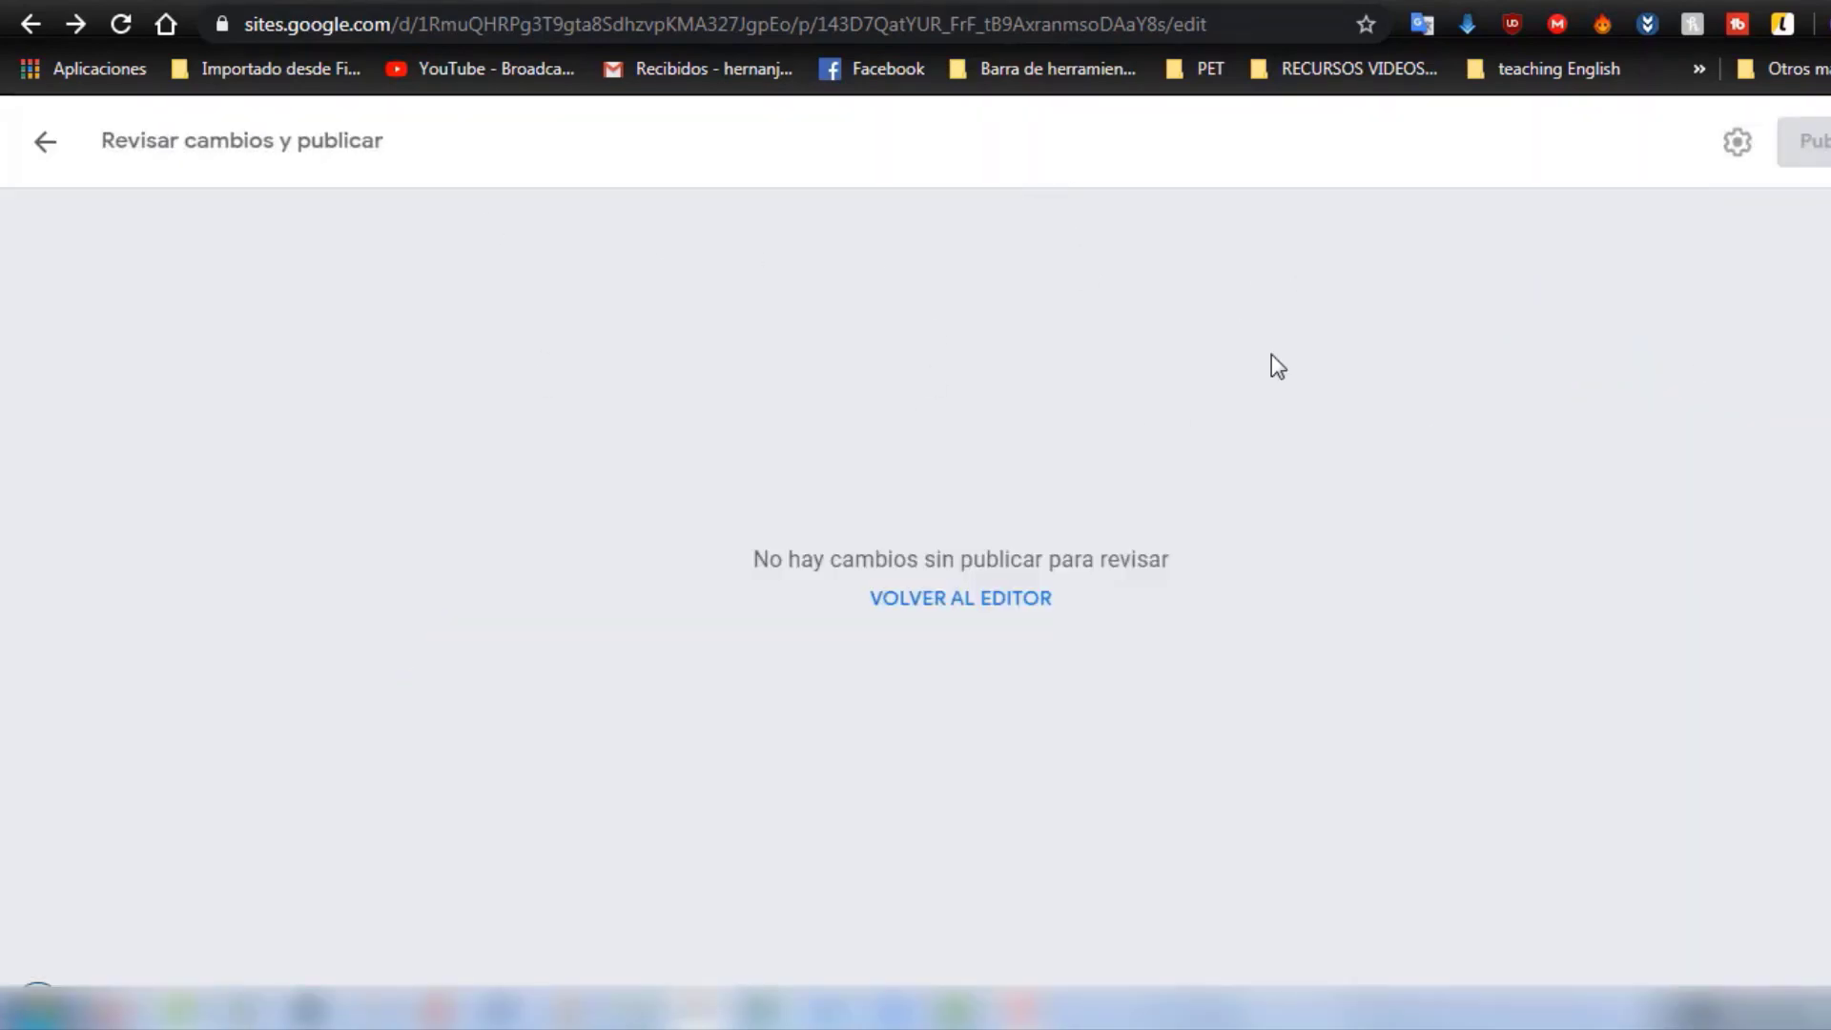
left_click(969, 608)
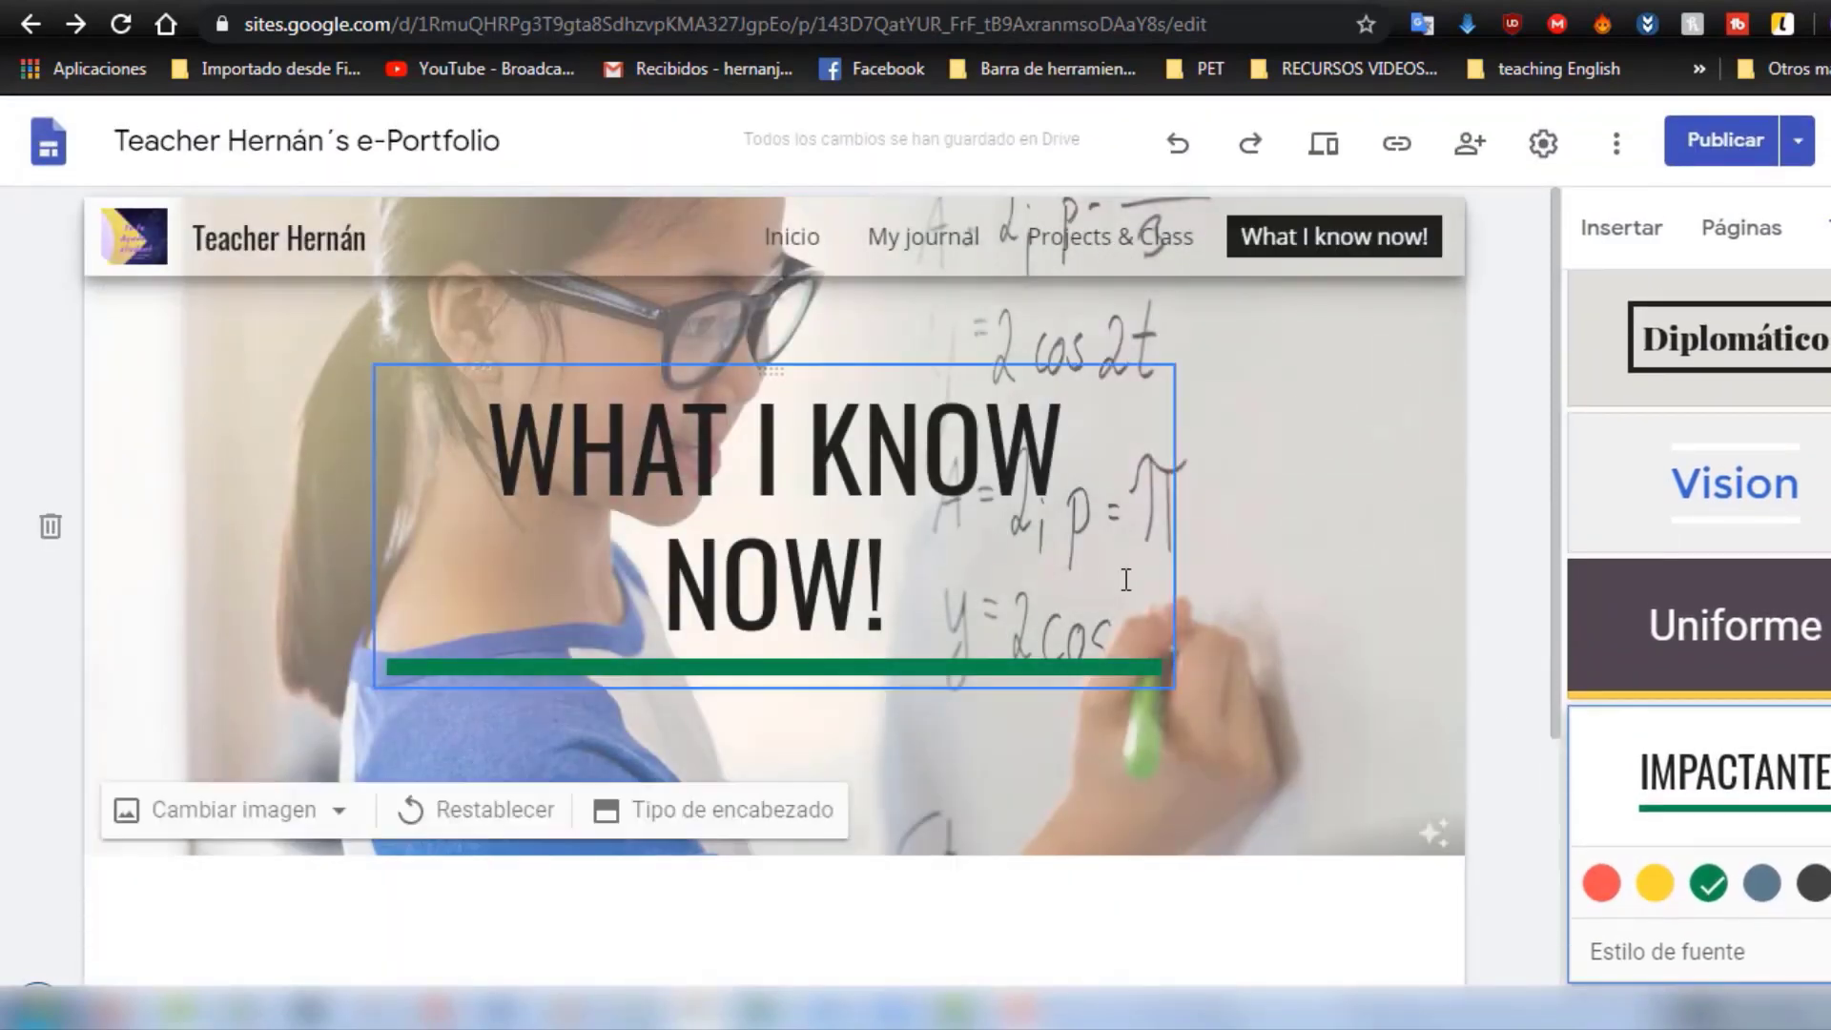
- Open the Inicio page and insert an uploaded portrait photo of the teacher
left_click(794, 238)
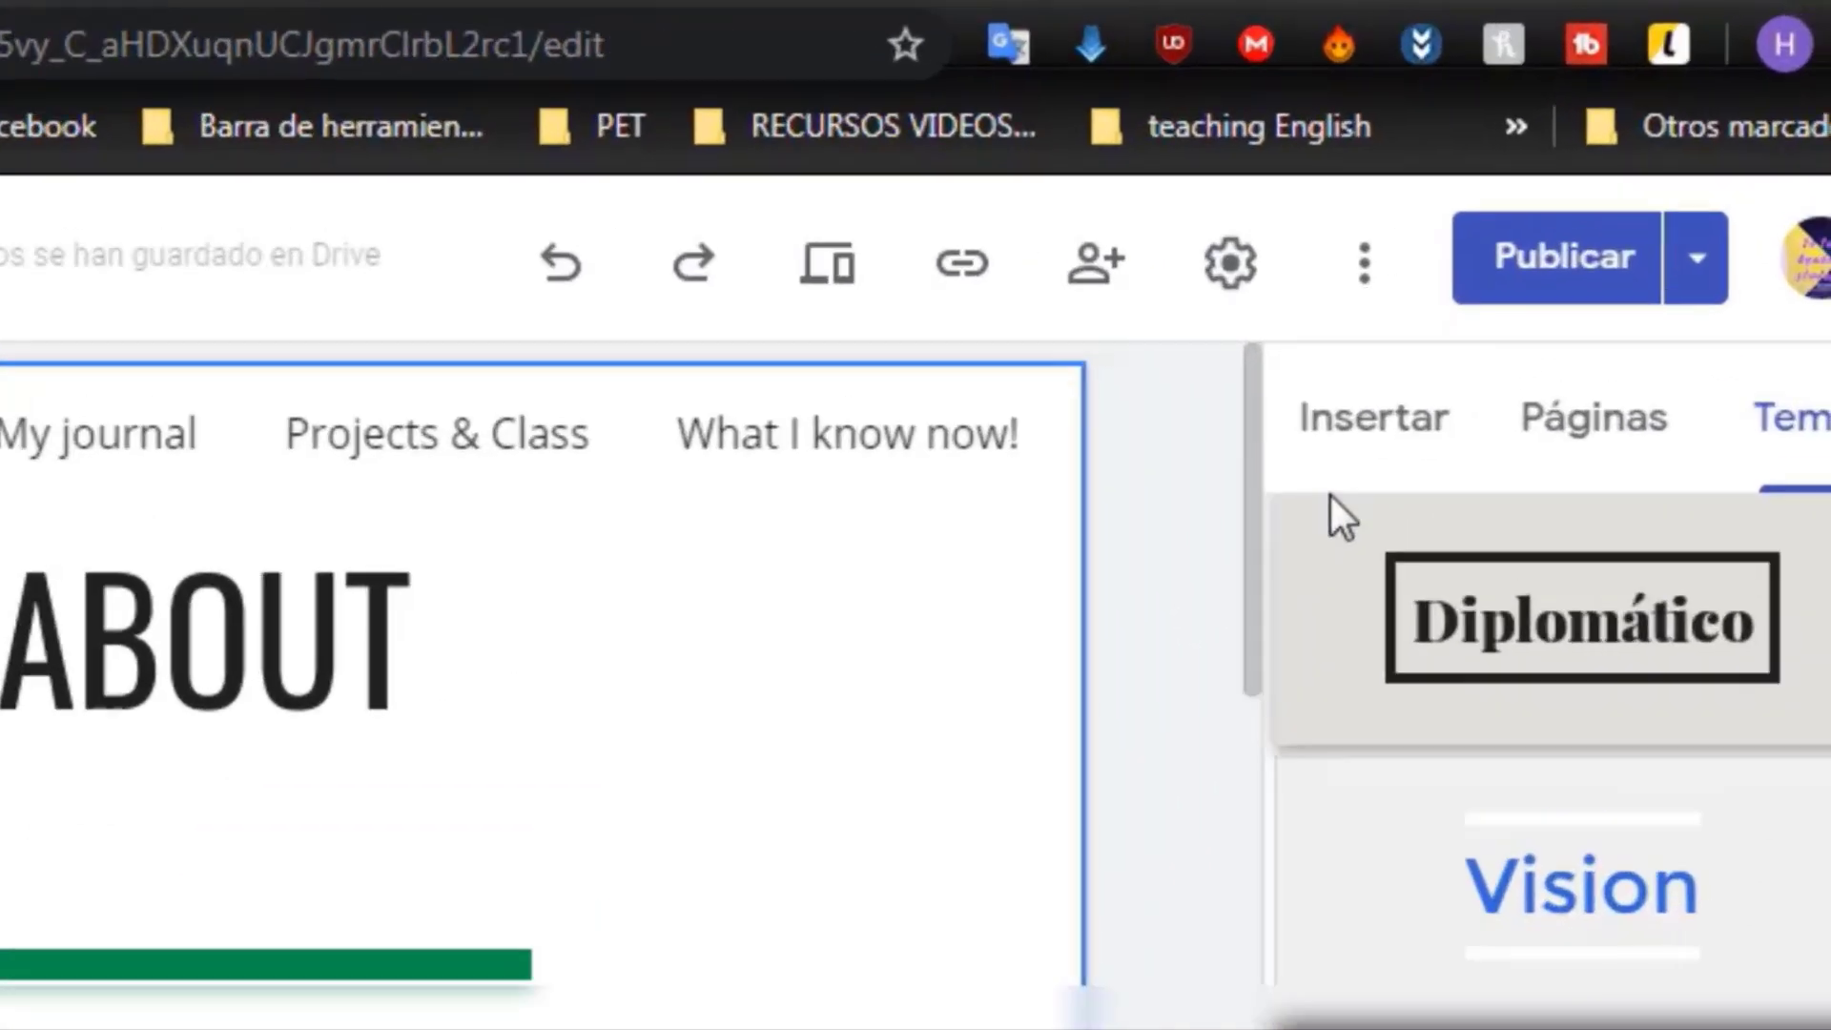
left_click(1603, 236)
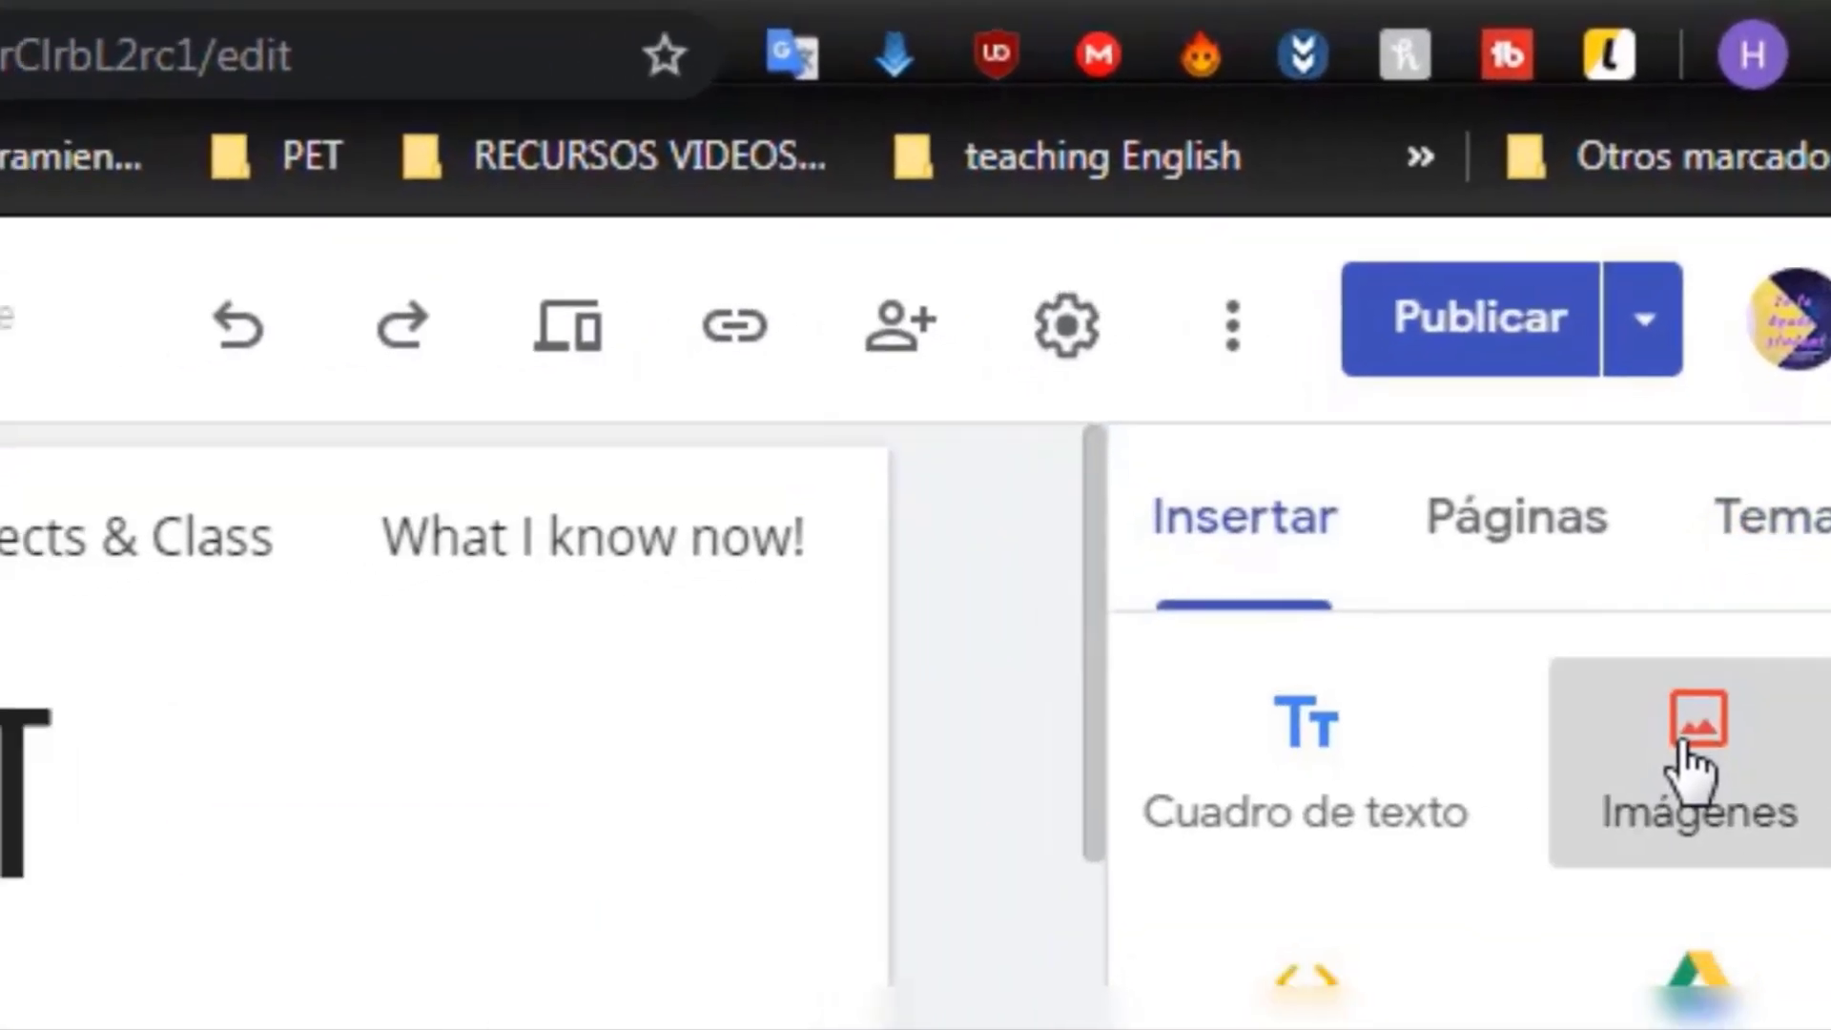
left_click(1686, 806)
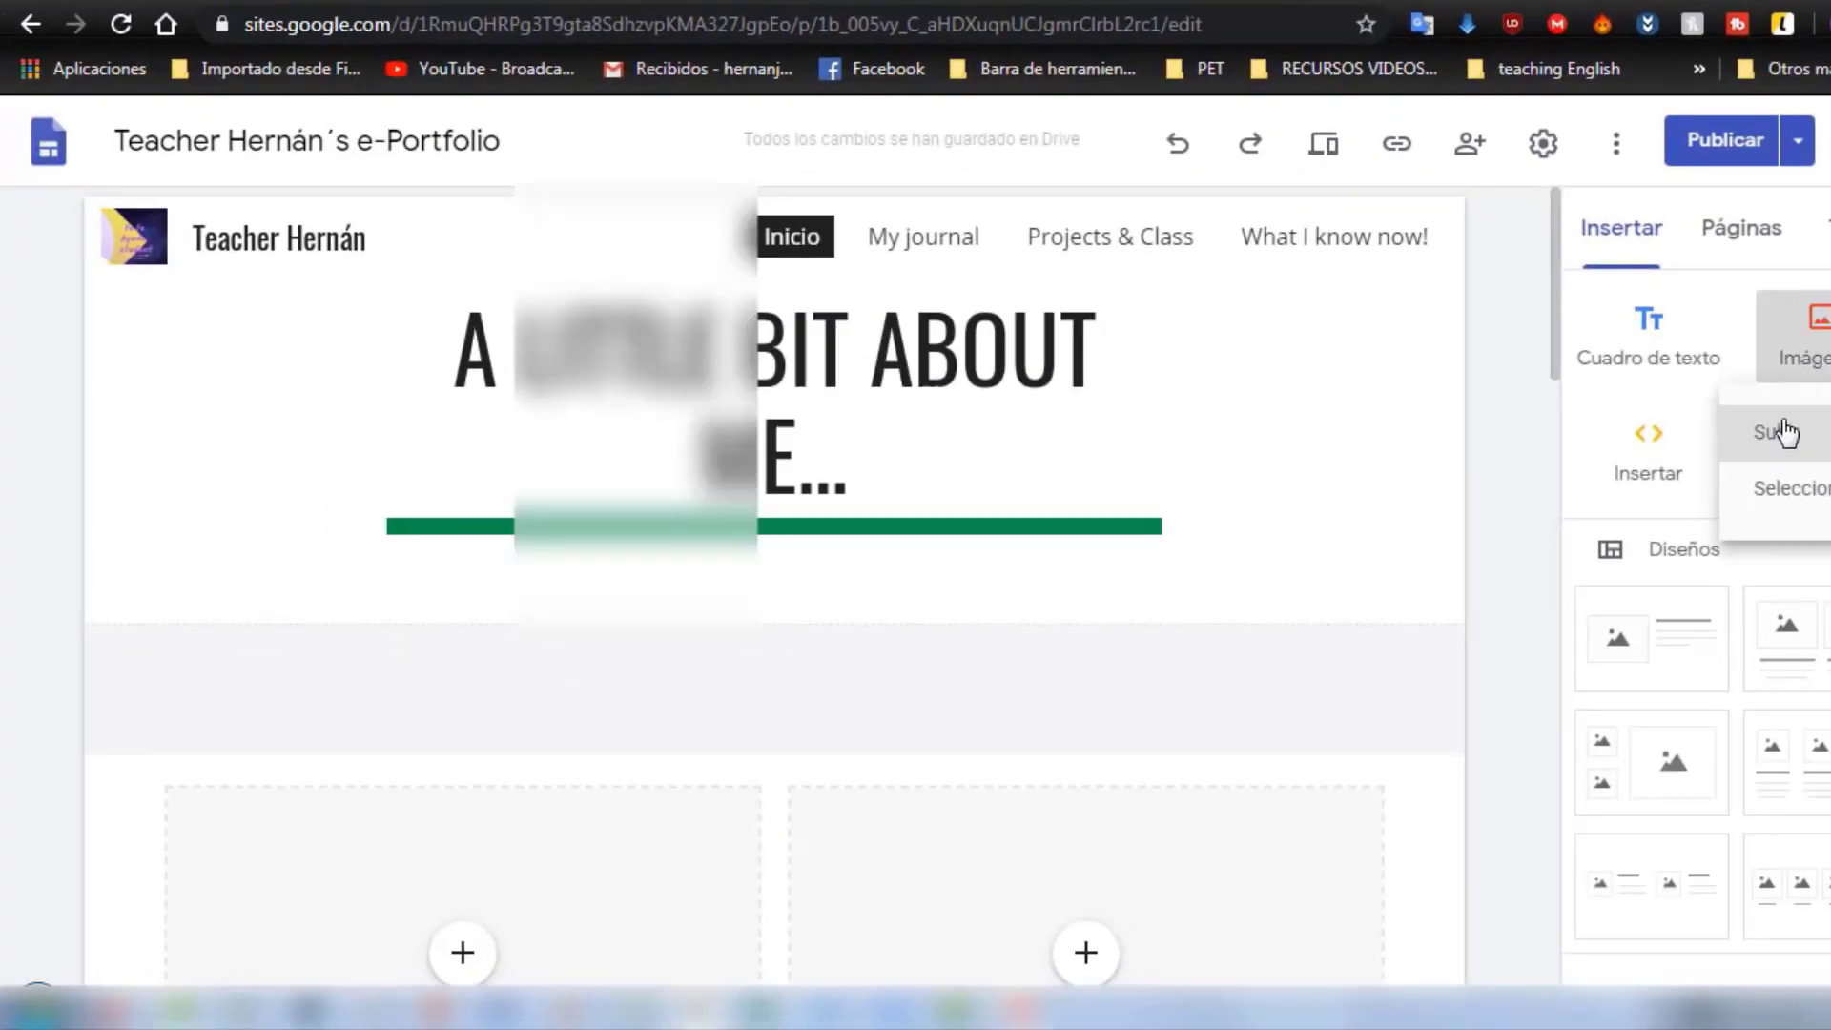
left_click(1782, 432)
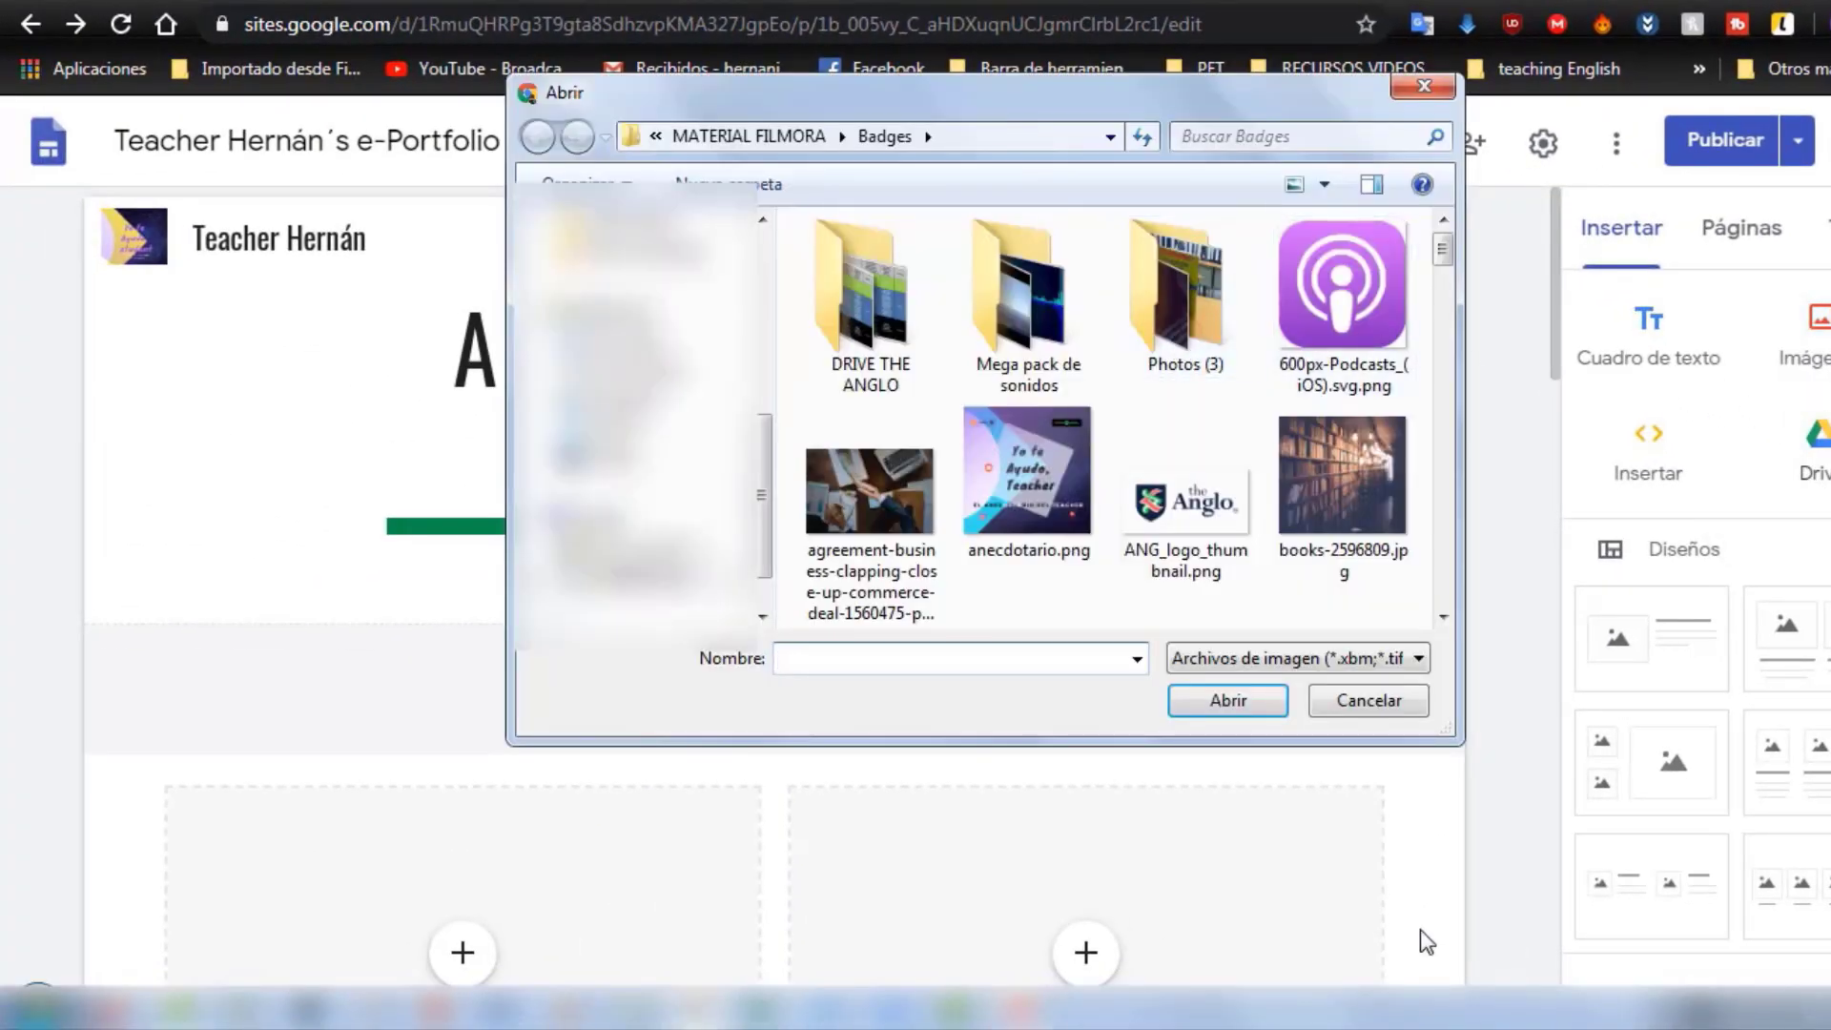
left_click(1442, 618)
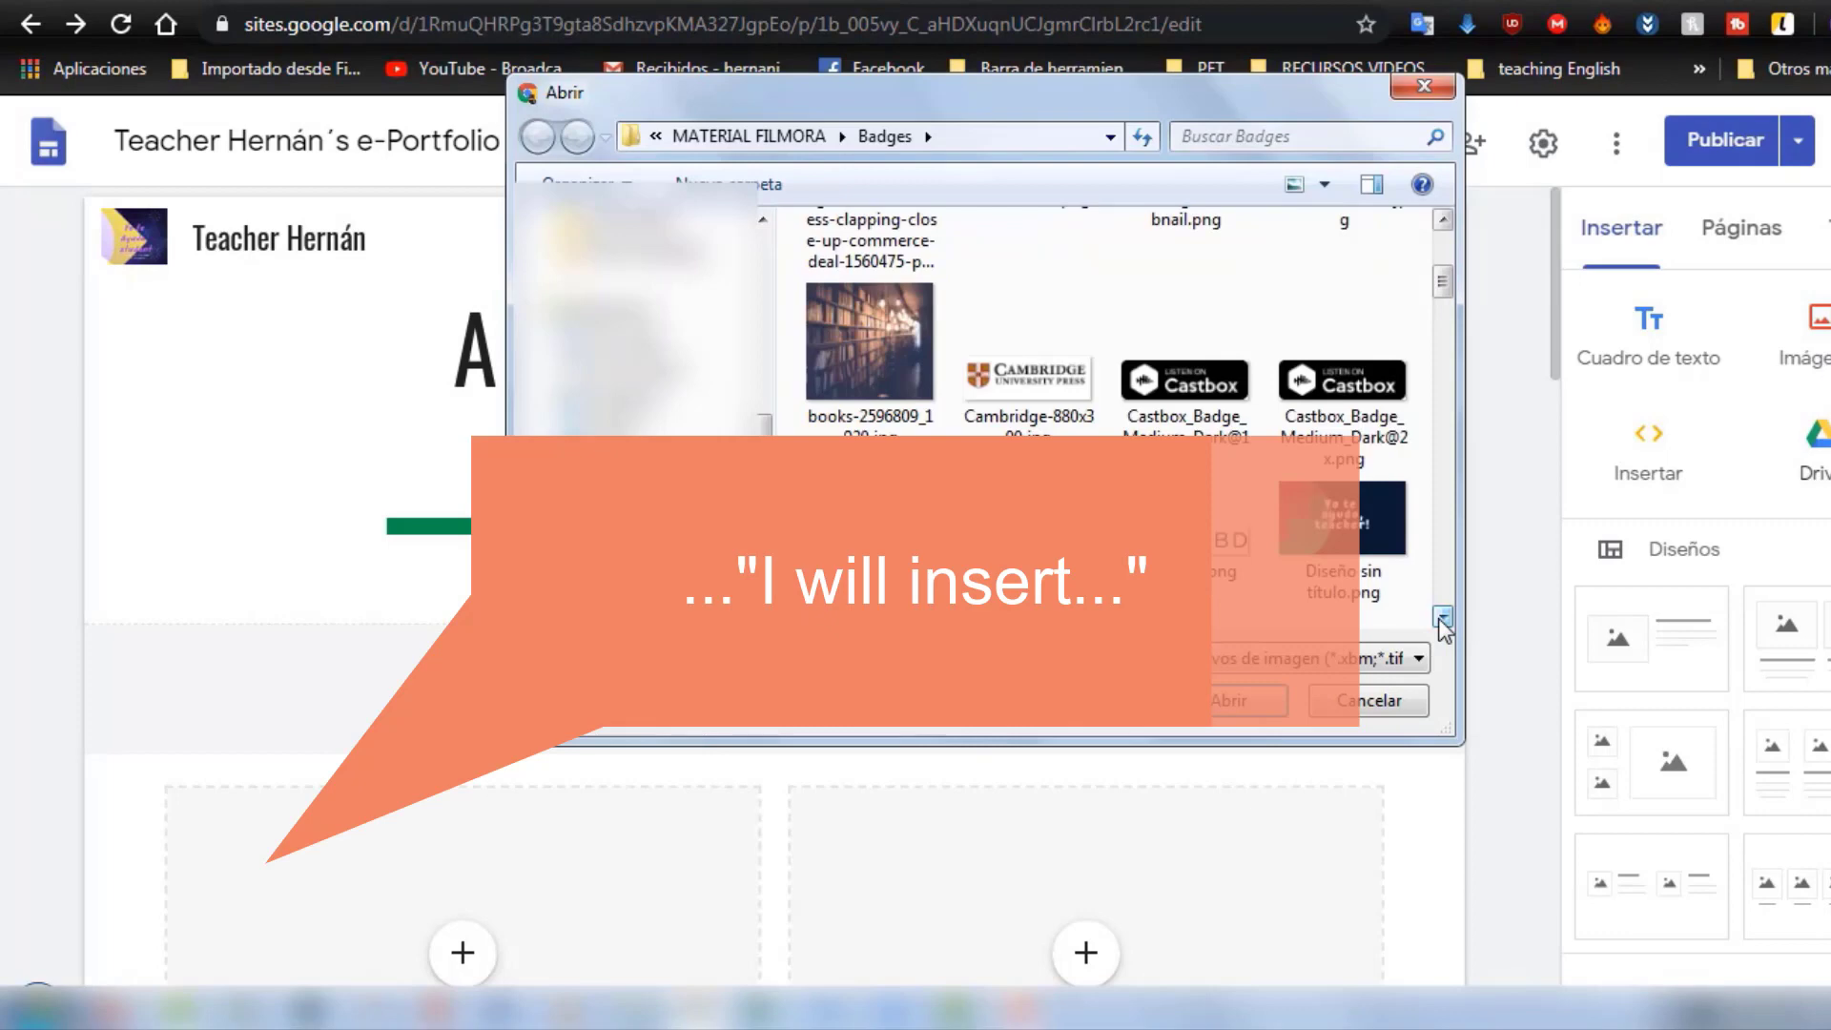
left_click(1442, 618)
left_click(1442, 618)
left_click(1442, 618)
left_click(1442, 618)
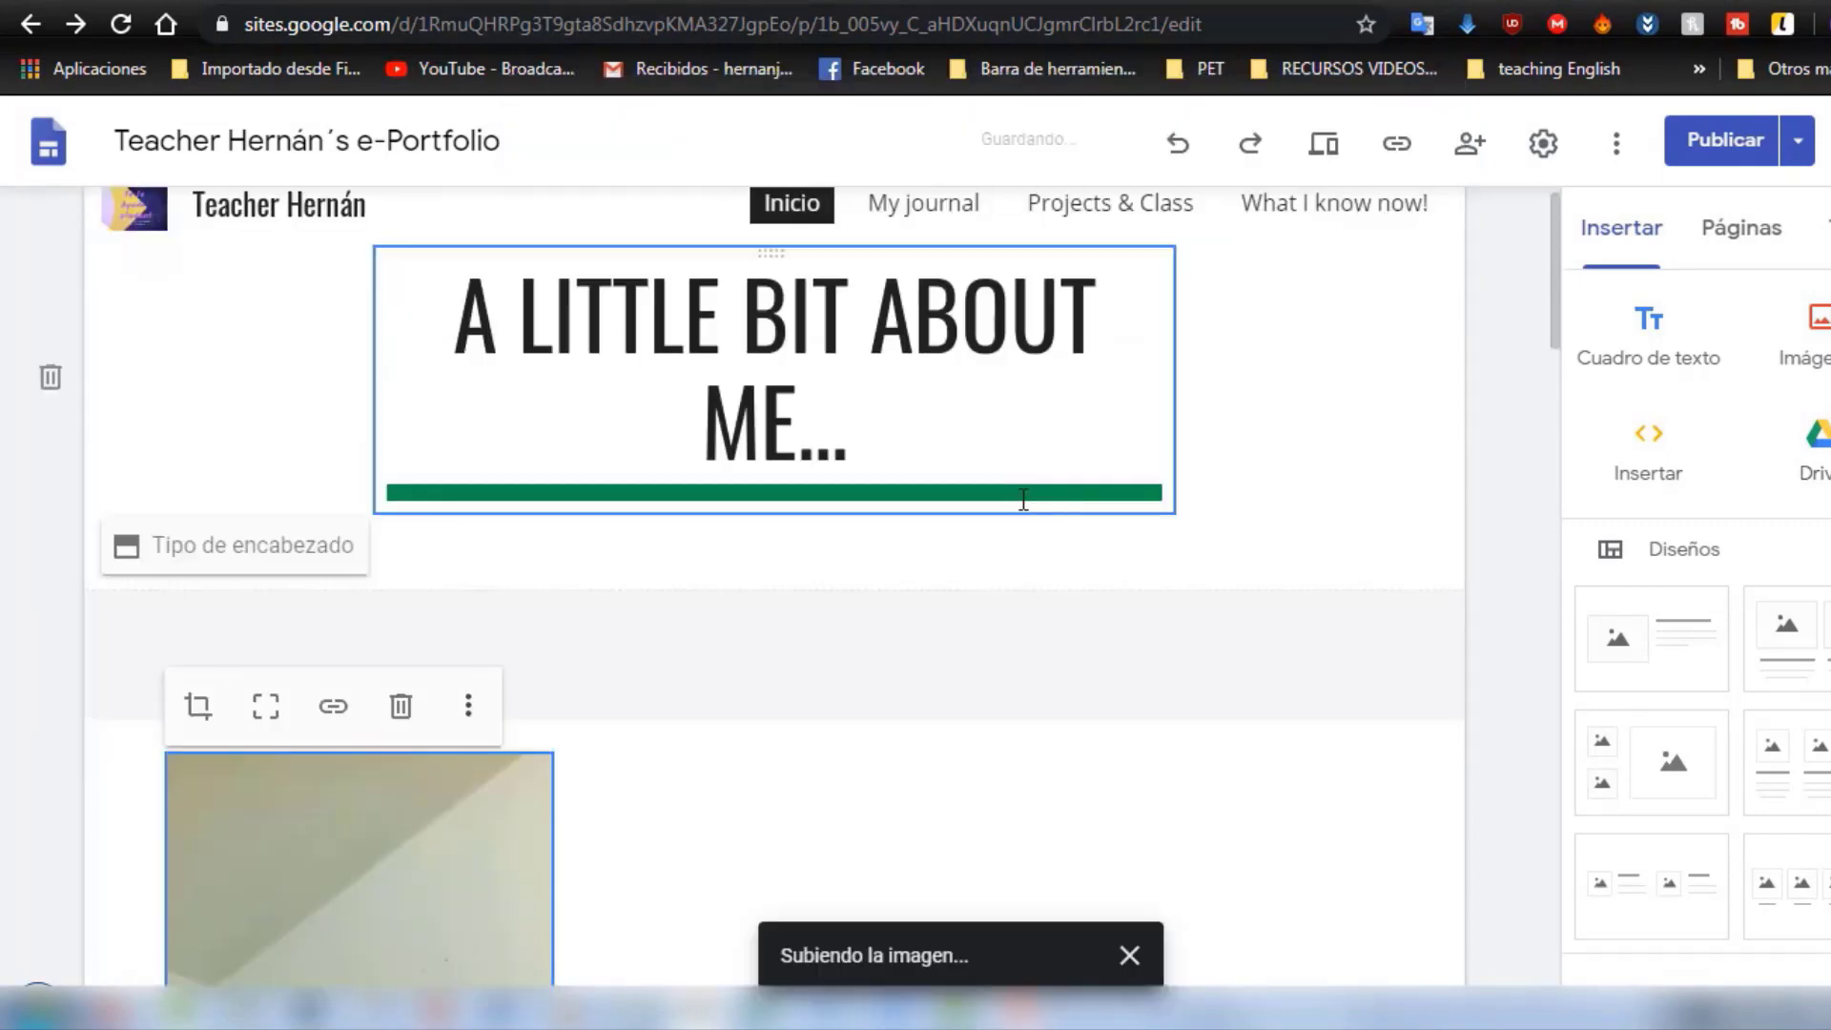
- Move the first placeholder block, with its heading and text, beside the portrait photo
scroll(936, 625, "down", 5)
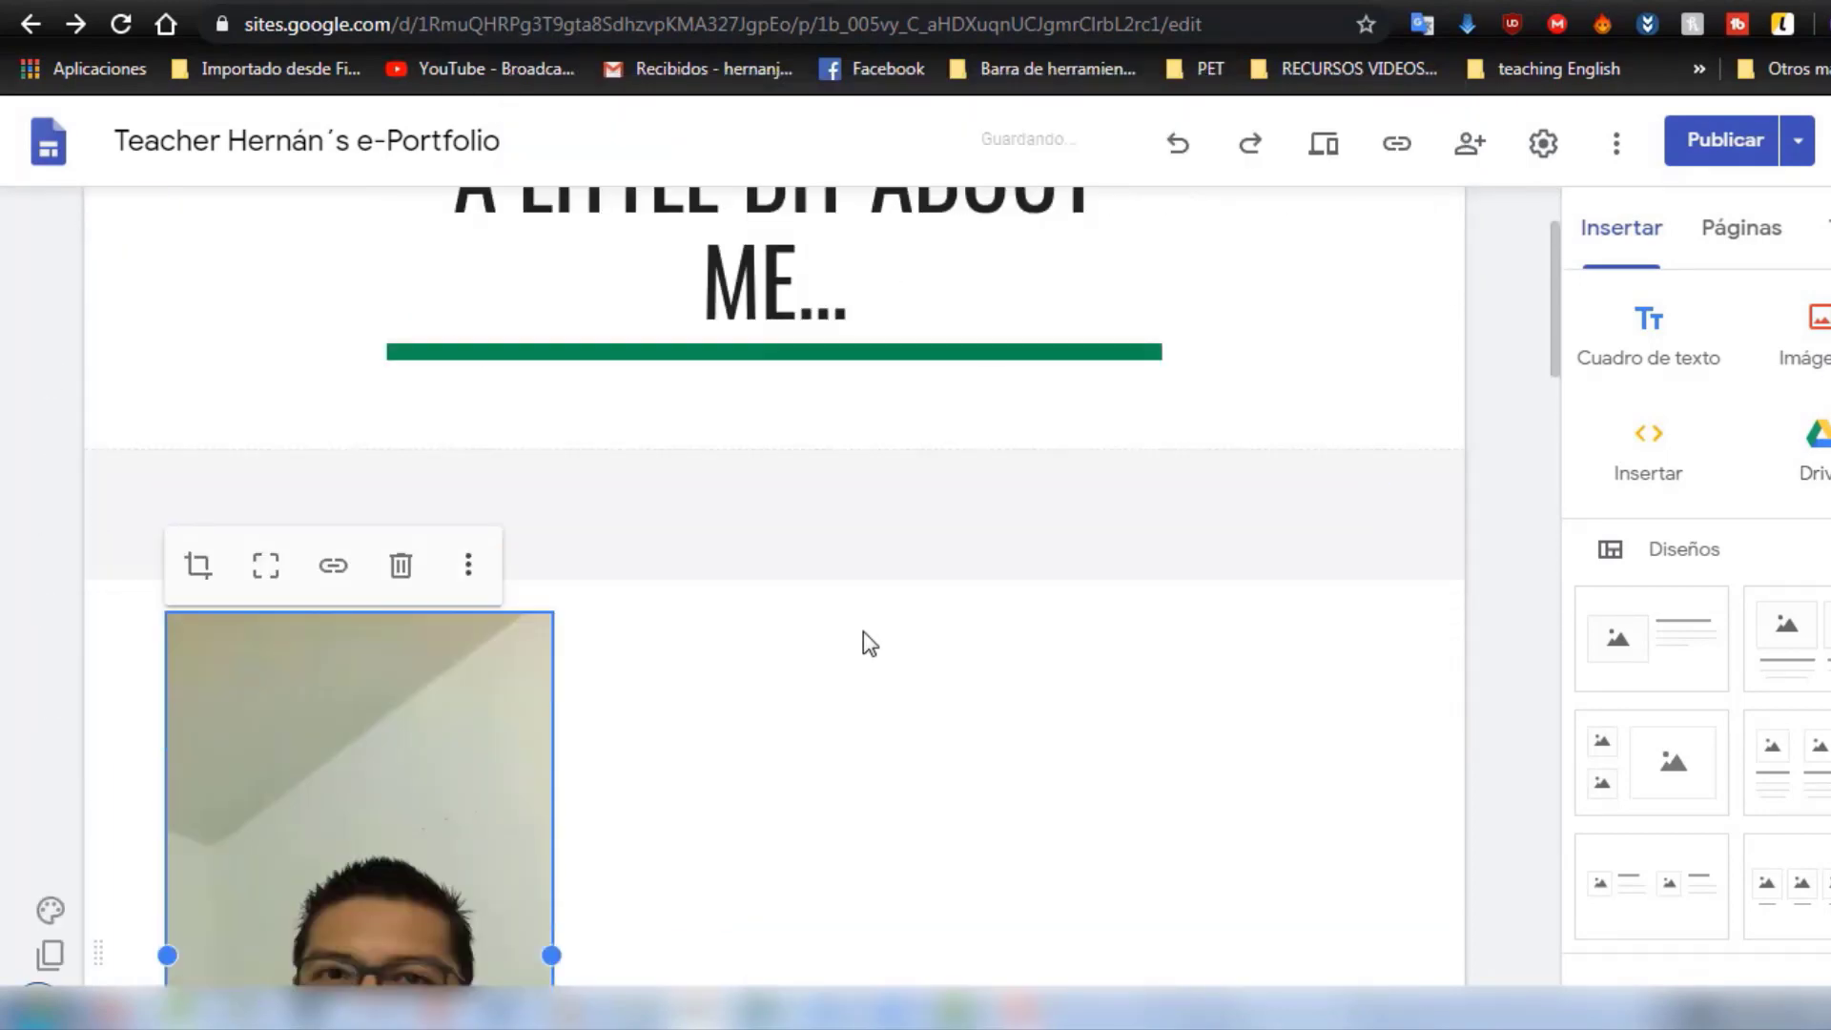
scroll(940, 515, "down", 5)
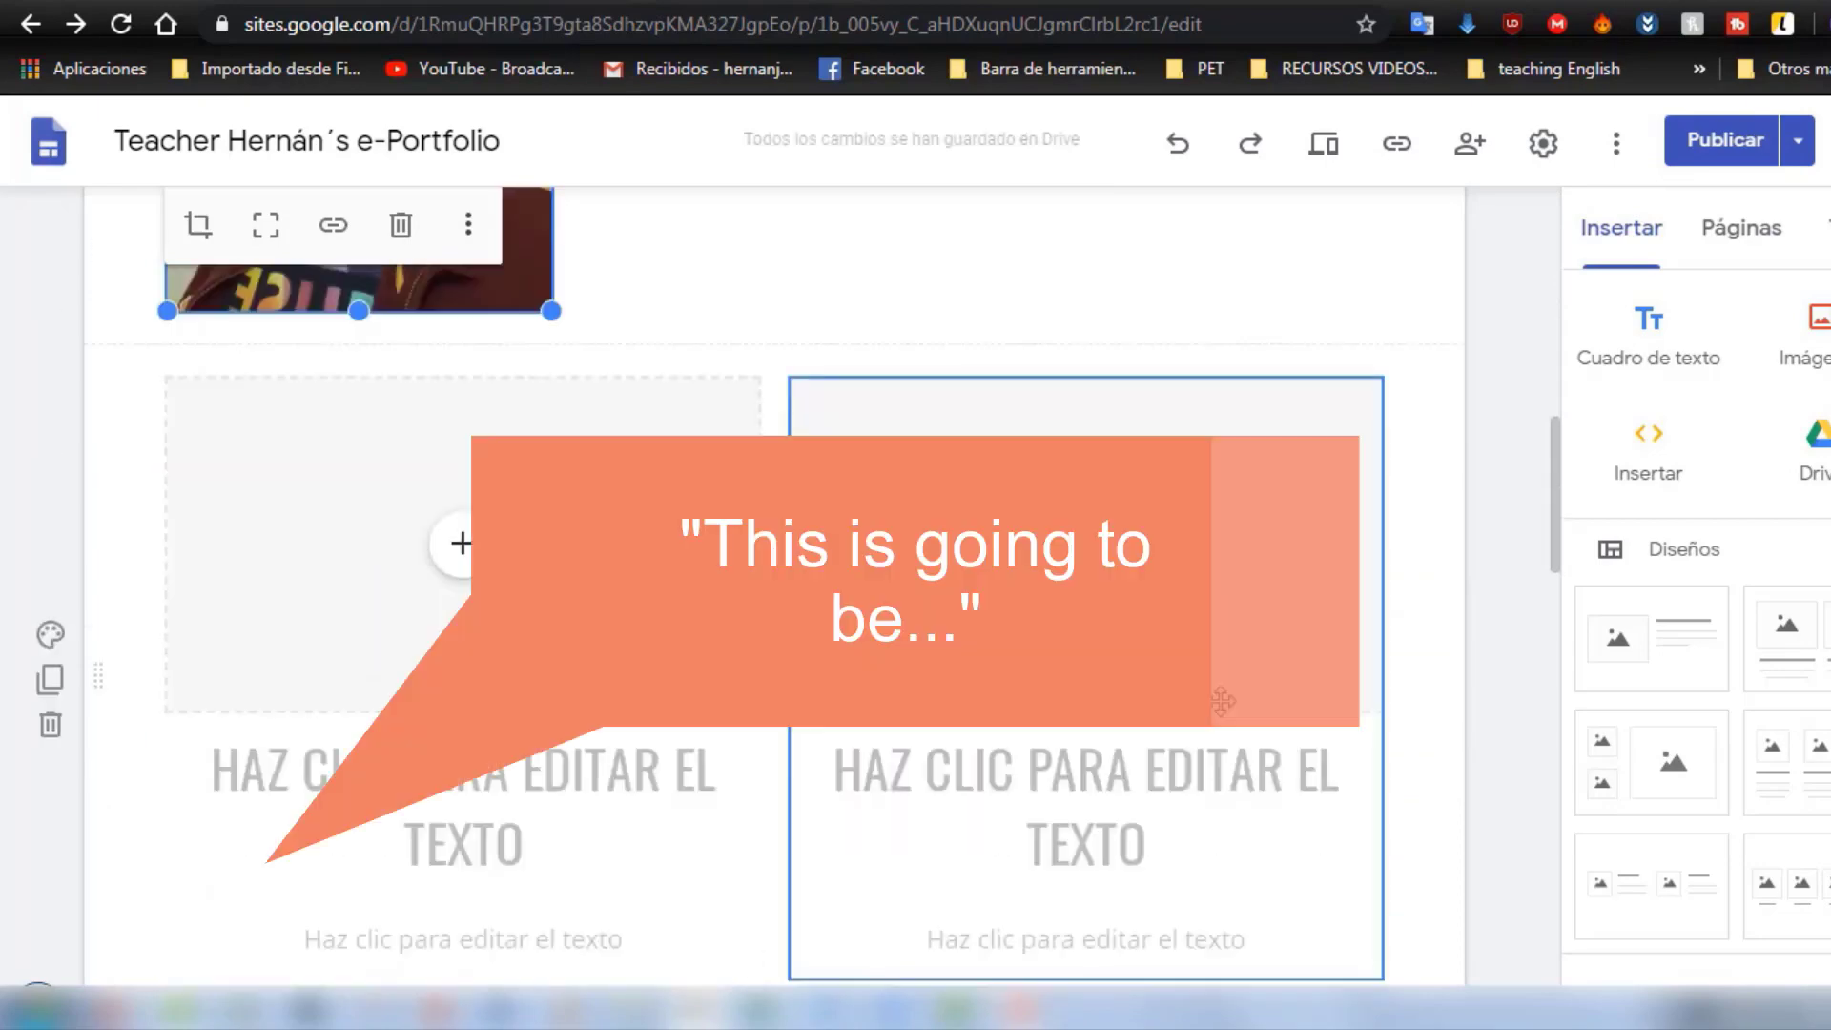
scroll(811, 667, "up", 3)
left_click_drag(757, 731, 982, 470)
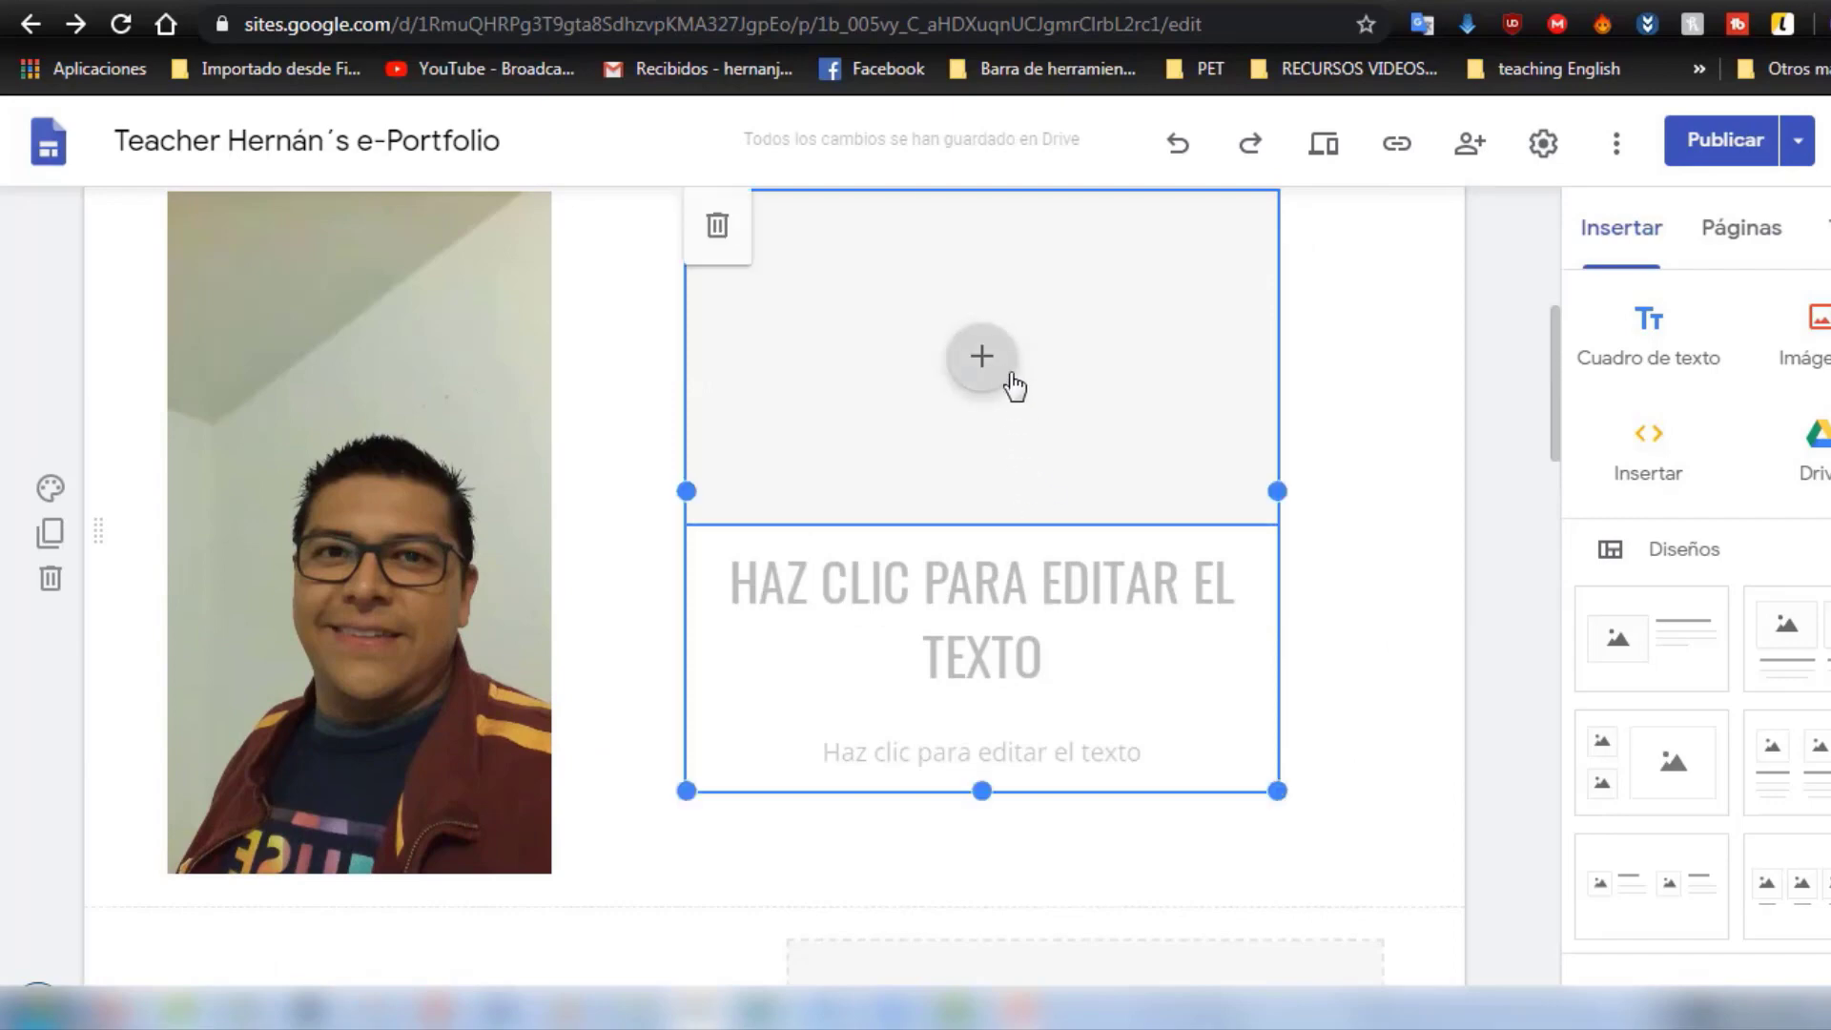
- Check the content options of the media placeholder beside the photo, and delete that placeholder
left_click(969, 354)
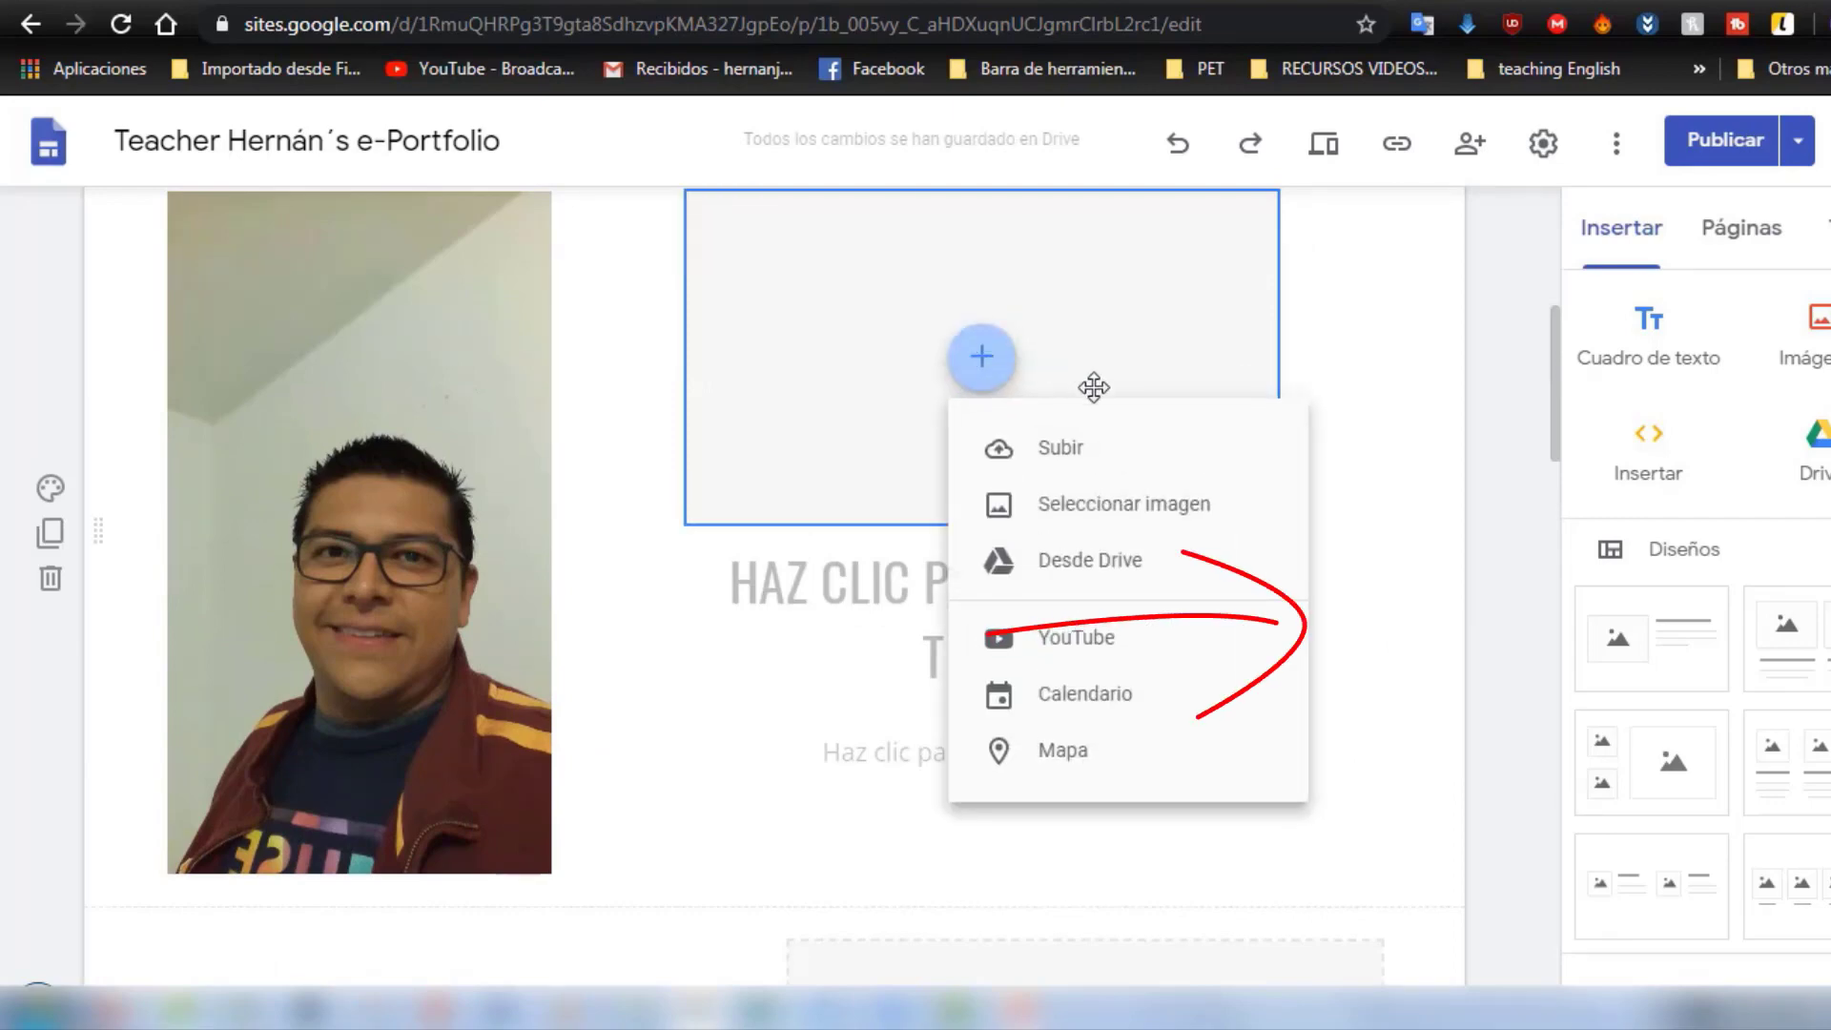
left_click(917, 260)
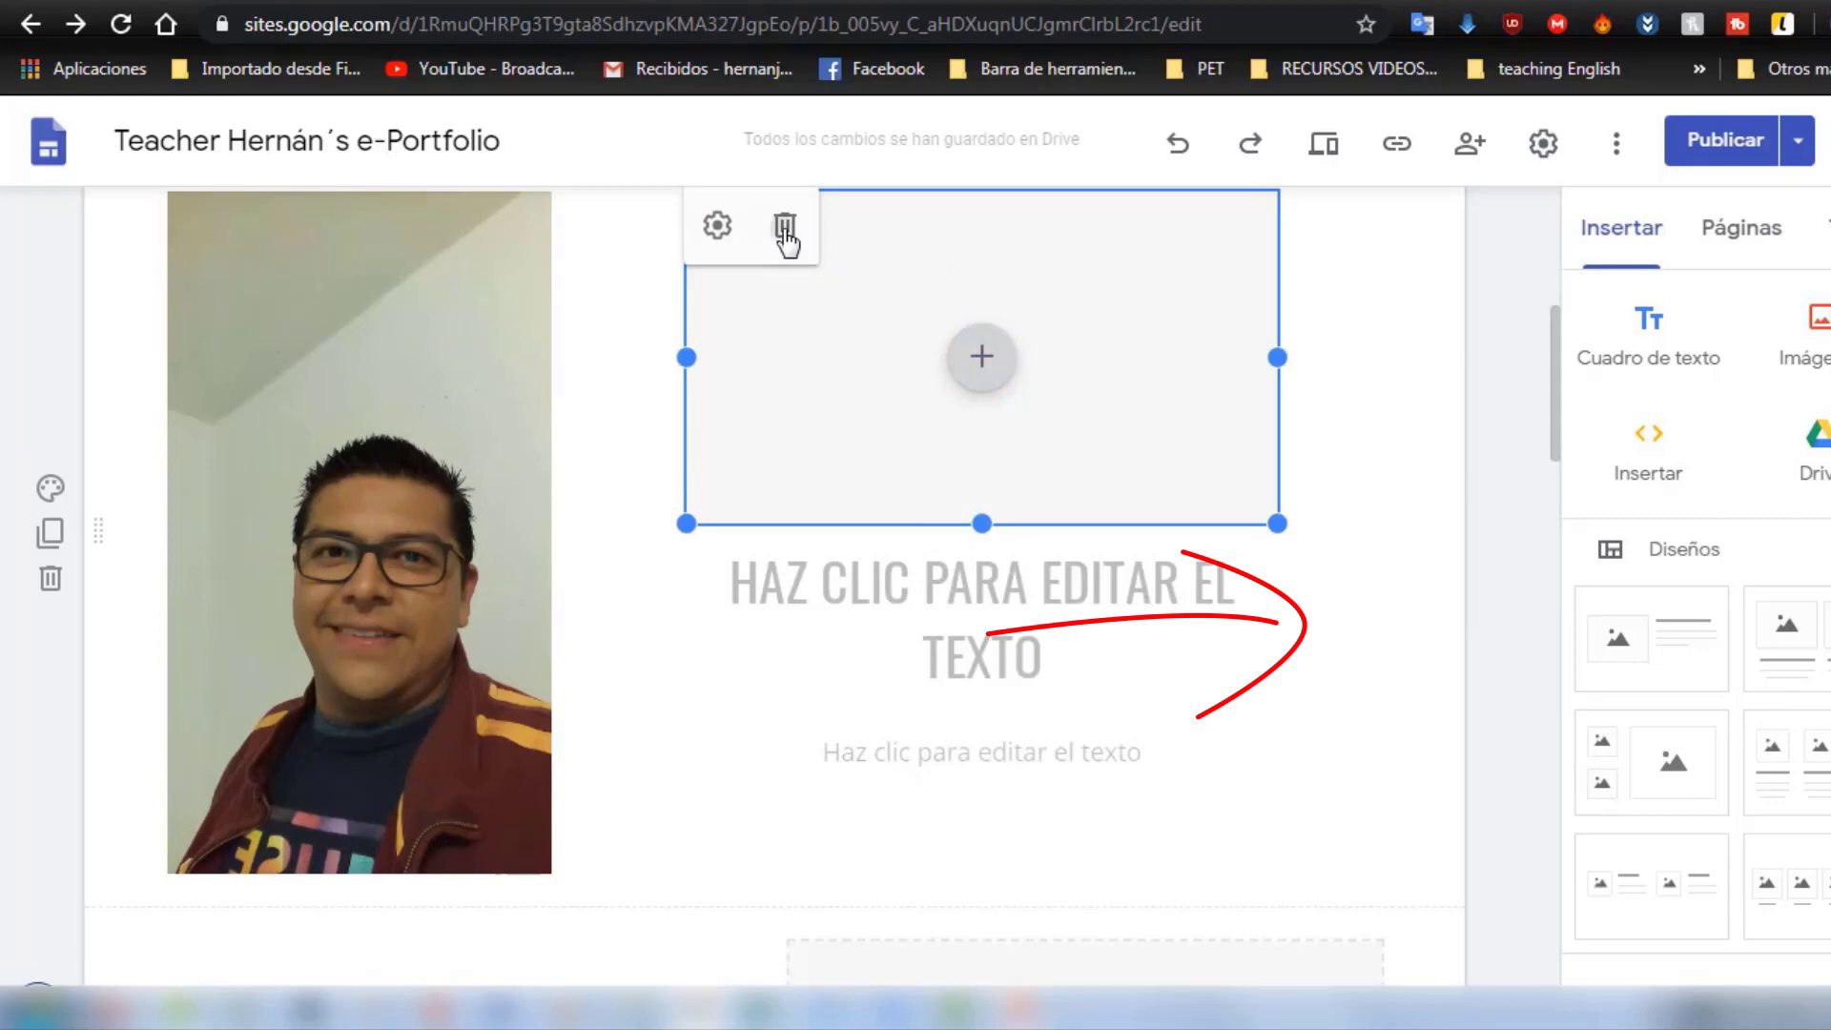
left_click(784, 228)
- Fill in the heading beside the photo with "MY NAME IS" followed by the teacher's full name
left_click(881, 313)
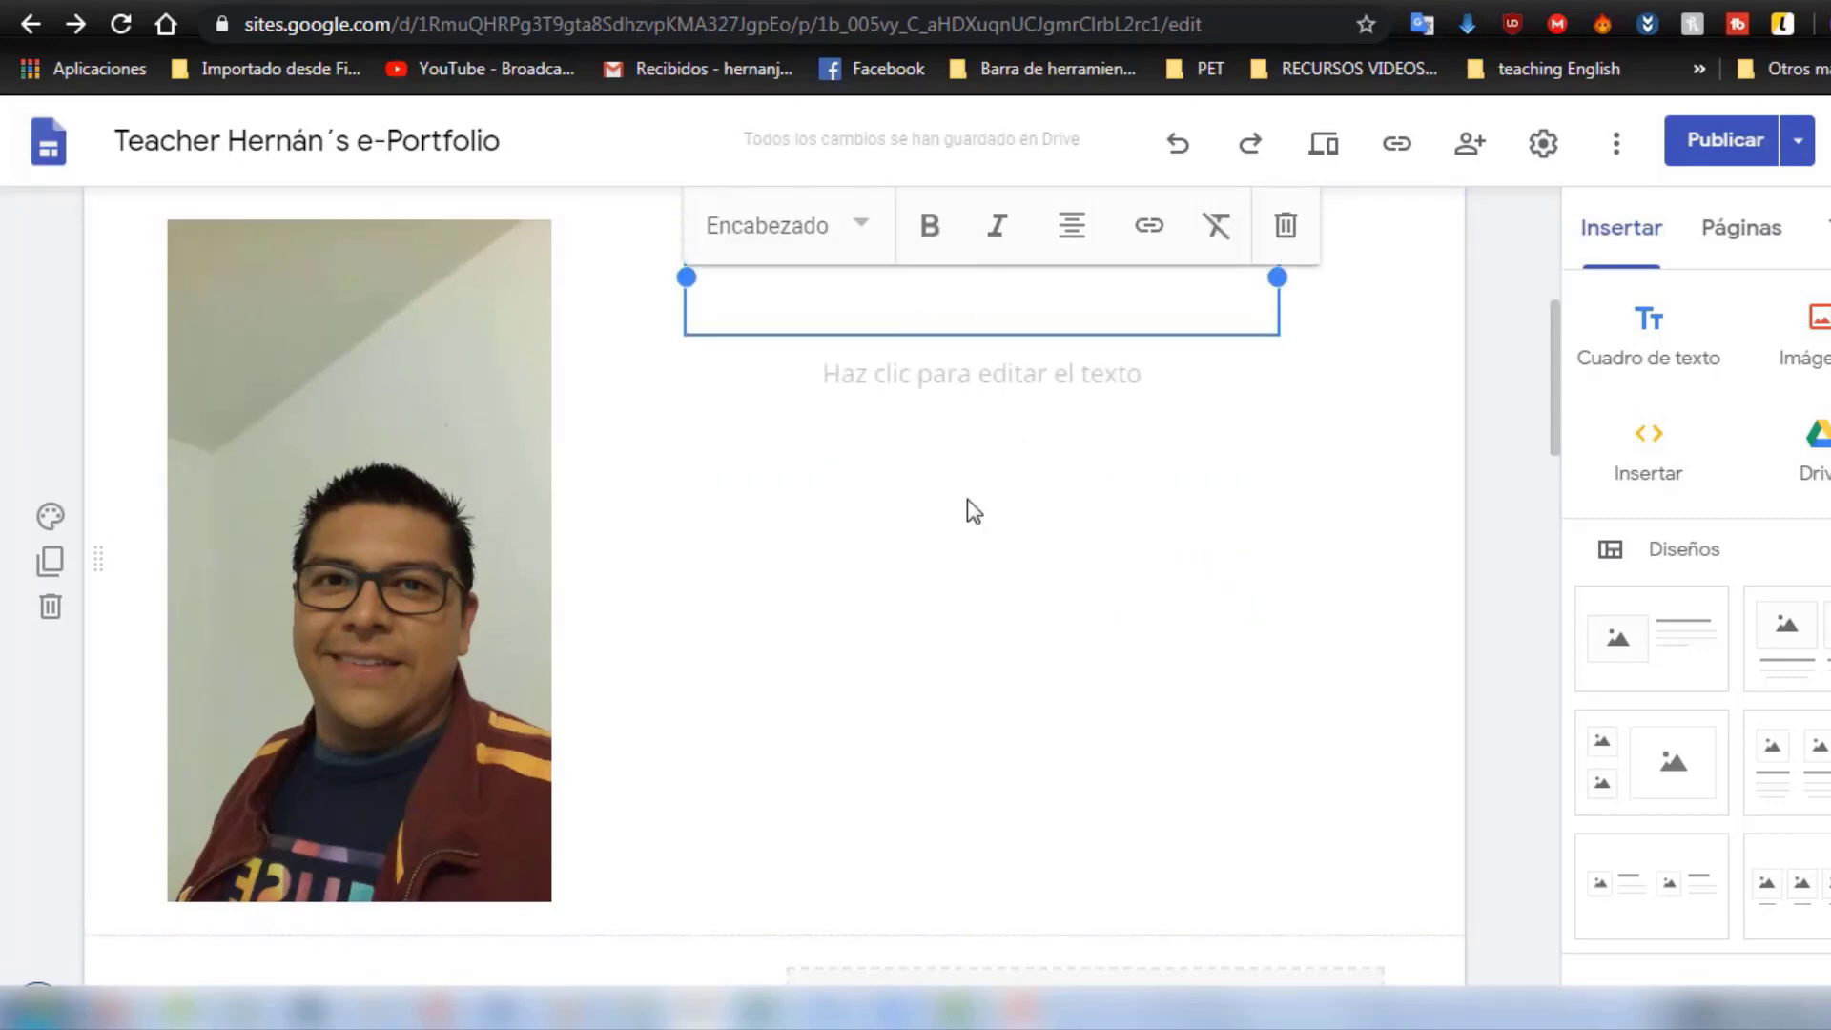
type("MY")
key("BackSpace")
key("BackSpace")
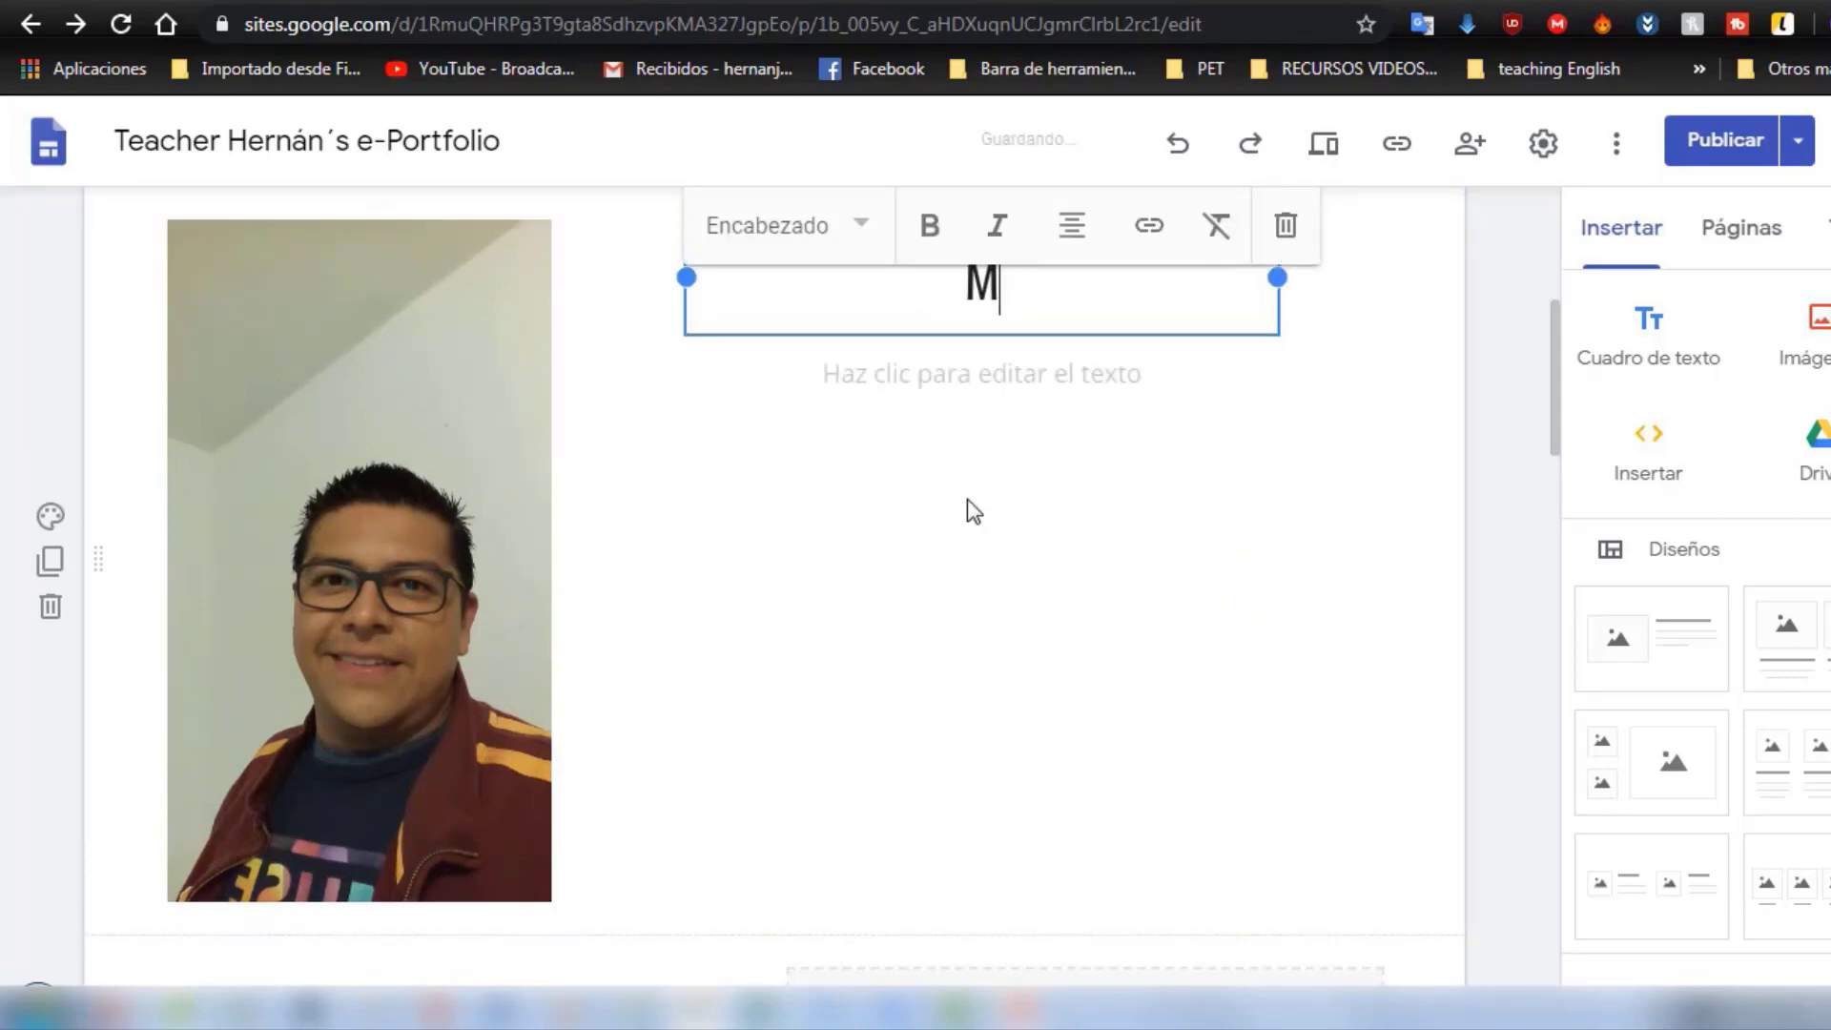
type("Y")
scroll(1301, 658, "up", 3)
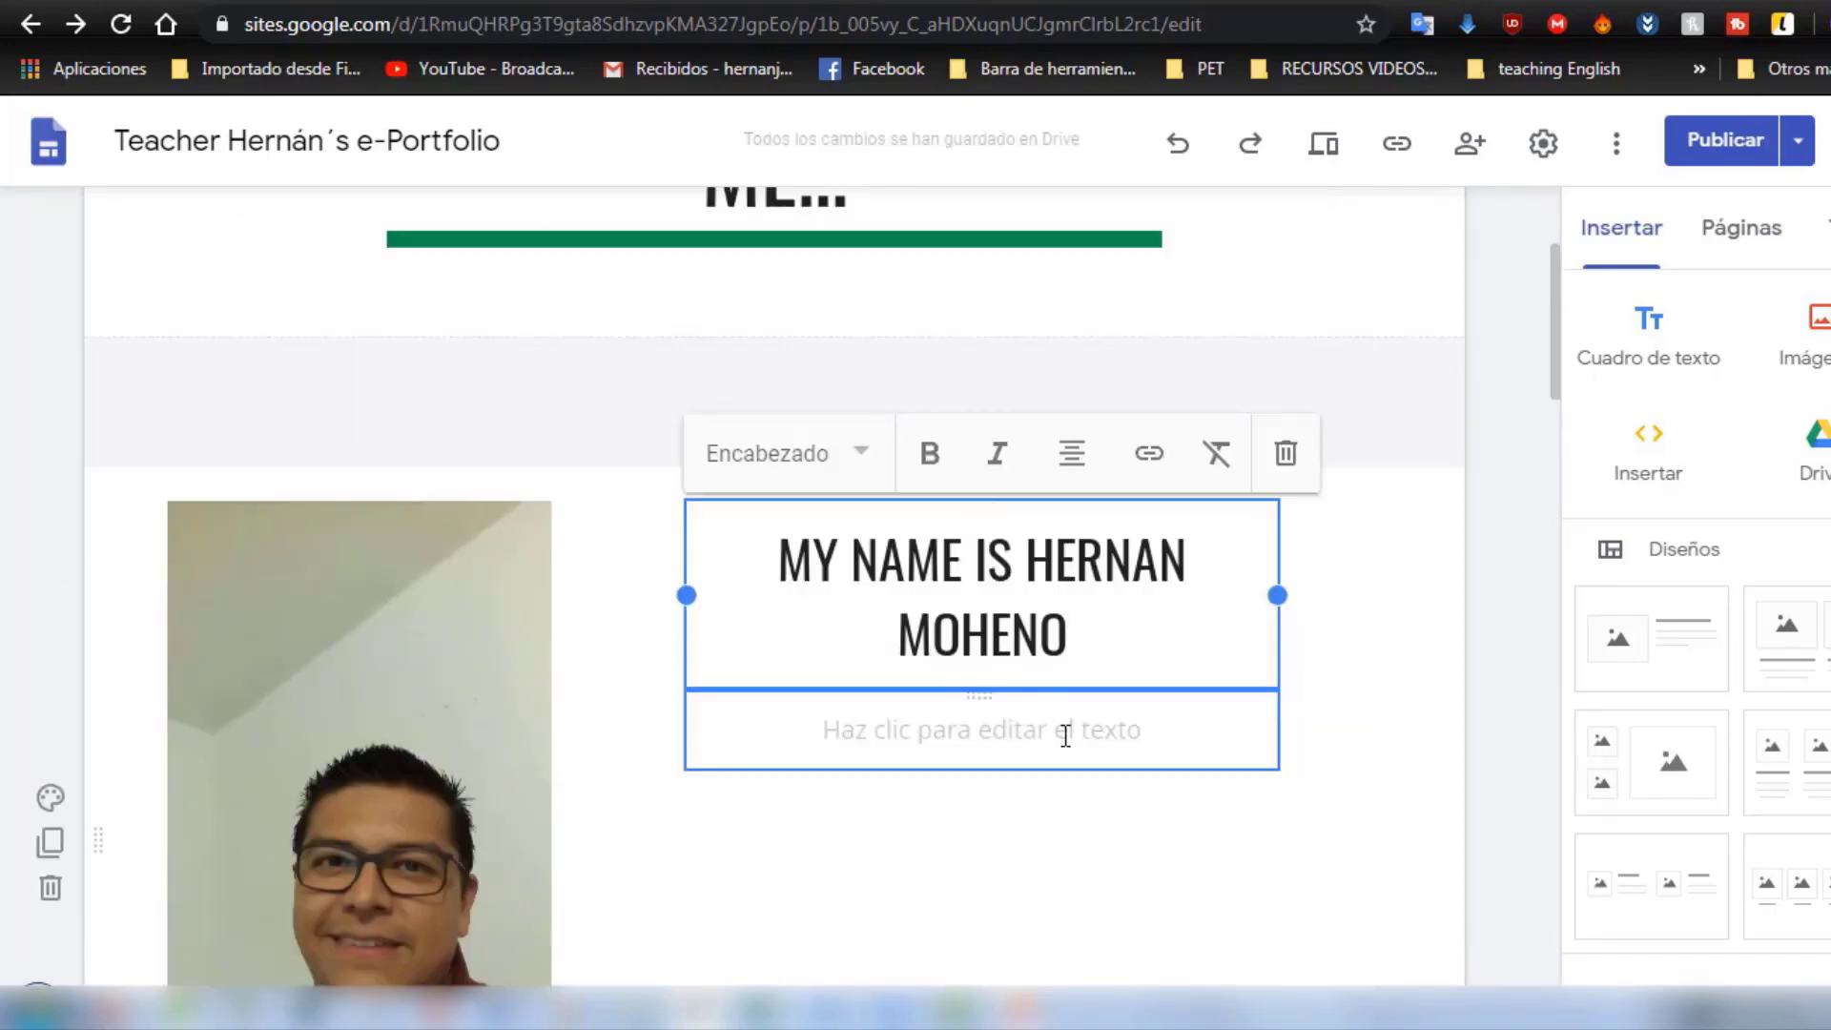
- Write the introduction below the heading, starting "and I have been an English teacher since 2014" and covering studies, bass playing, Super Mario Bros and planned tutorials
left_click(1064, 735)
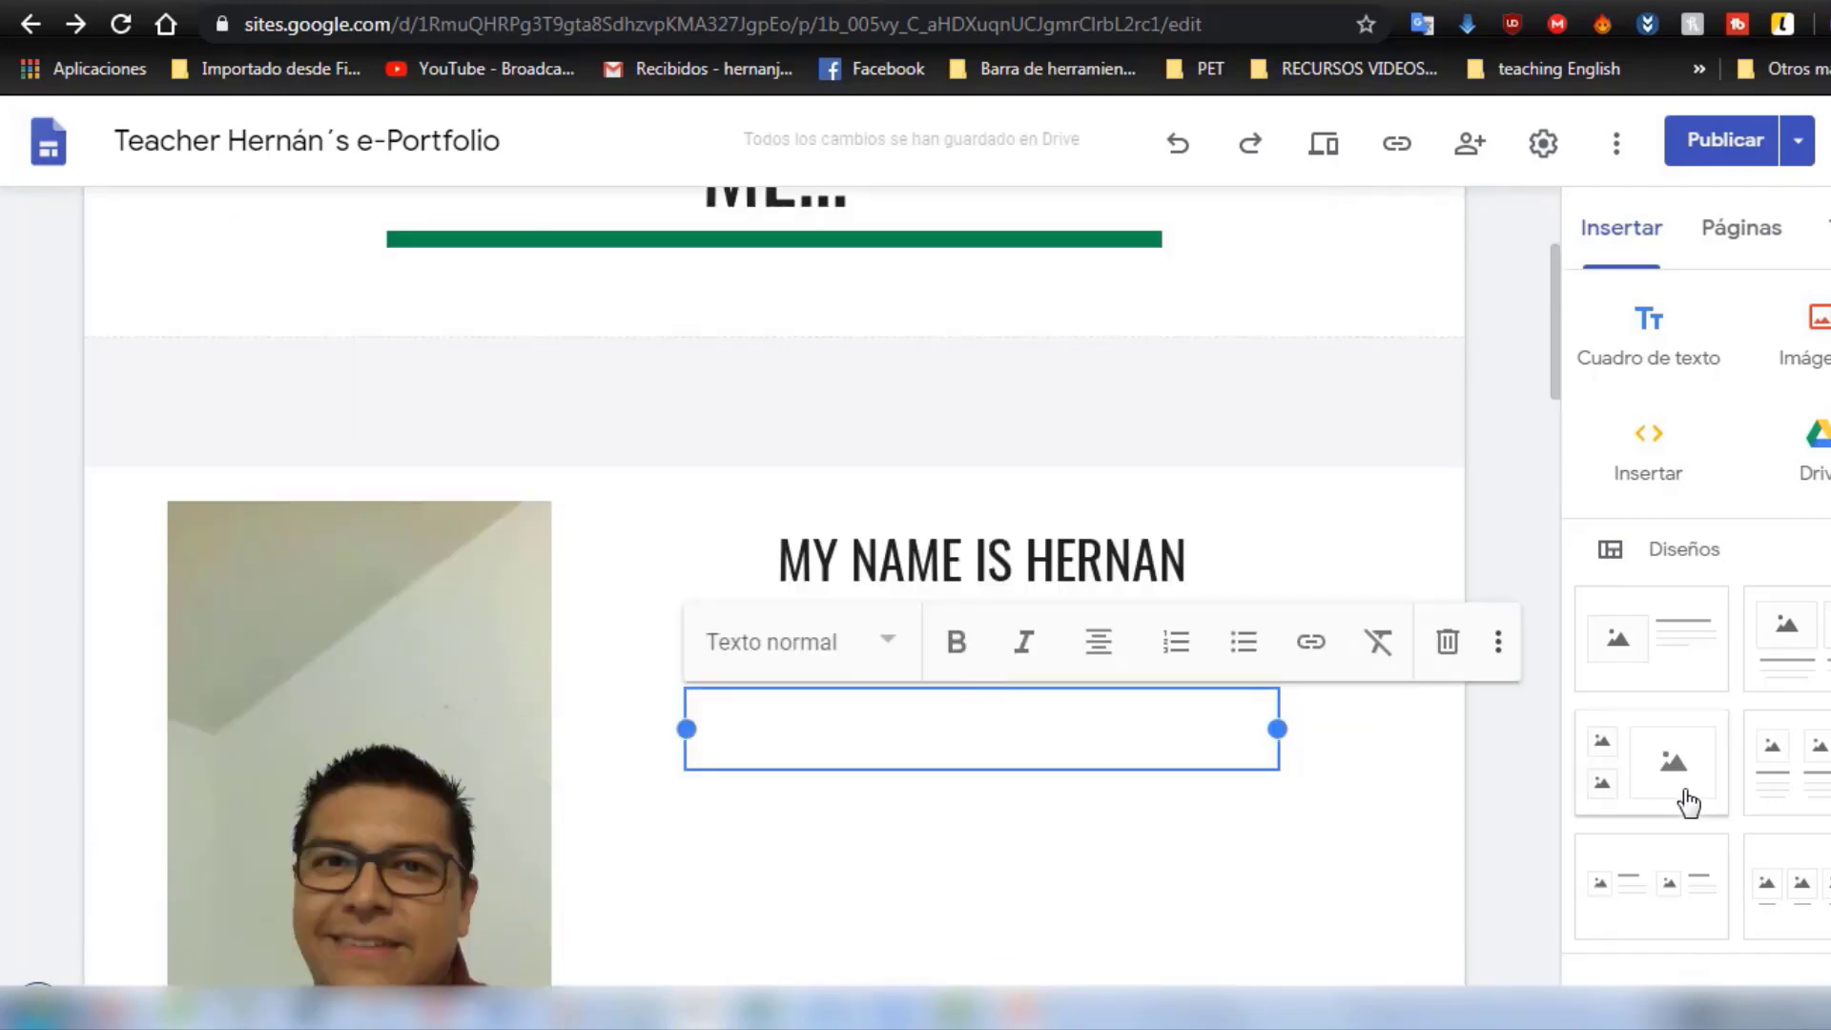
type("and I")
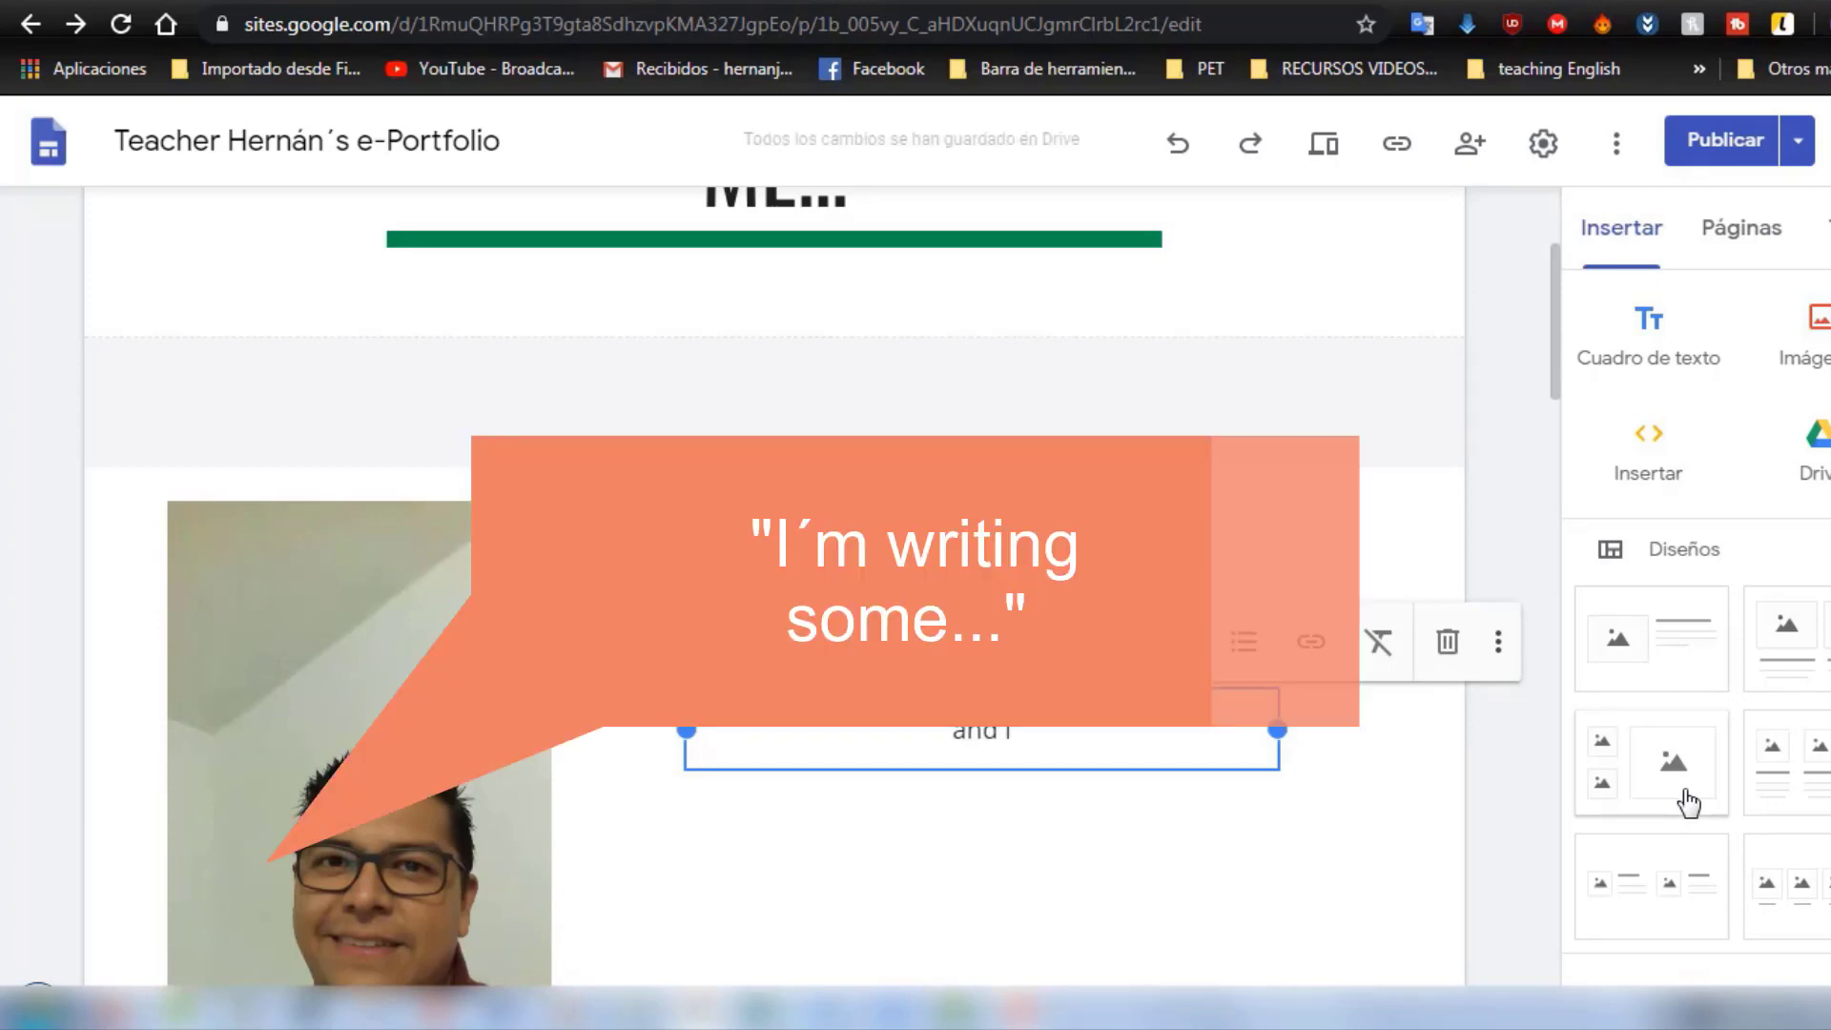
type(" have been")
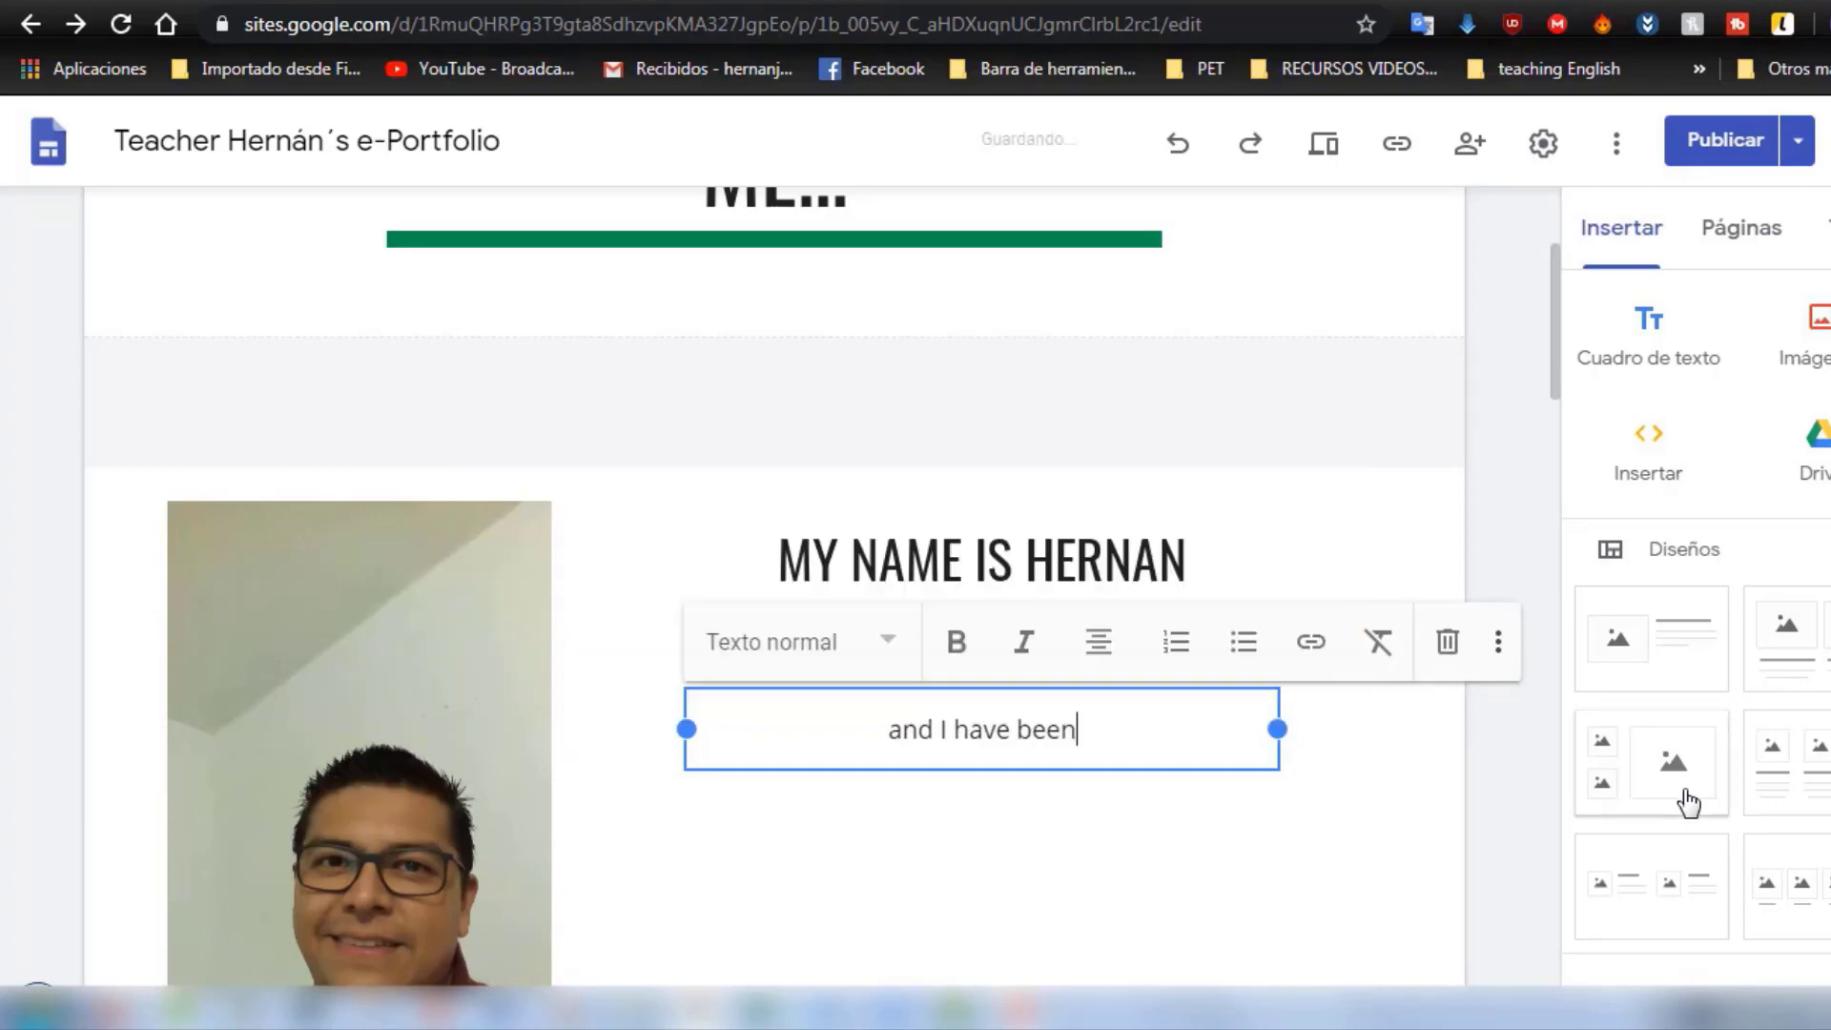
type(" an English")
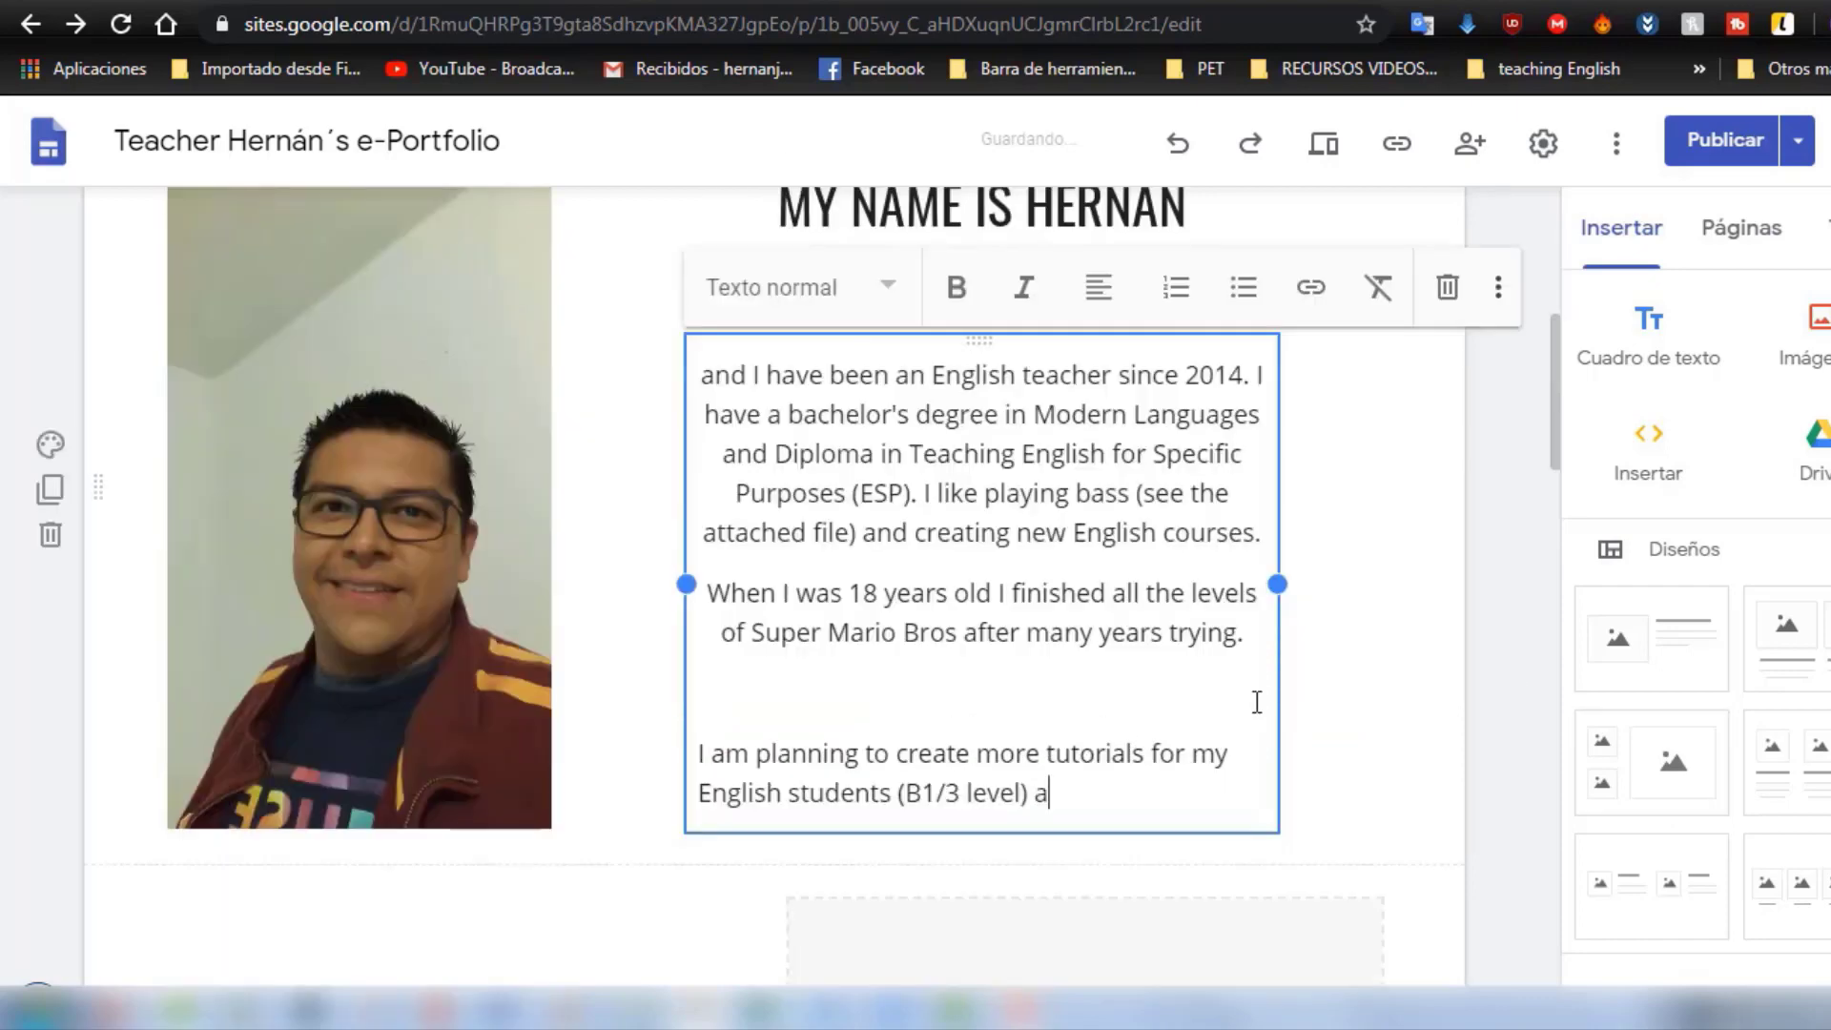
type("nd")
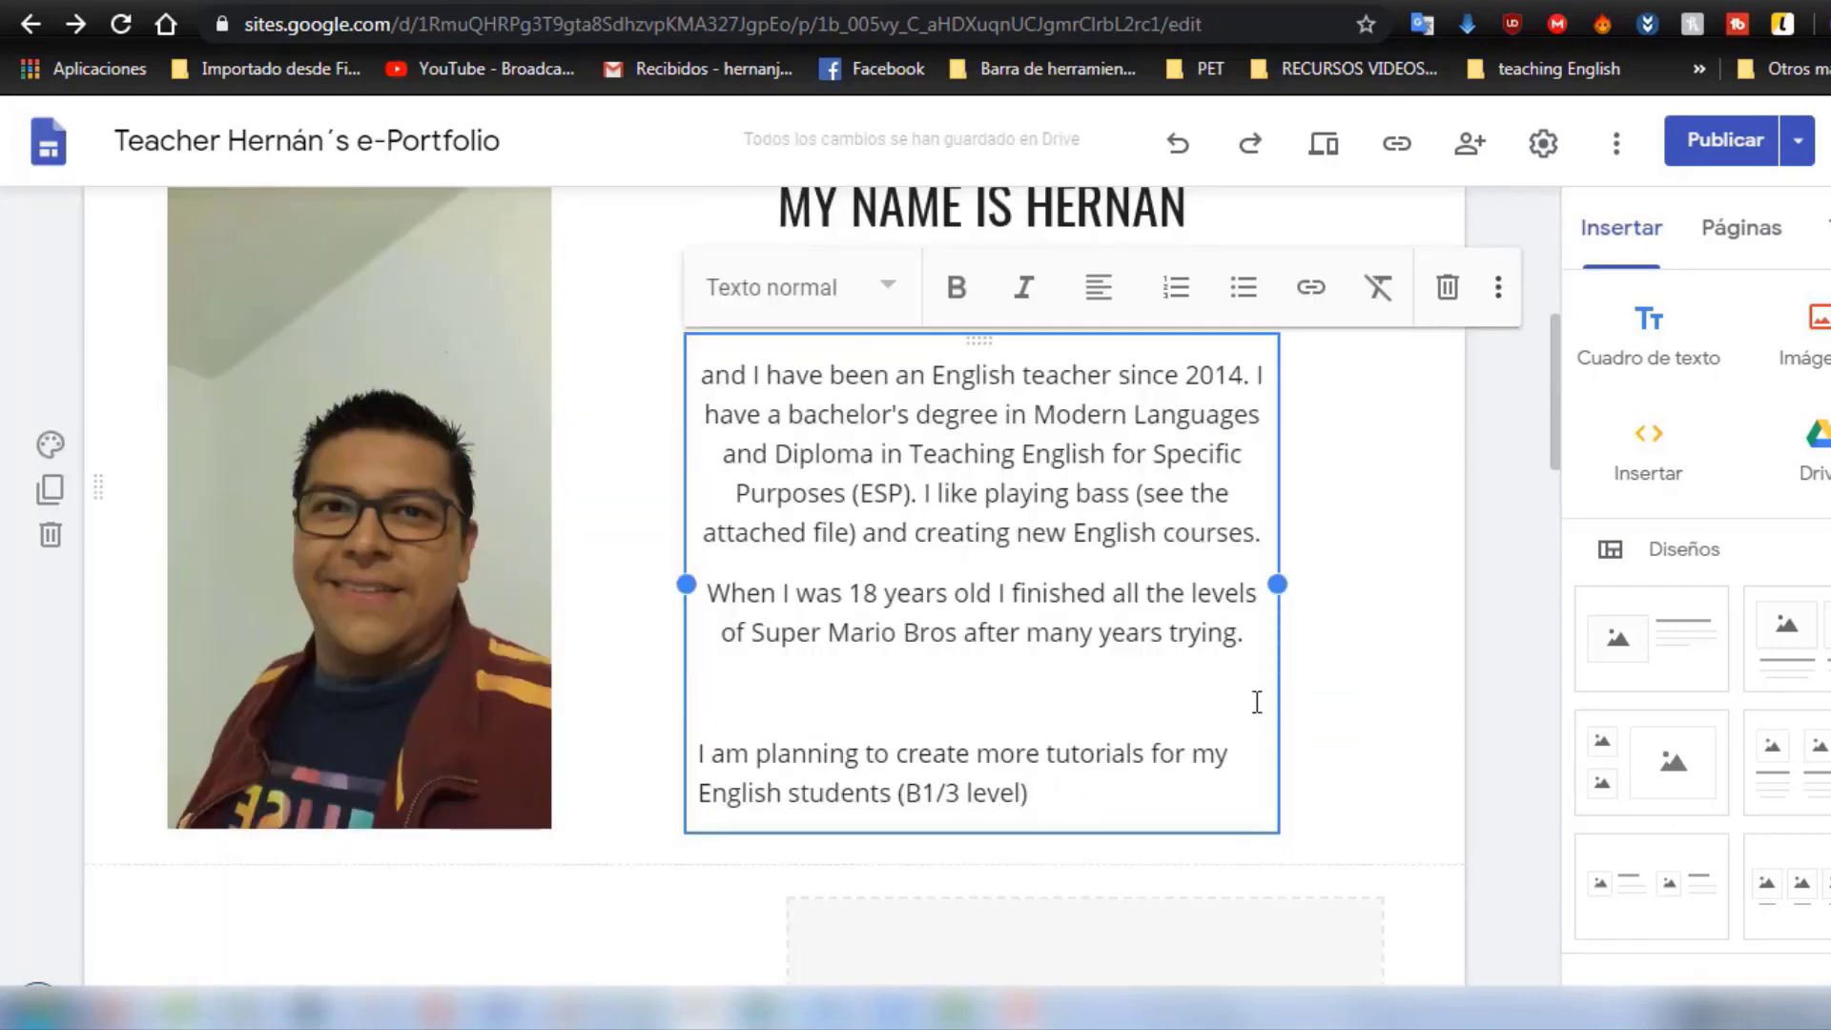
- Widen the heading and introduction block beside the portrait so that the heading fits on one line
scroll(1257, 702, "up", 2)
left_click(1236, 425)
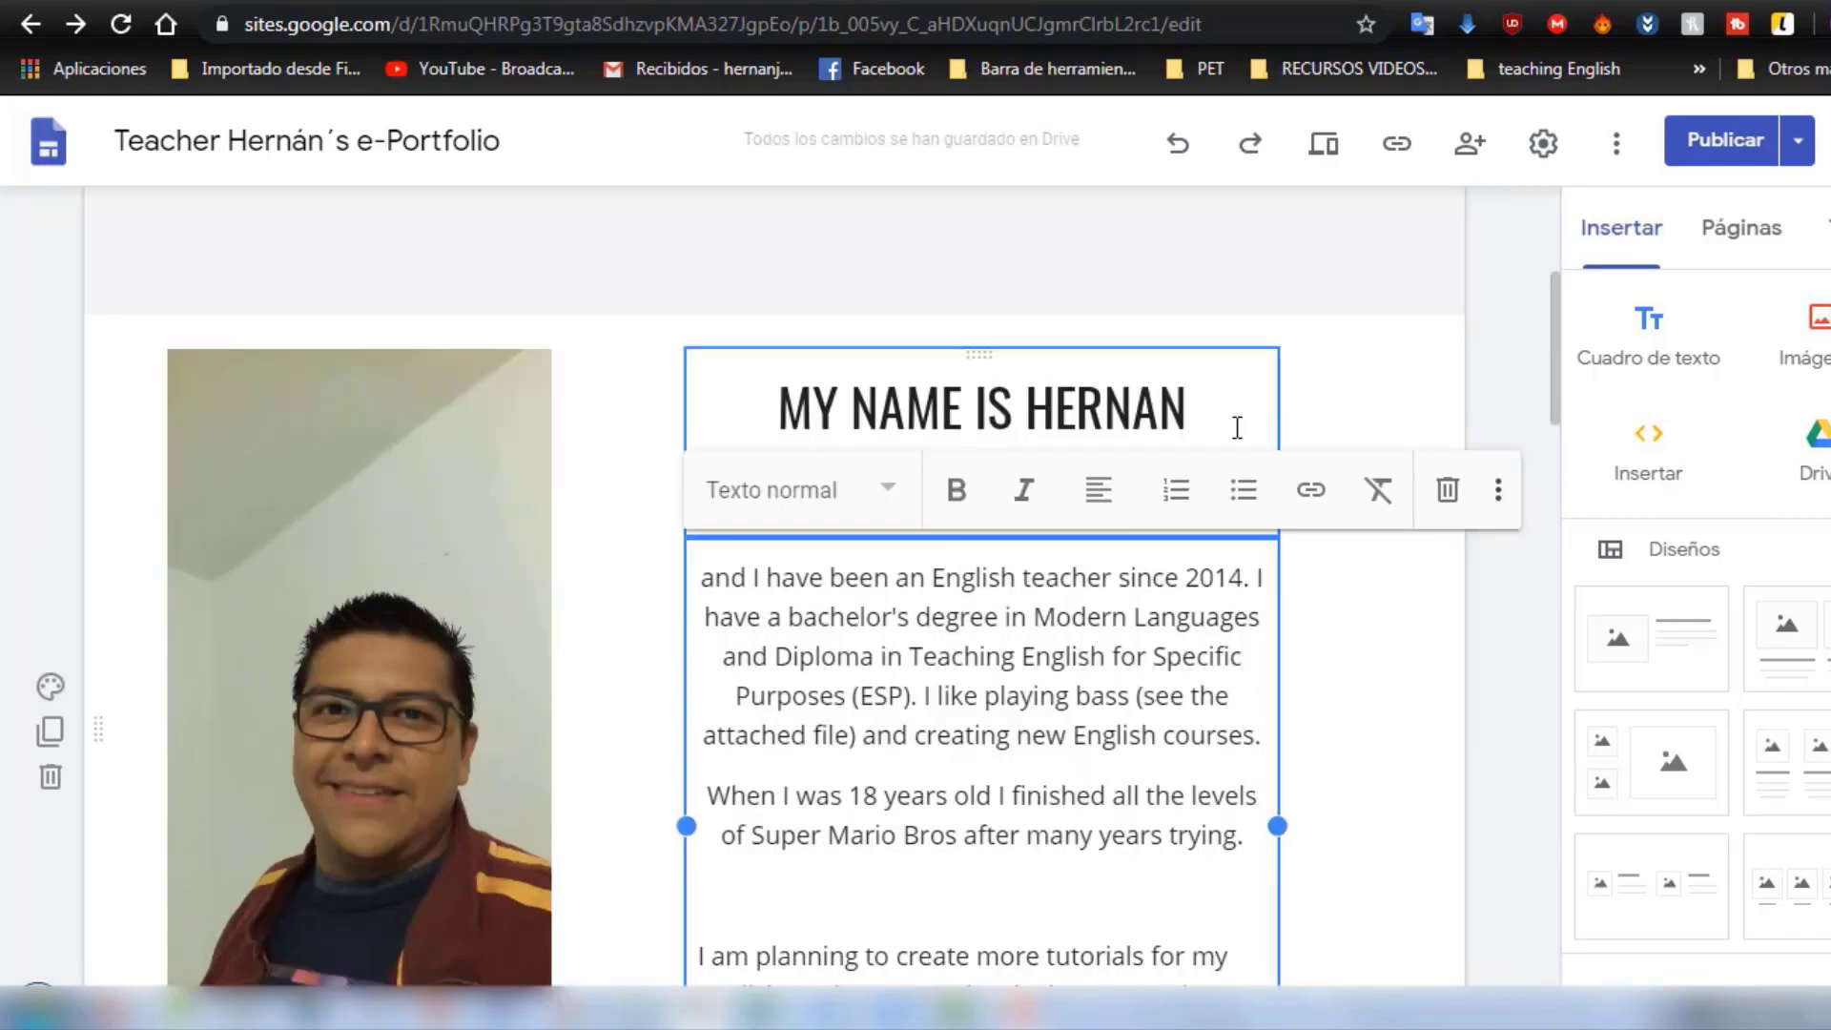
left_click_drag(1341, 438, 1407, 439)
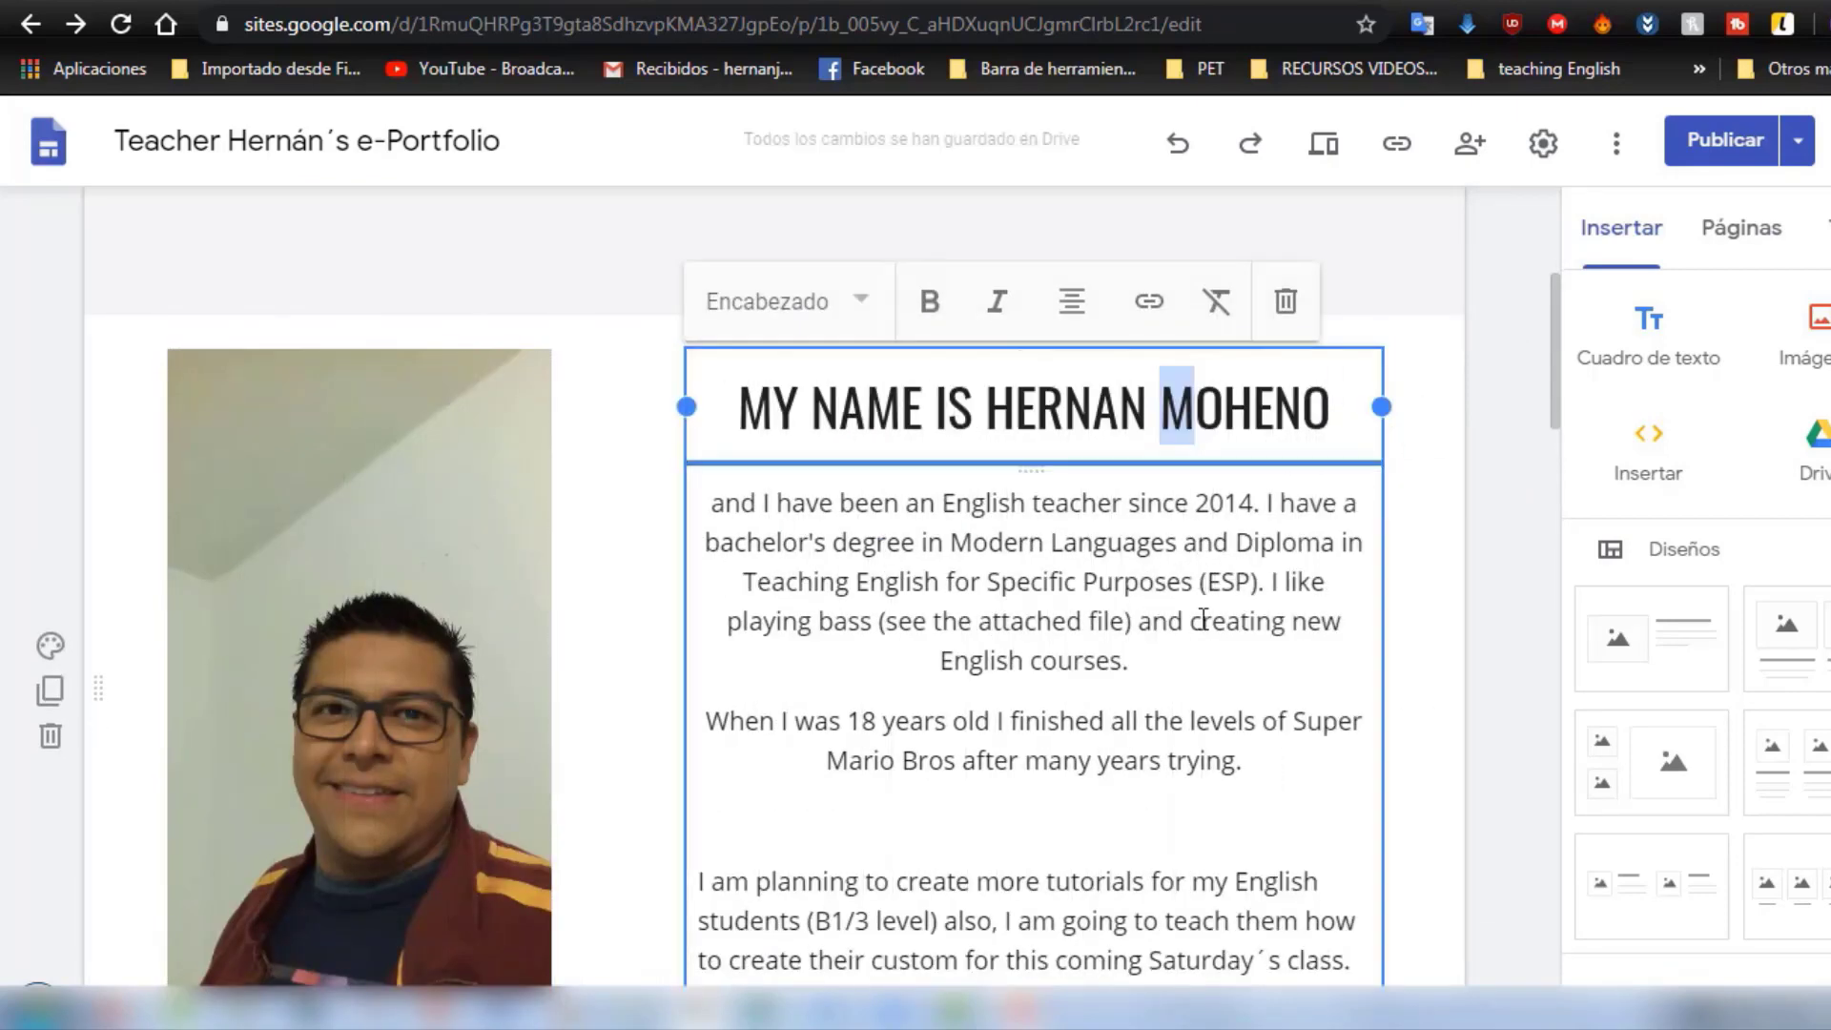
left_click(1423, 620)
- Fill the media placeholder below the introduction with the bass guitar photo, keep the default crop, and check the photo's further options
scroll(525, 605, "down", 7)
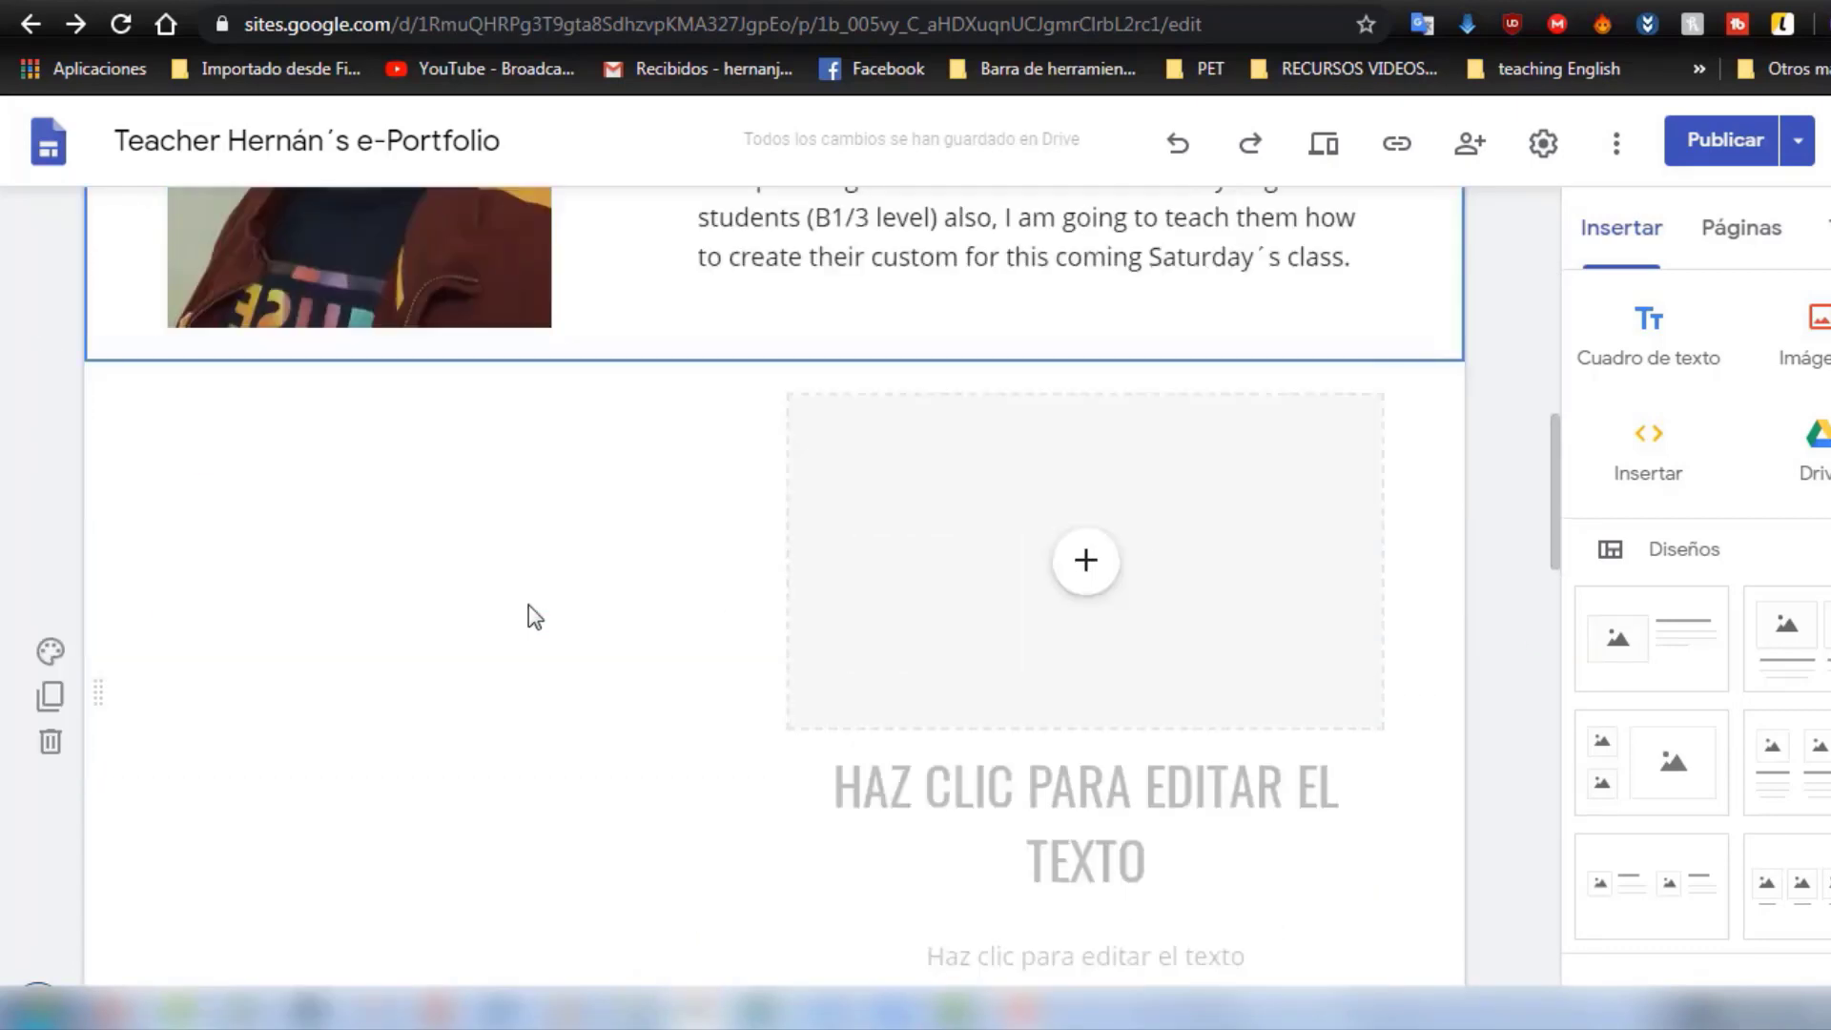
scroll(529, 605, "down", 1)
left_click(1087, 424)
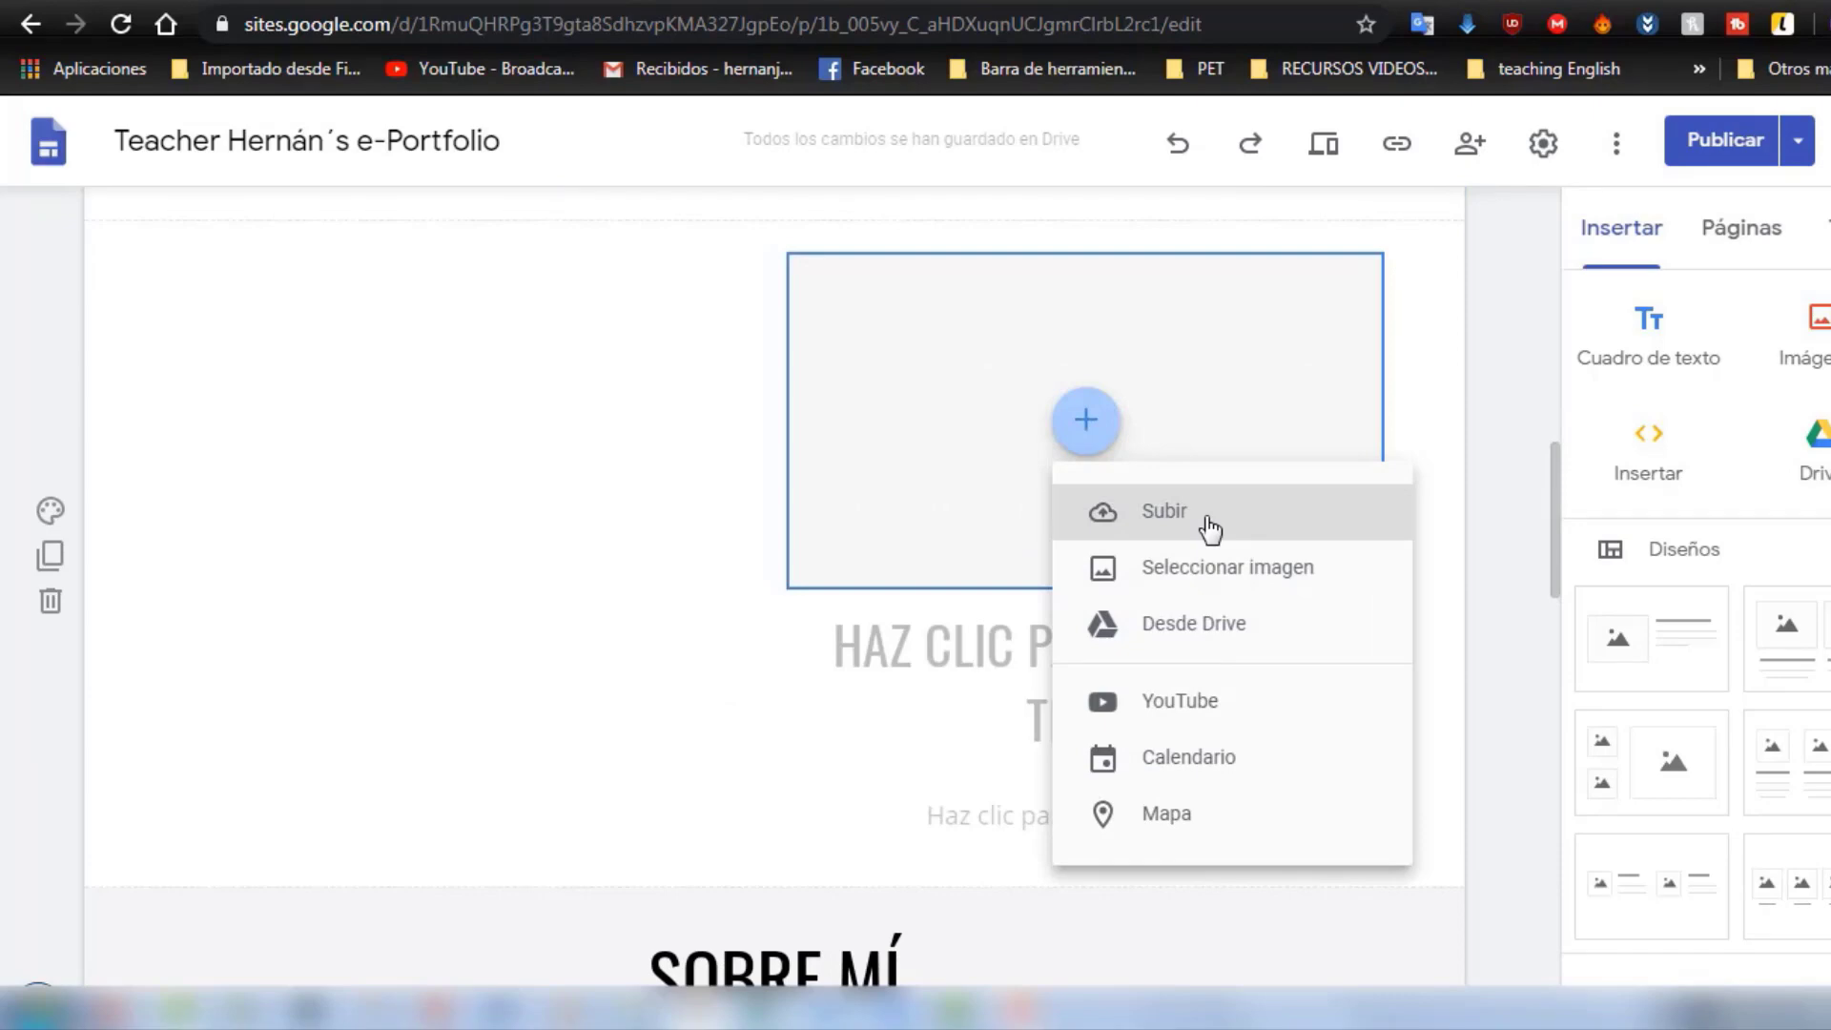
left_click(1245, 570)
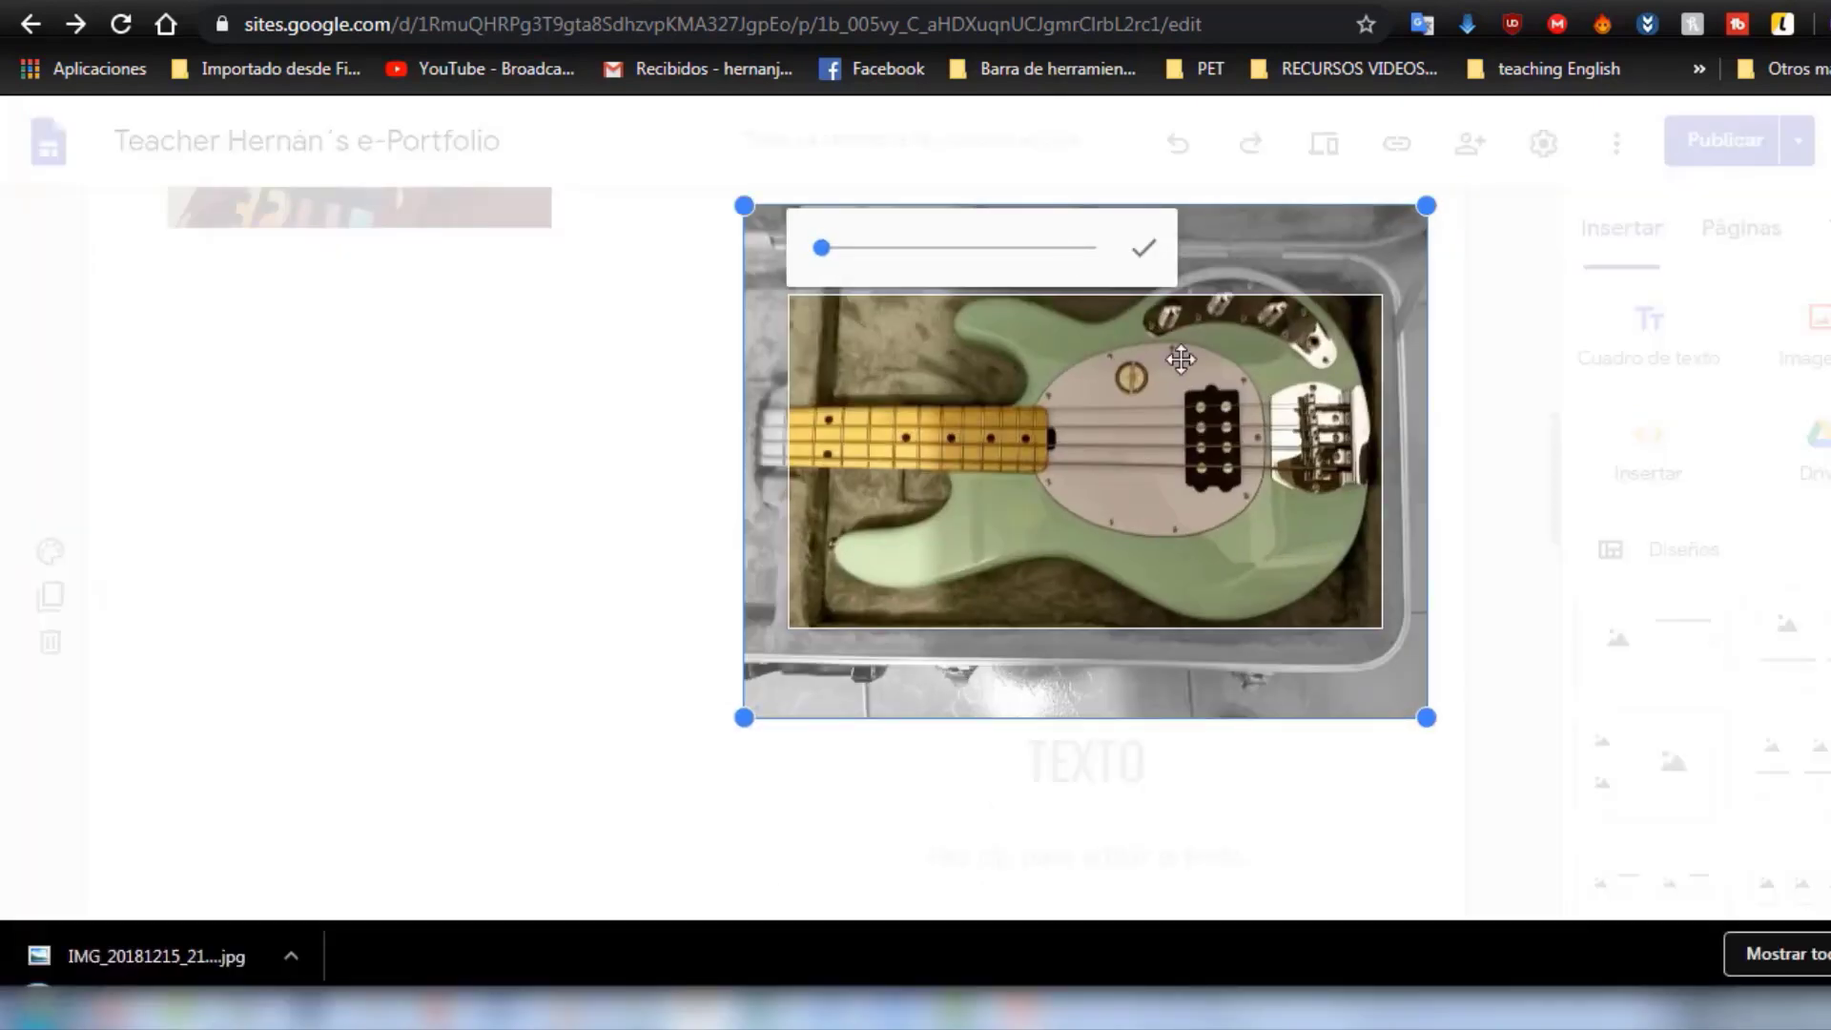
left_click(1144, 250)
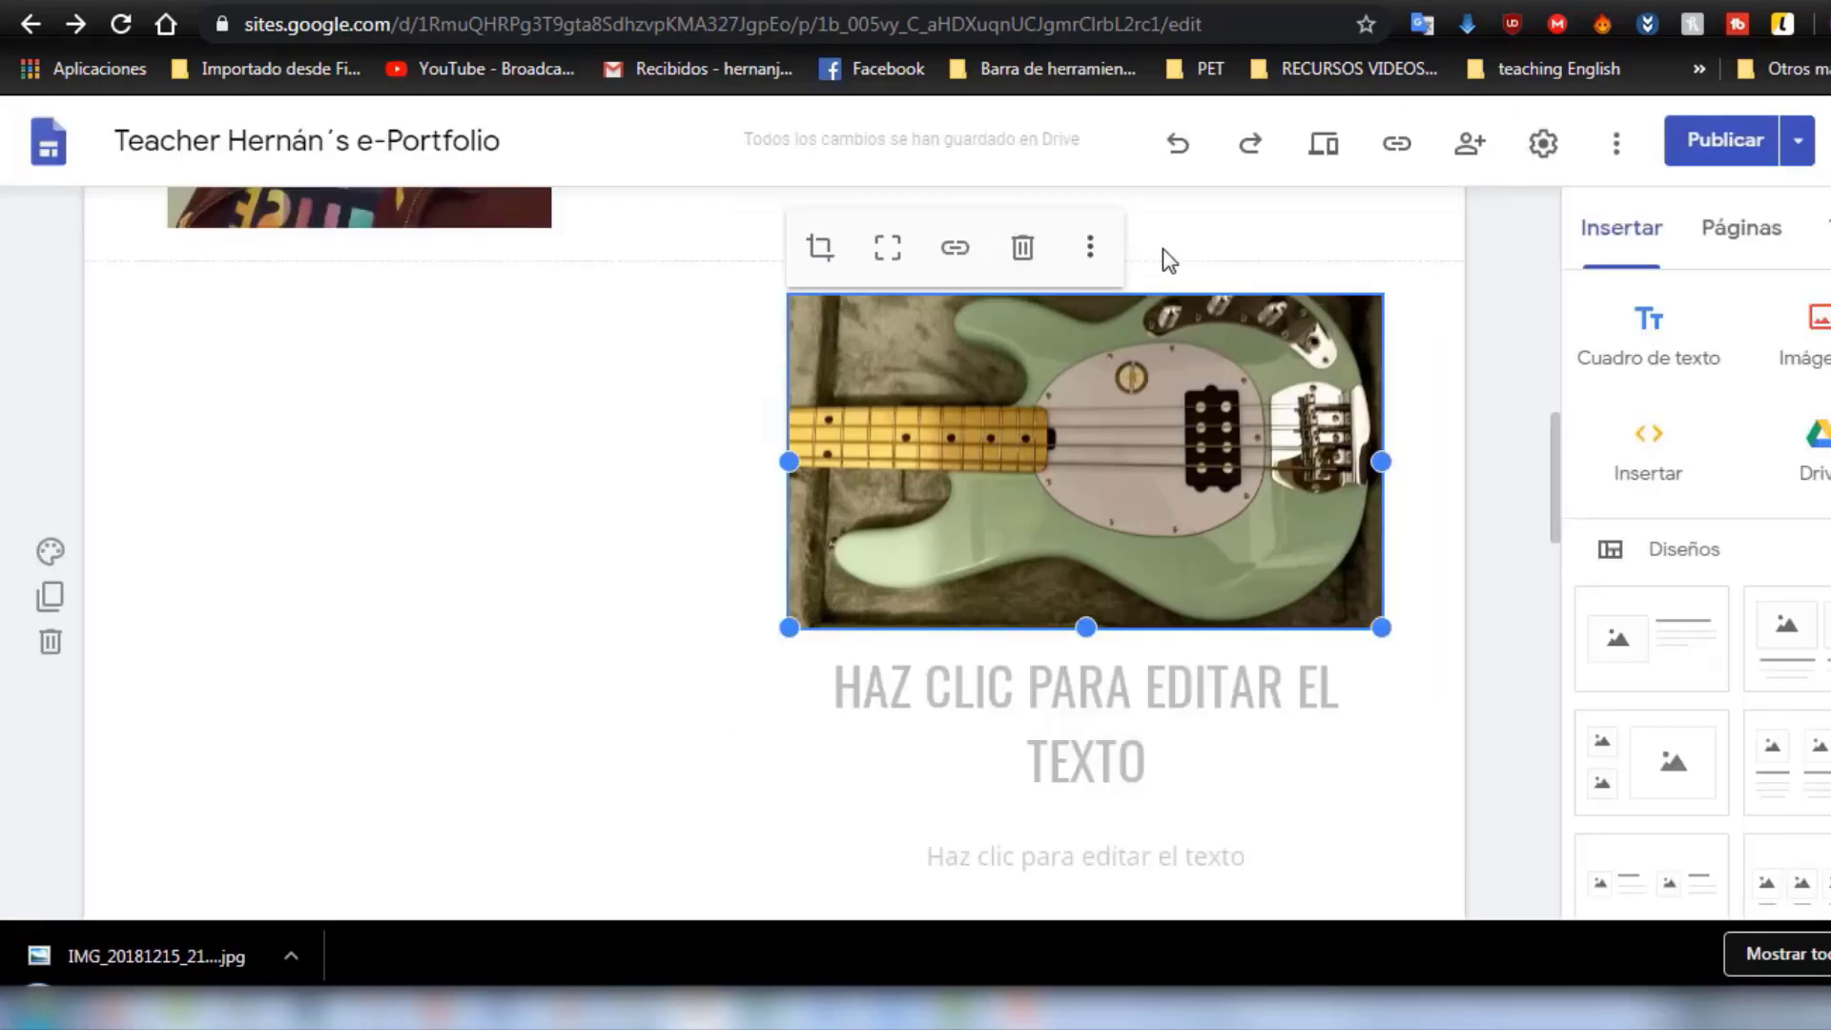
left_click(1091, 248)
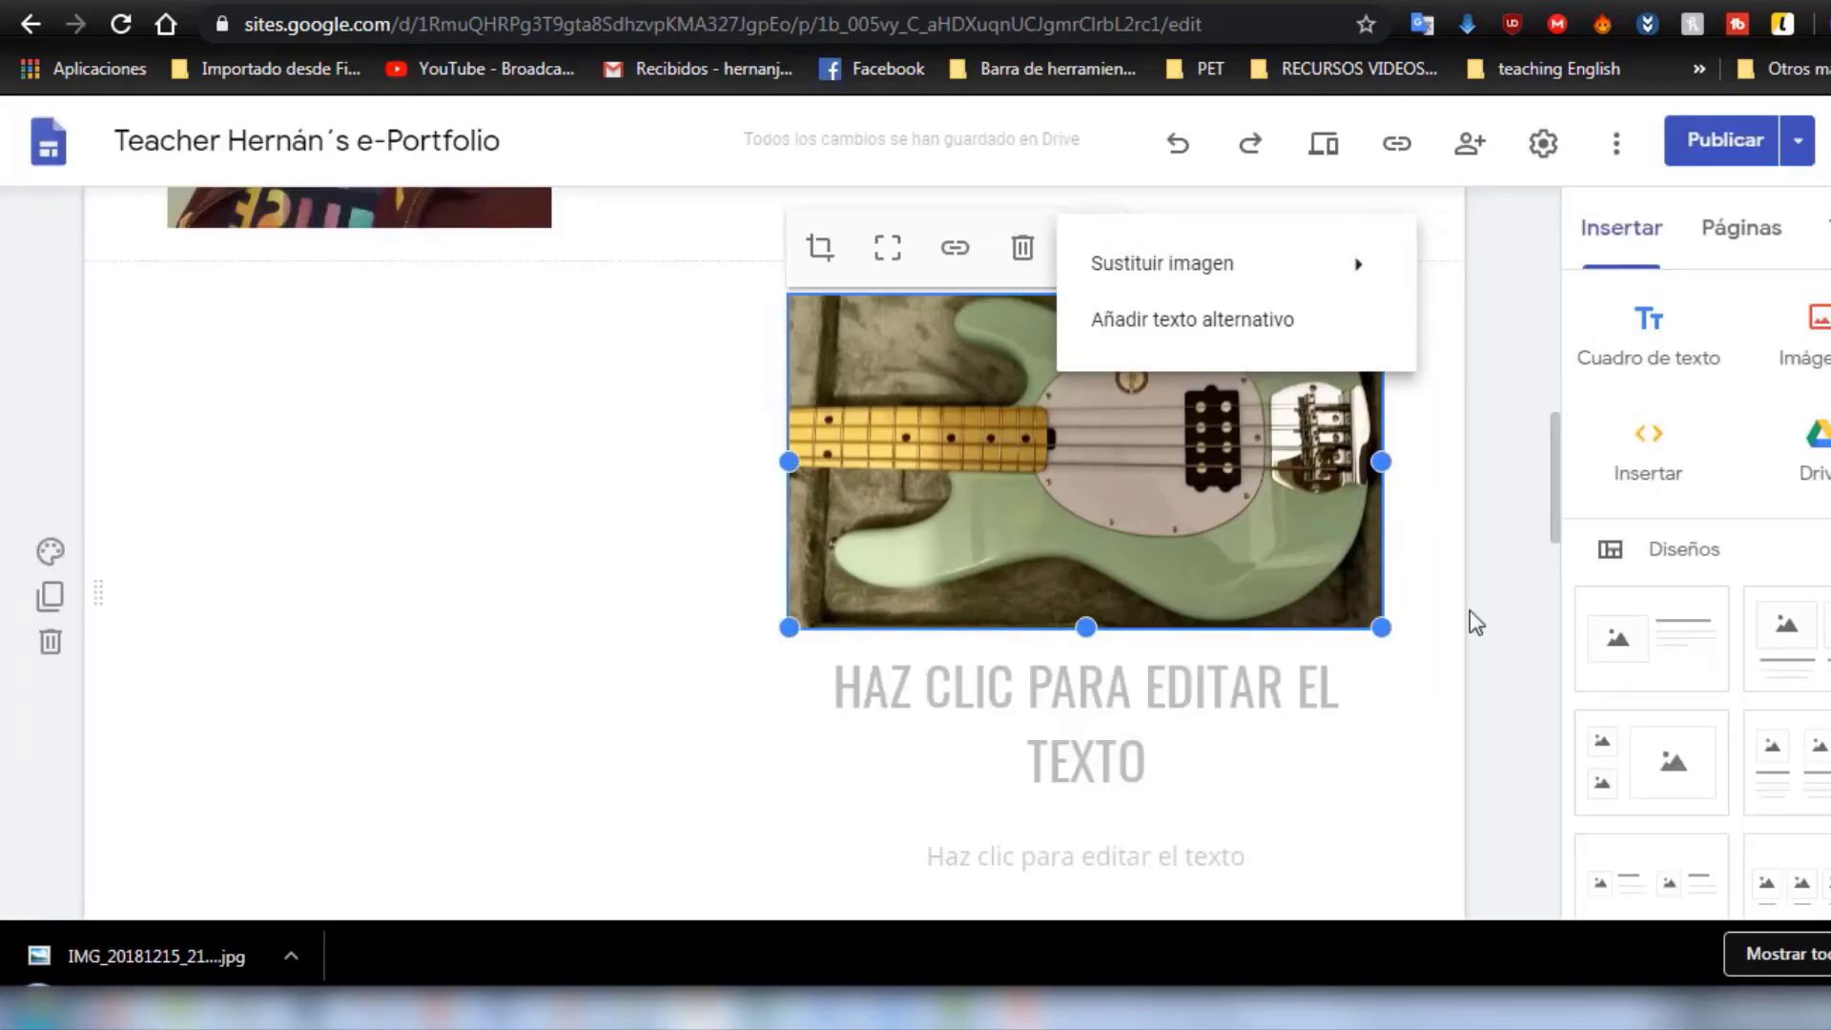
left_click(1414, 568)
left_click(1414, 569)
- Move the bass photo block, with its heading and text, beside the introduction as a narrow third column
scroll(1414, 568, "up", 9)
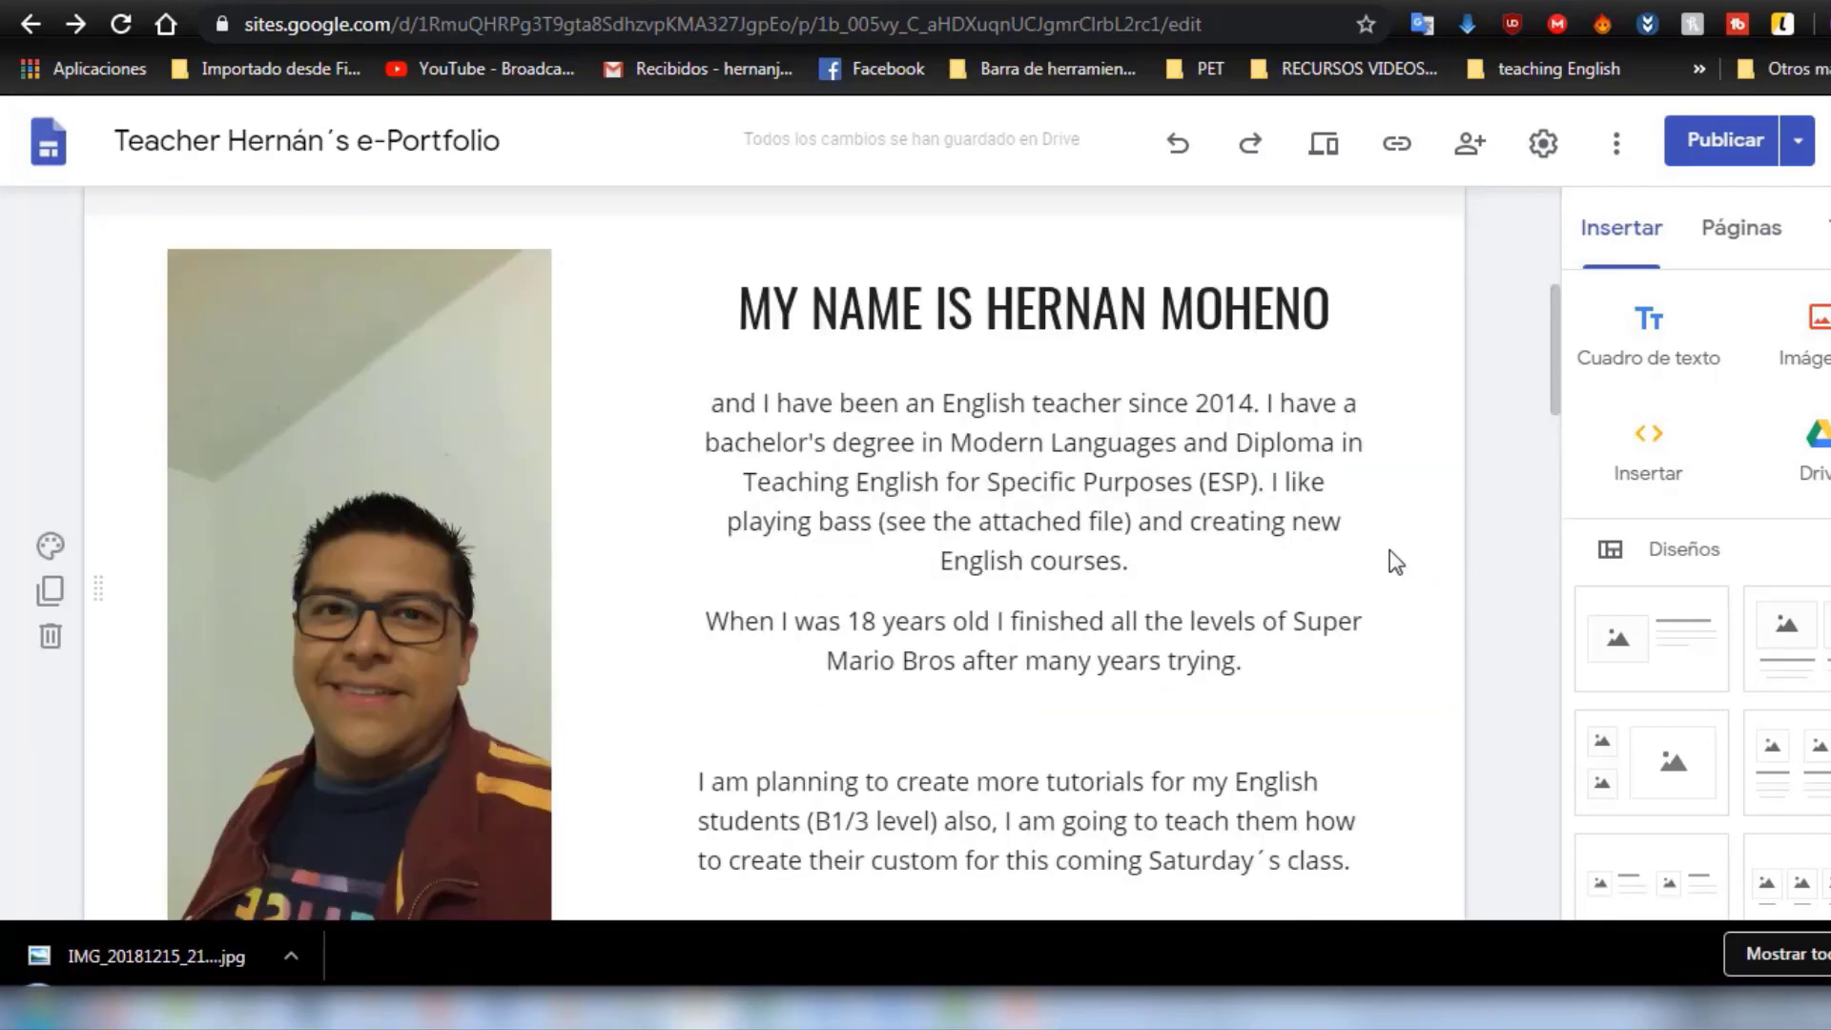
scroll(1395, 563, "down", 5)
left_click_drag(1282, 548, 1389, 401)
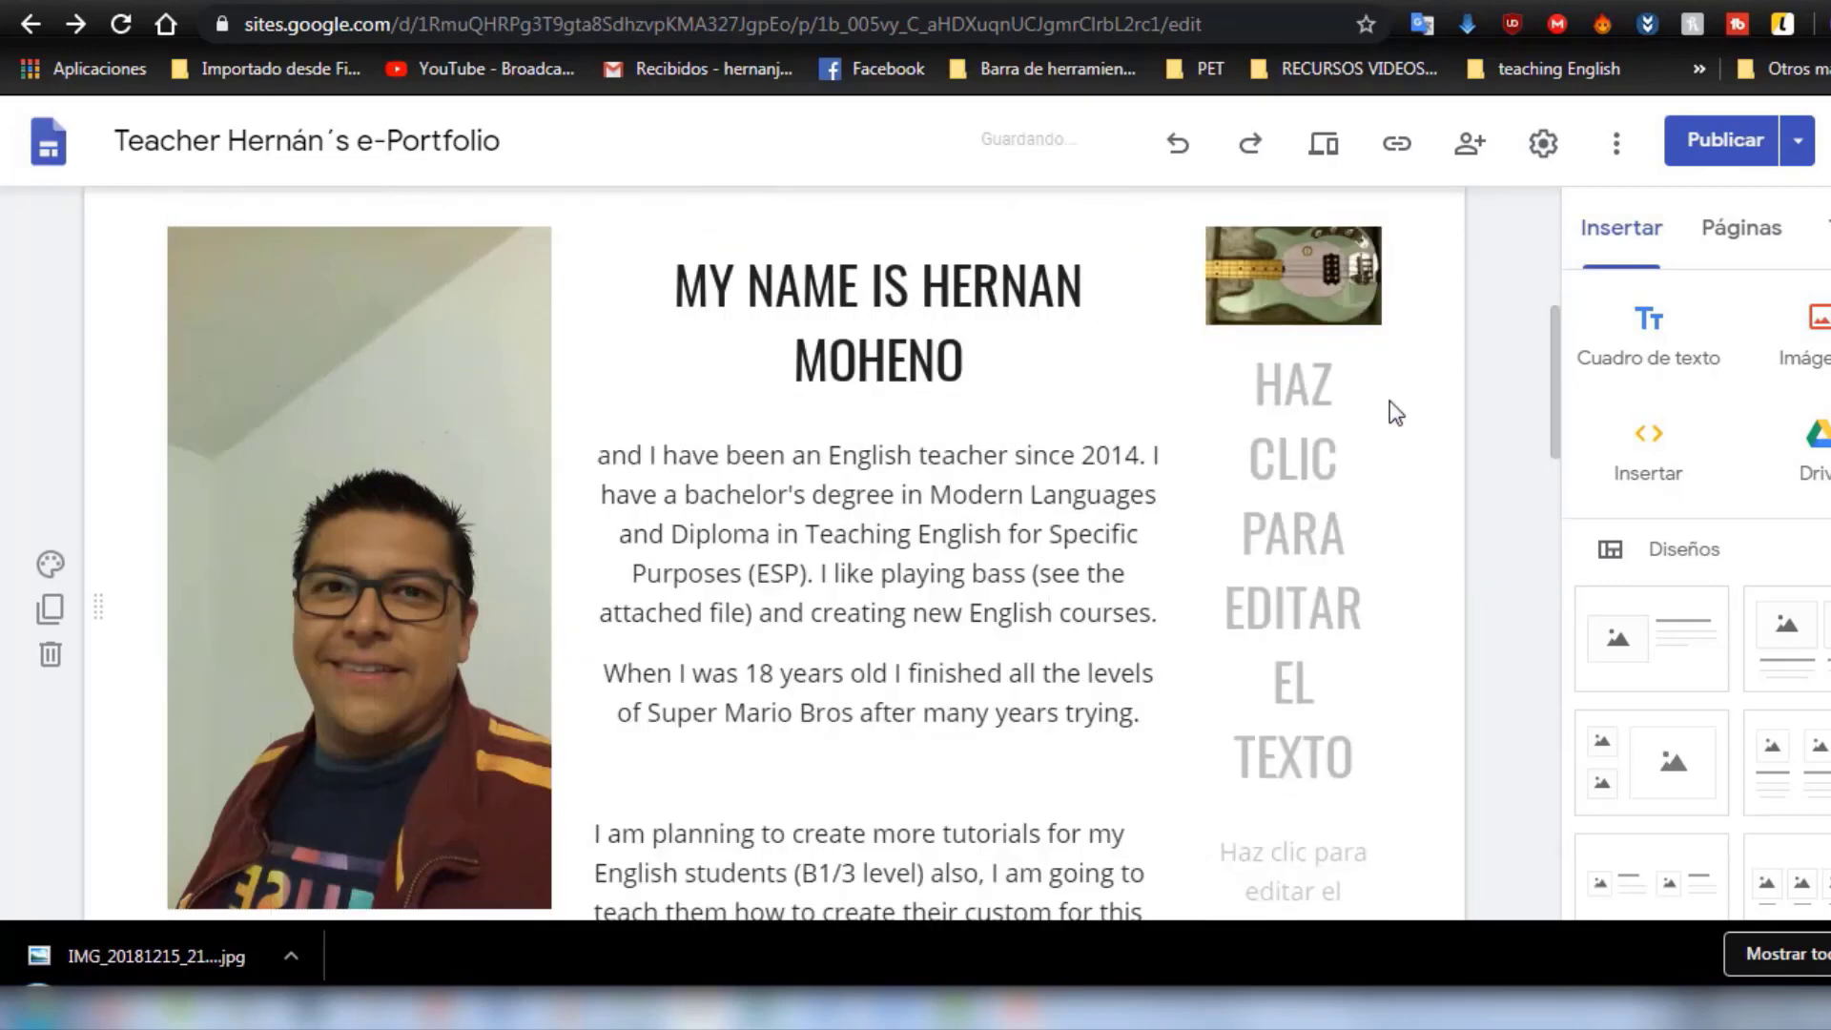
- Fill in the heading under the bass photo with "THIS IS MY BASS!"
left_click(1373, 448)
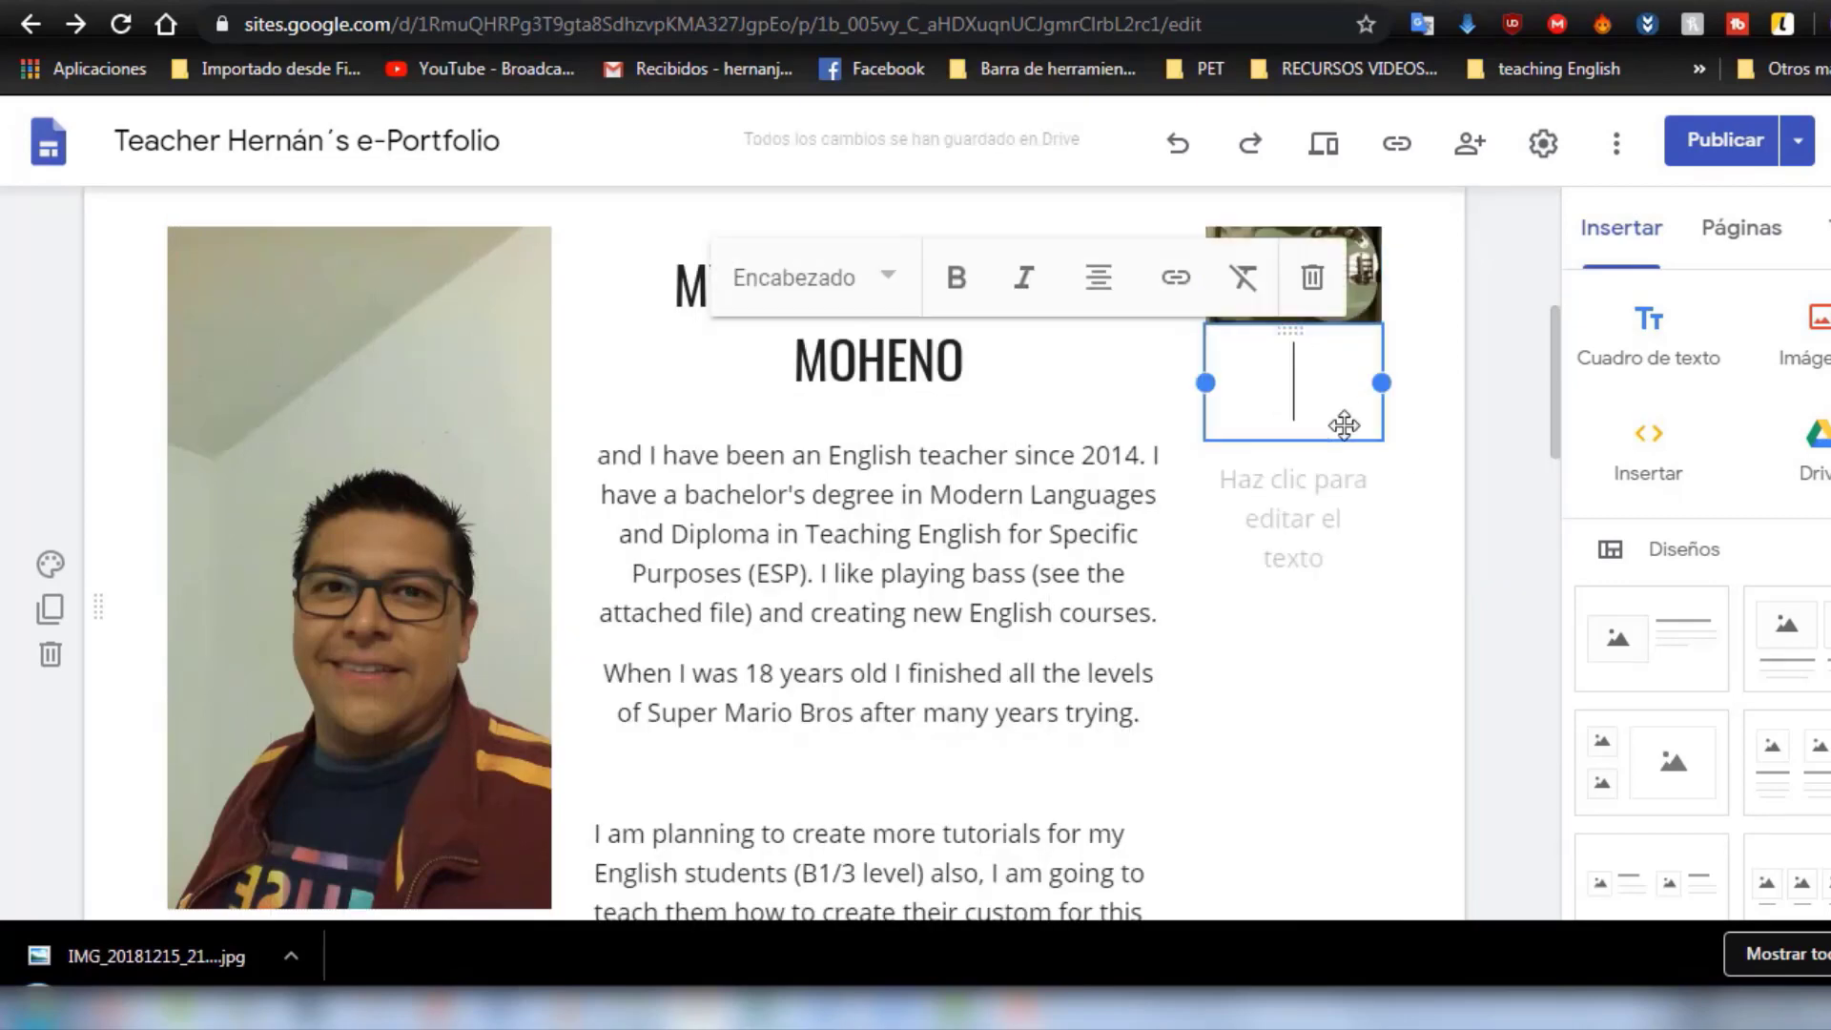
type("T")
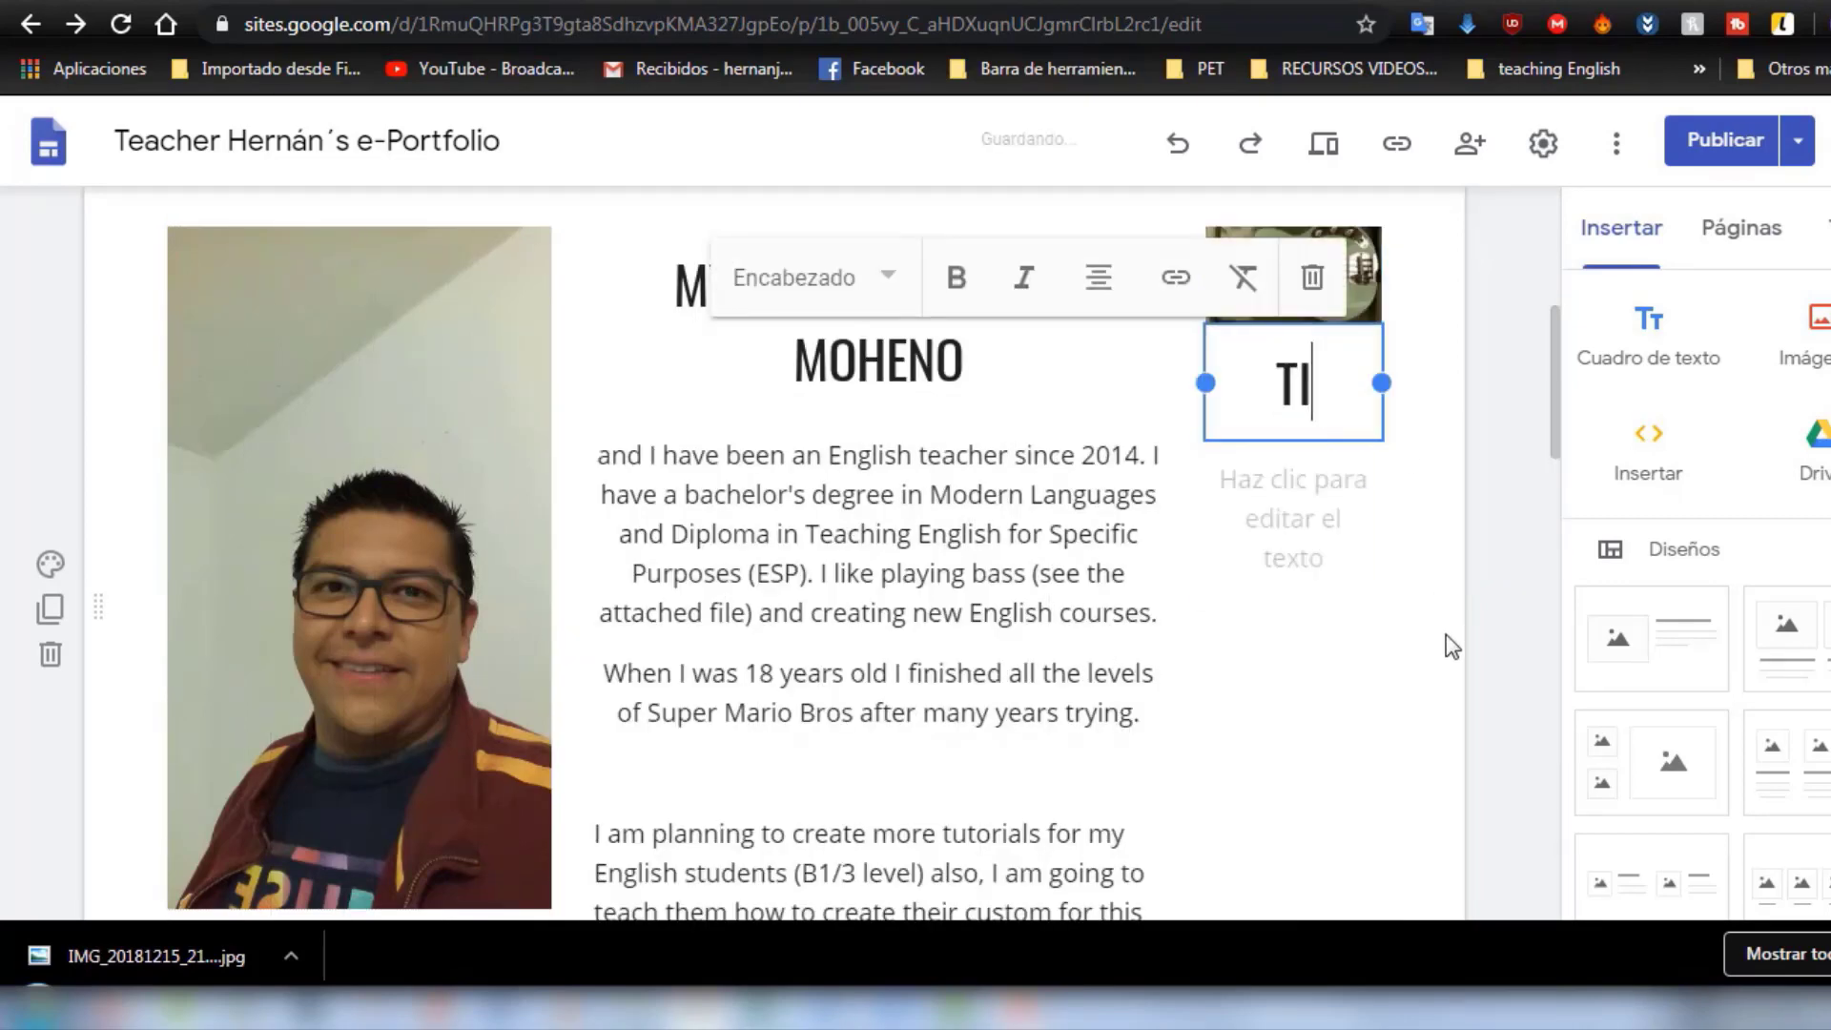
type("HIS IS M")
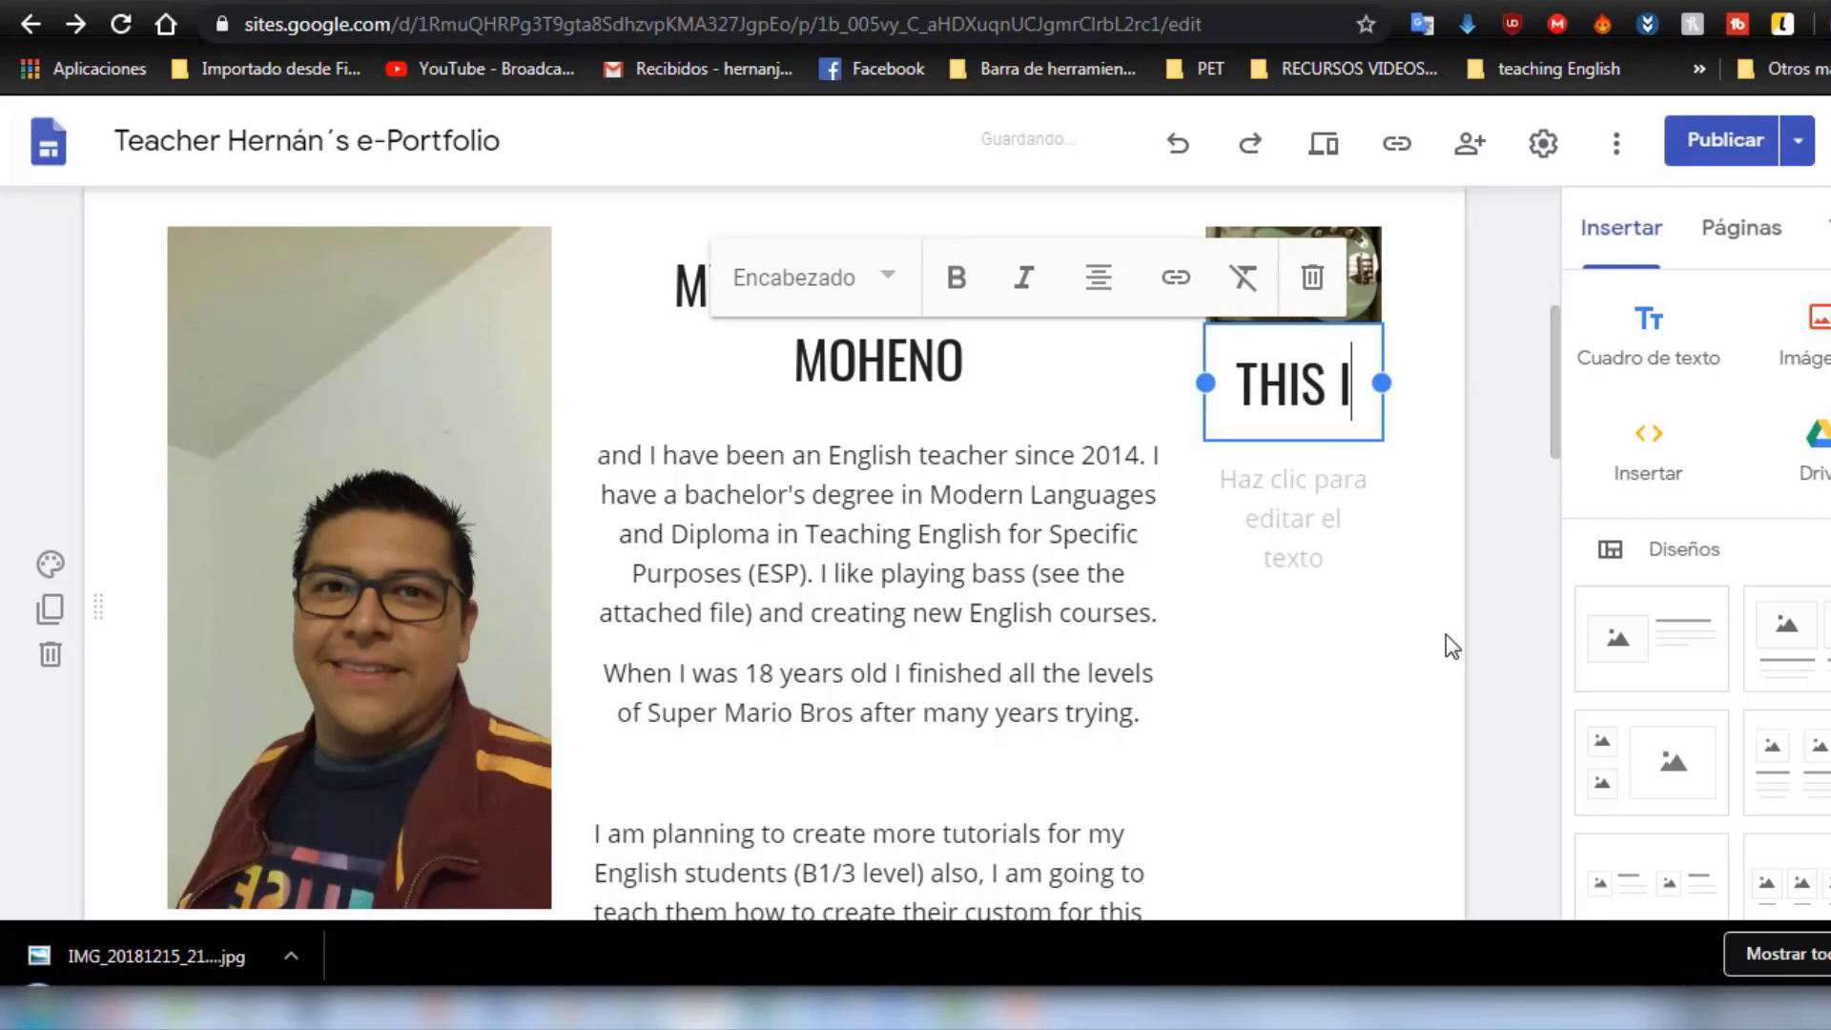
type("Y")
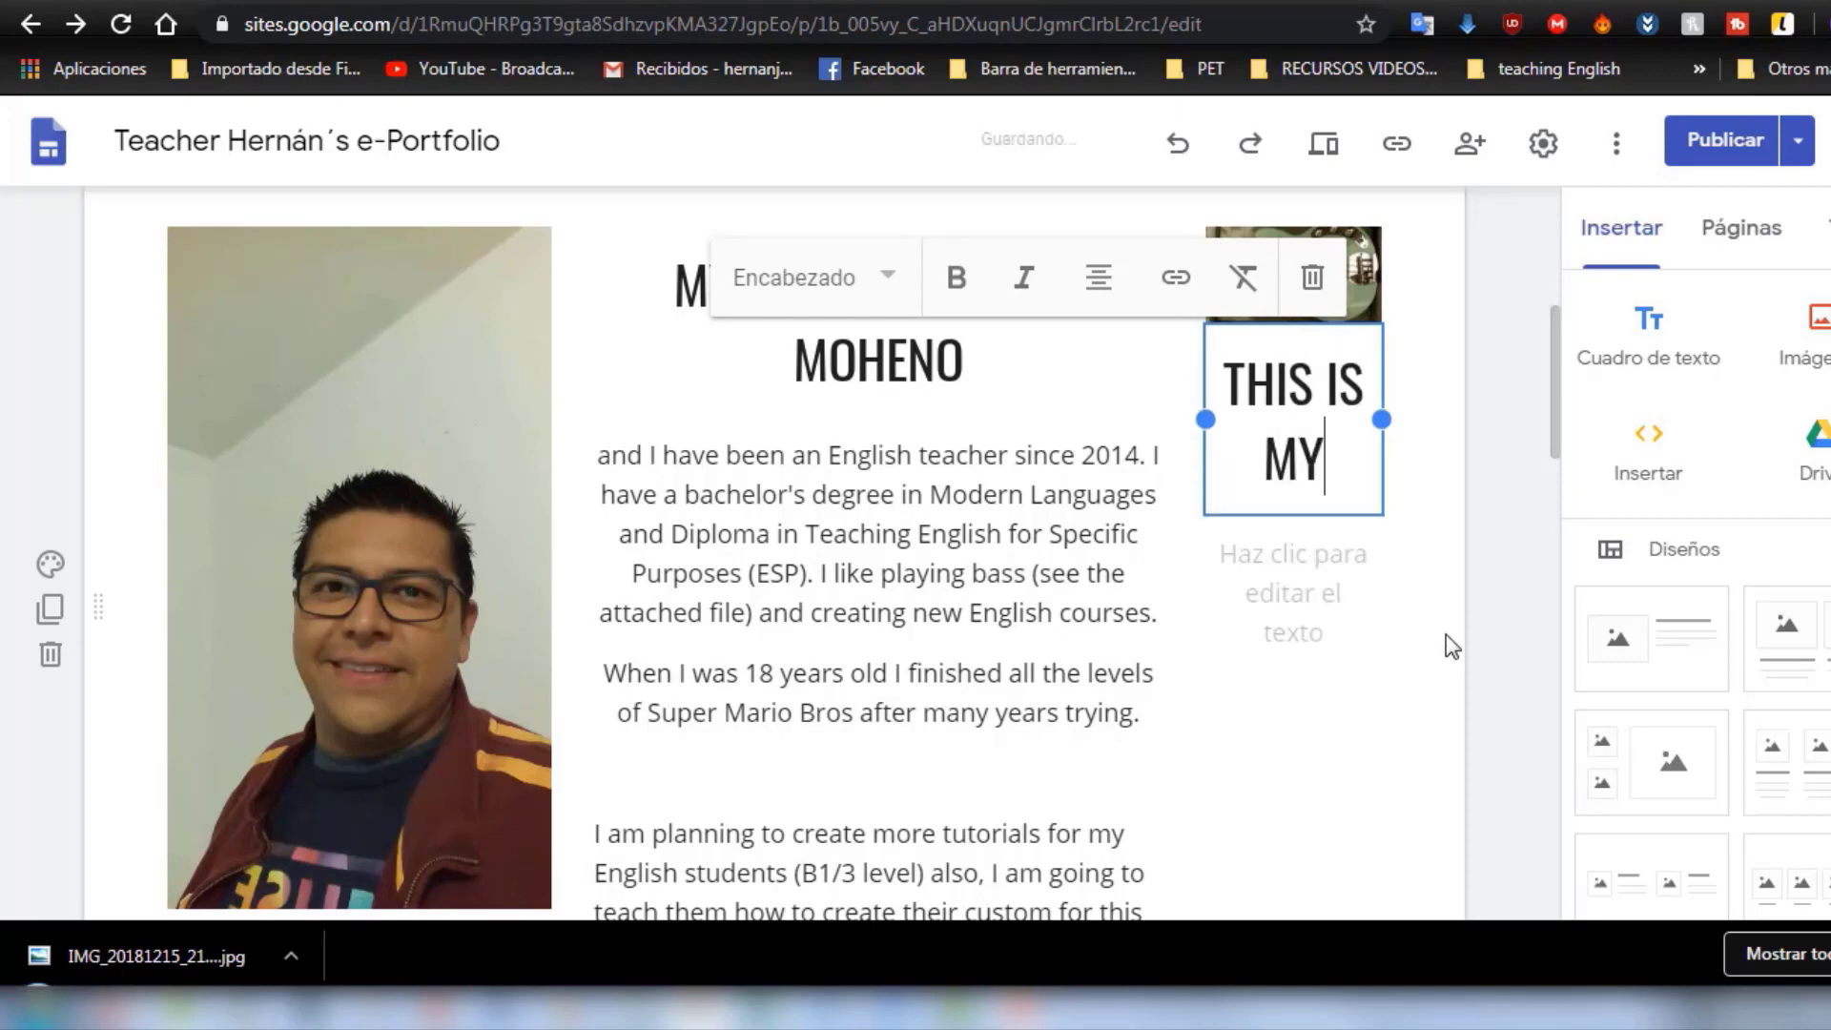
type(" BASS")
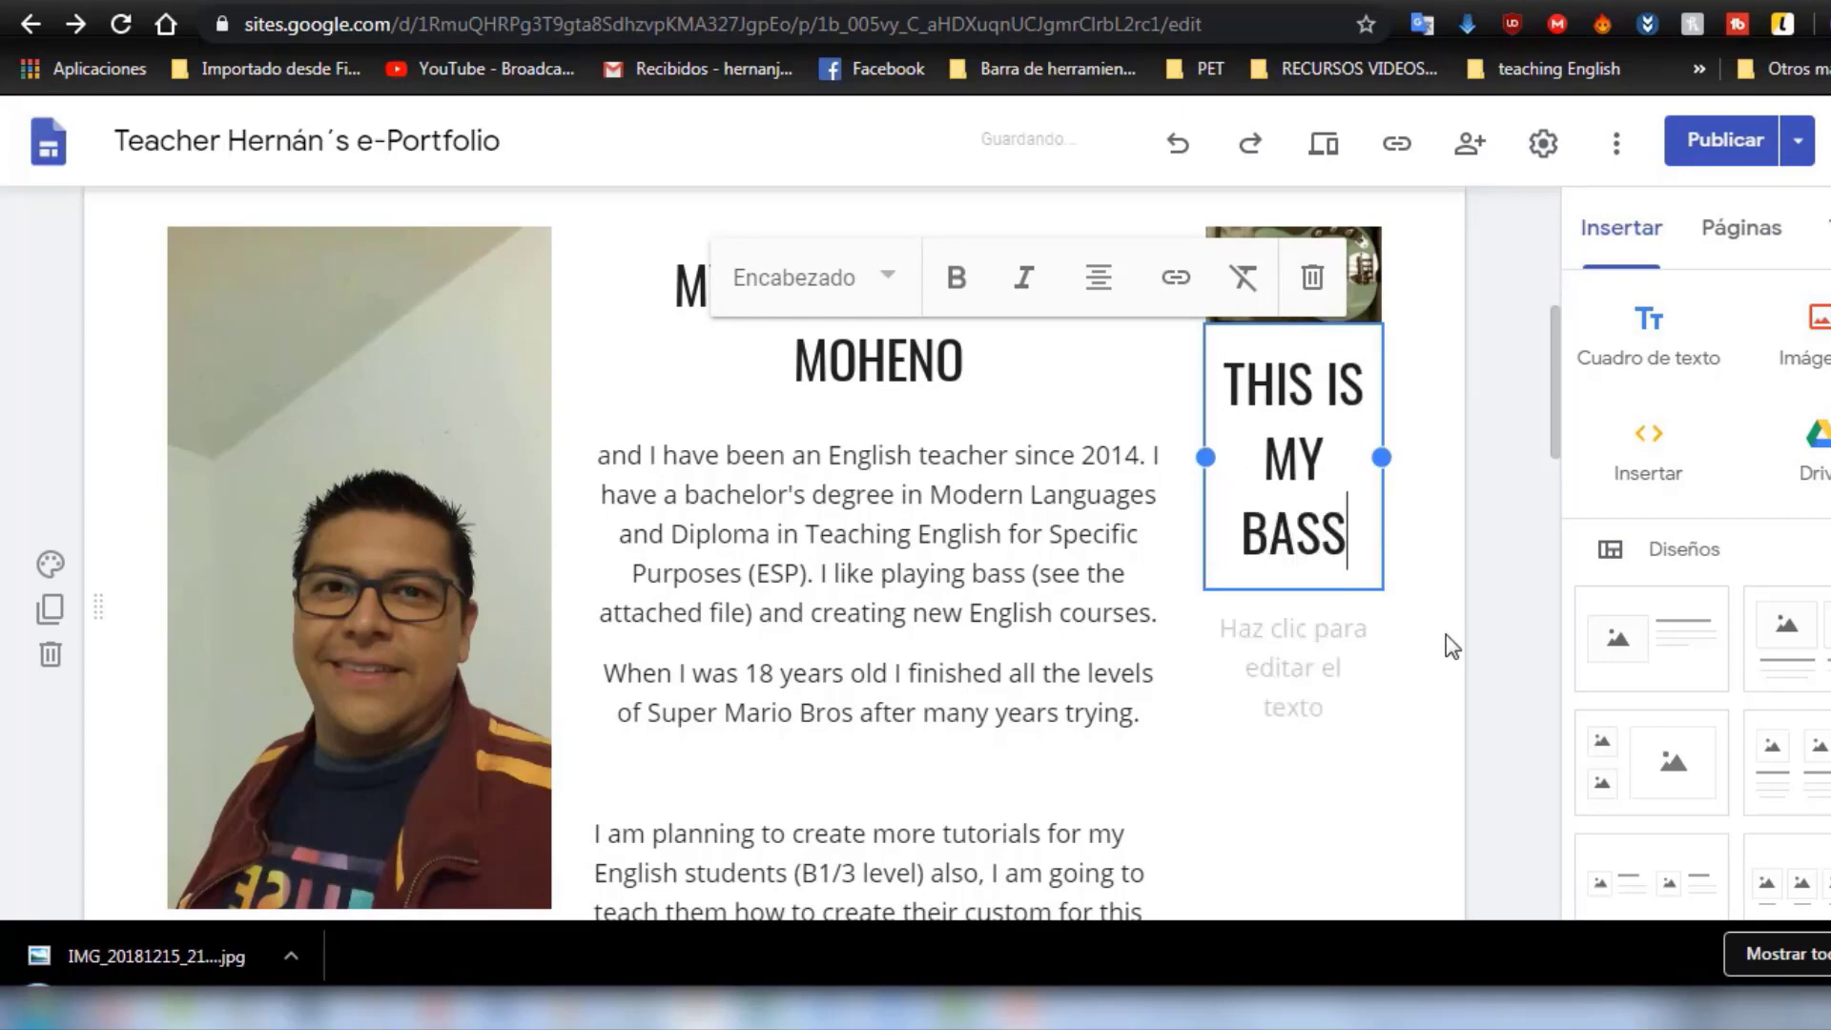
type("!")
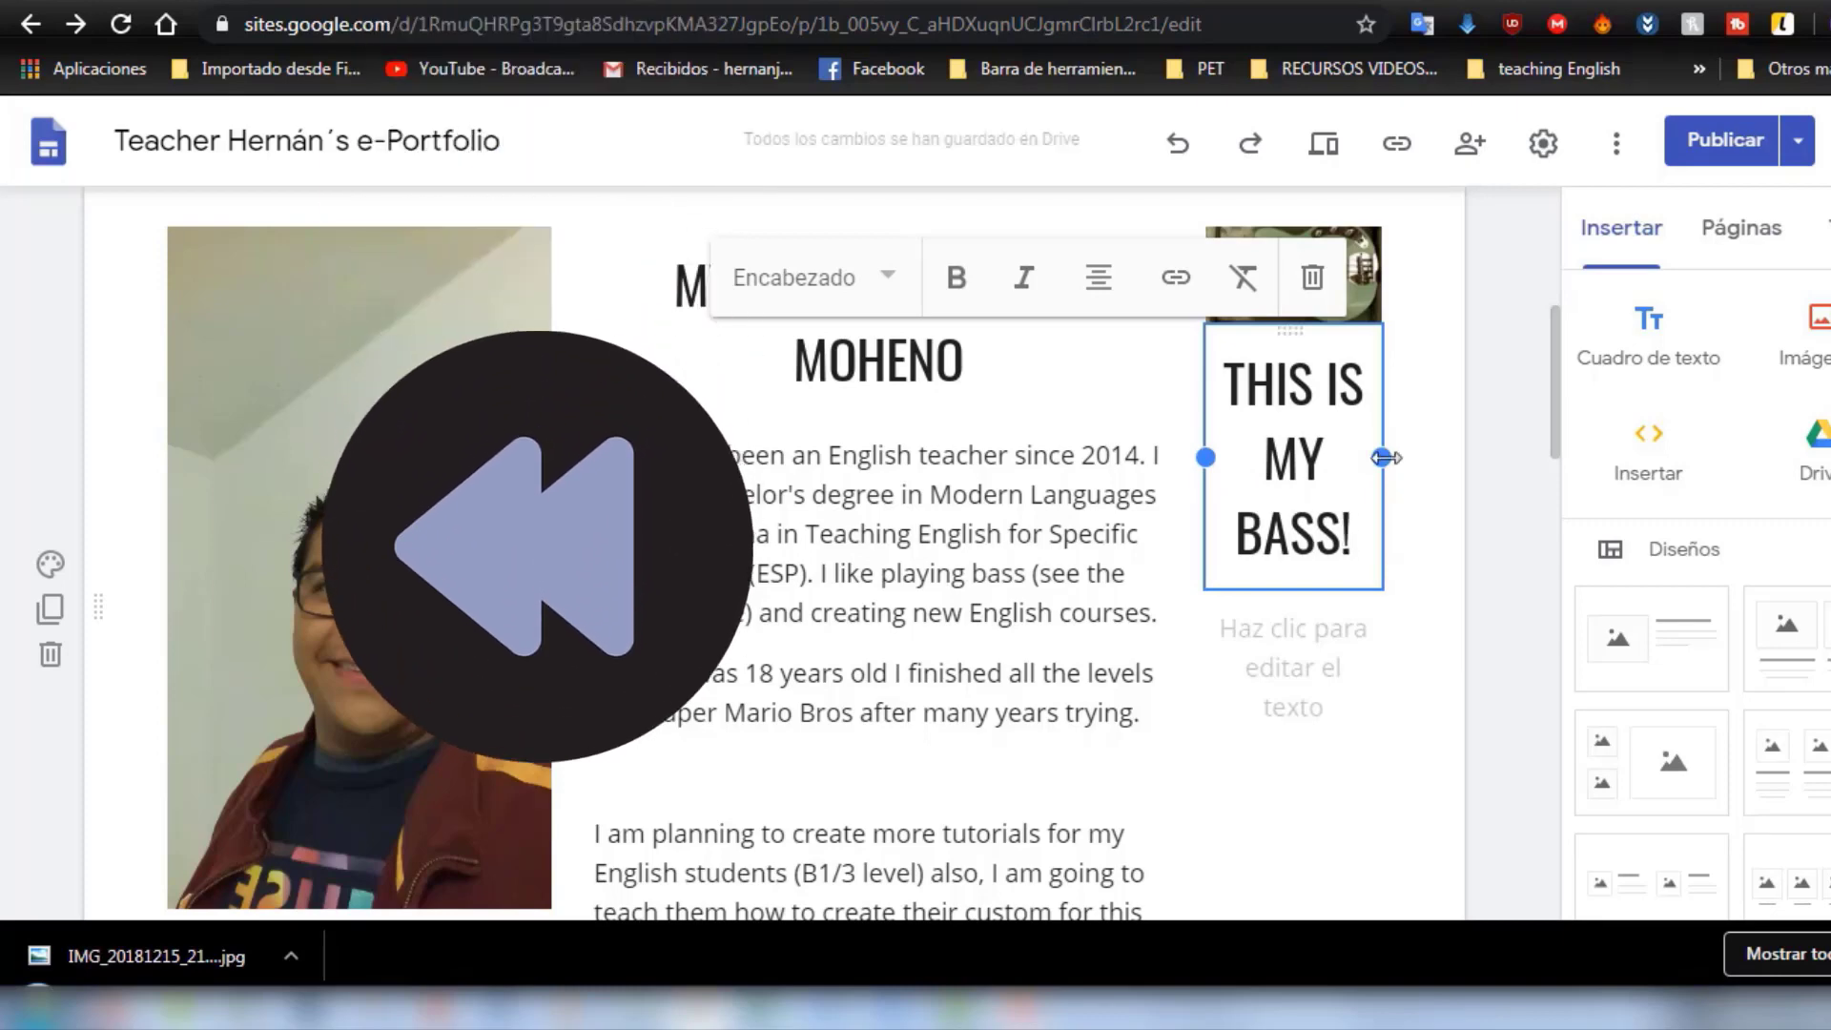
left_click(1393, 444)
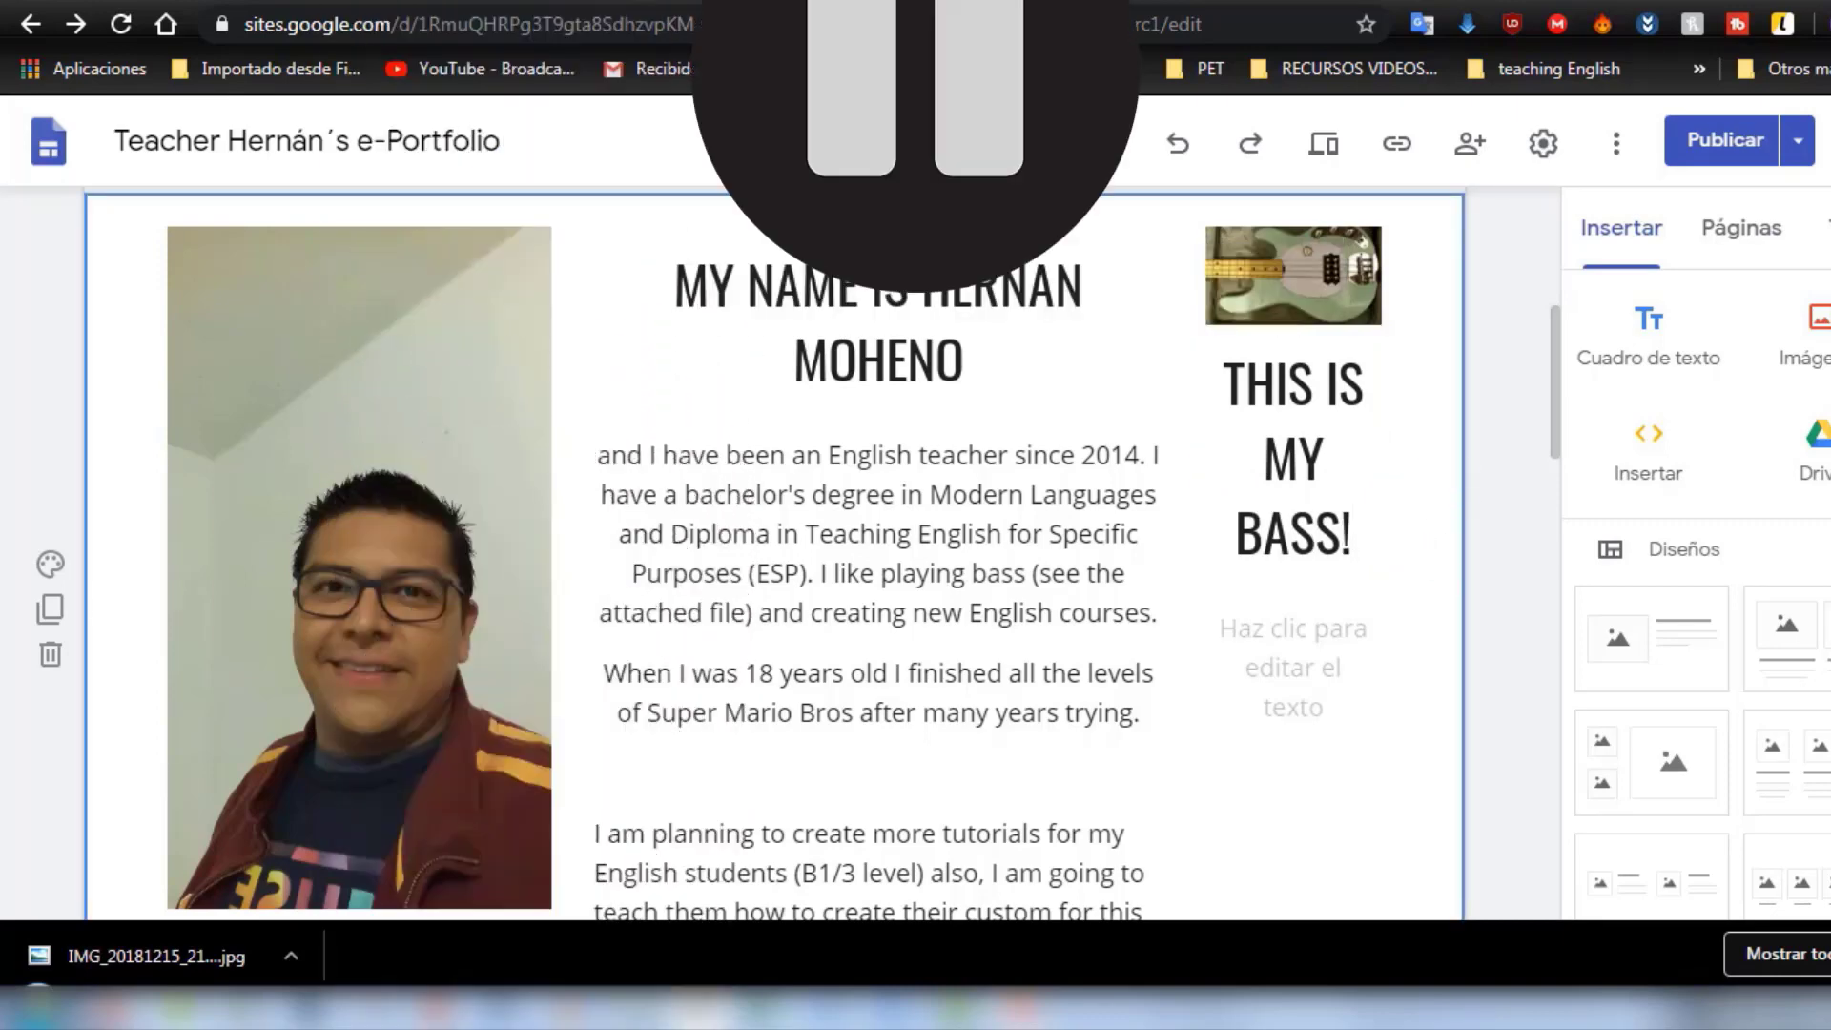
- Select the placeholder sentences under the SOBRE MÍ title on the Inicio page
scroll(1211, 401, "down", 10)
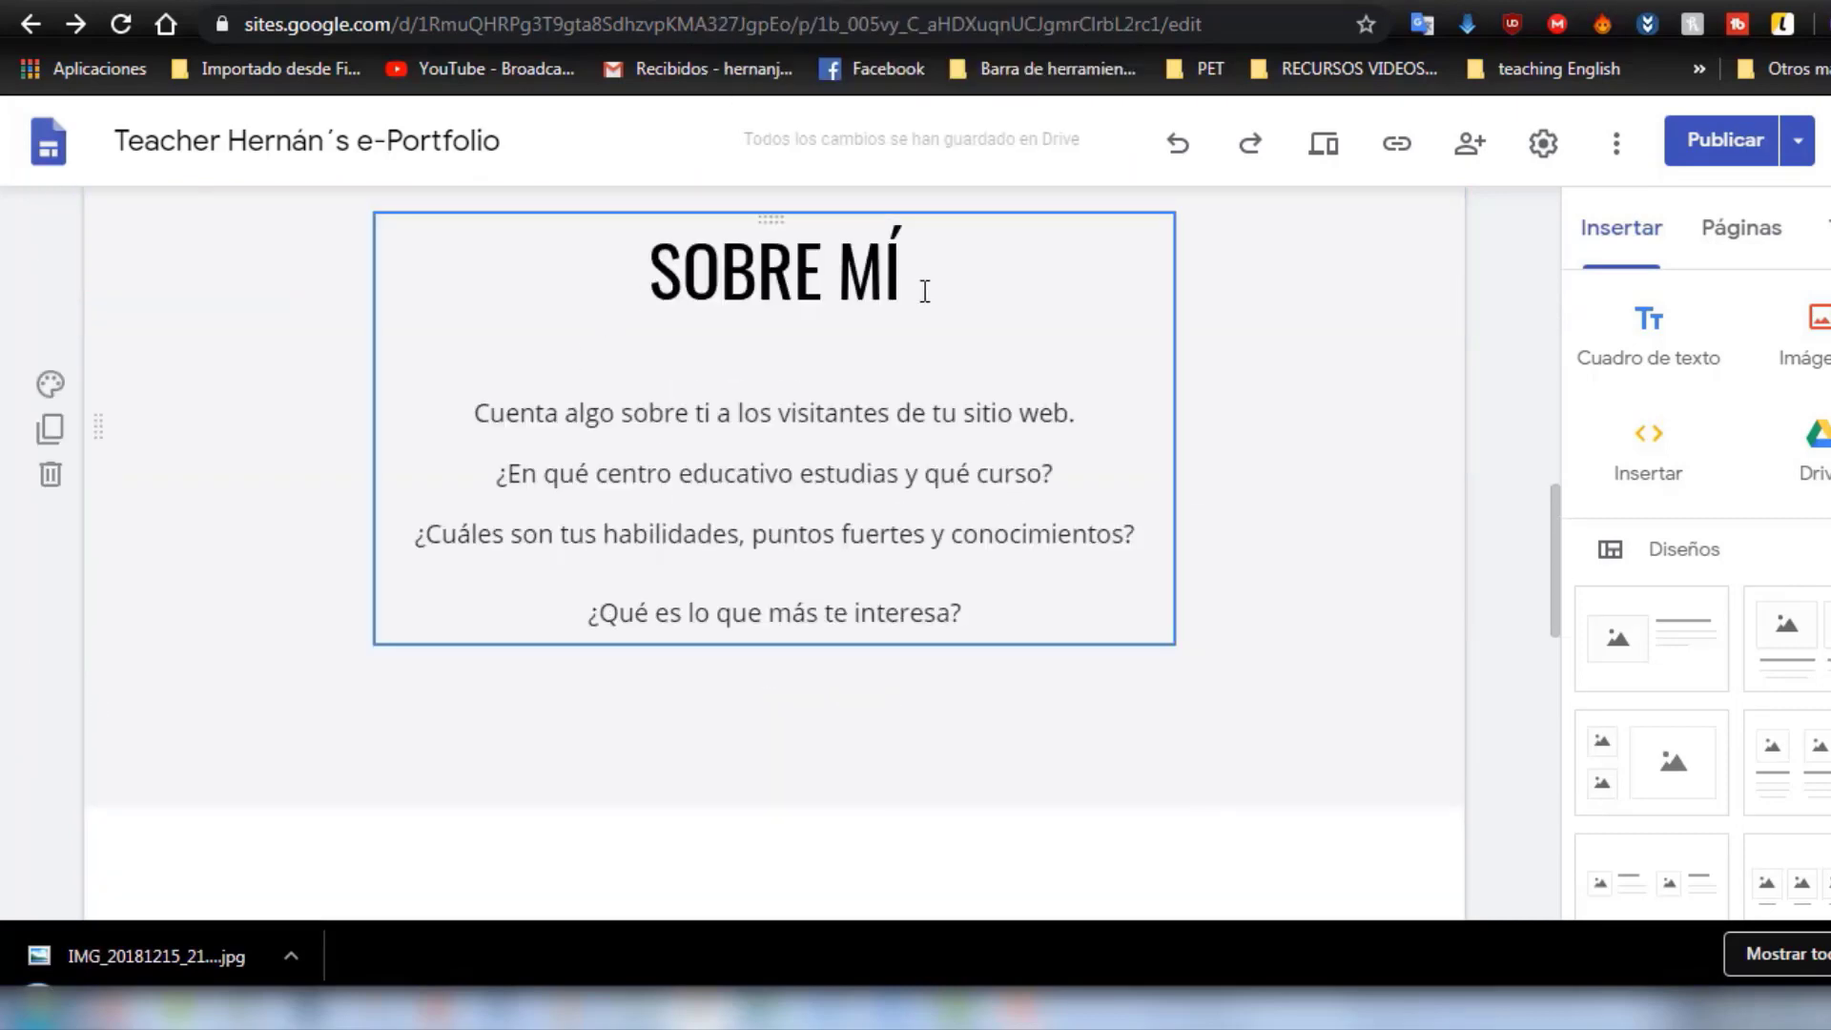
left_click(929, 288)
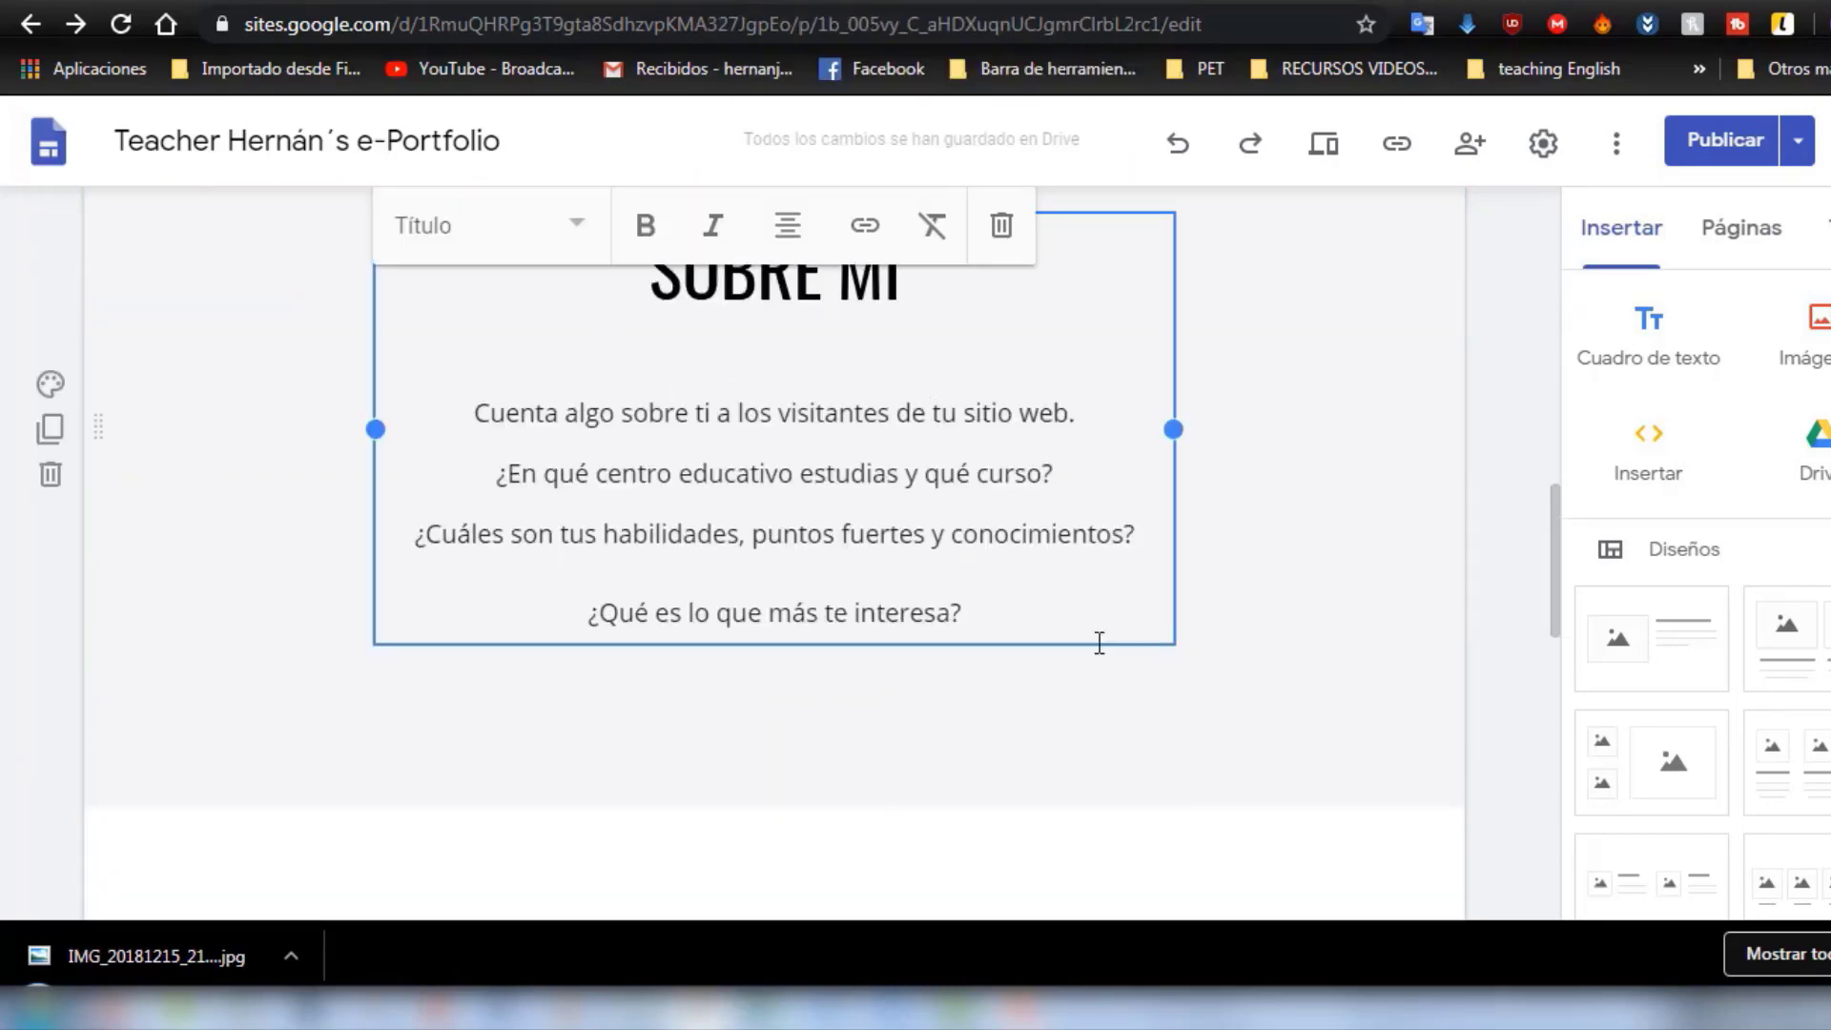
left_click_drag(961, 613, 473, 412)
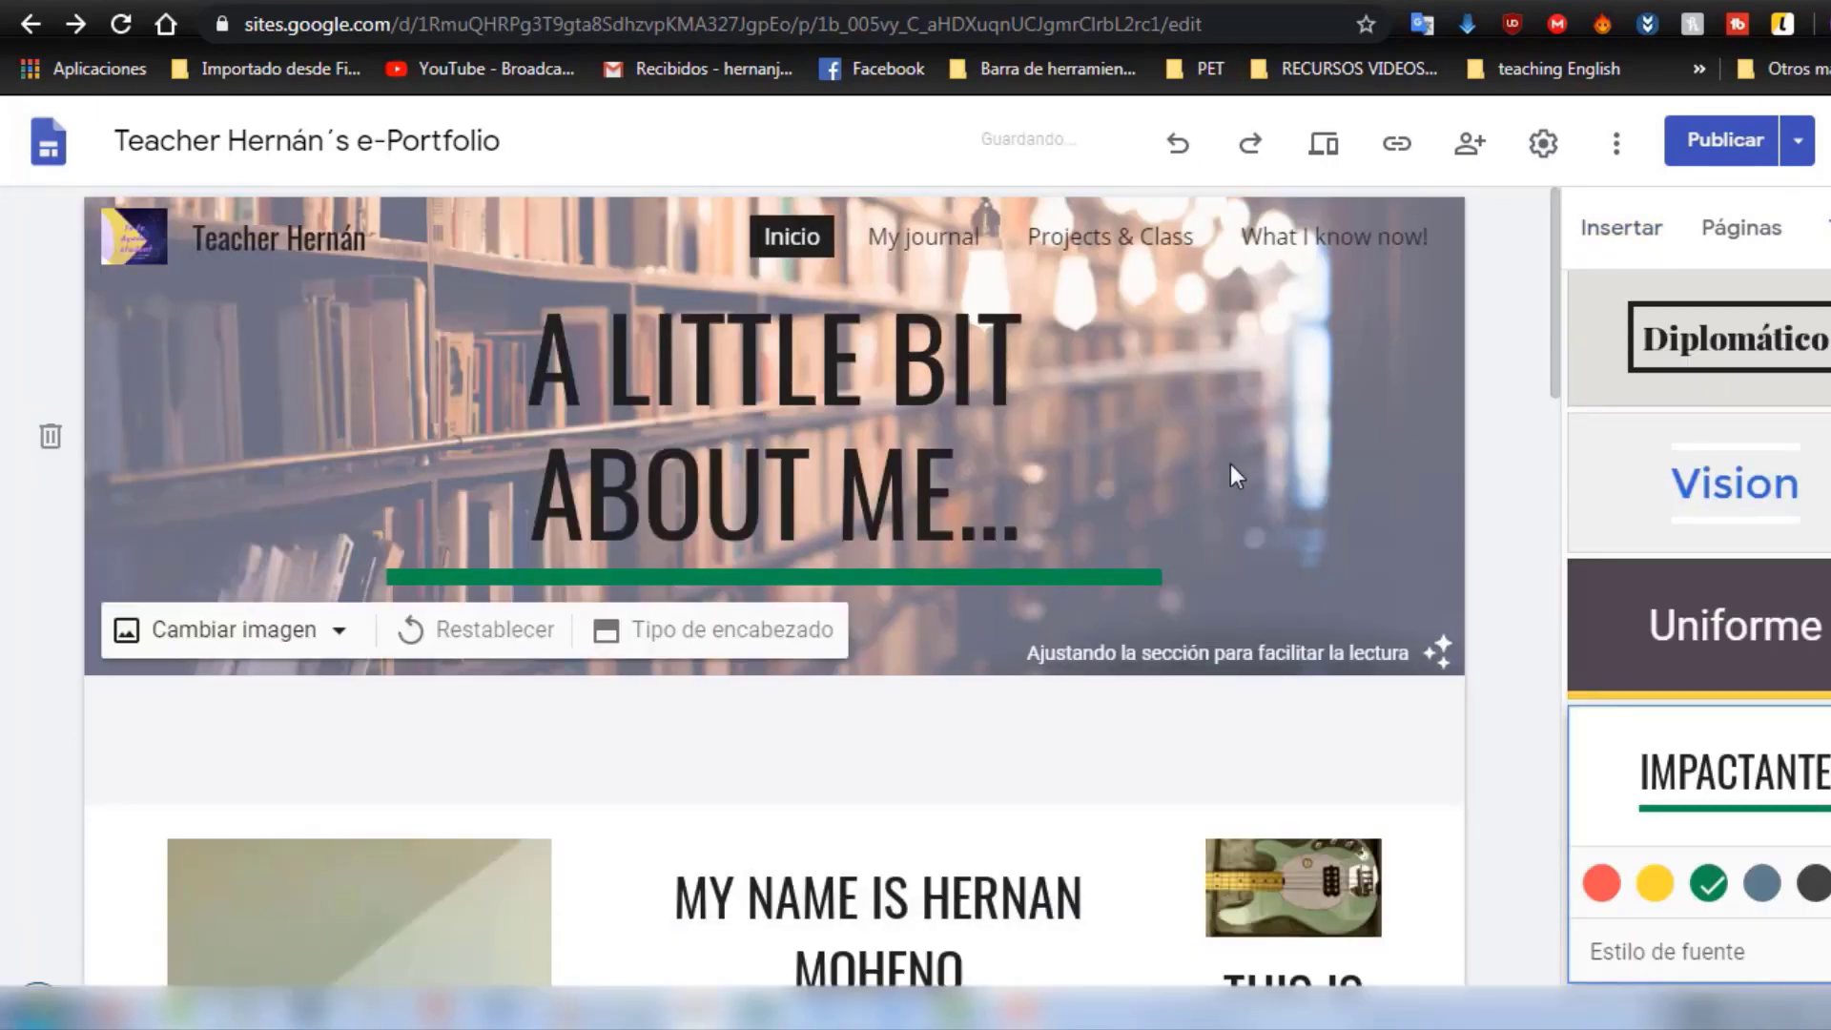
- Look over the Inicio page's header and introduction section, and start publishing the site
scroll(1230, 464, "down", 6)
scroll(1230, 464, "down", 3)
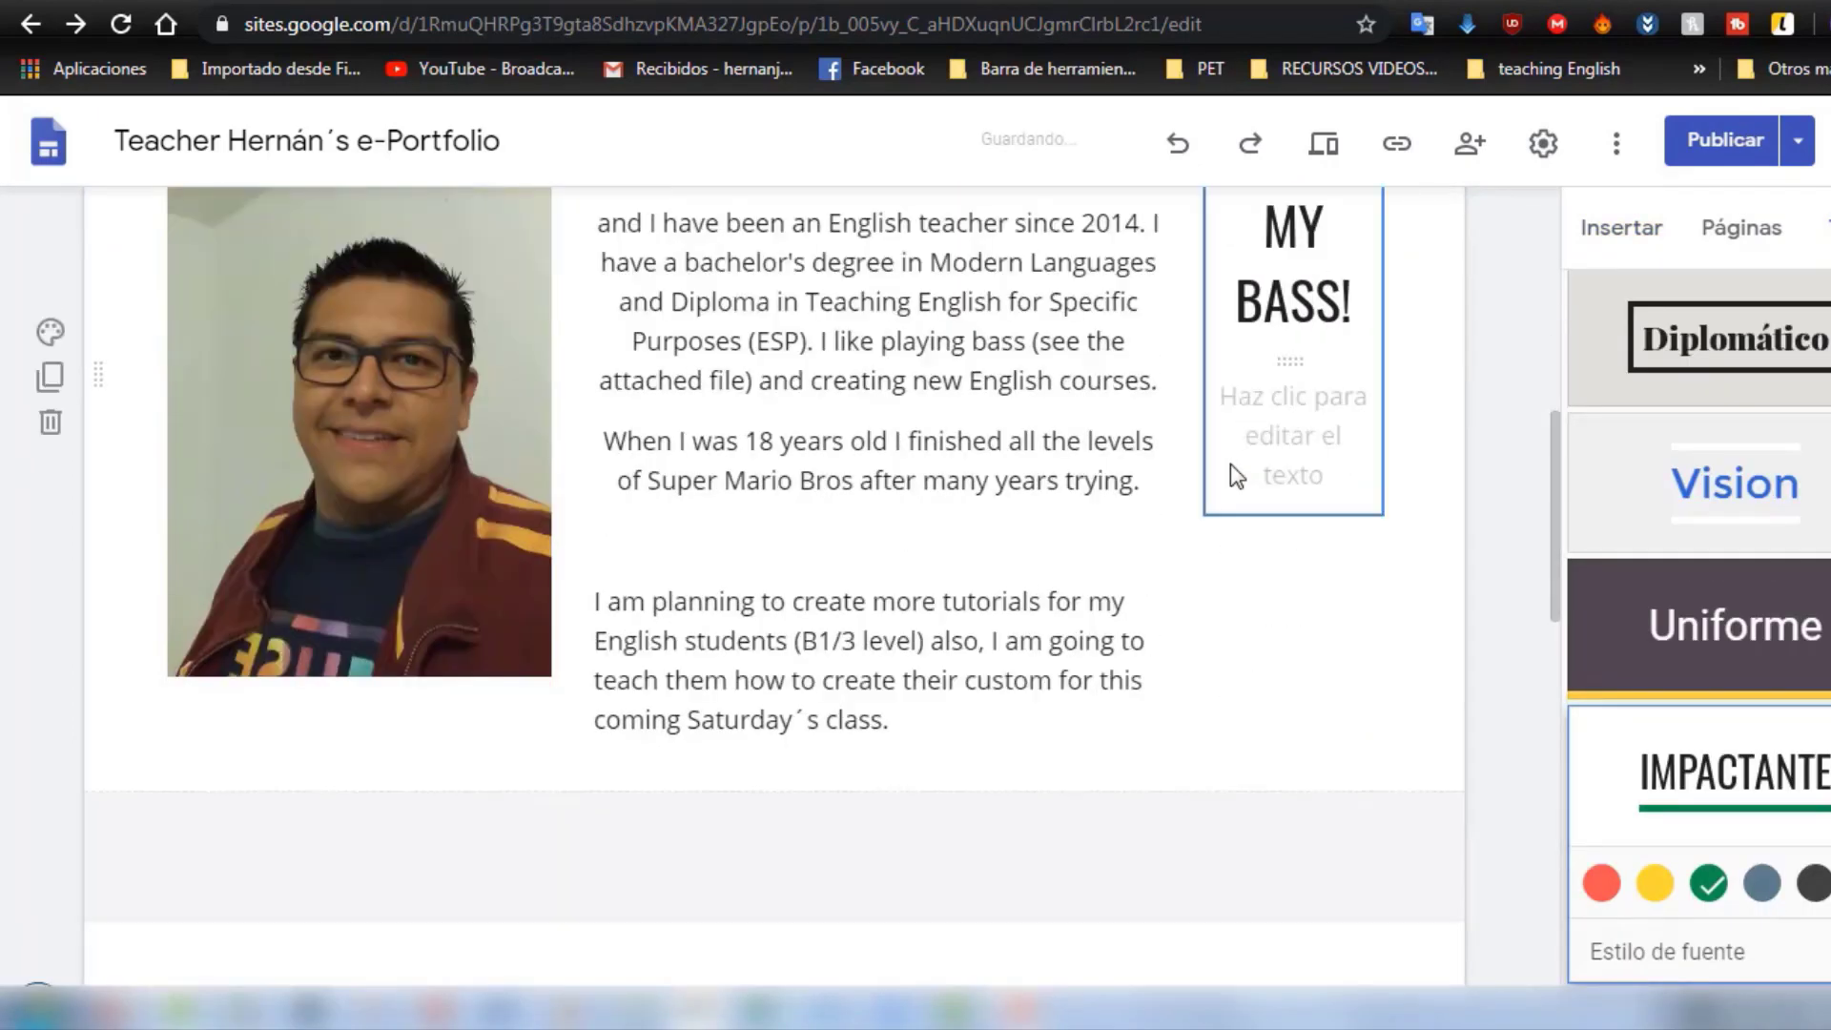
scroll(1307, 698, "up", 3)
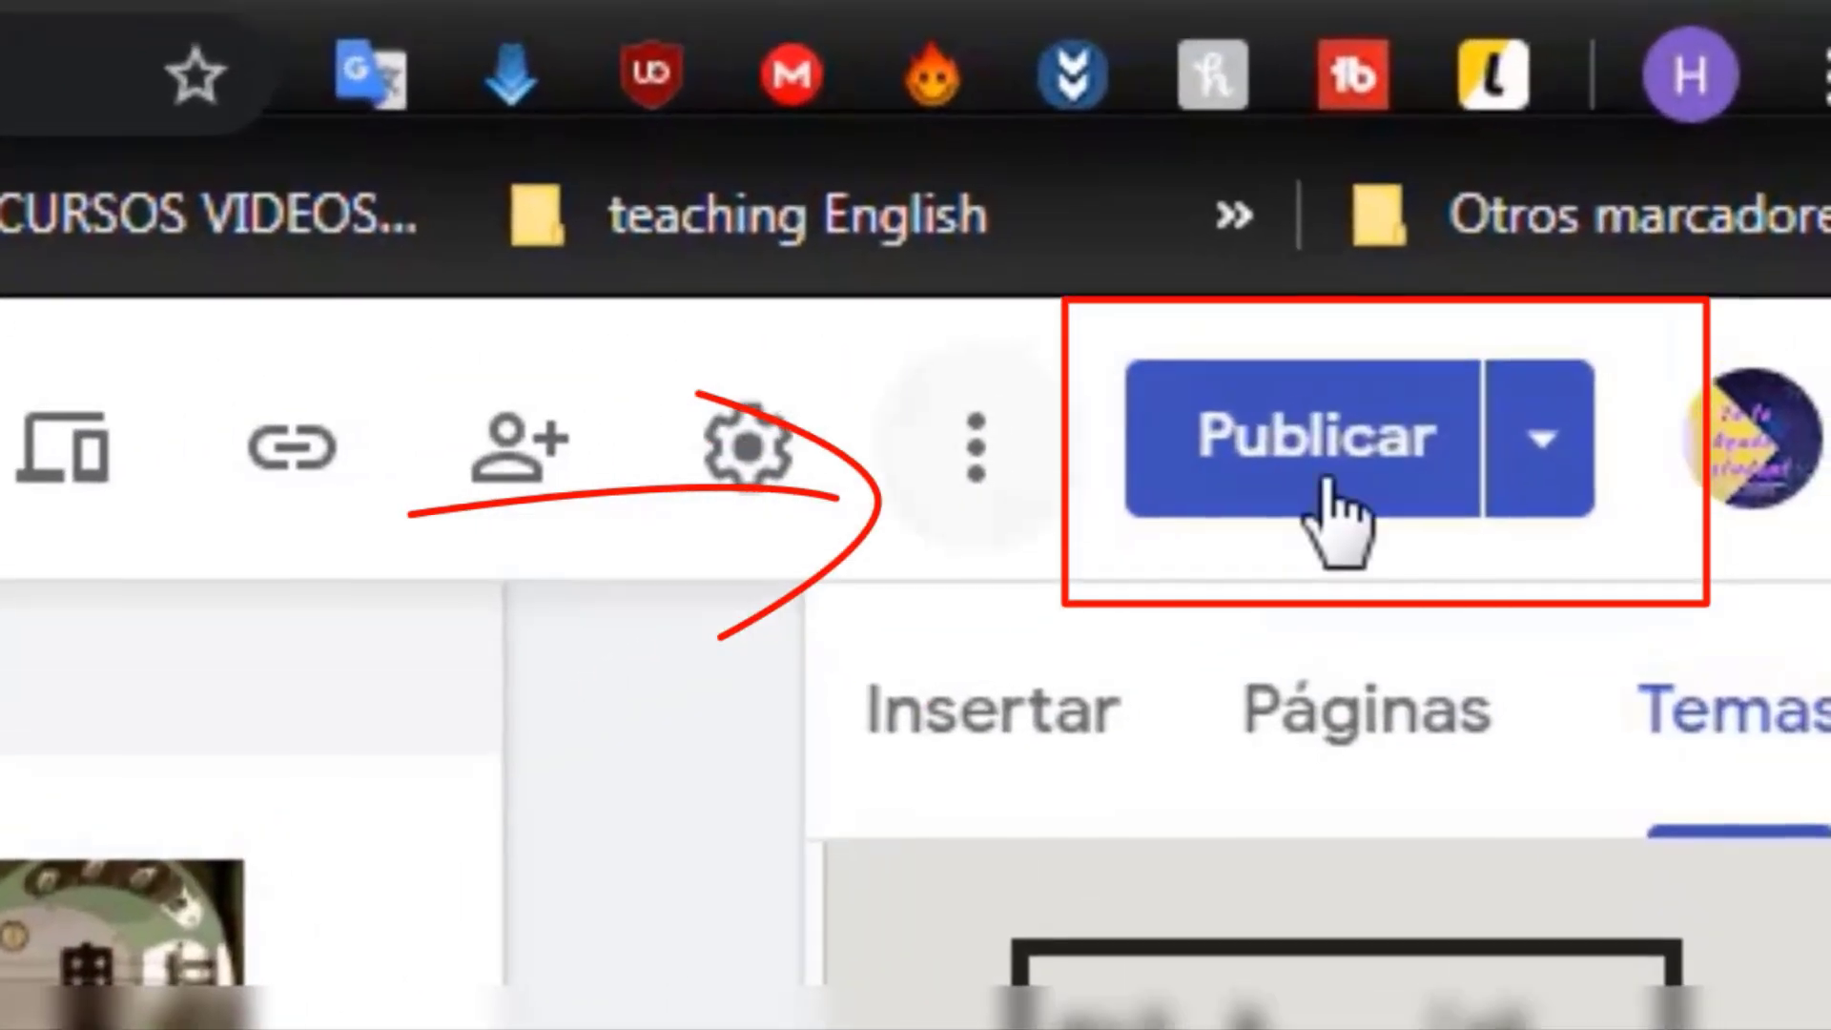
left_click(1335, 519)
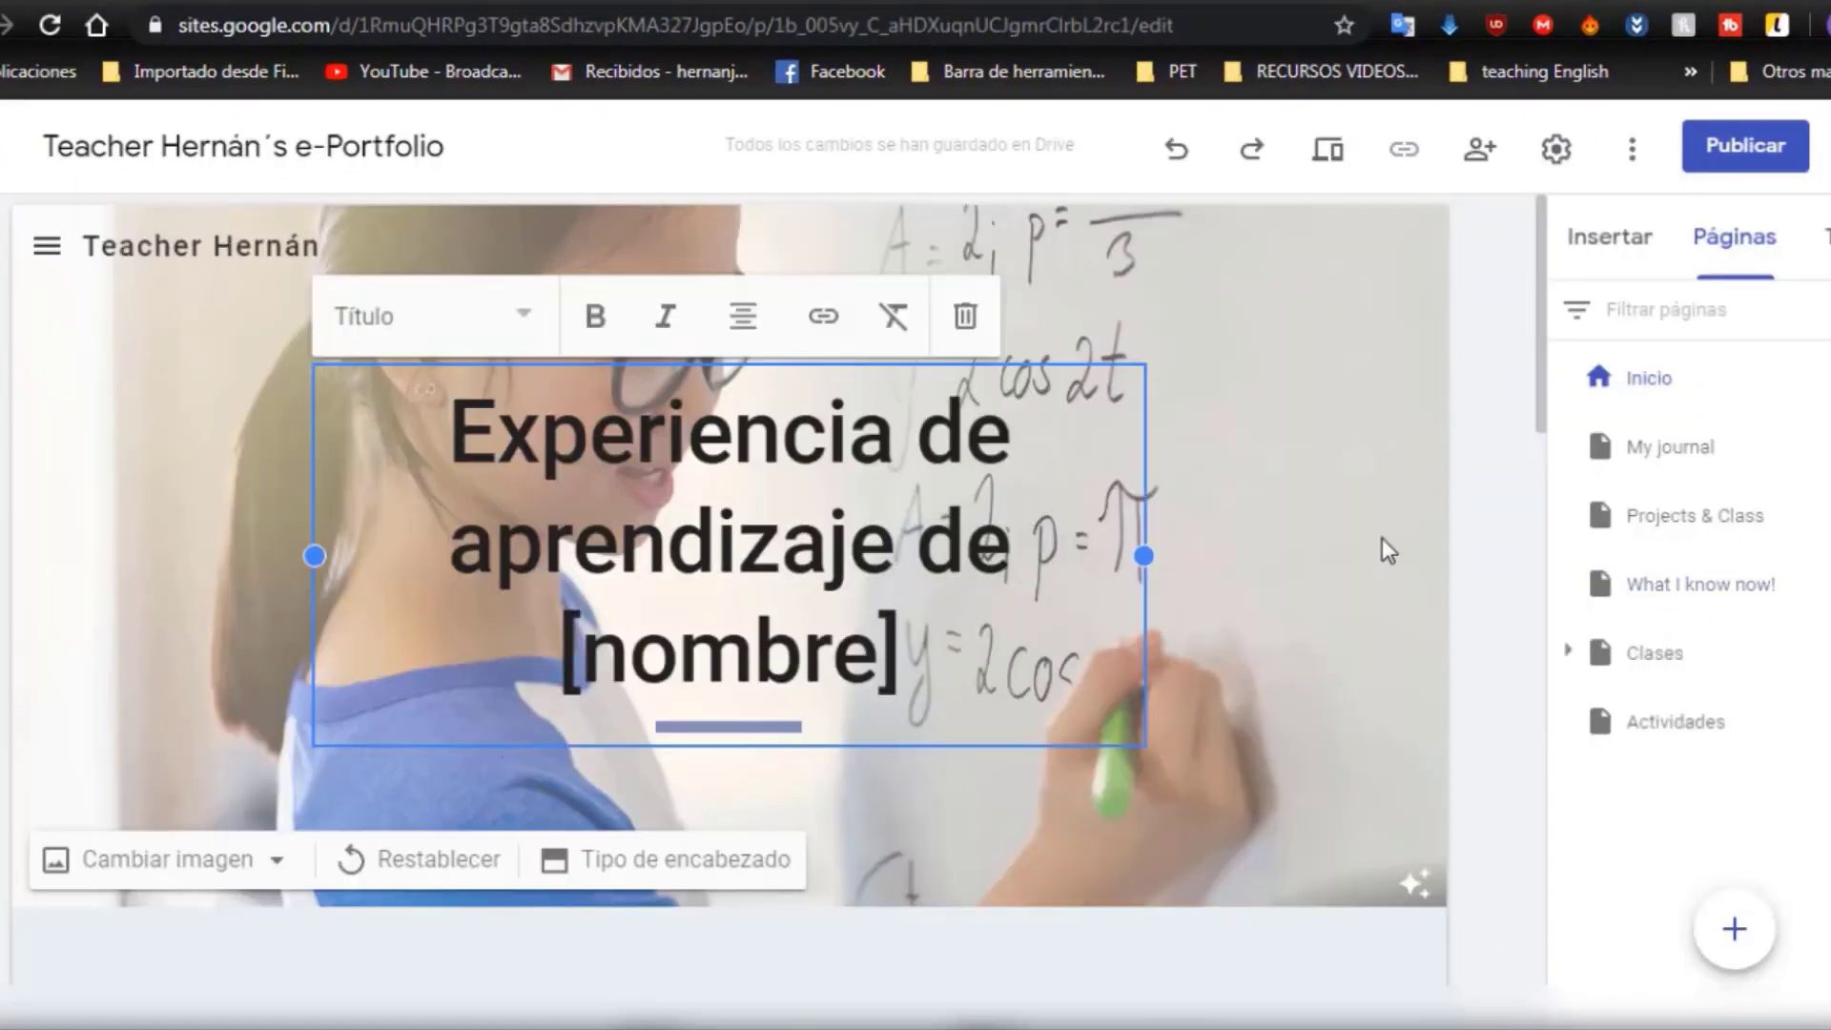
- Change the Inicio header type to Solo título, and insert a layout of two captioned images above the Sobre mí section
left_click(708, 860)
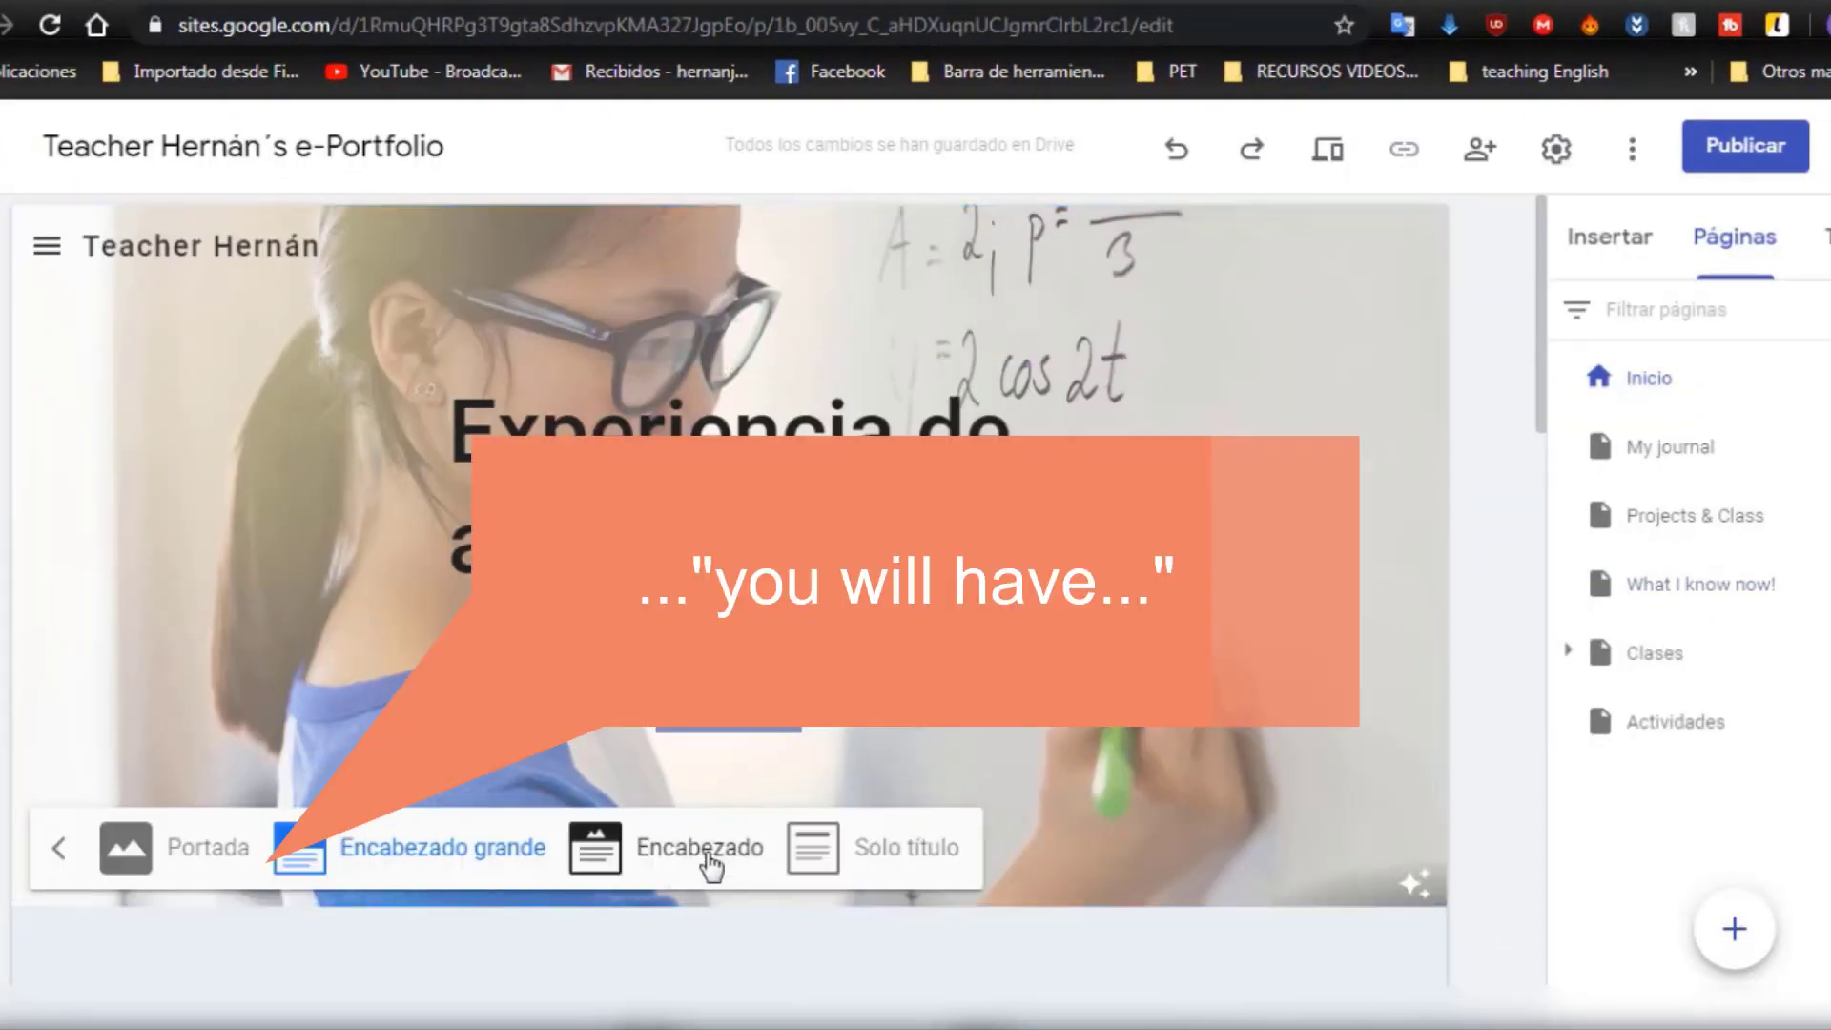
left_click(761, 859)
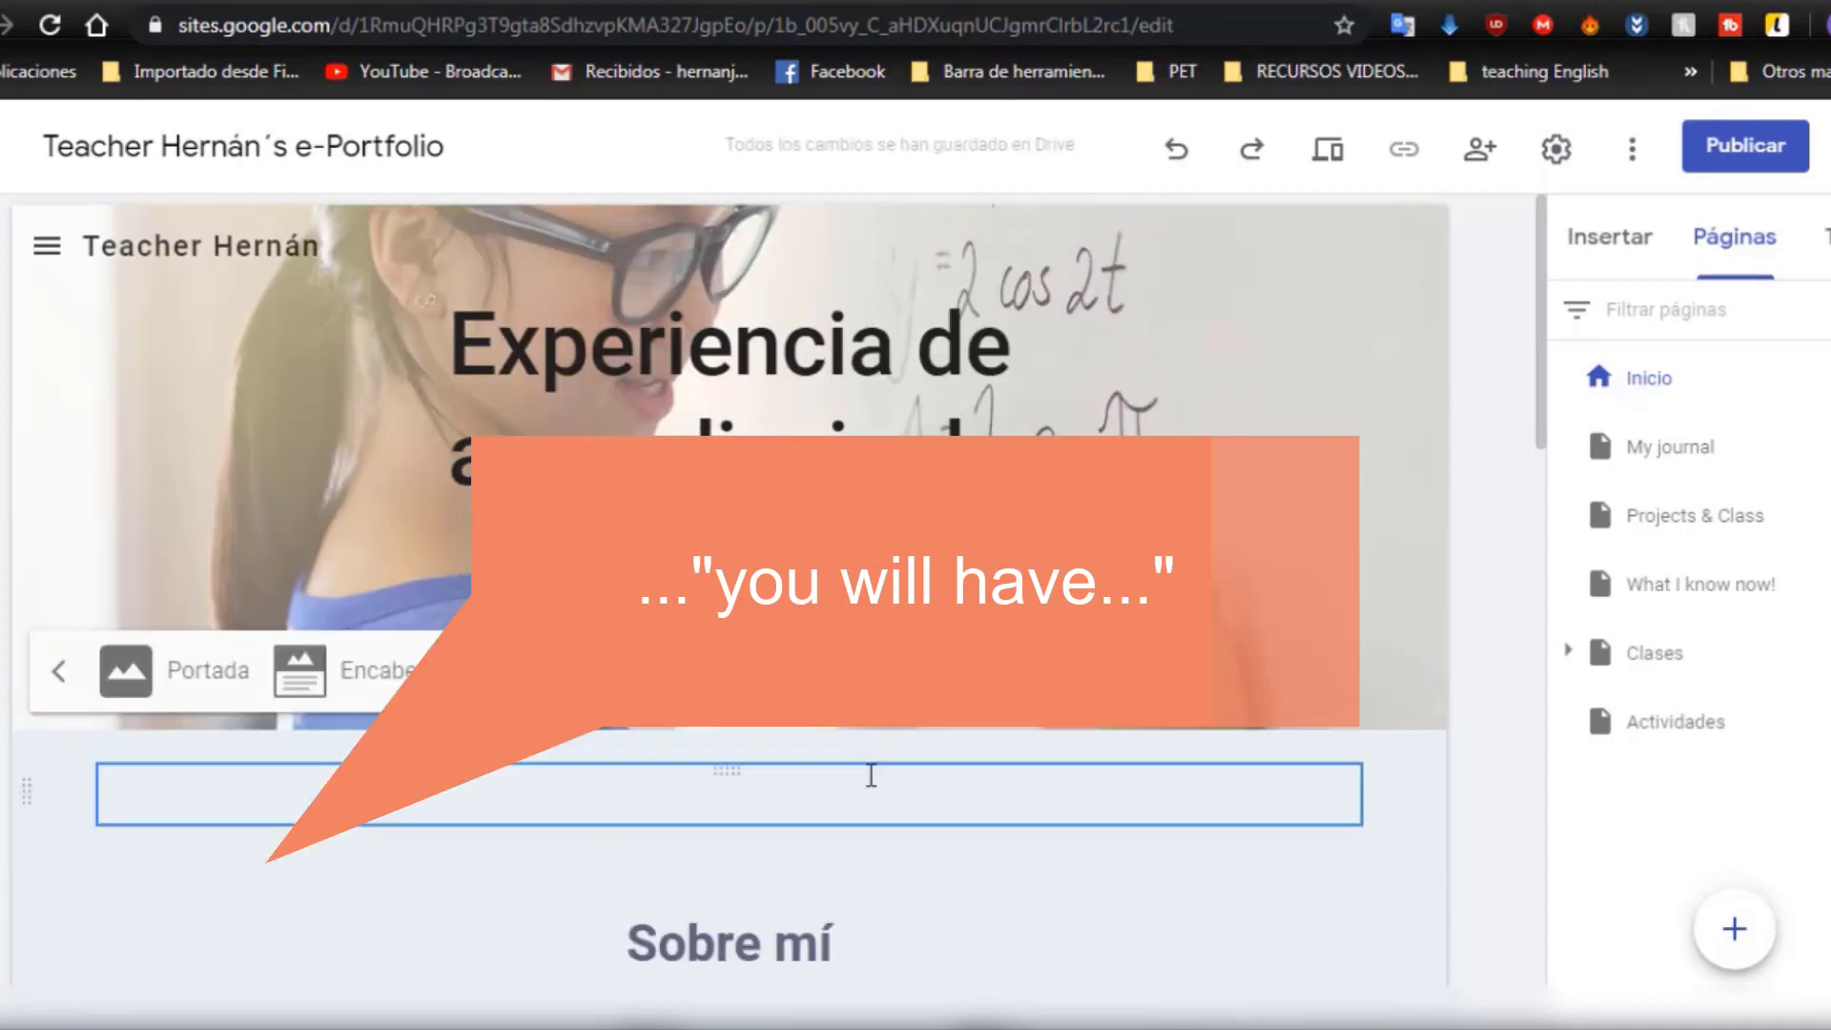
left_click(844, 671)
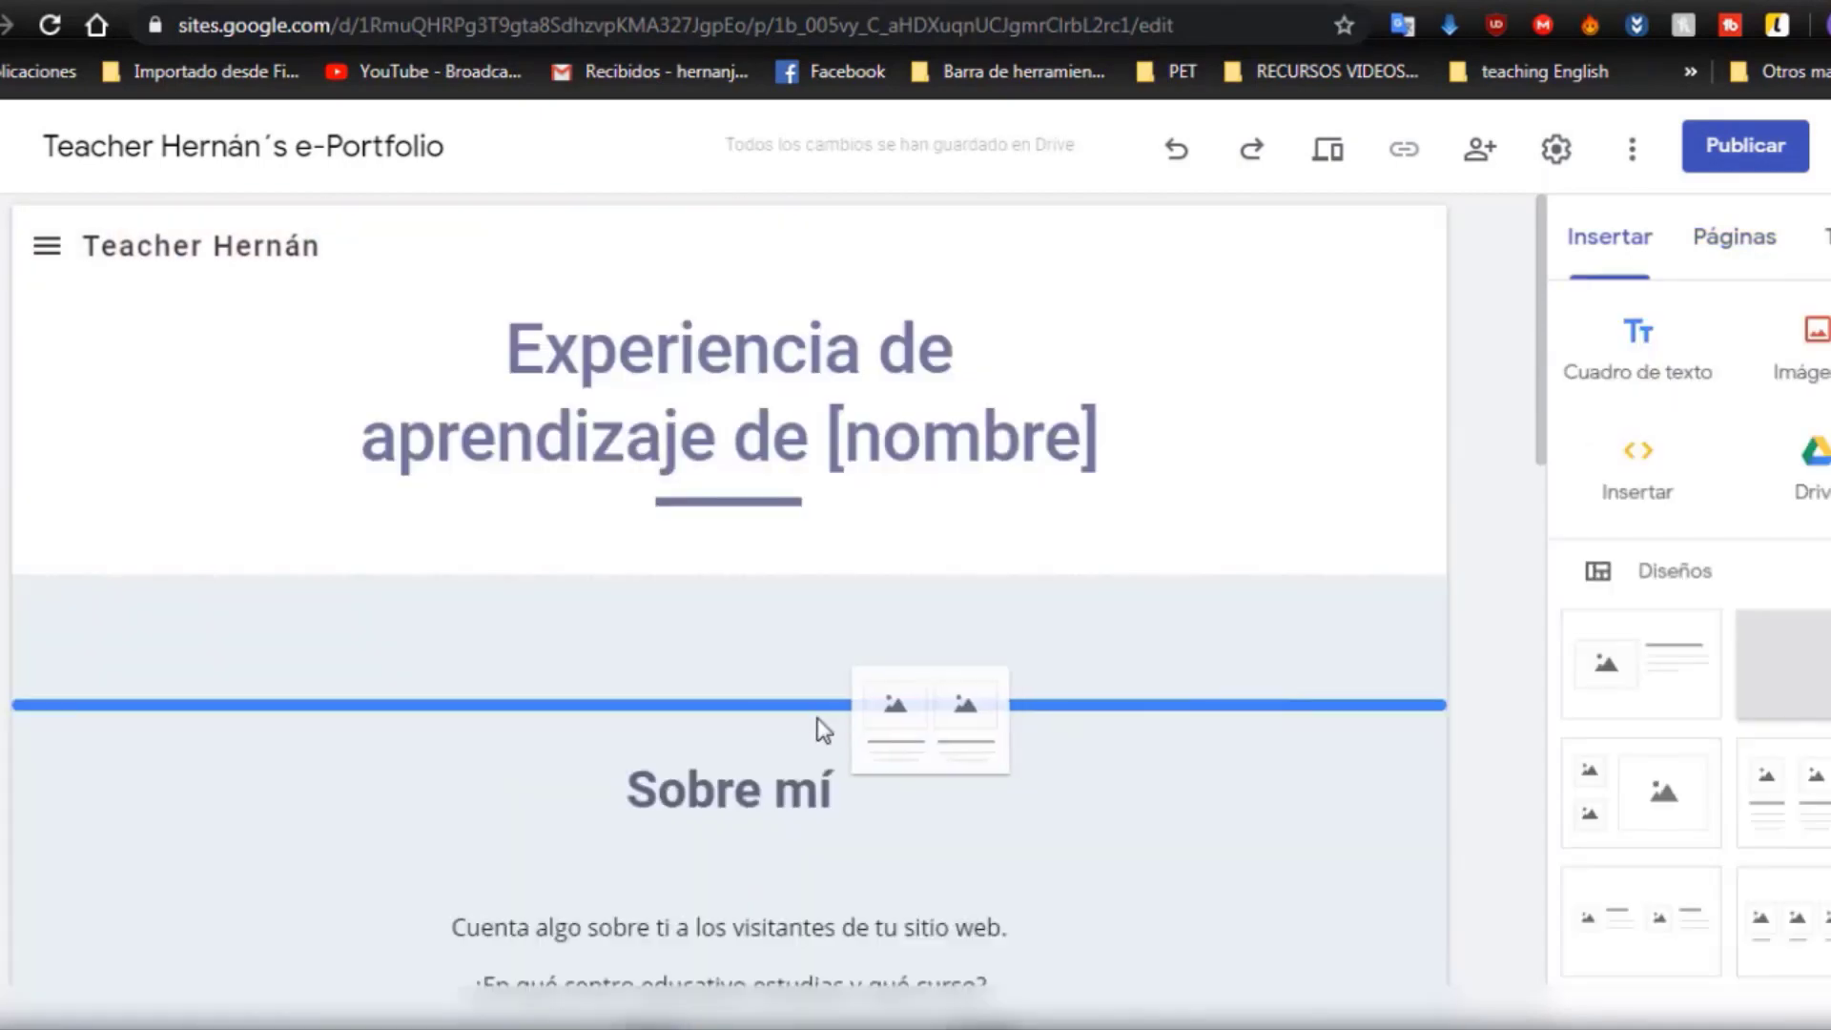
left_click_drag(817, 727, 736, 715)
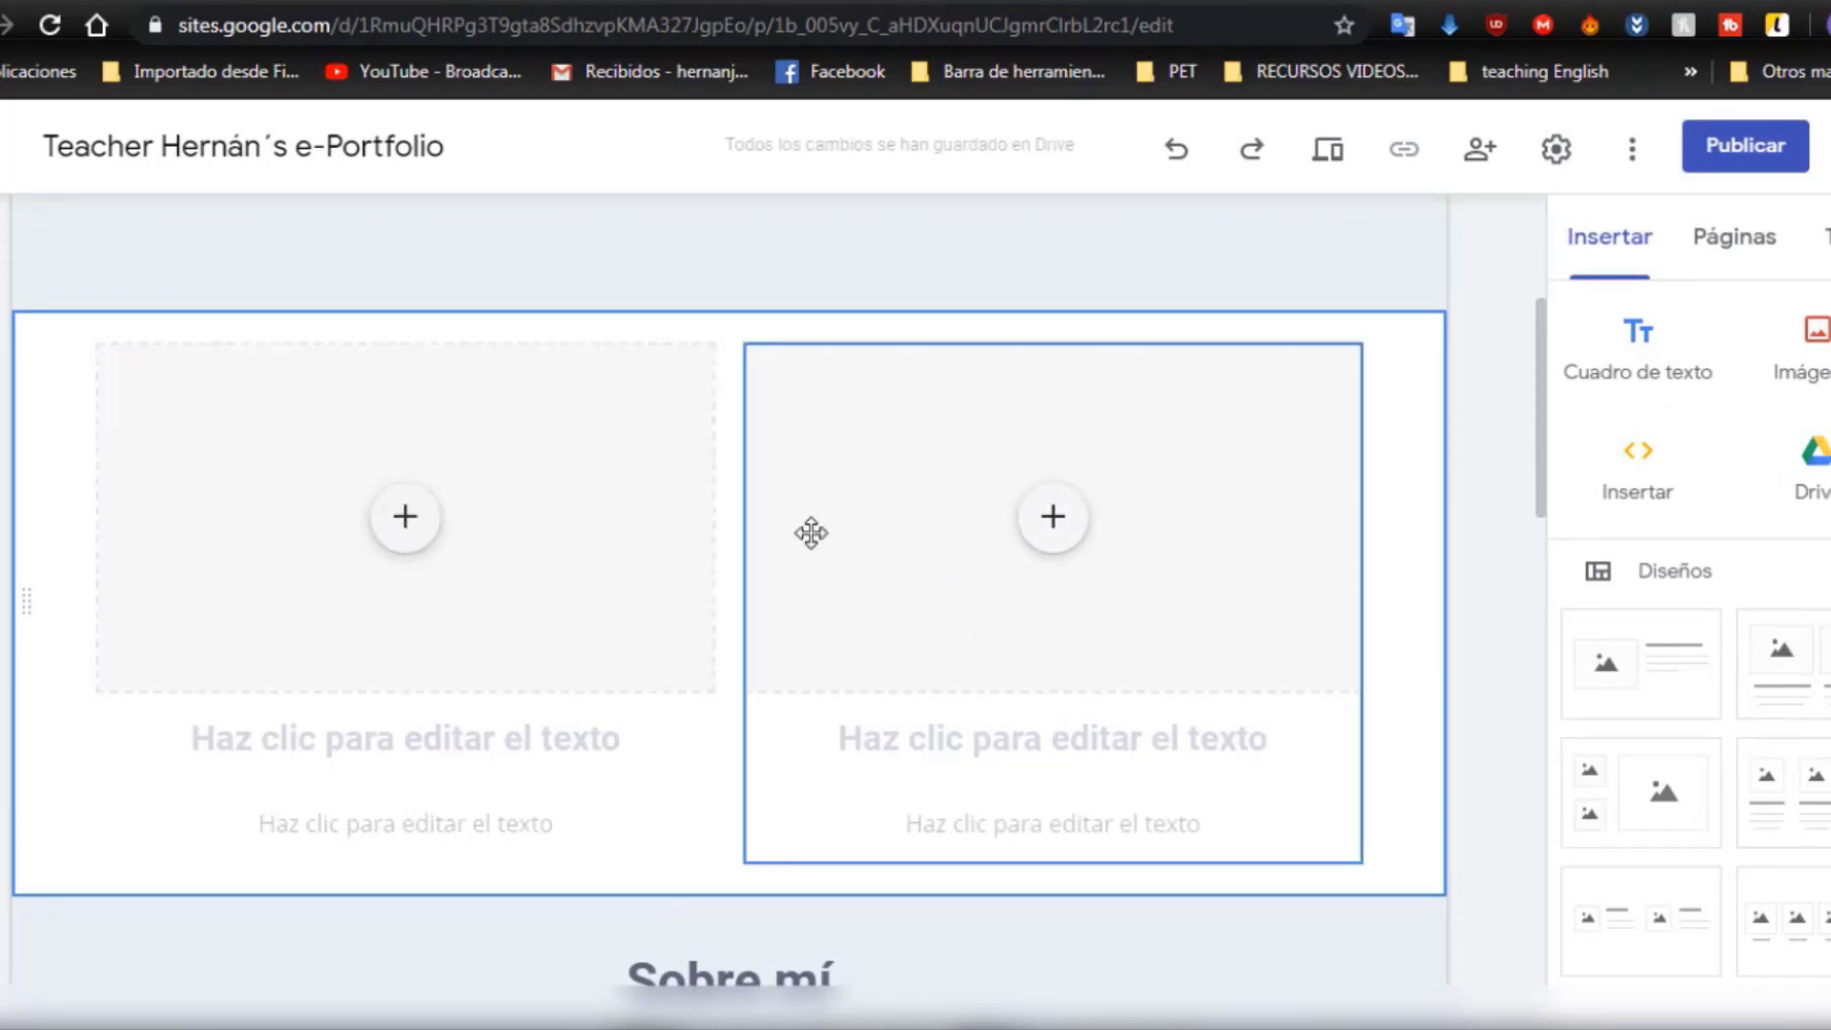
- Replace the contact line at the foot of the page with the teacher's e-mail address, and open the publishing review
scroll(809, 597, "down", 5)
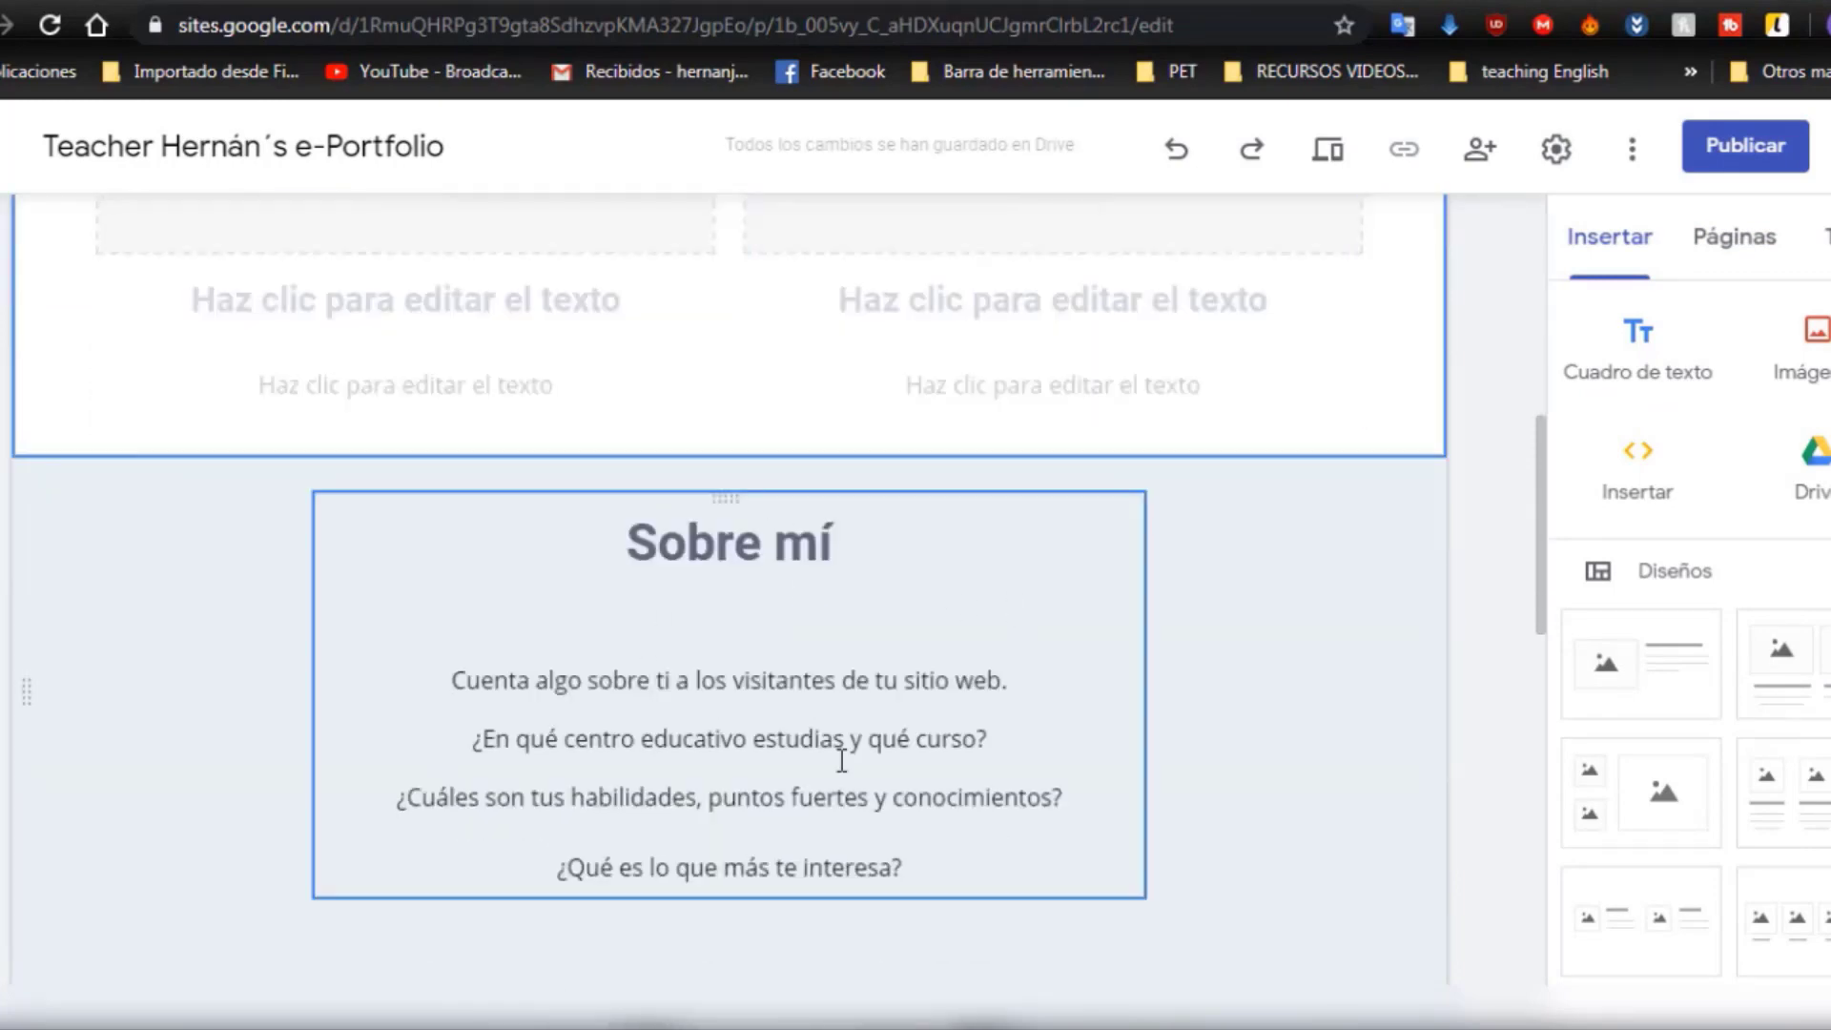
scroll(1136, 604, "down", 15)
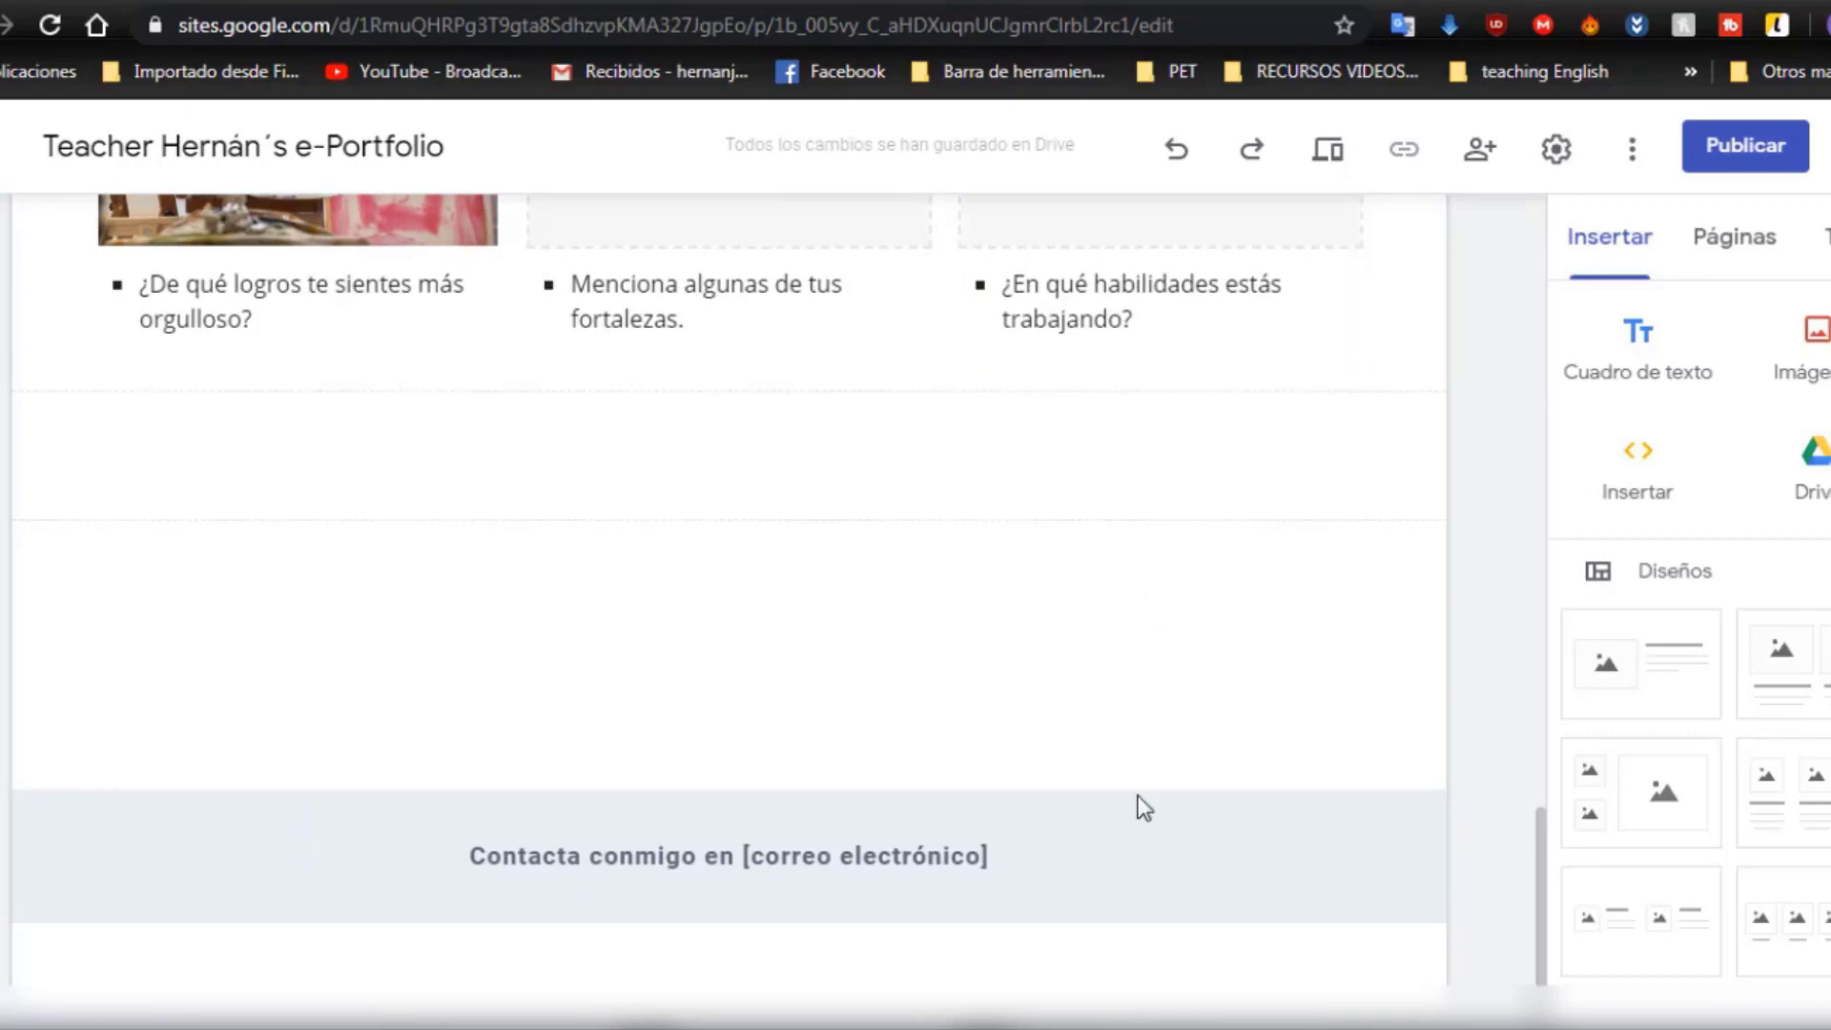
mouse_move(776, 923)
left_click(820, 904)
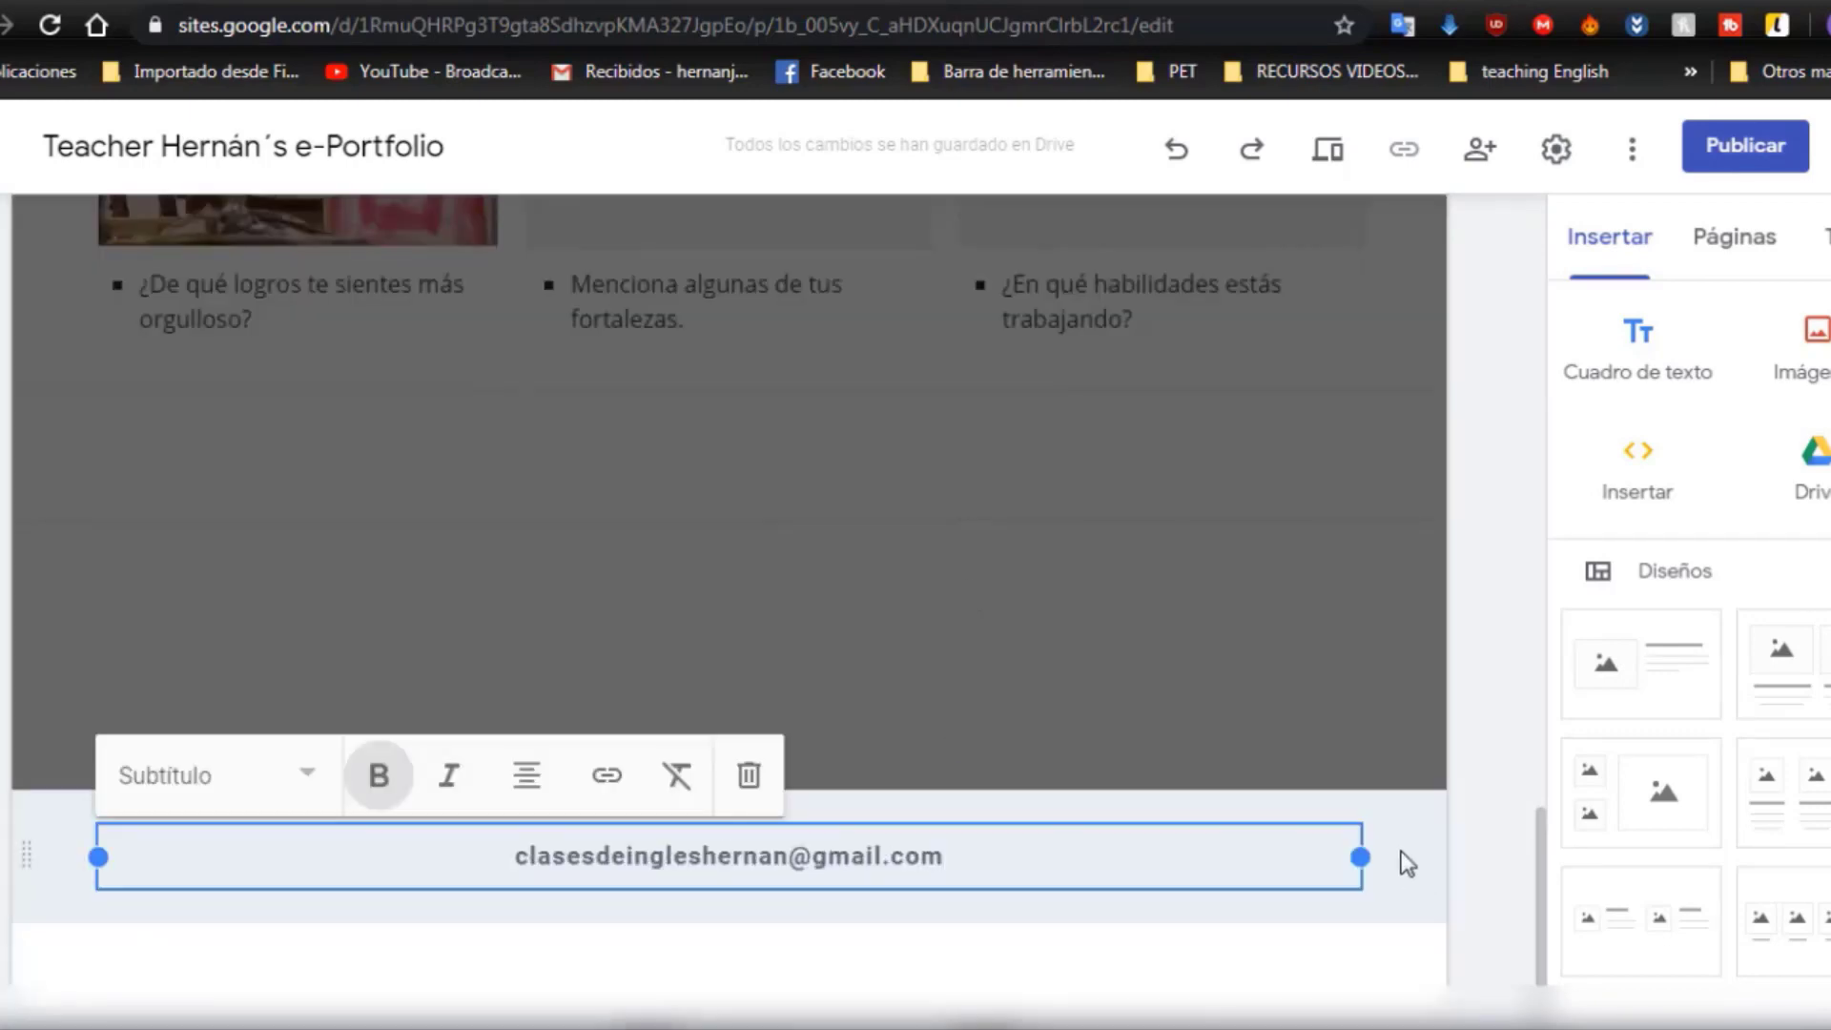
left_click(1746, 145)
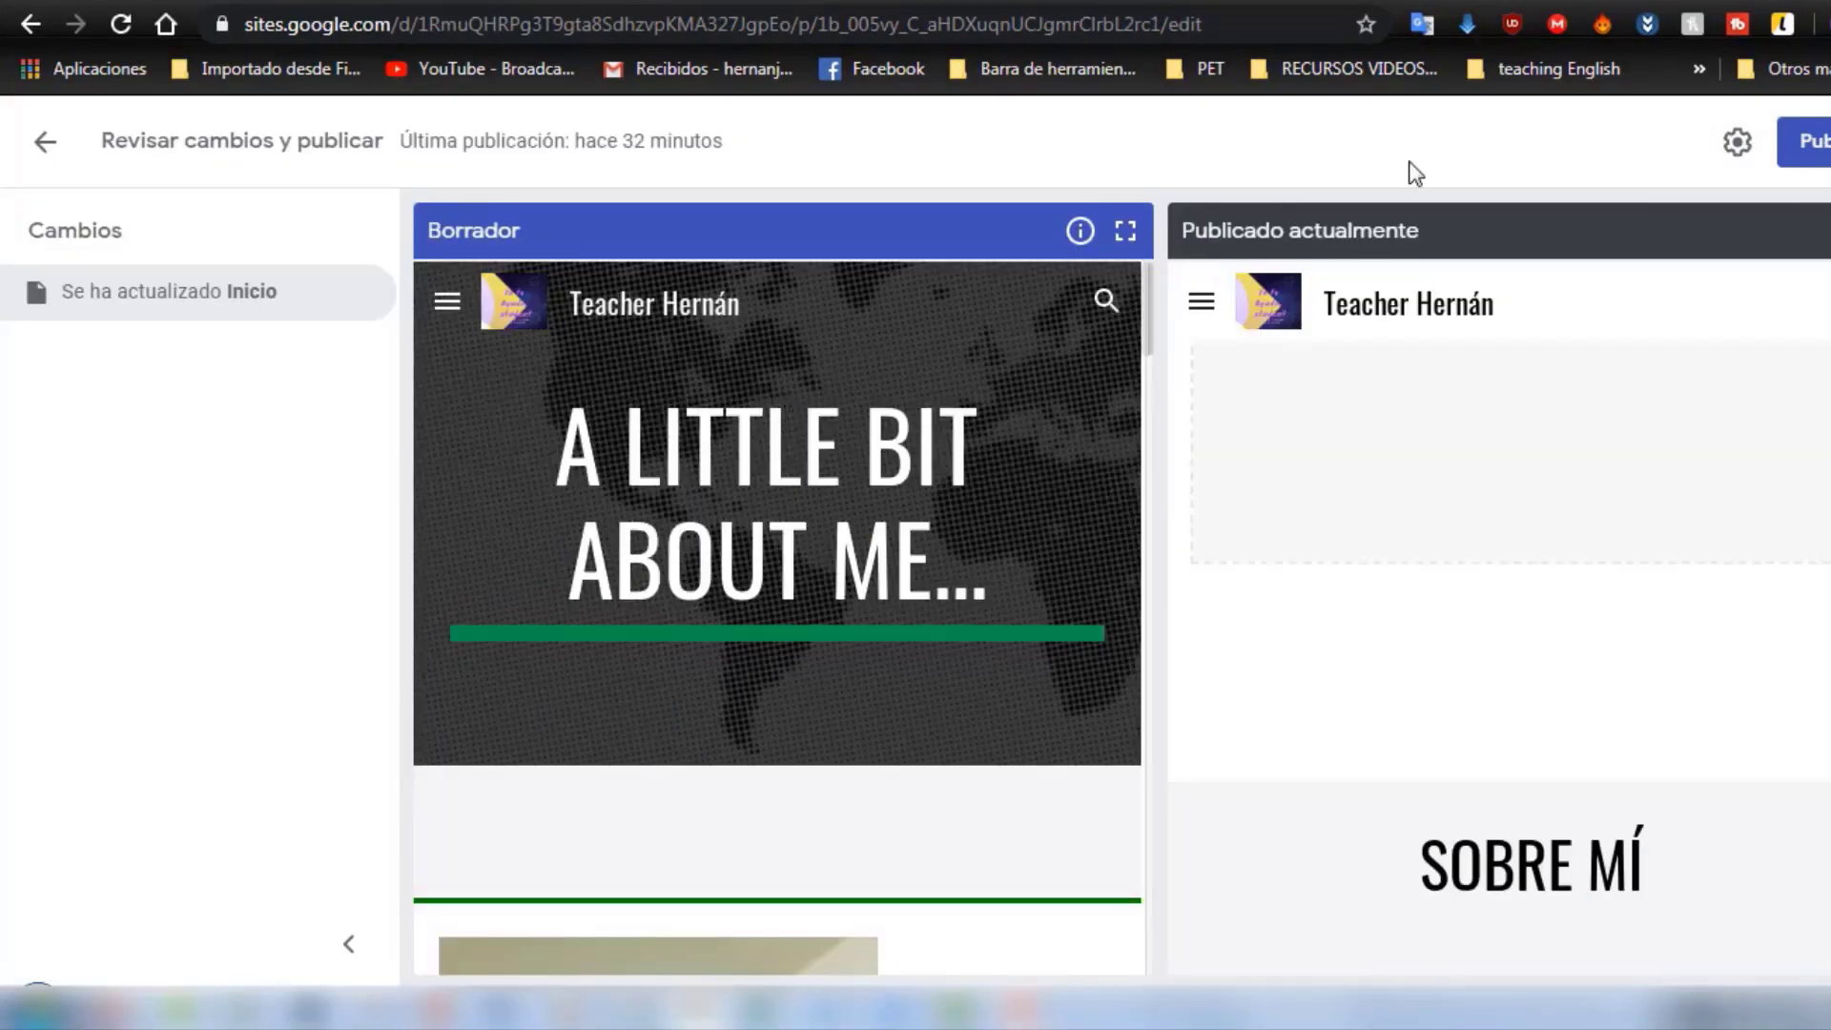
- Publish the site's pending changes and look over the updated Inicio page
left_click(1803, 142)
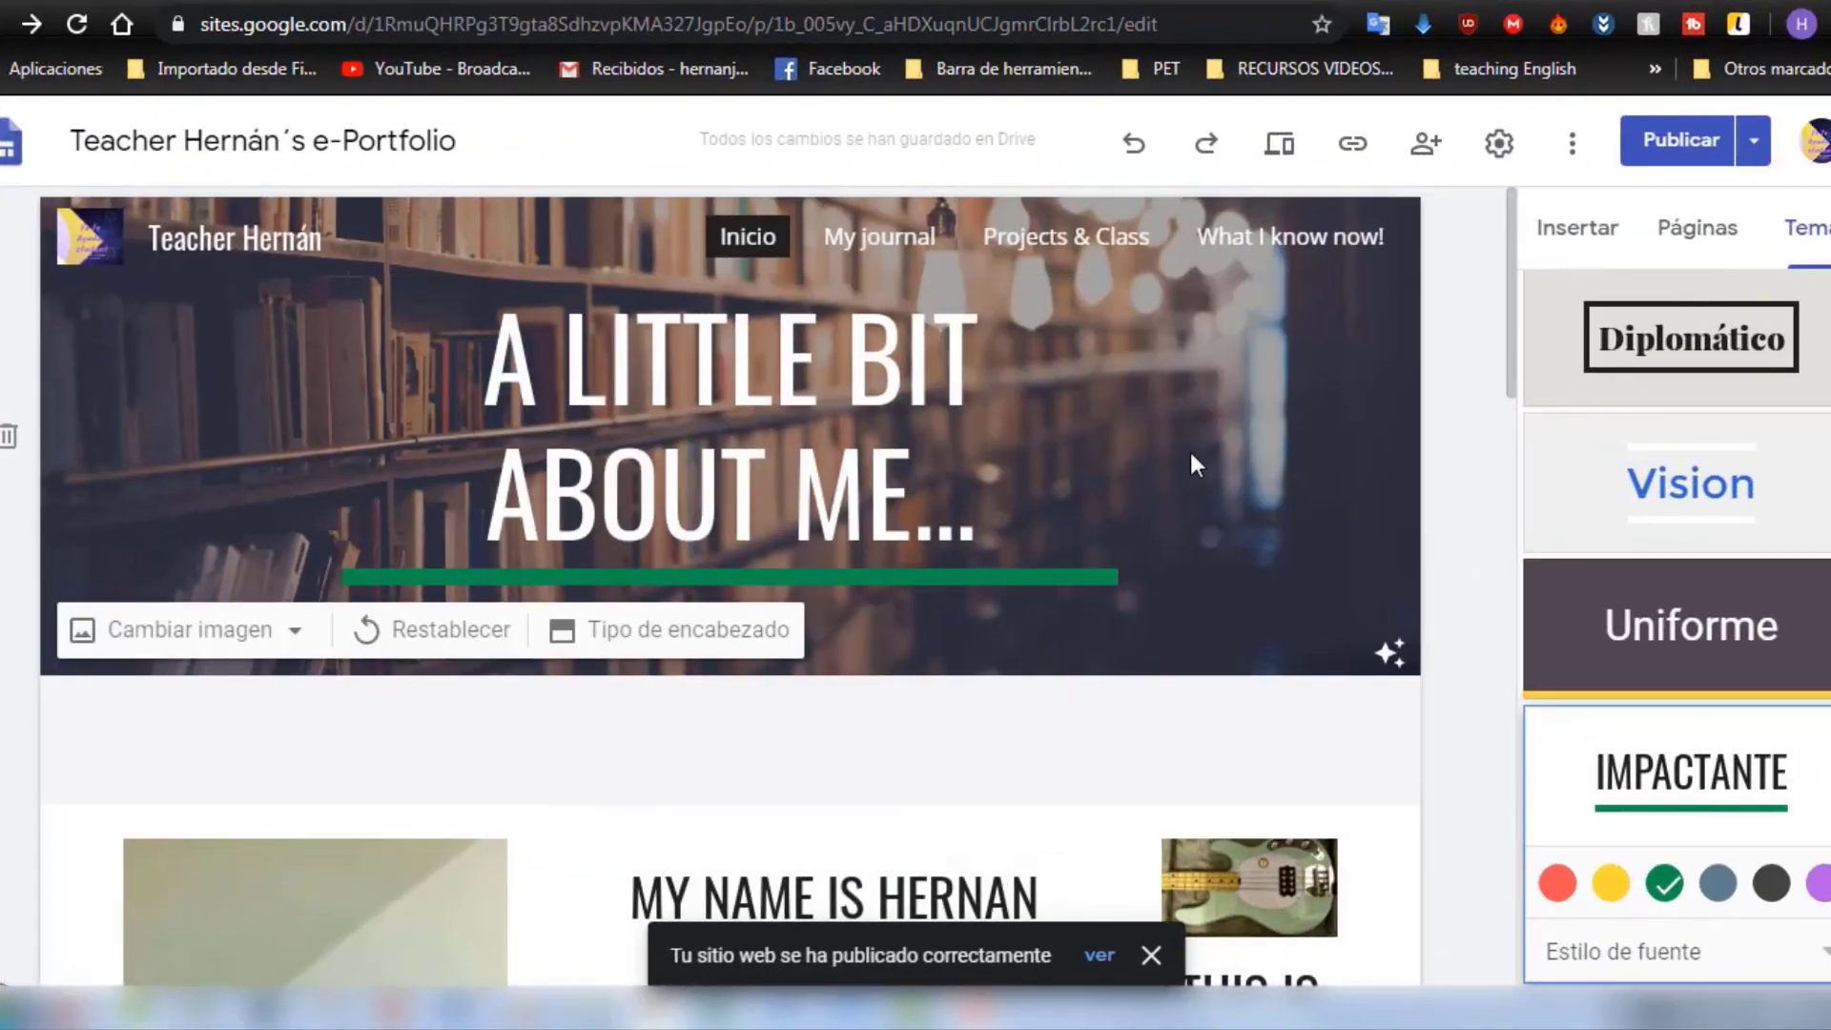
scroll(1192, 465, "down", 7)
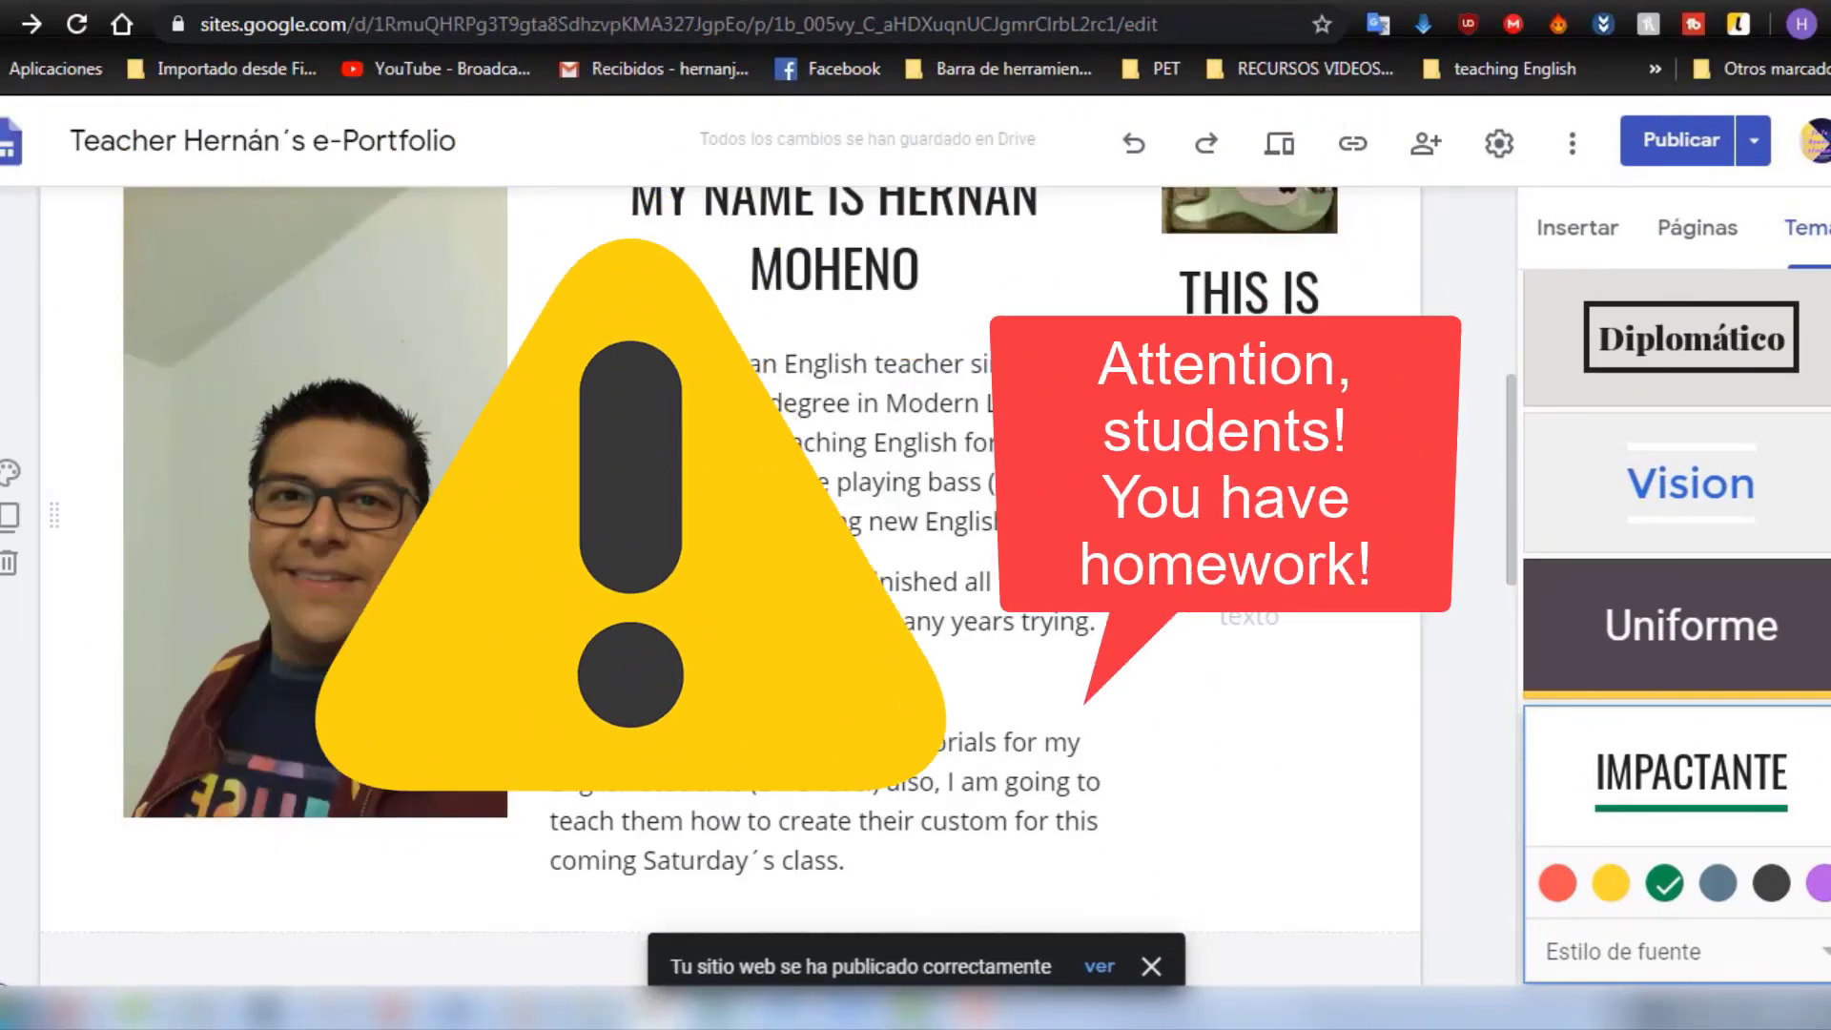
scroll(1192, 465, "down", 12)
scroll(1192, 464, "up", 18)
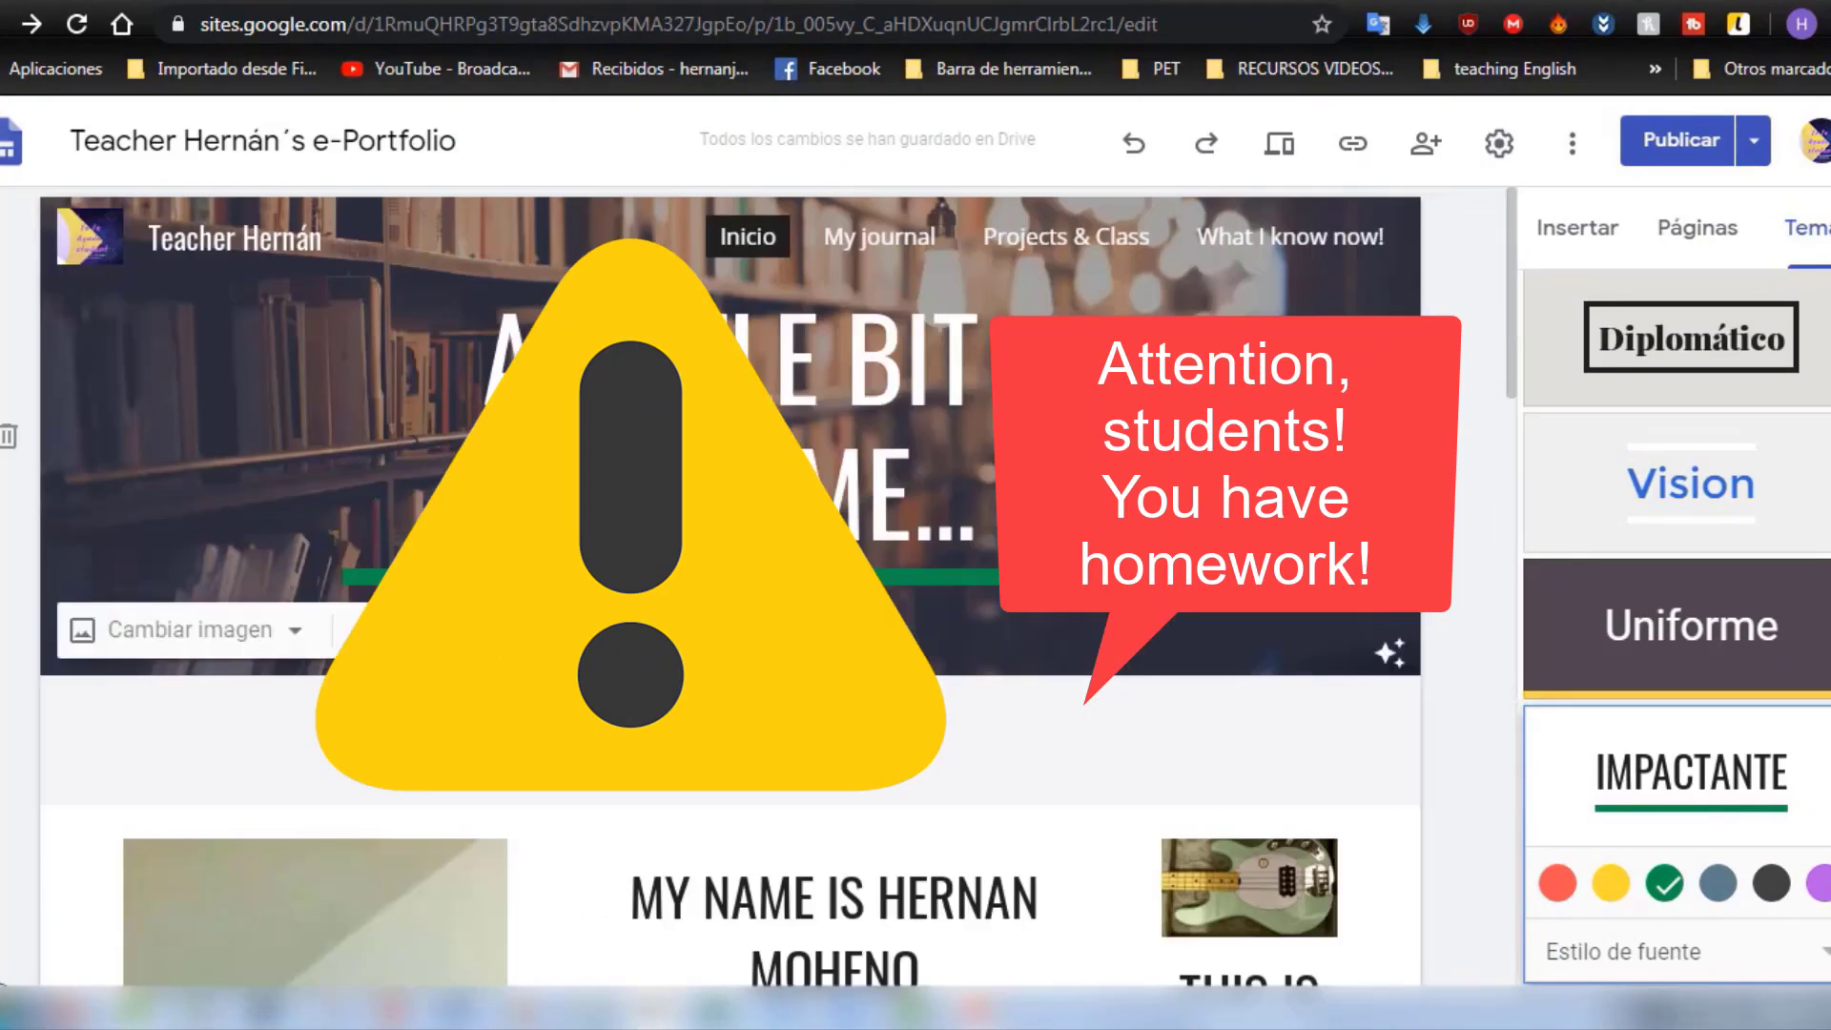
- Open the My journal page and replace its header image with the picture of a woman in glasses biting a pencil
left_click(896, 246)
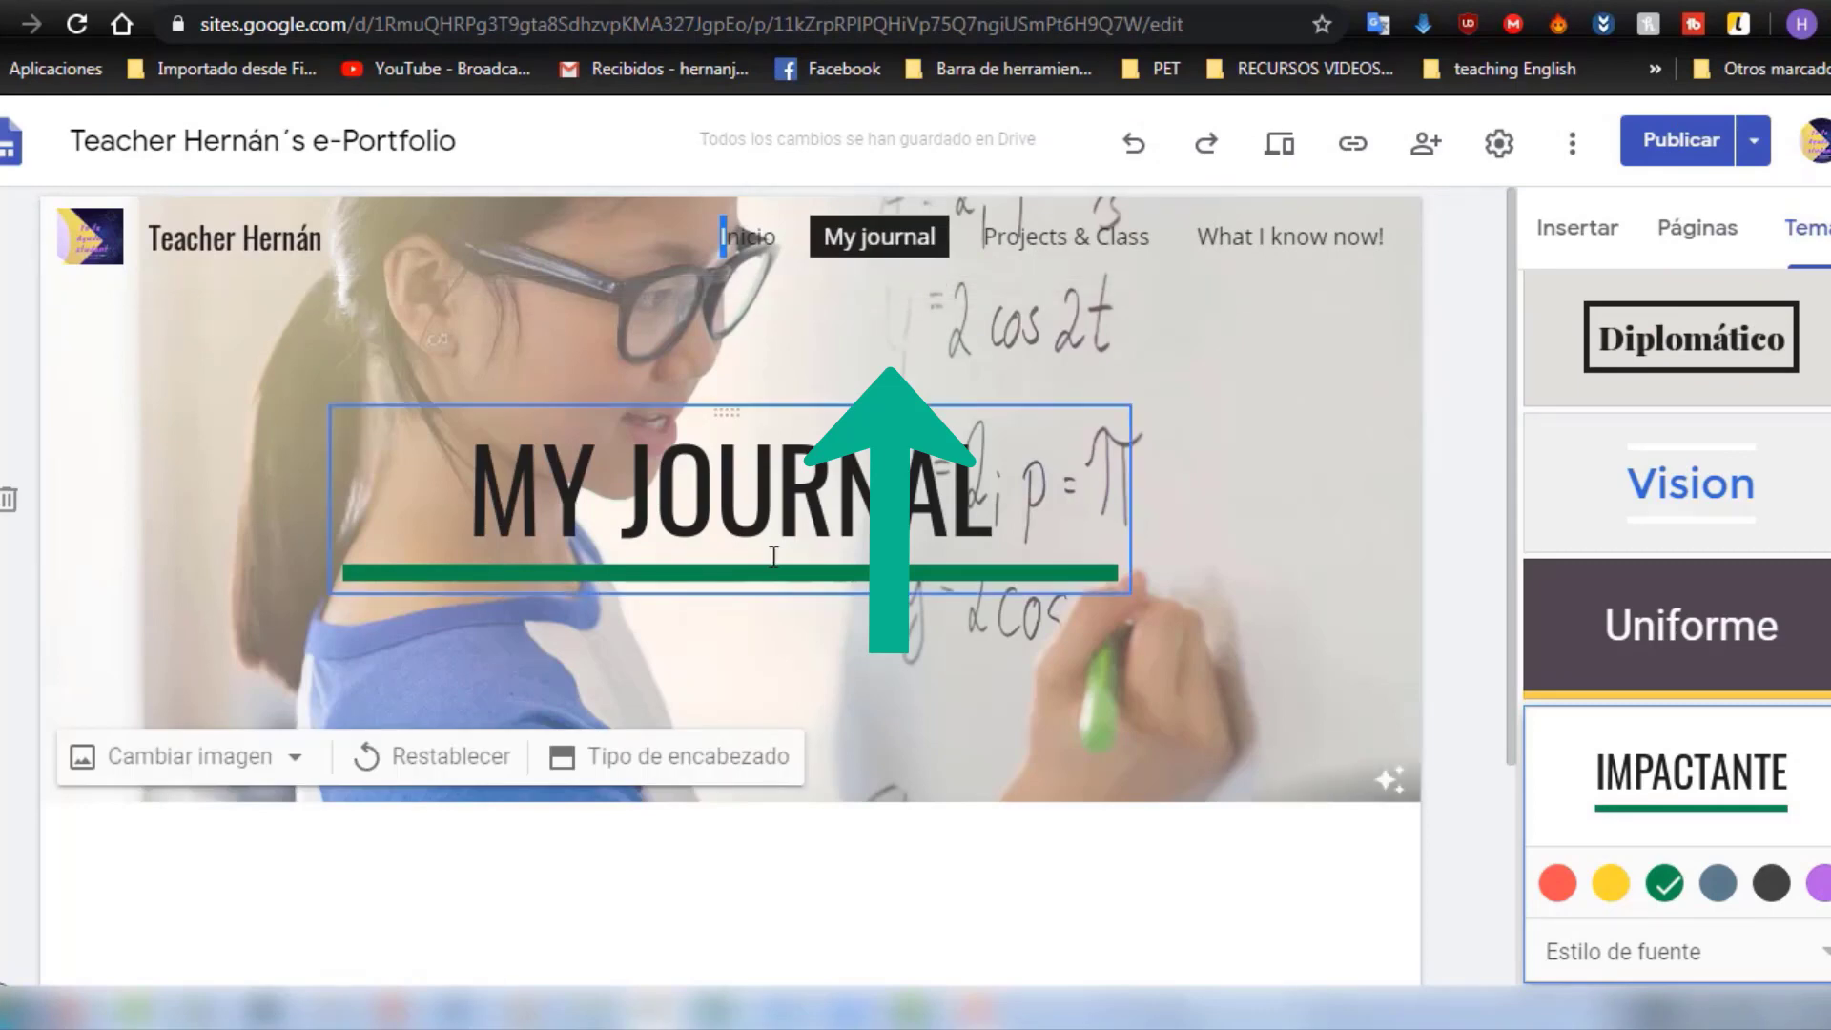
left_click(172, 784)
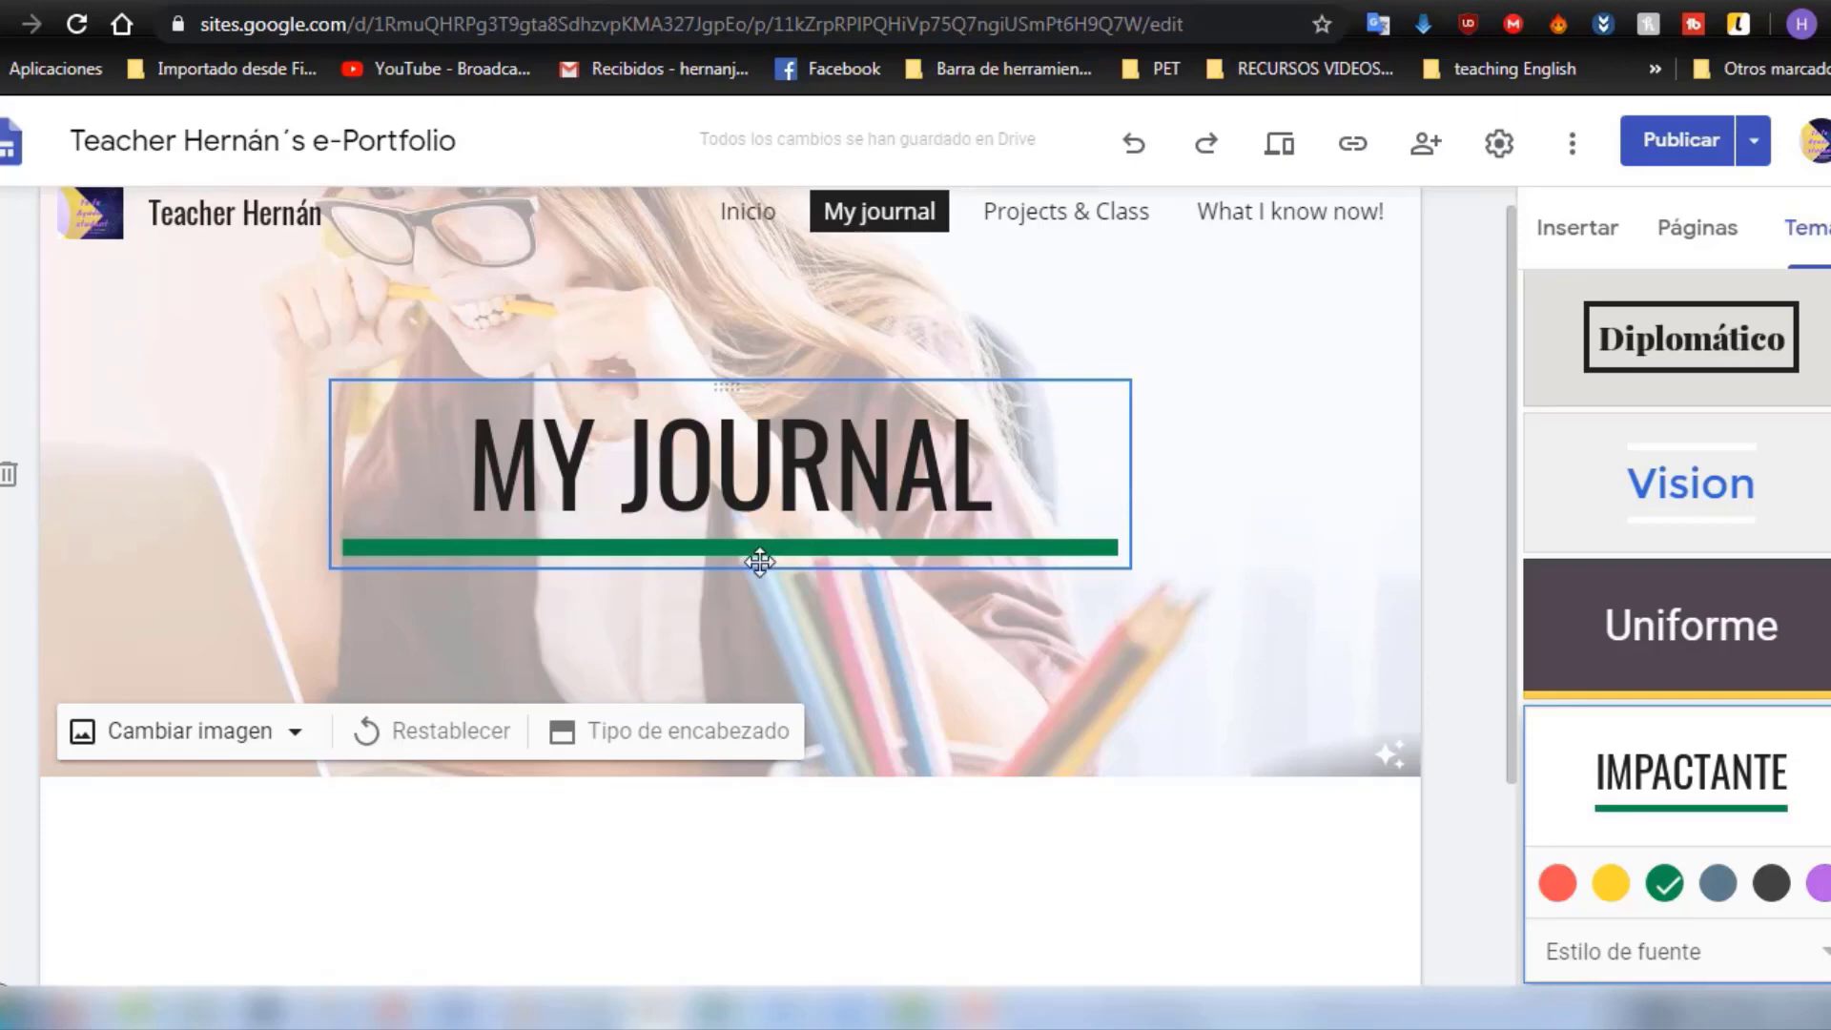
- Insert the layout with one image beside a title and text below the My journal header
left_click(1599, 225)
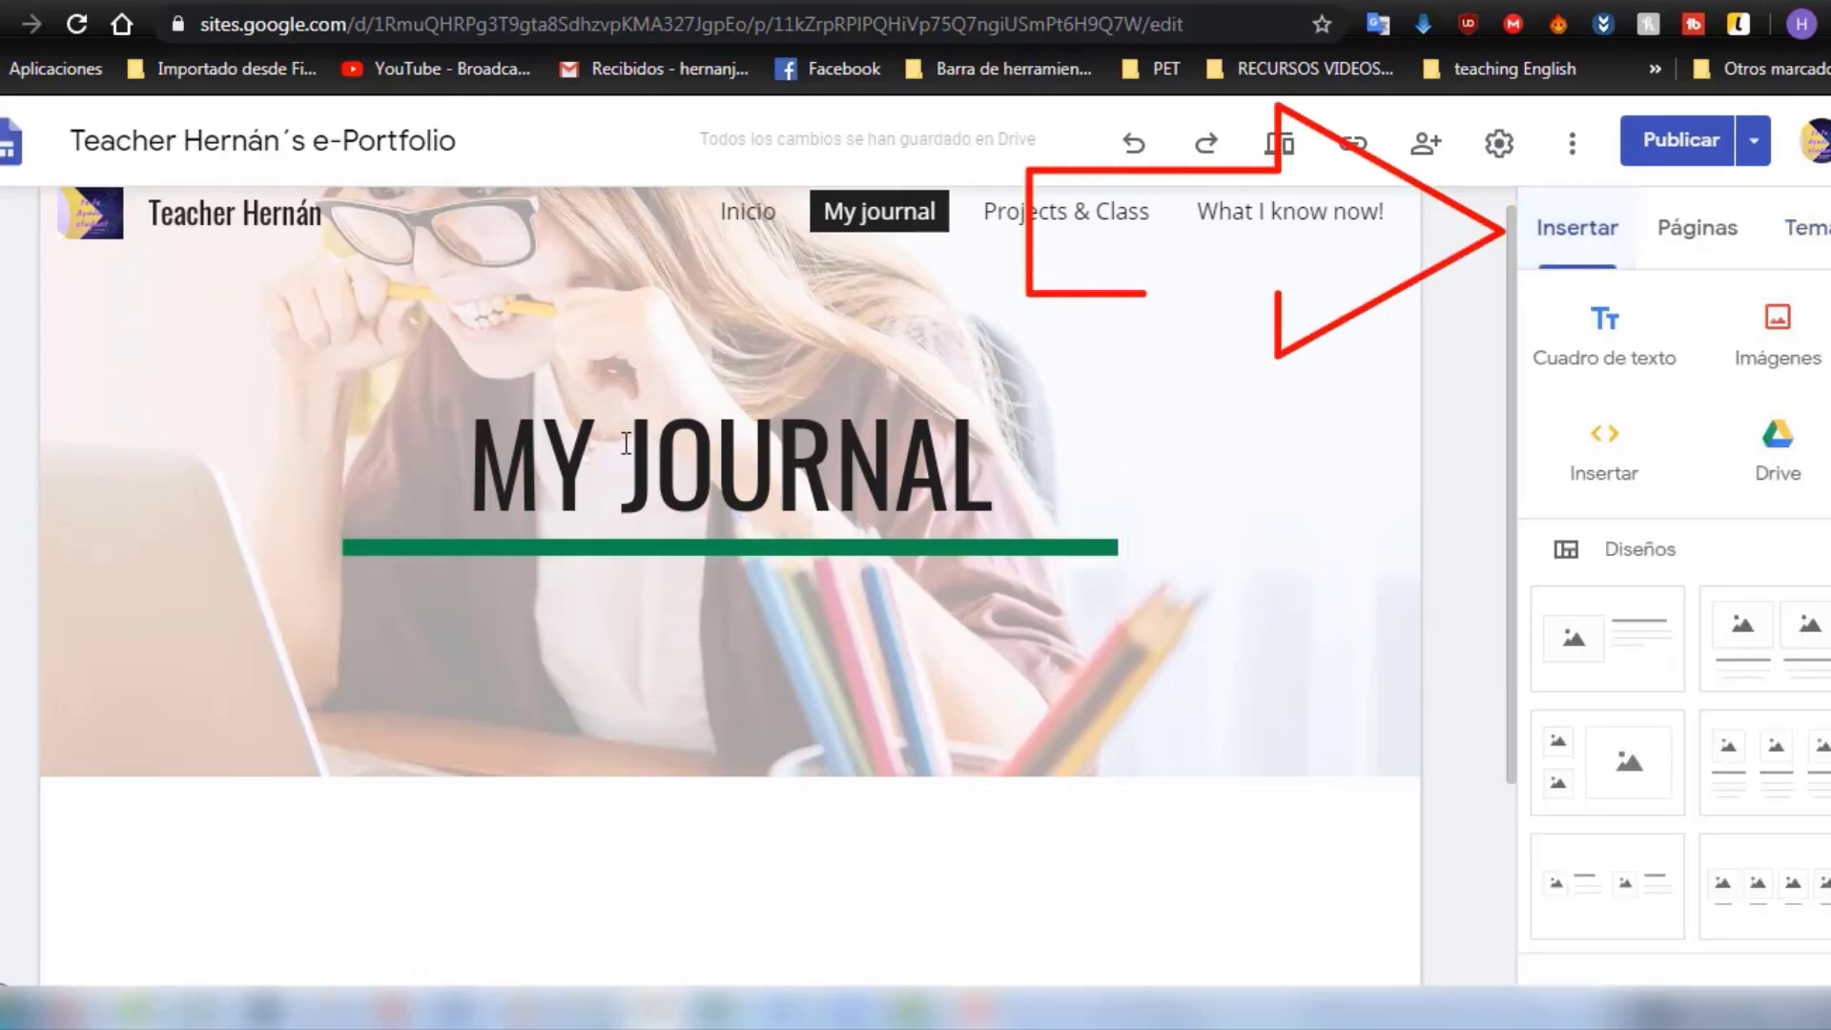
scroll(740, 488, "down", 3)
scroll(1091, 626, "up", 5)
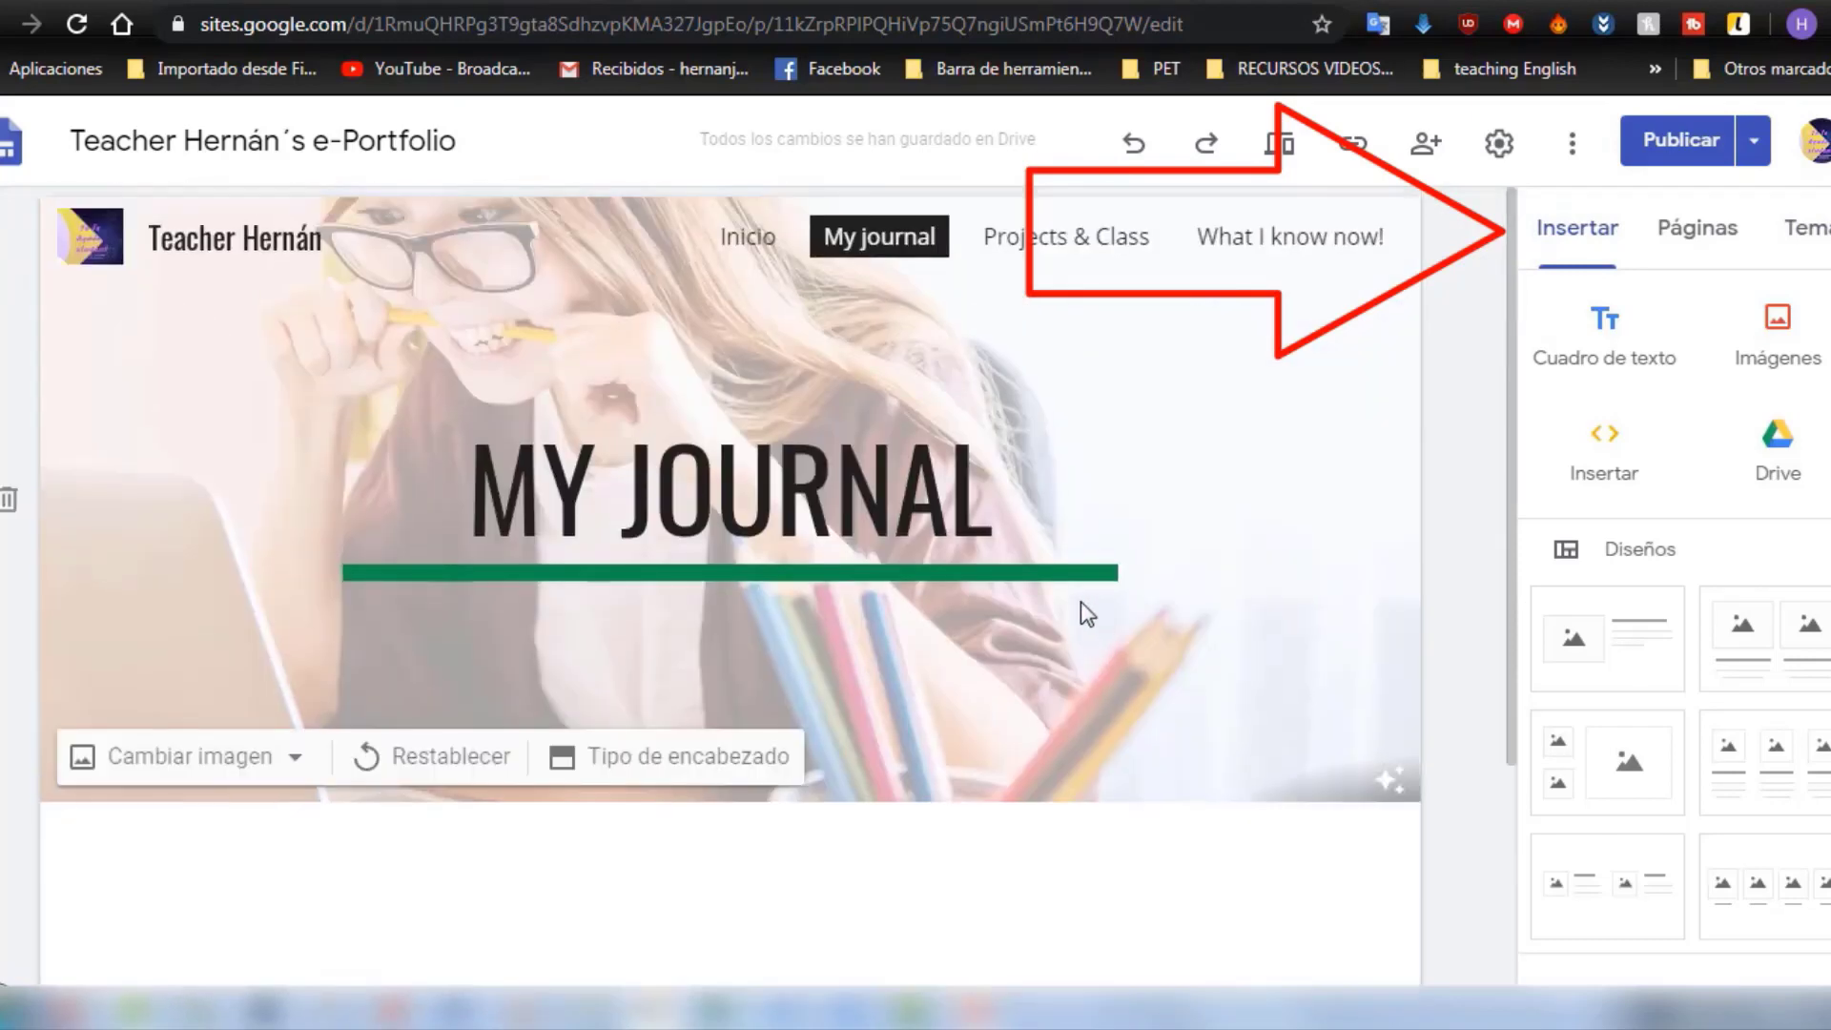
scroll(1697, 719, "down", 4)
scroll(1611, 582, "up", 4)
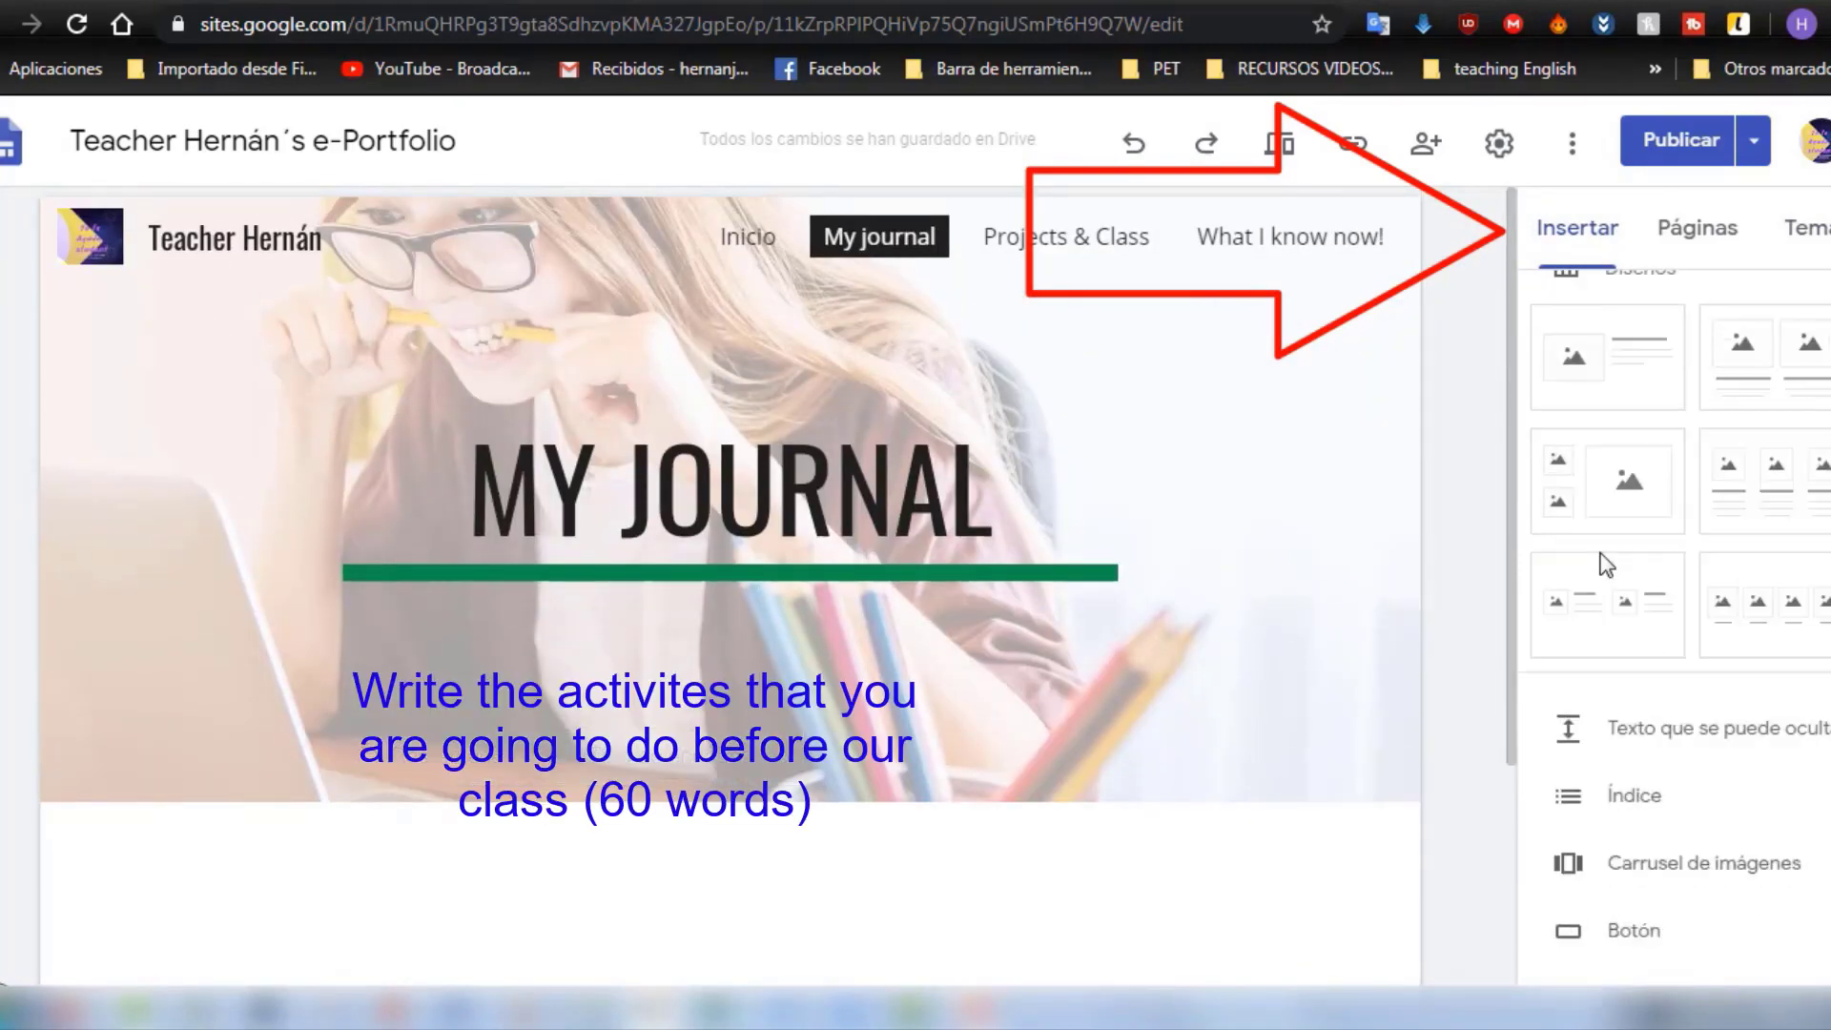
left_click_drag(1624, 647, 985, 913)
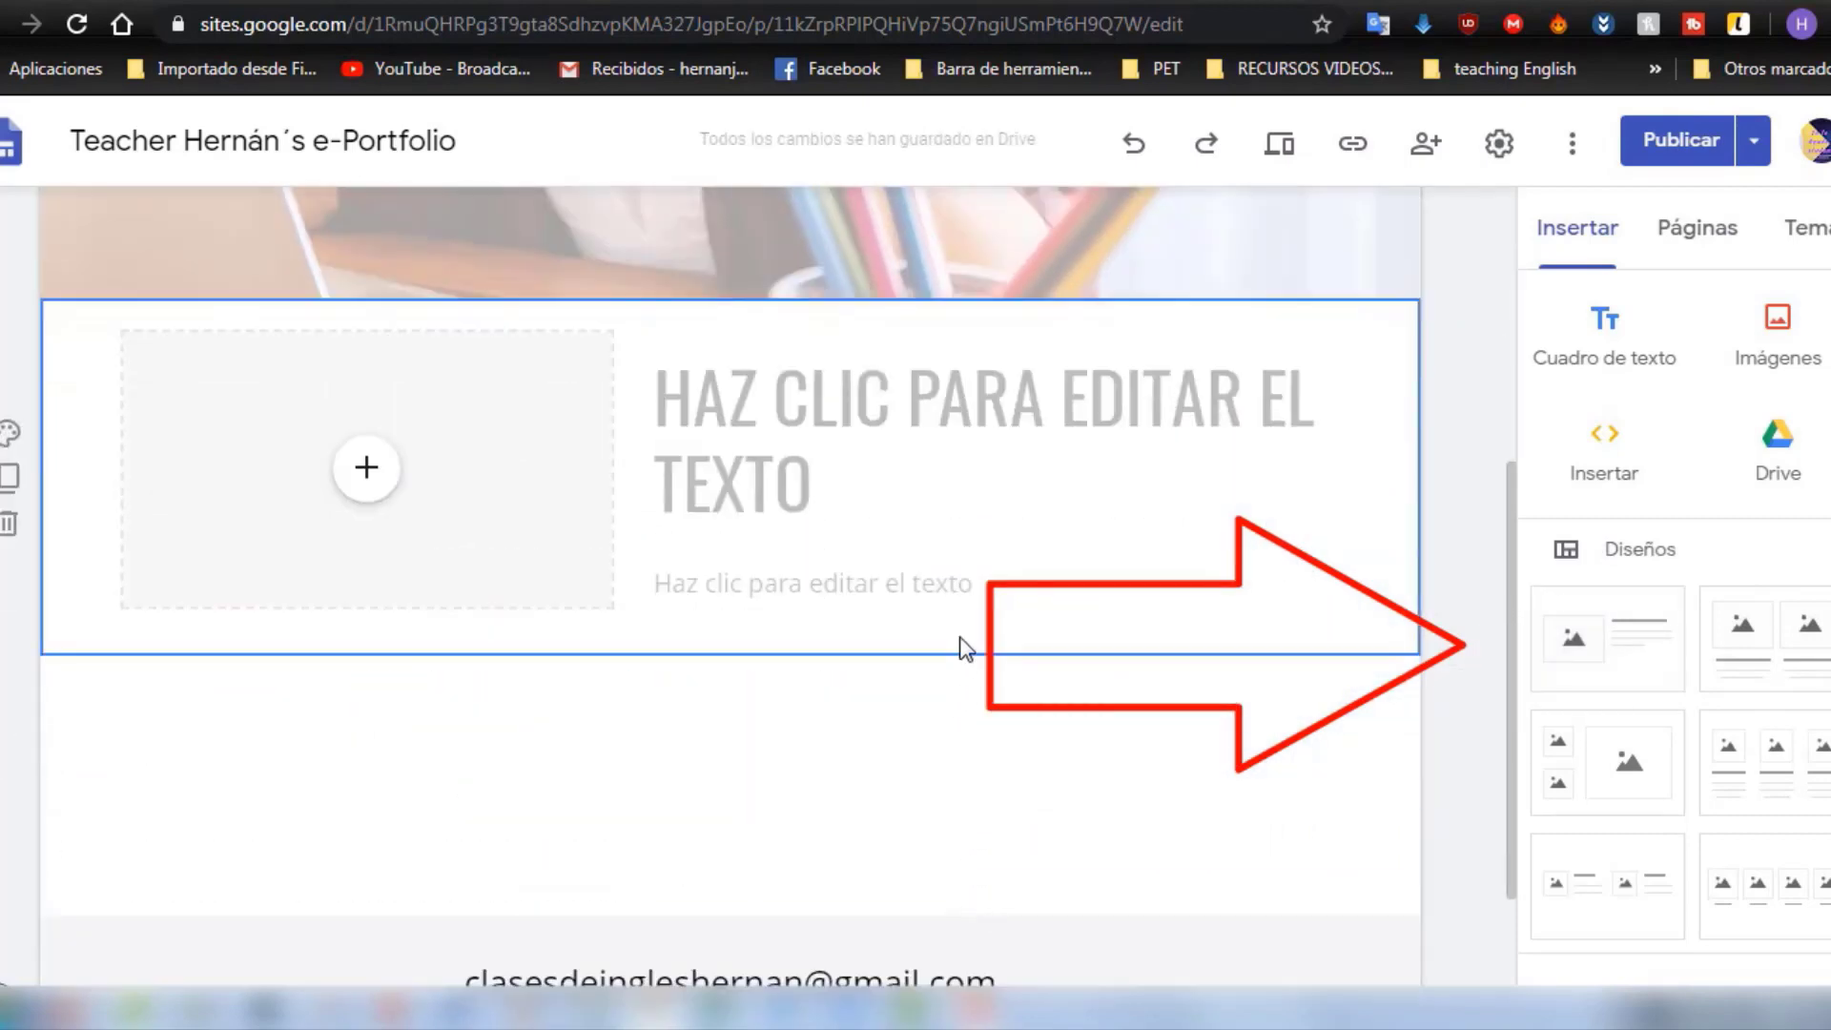
- Enter "I HAVE TO START MY JOURNAL WITH" as the title of the new journal section
left_click(982, 386)
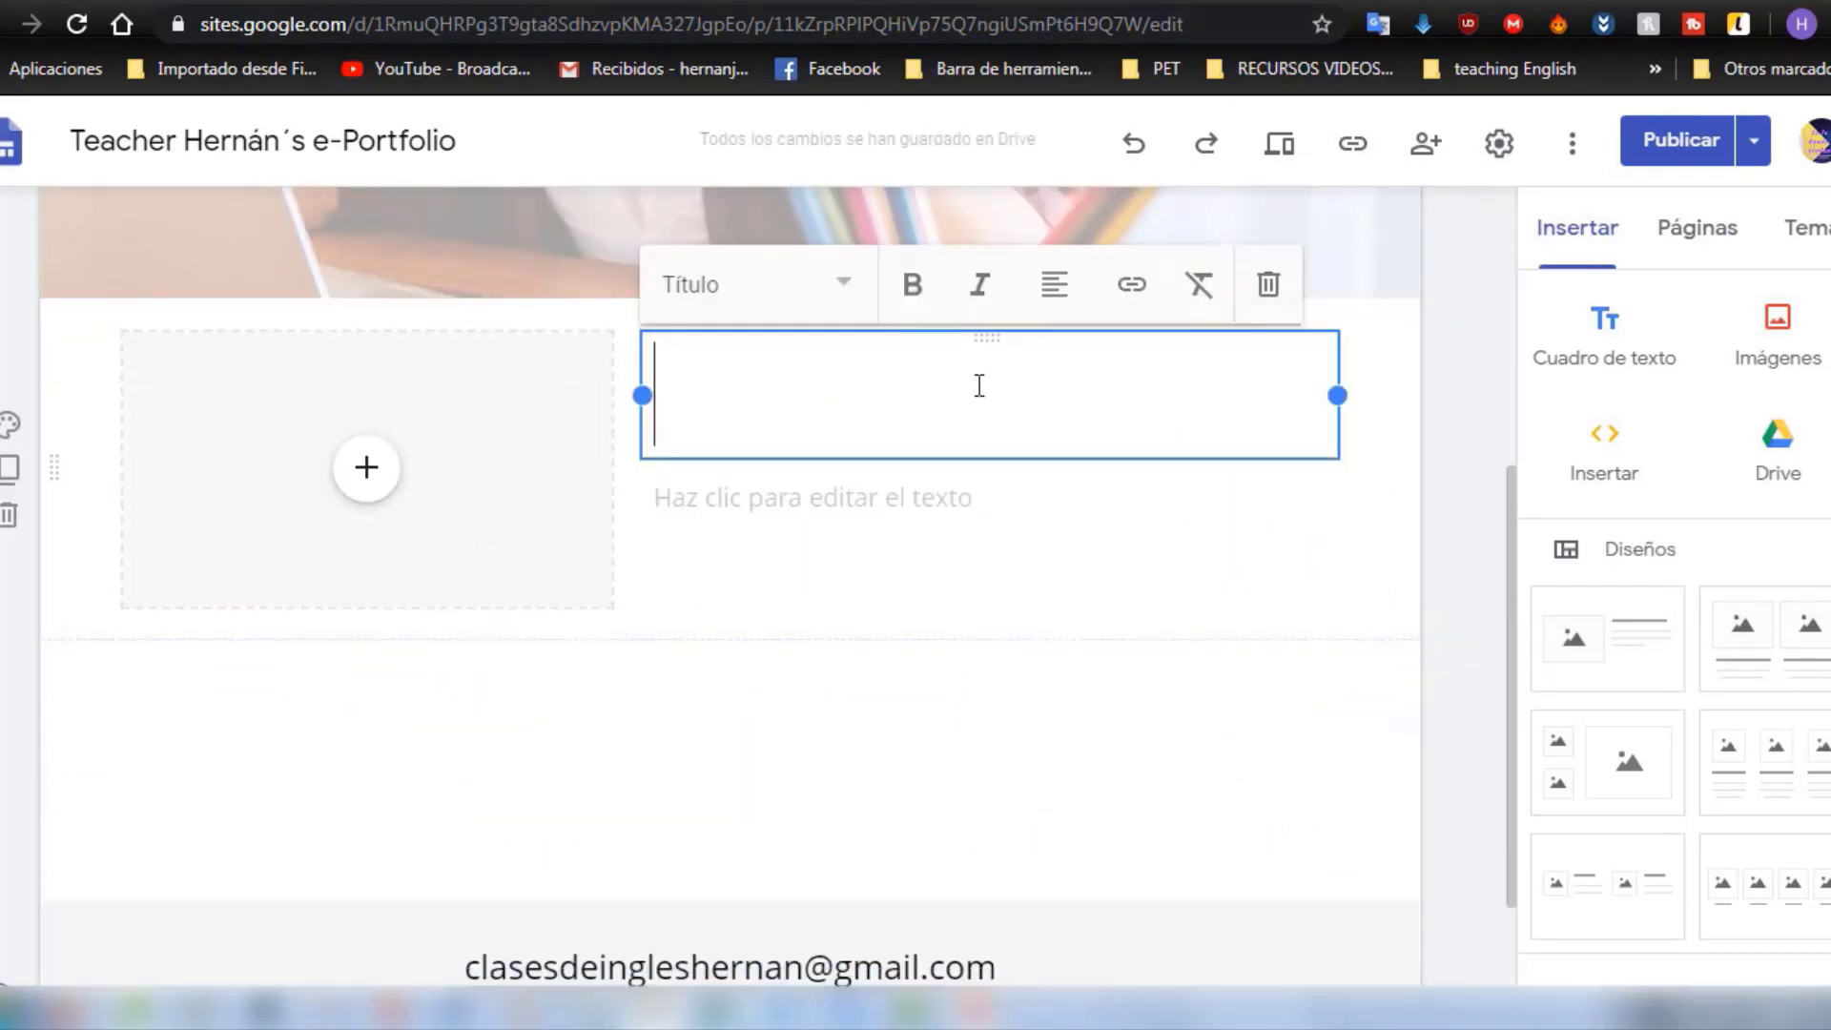
type("I HAVE TO")
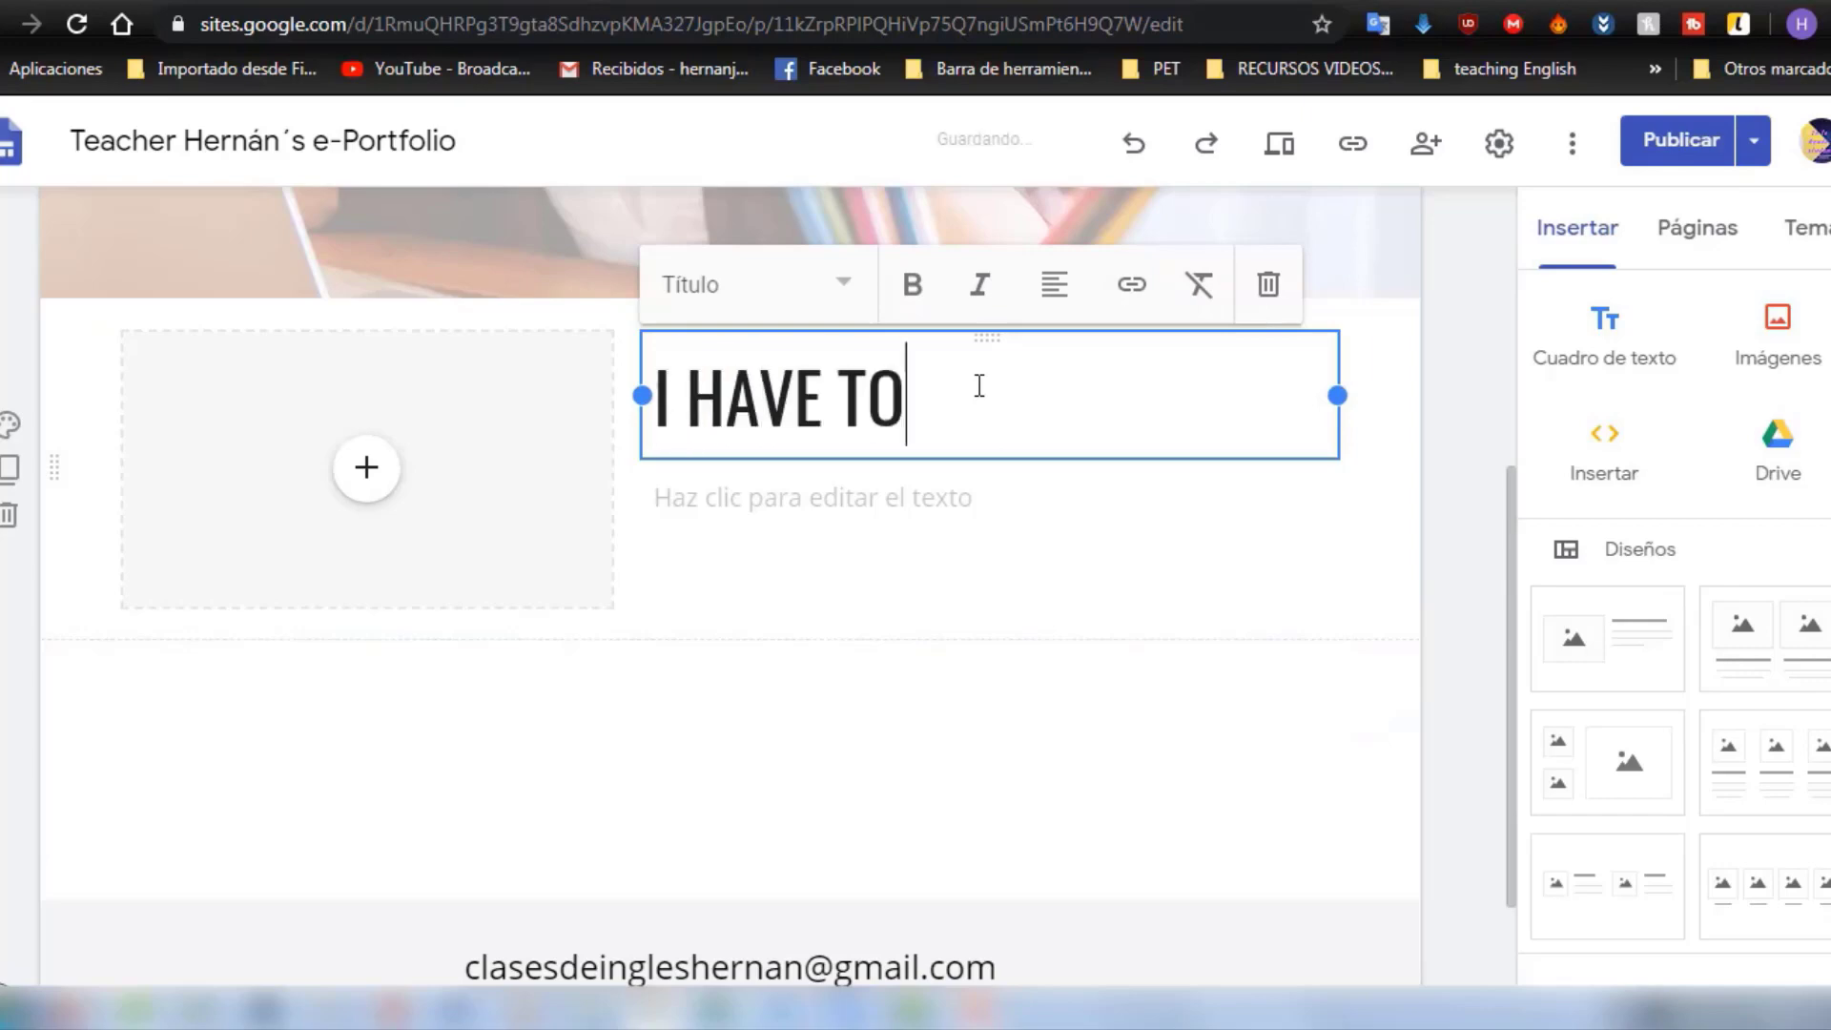
type(" START MY")
- Write the journal entry's body about assigning students to wear a custom on Saturday and finding pictures to get inspired, ending with "Wish me luck!"
left_click(902, 585)
type("something that happened lately. I ass")
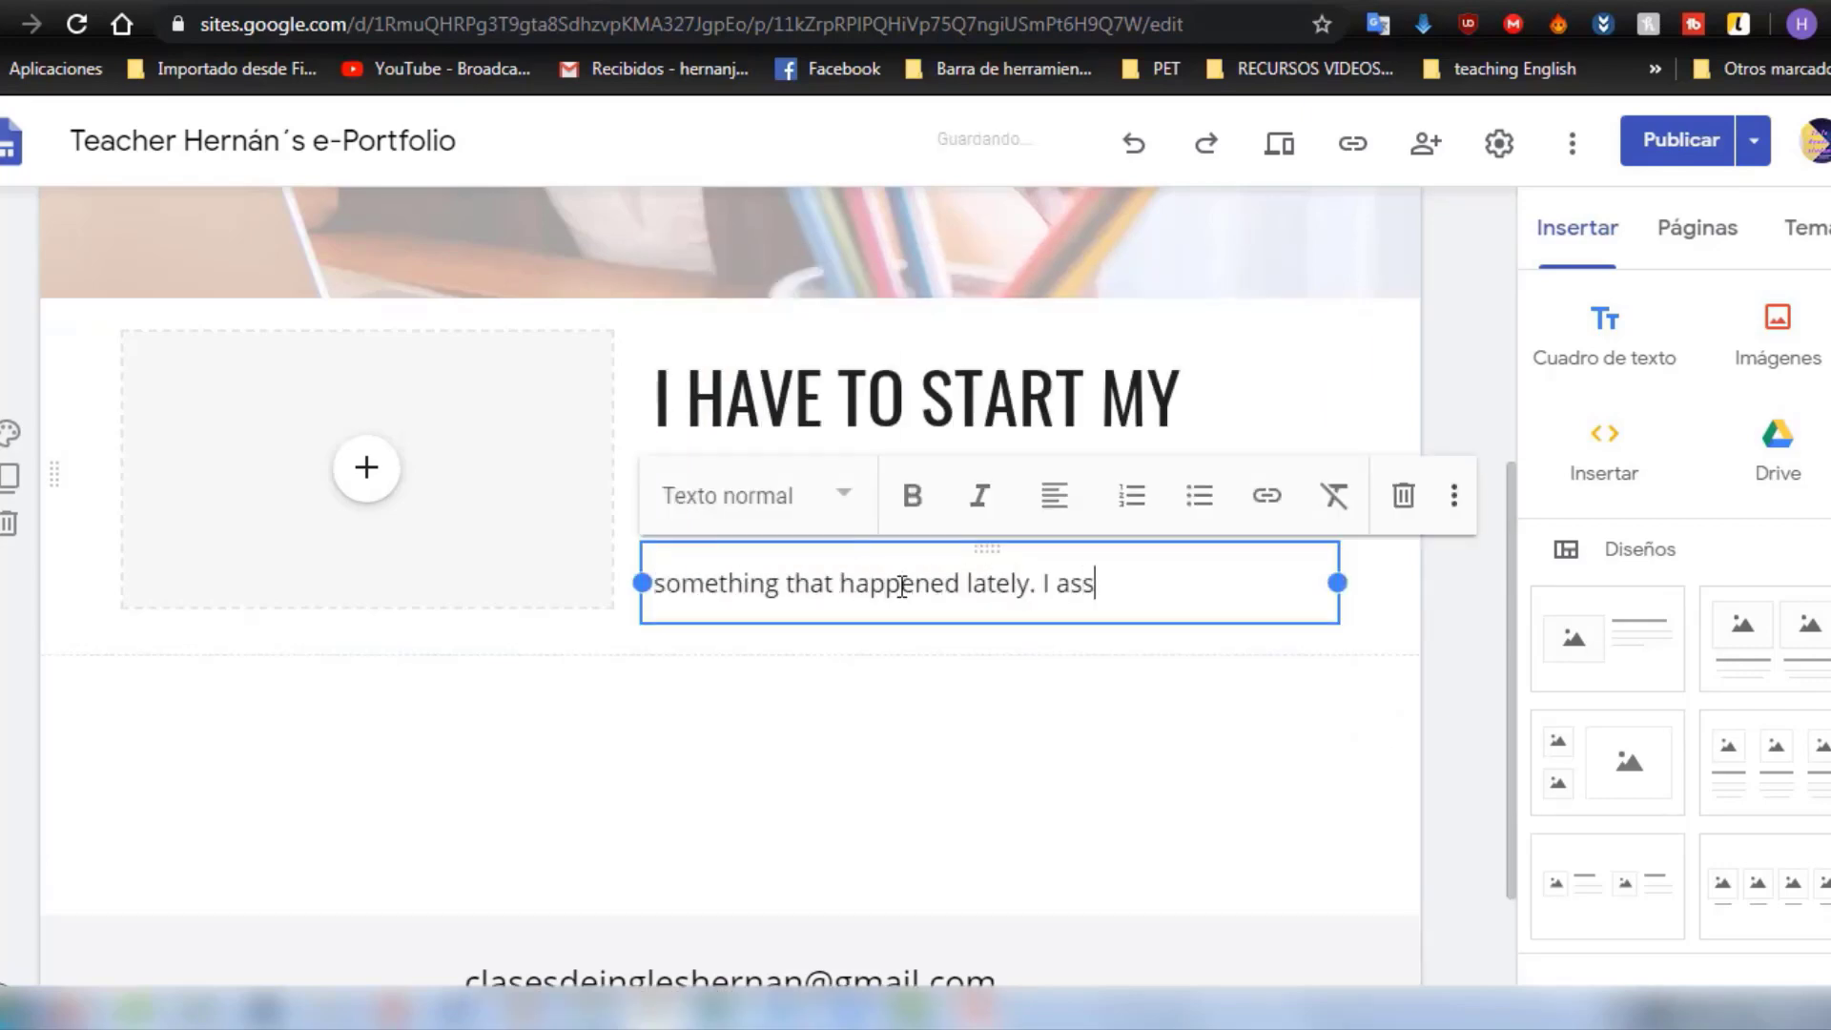
type("dear studen")
key("BackSpace")
key("BackSpace")
type("homework for this coming Satu")
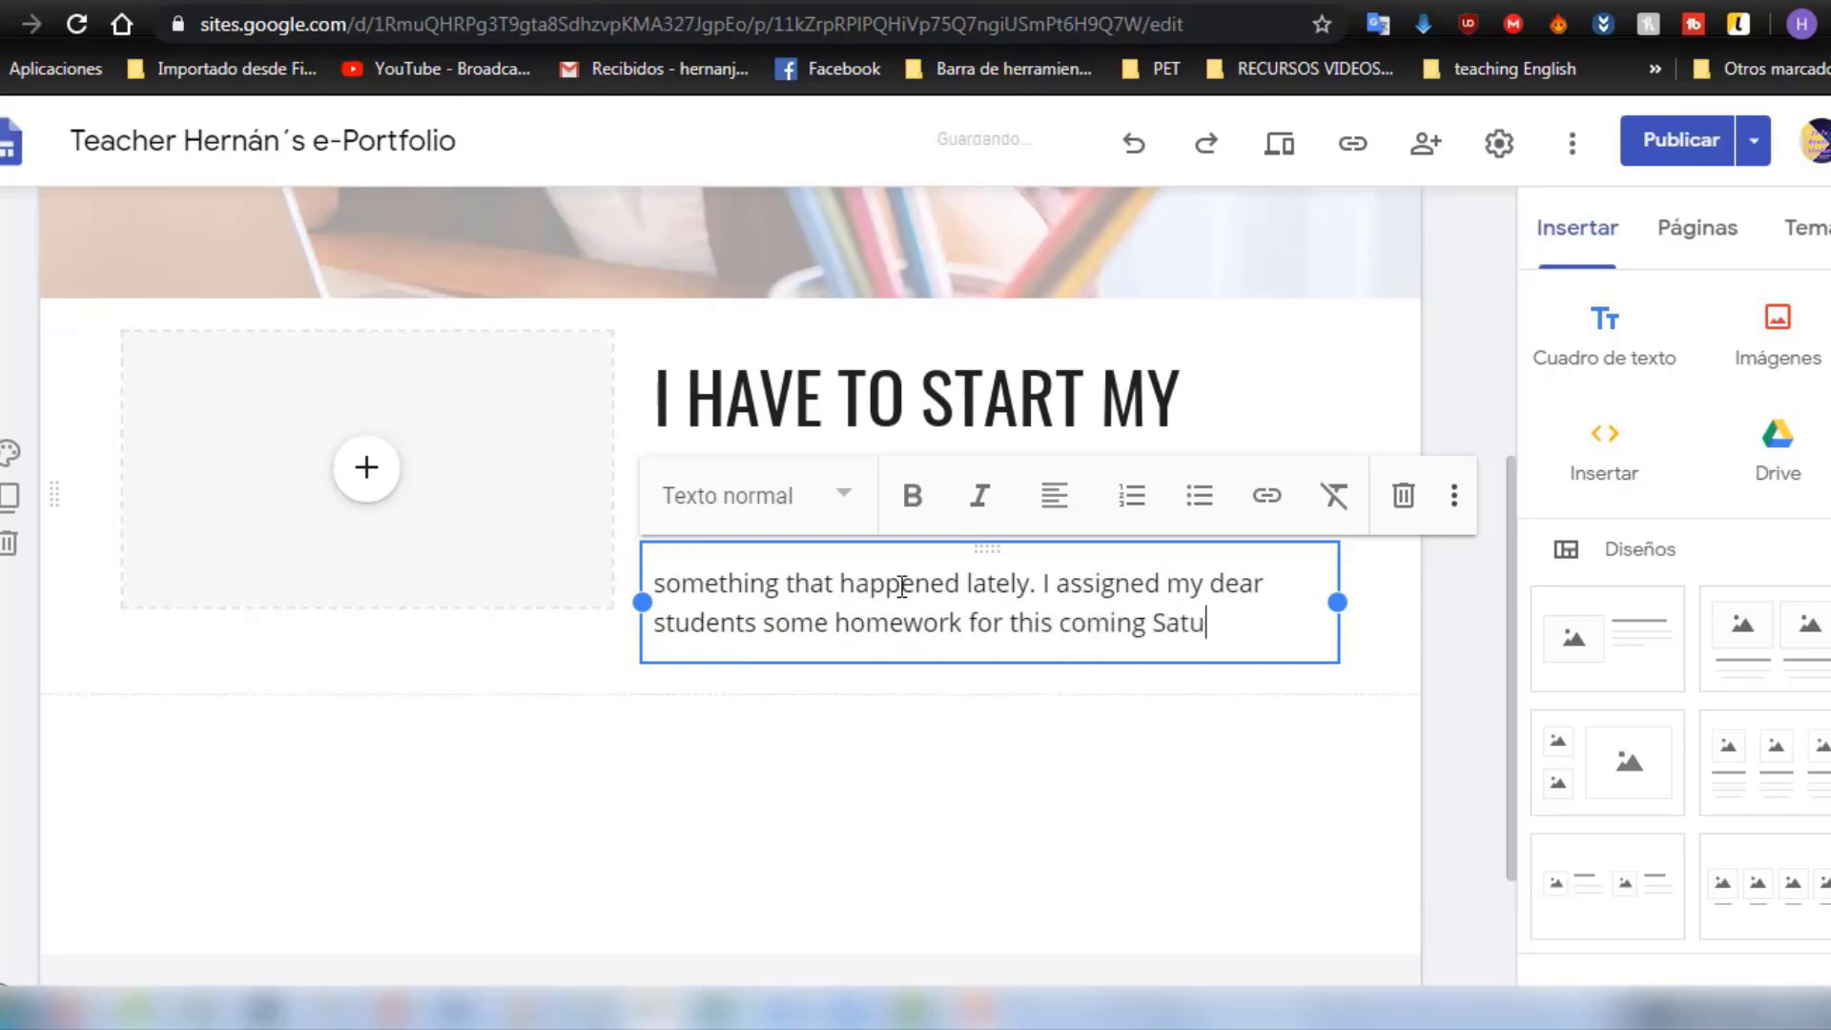
type("rday class. They have to show up")
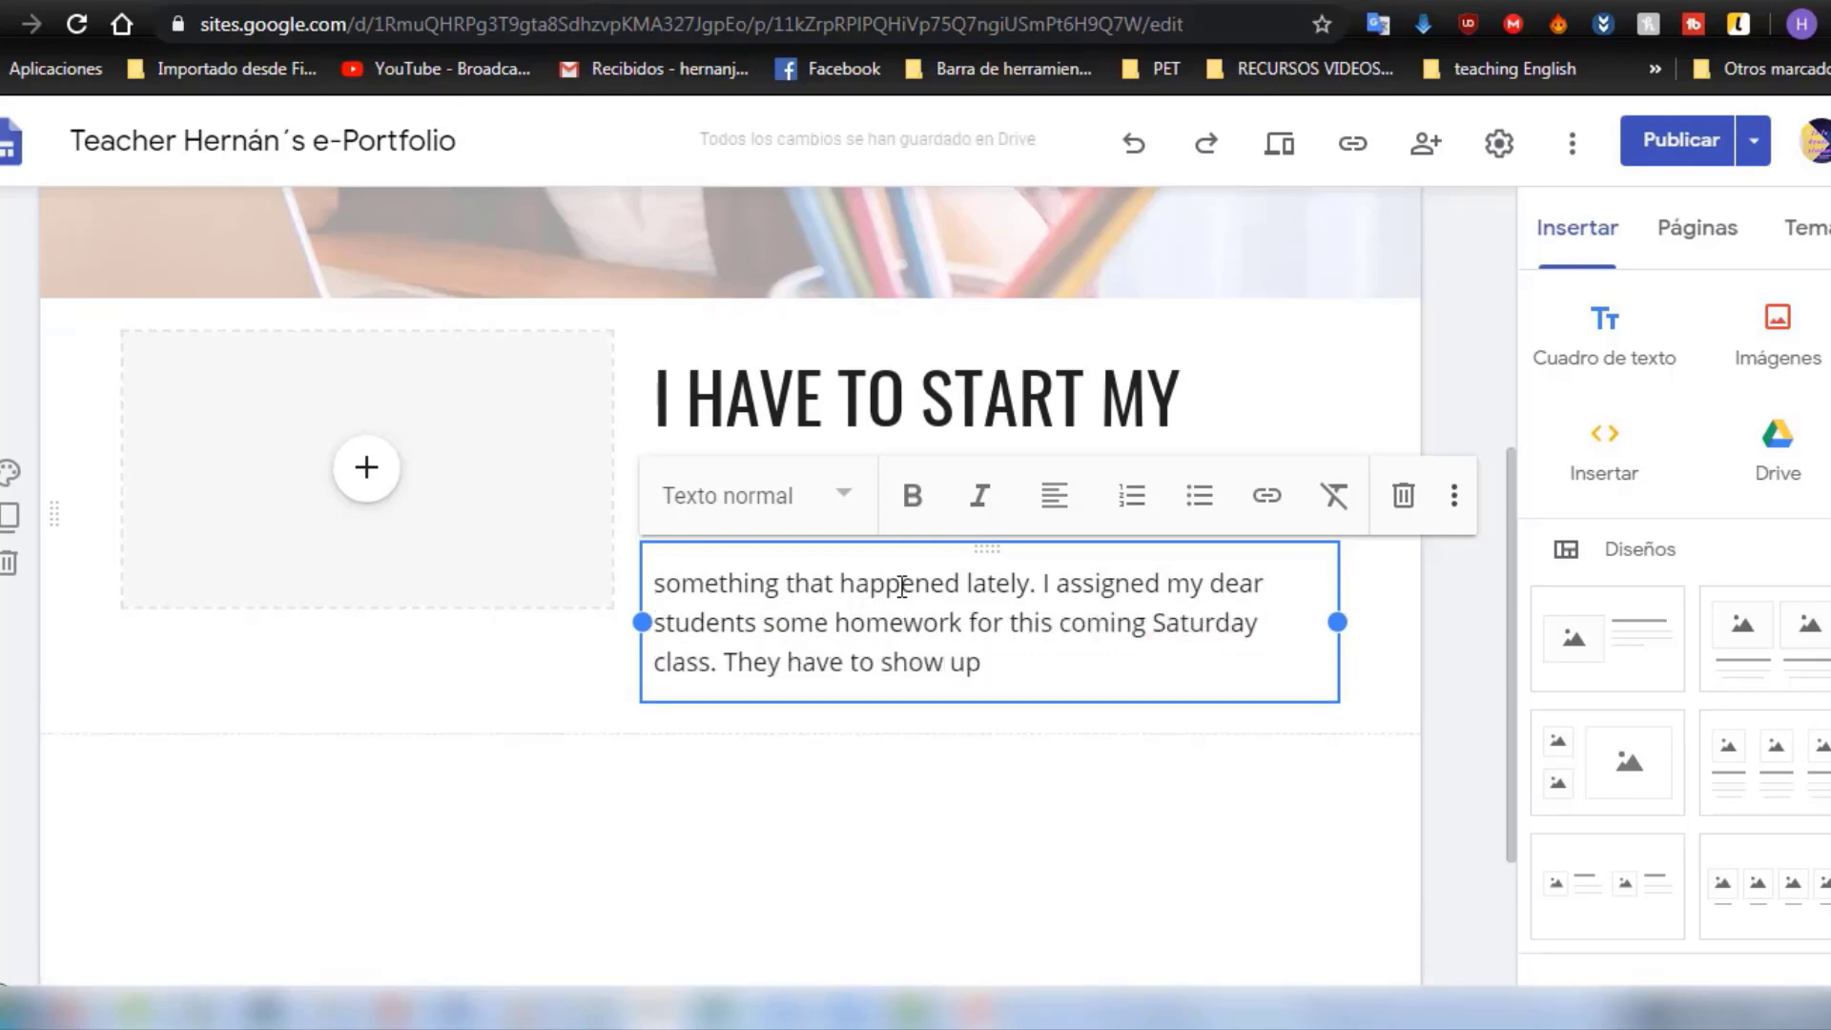
type(" in my class wearing a custom and so do I. Now, I need to find some pictures to get inspri")
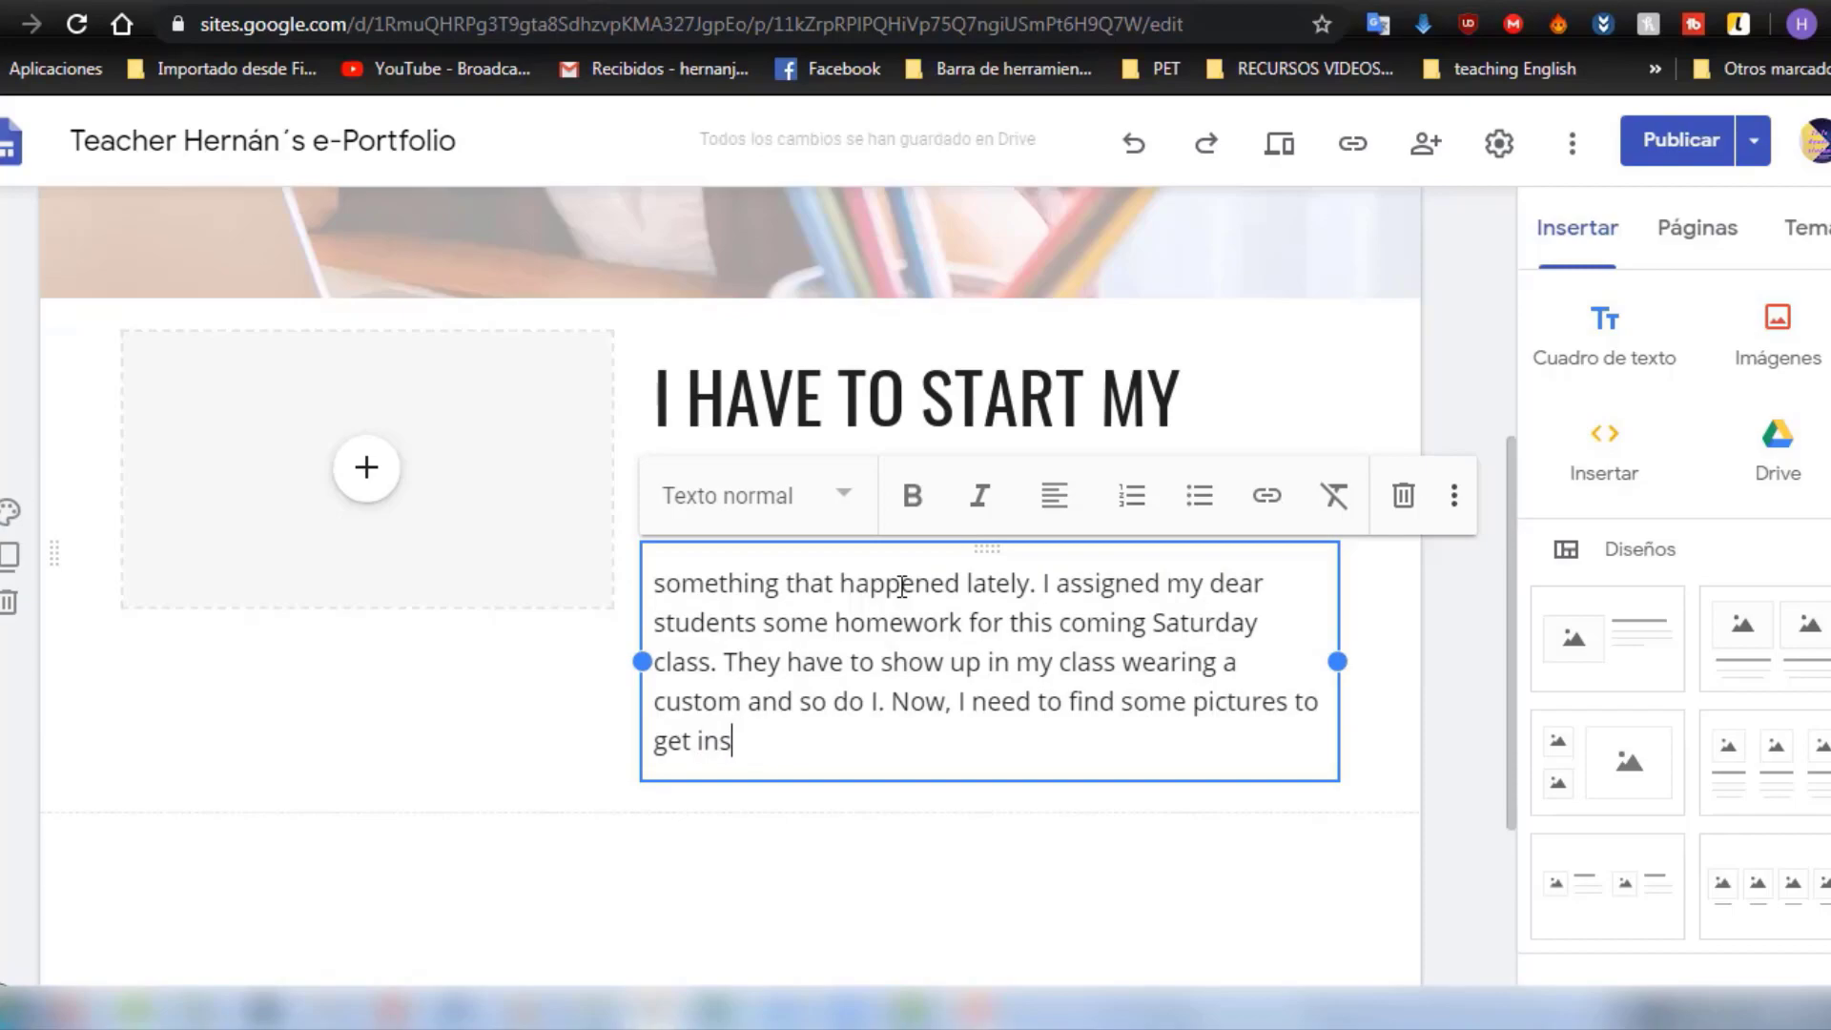
type("ired to make my own")
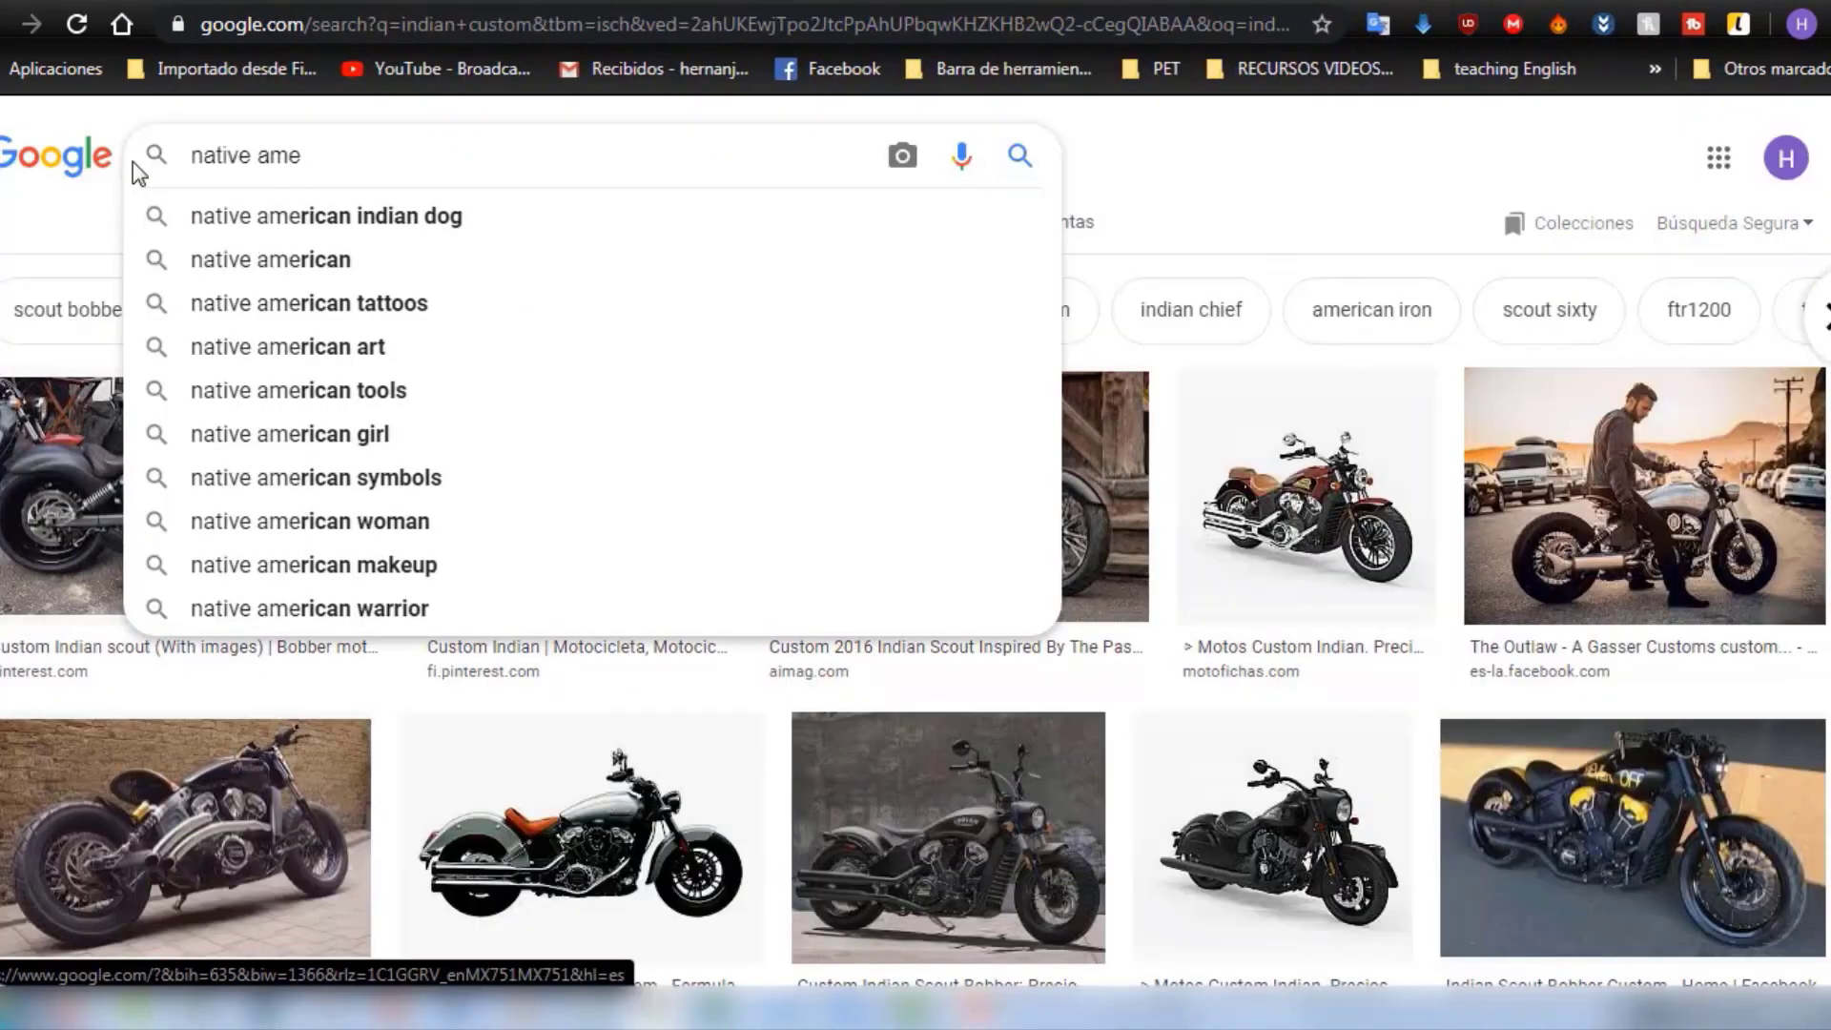
- Search Google Images for "native american" and browse the results for a suitable costume picture
type("rican")
key("Return")
scroll(1230, 849, "down", 3)
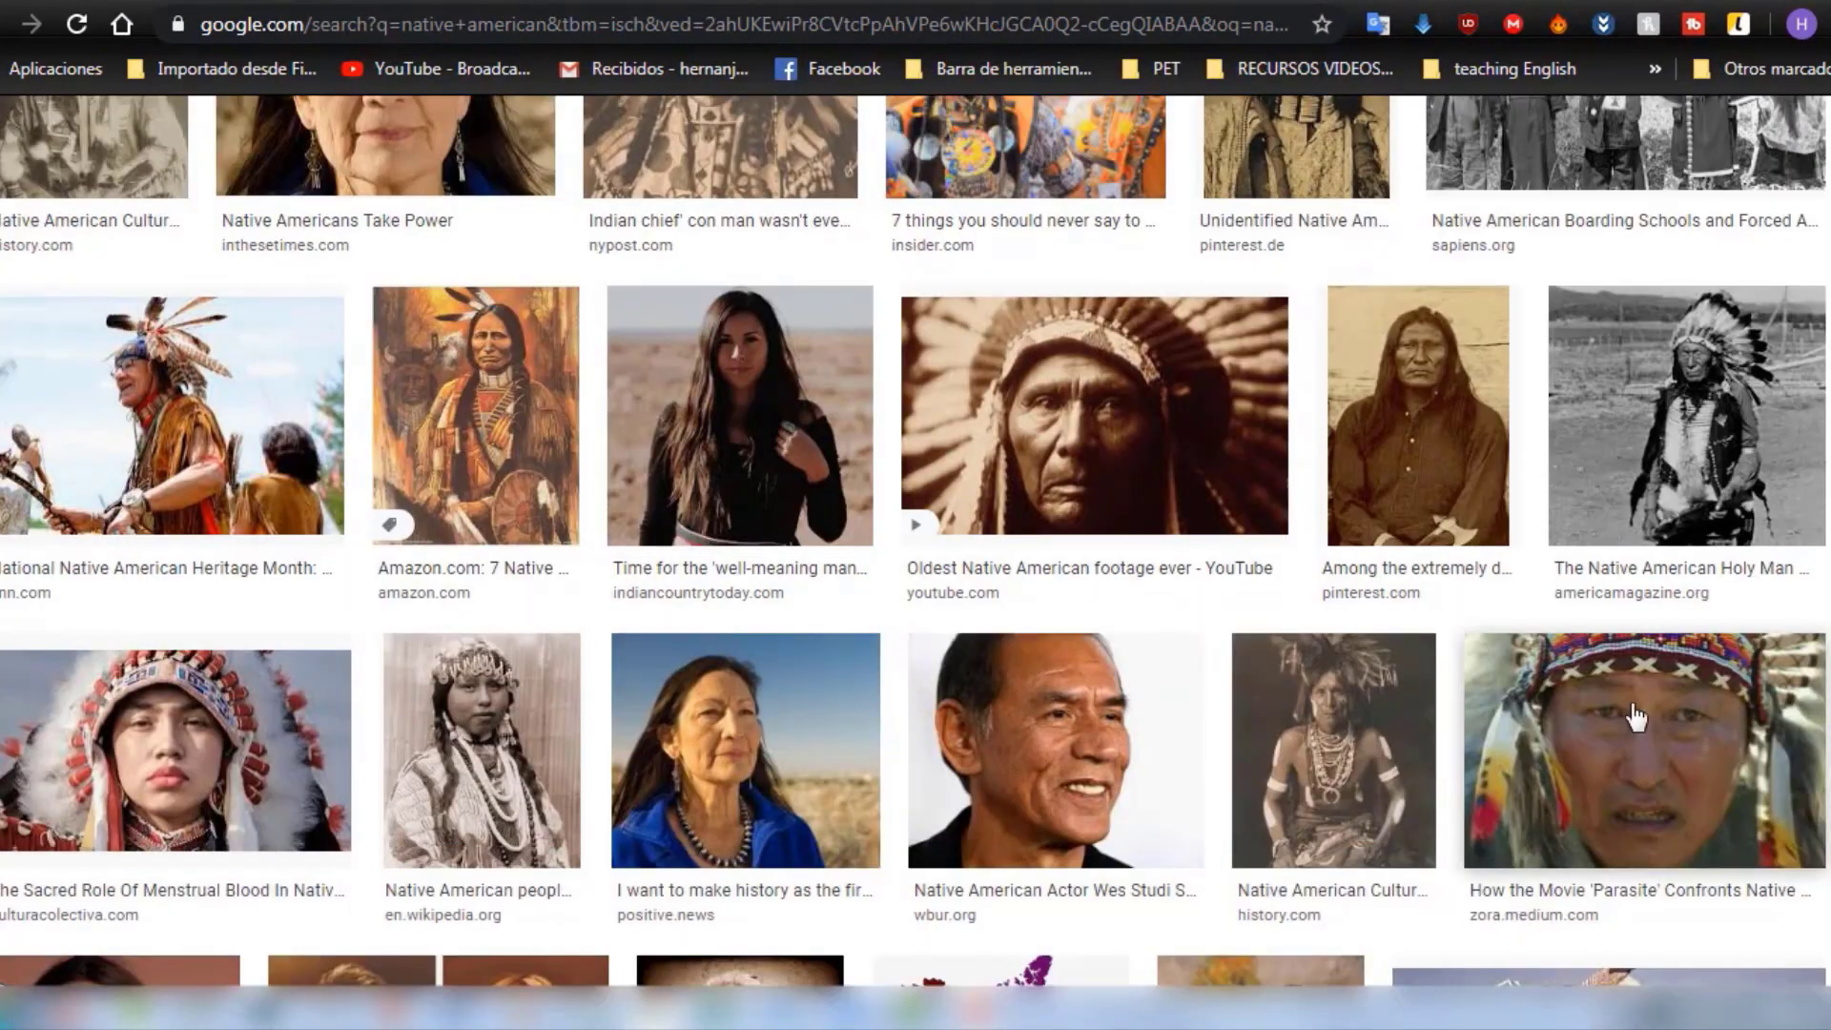
scroll(1049, 553, "up", 3)
left_click(793, 503)
left_click(1086, 157)
scroll(563, 305, "down", 10)
scroll(353, 315, "down", 3)
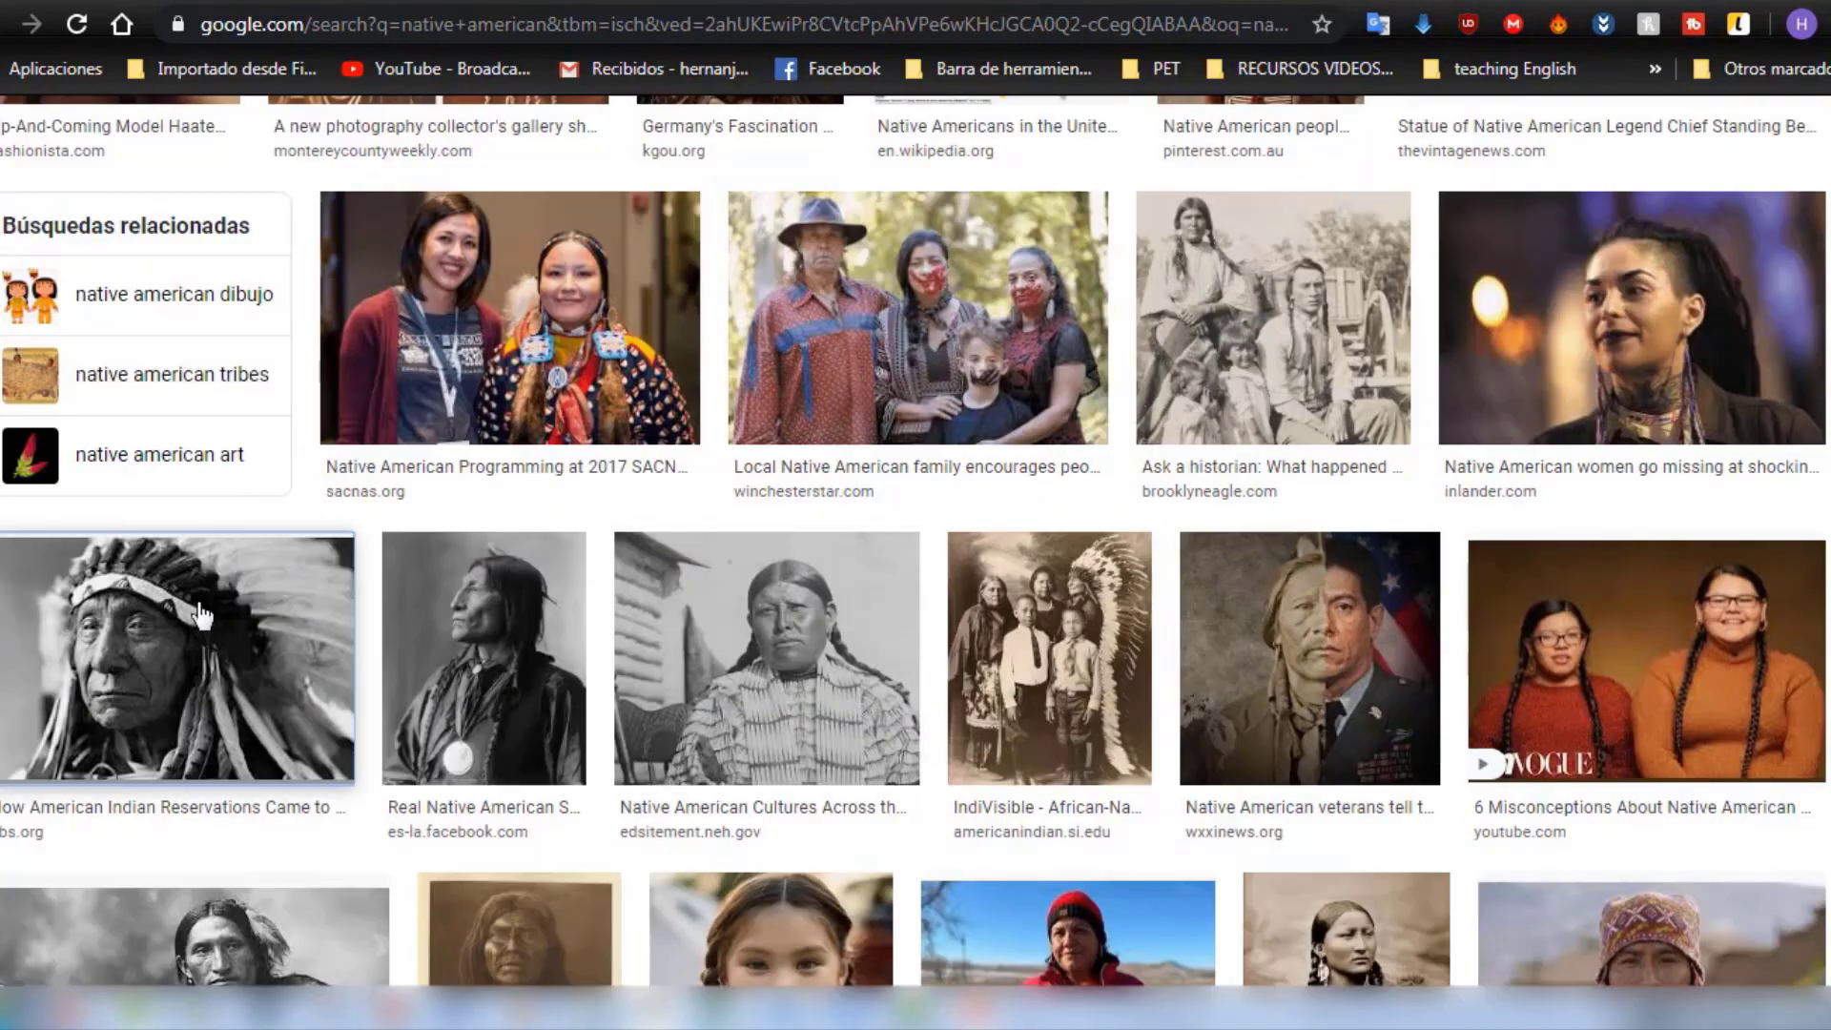
- Save the black-and-white portrait of a man in a feathered headdress from the image results
left_click(182, 649)
right_click(1329, 280)
left_click(1492, 576)
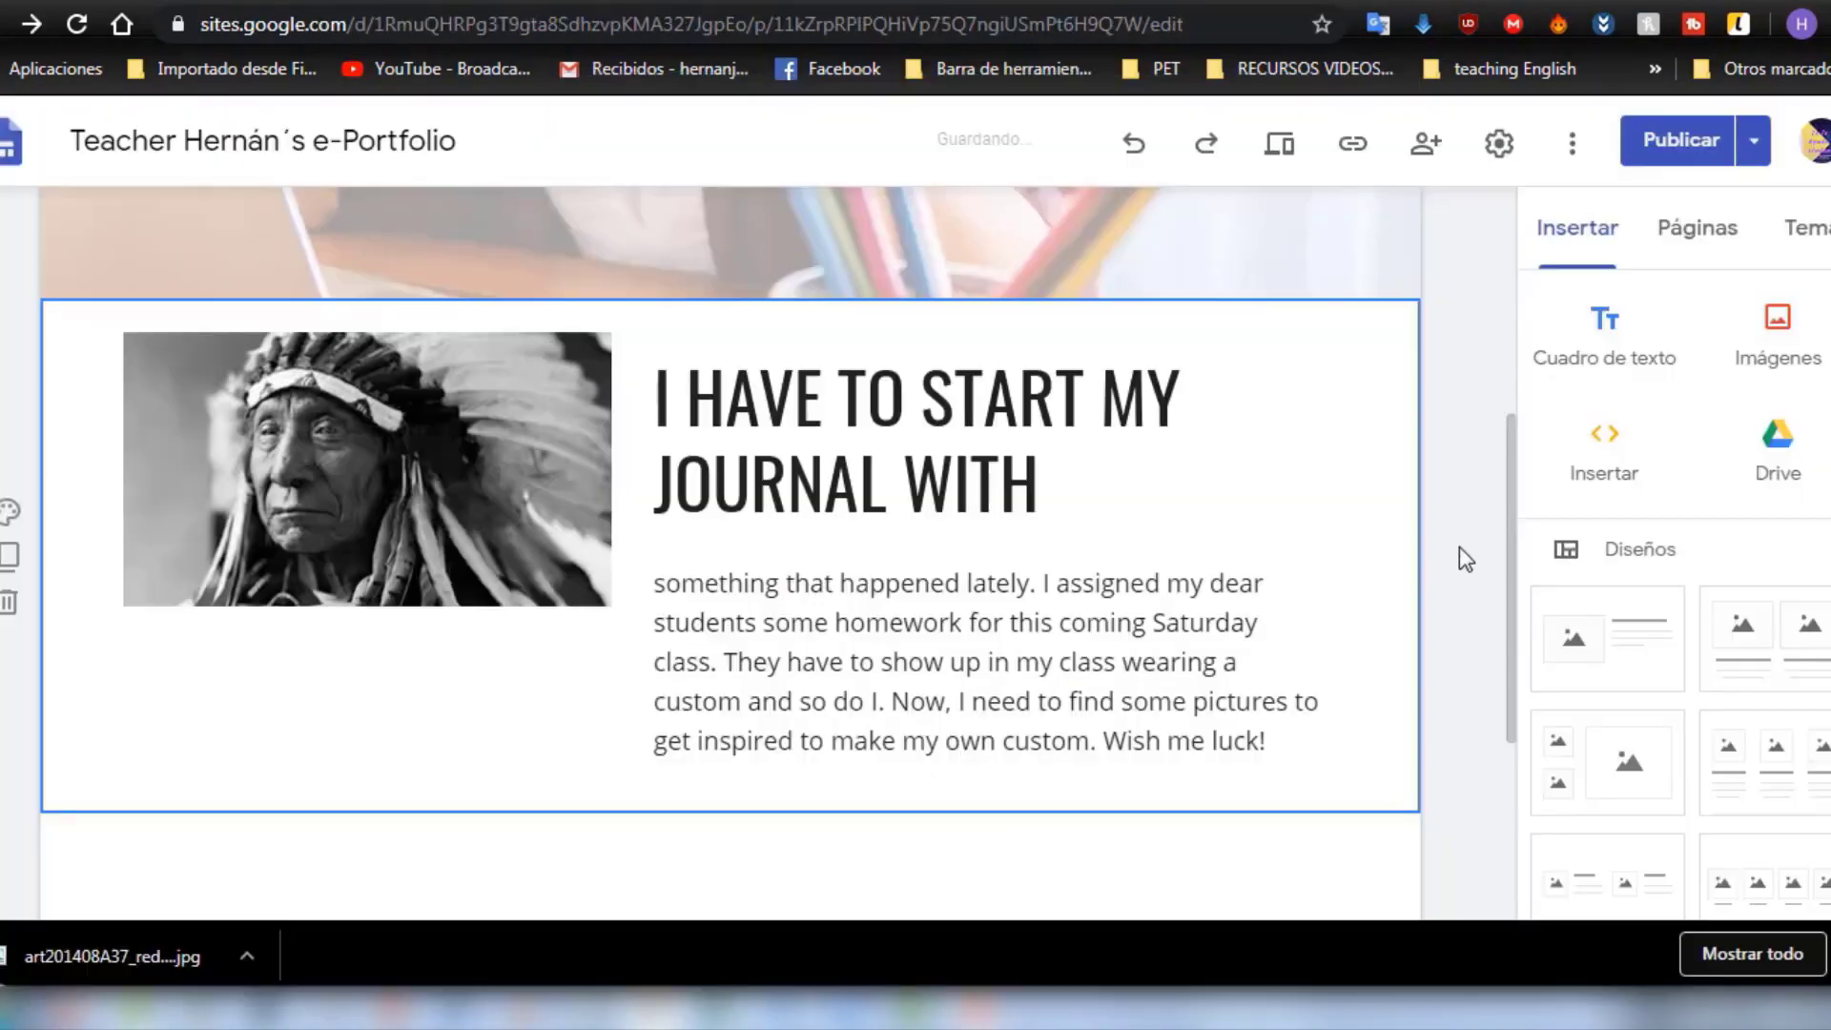